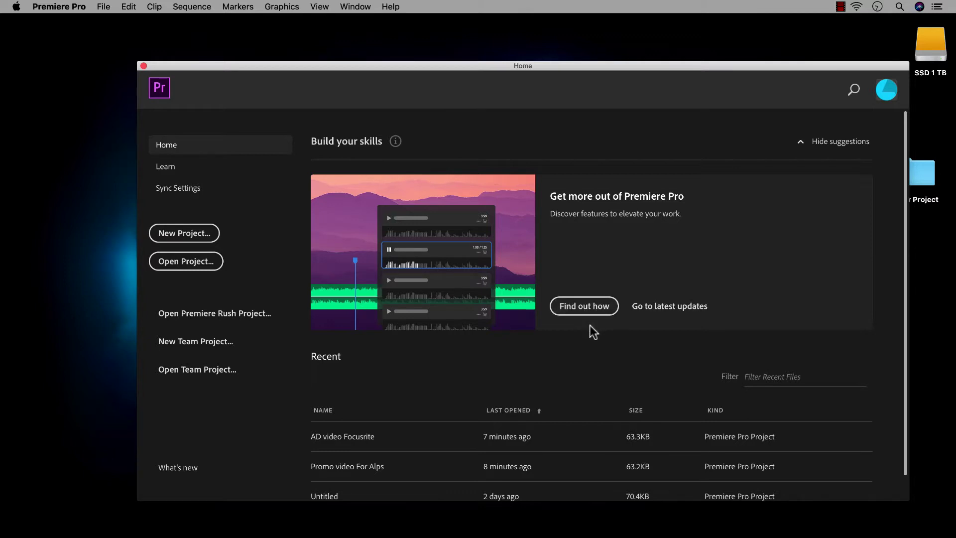
- Start a new project and set its location to the Premiere CC folder inside the desktop's New Project folder
left_click(175, 238)
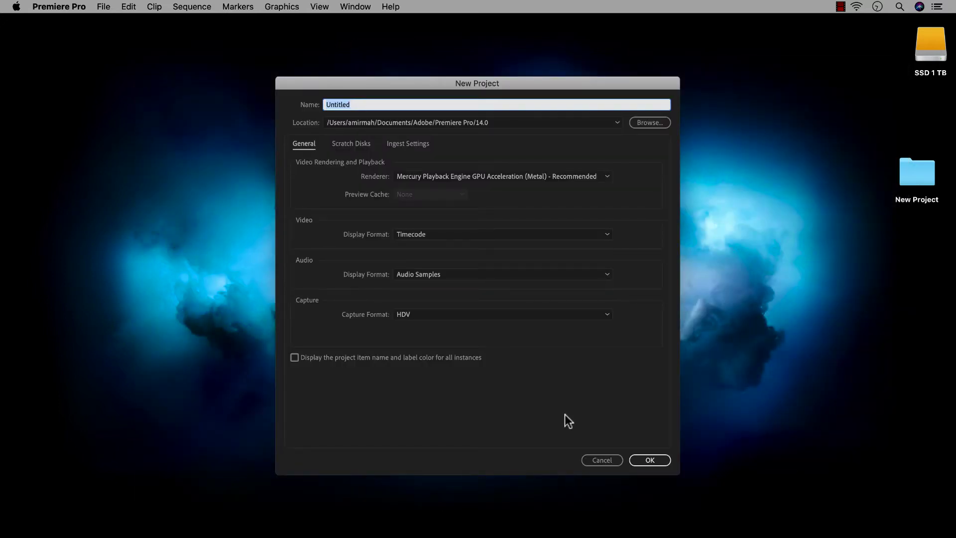
left_click(600, 459)
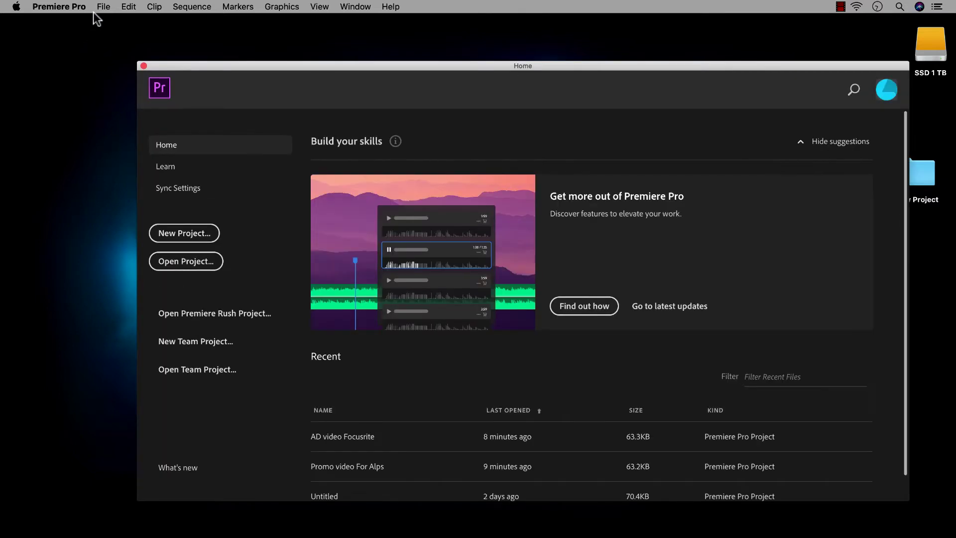
left_click(103, 7)
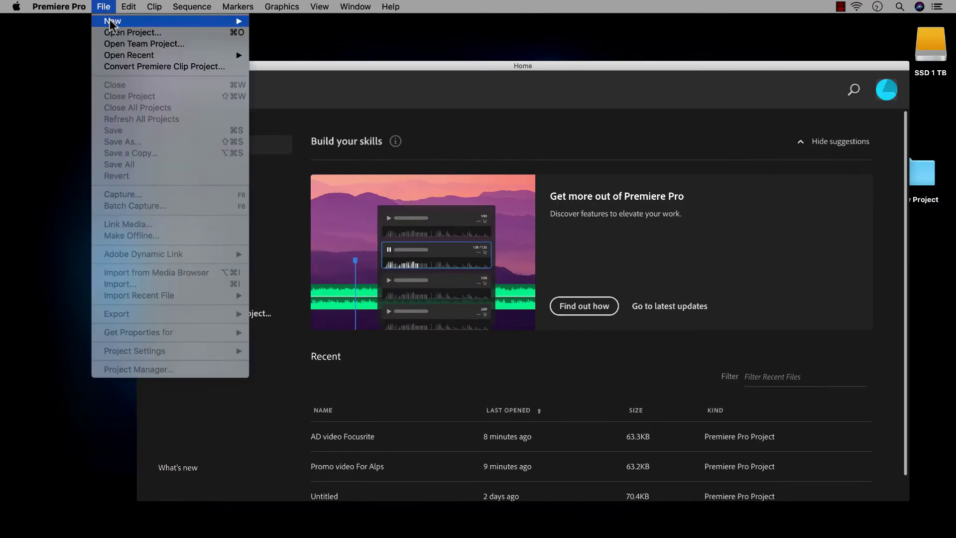
mouse_move(110, 22)
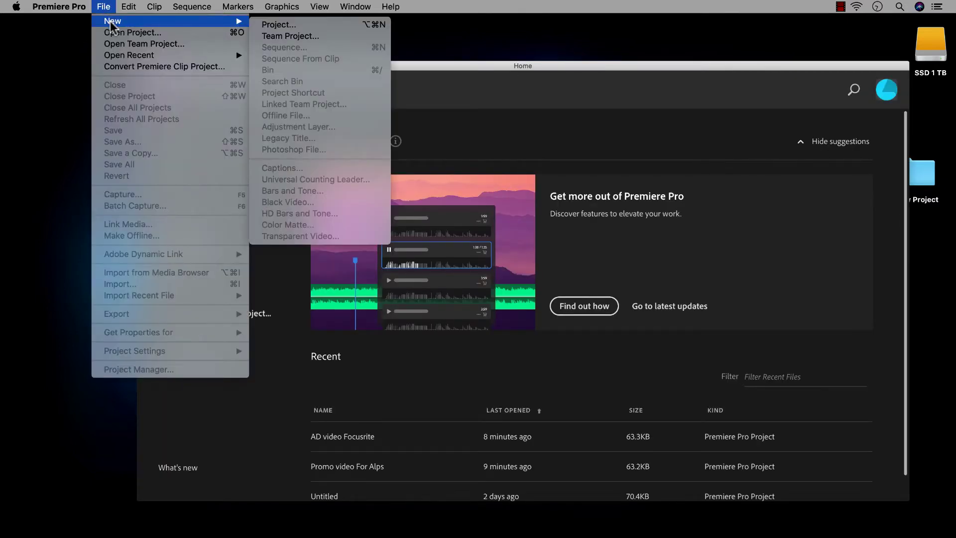
left_click(277, 25)
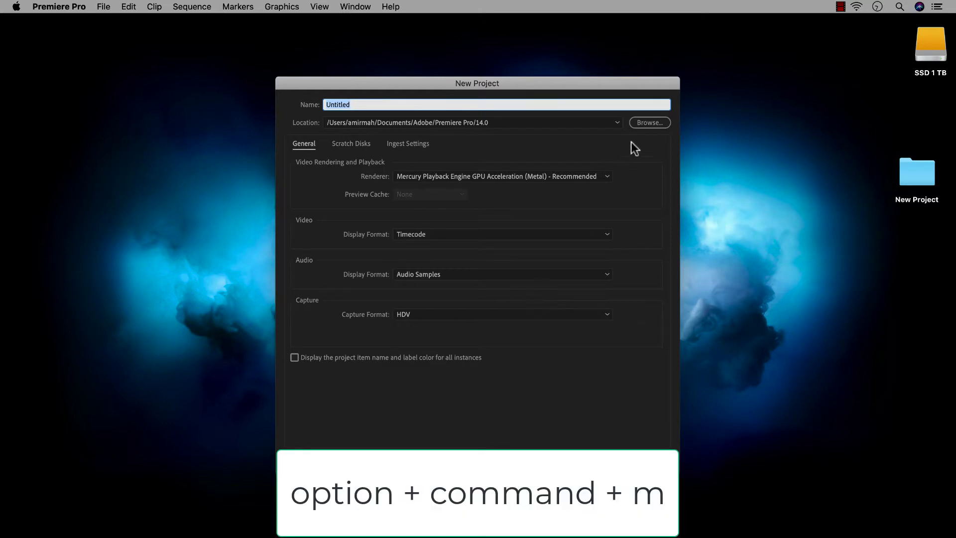
left_click(646, 122)
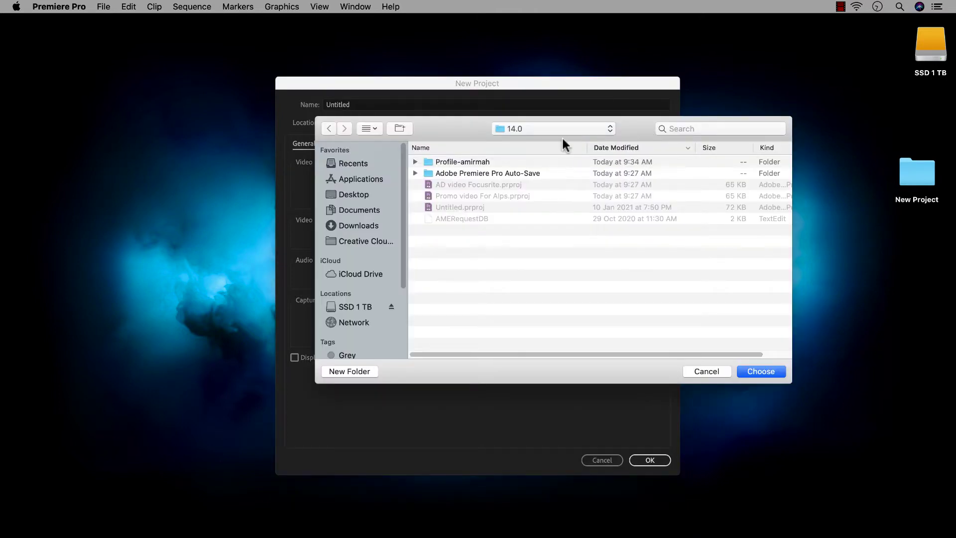
left_click(352, 195)
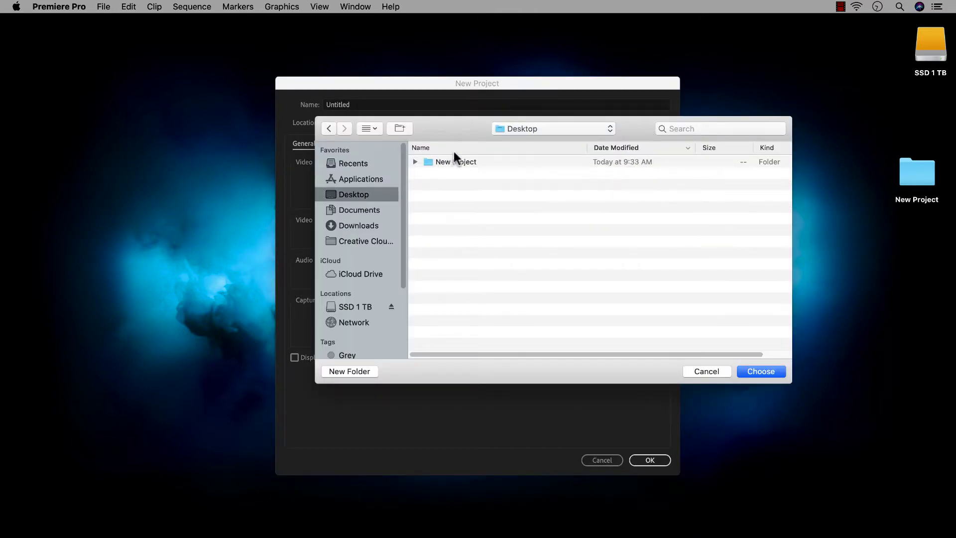
double_click(433, 159)
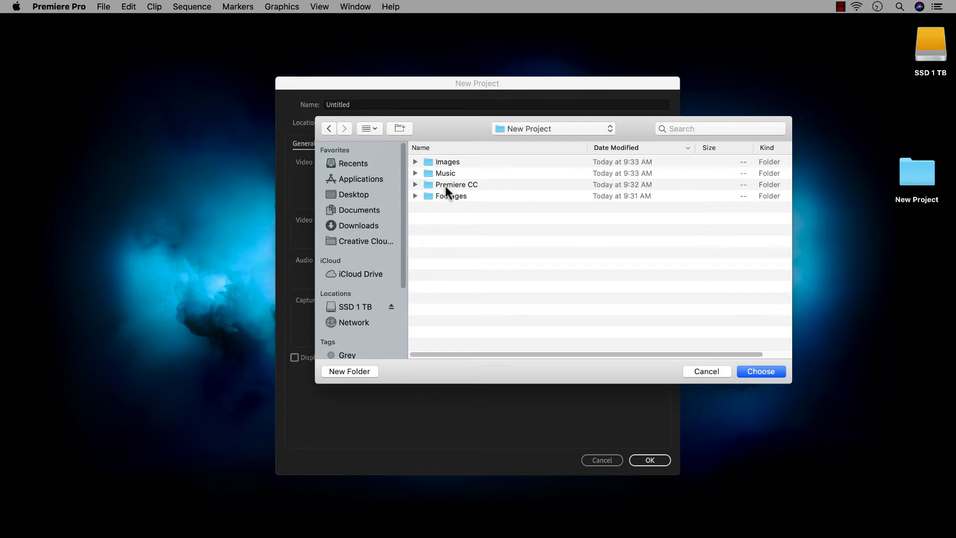
double_click(446, 183)
left_click(754, 368)
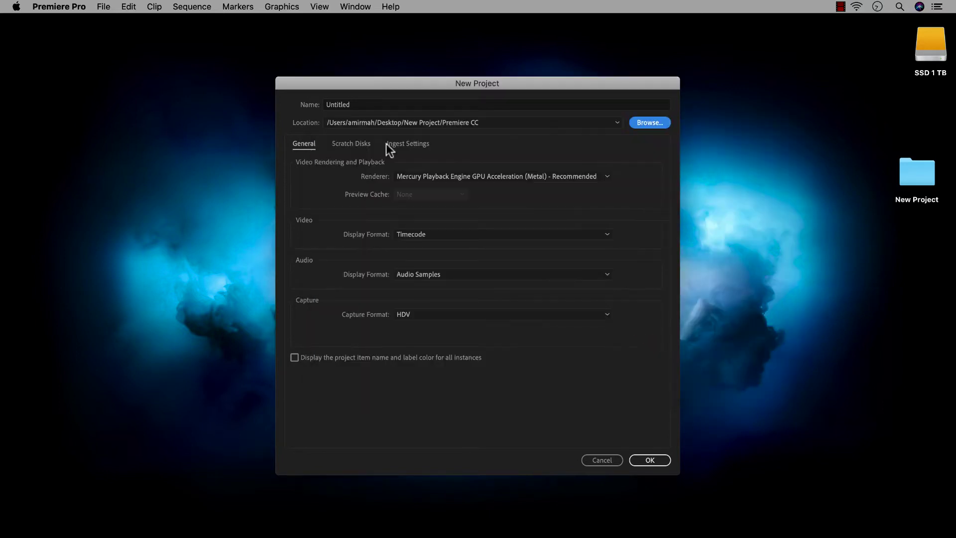
- Name the project "New Project", create it and save it
left_click(367, 103)
type("N")
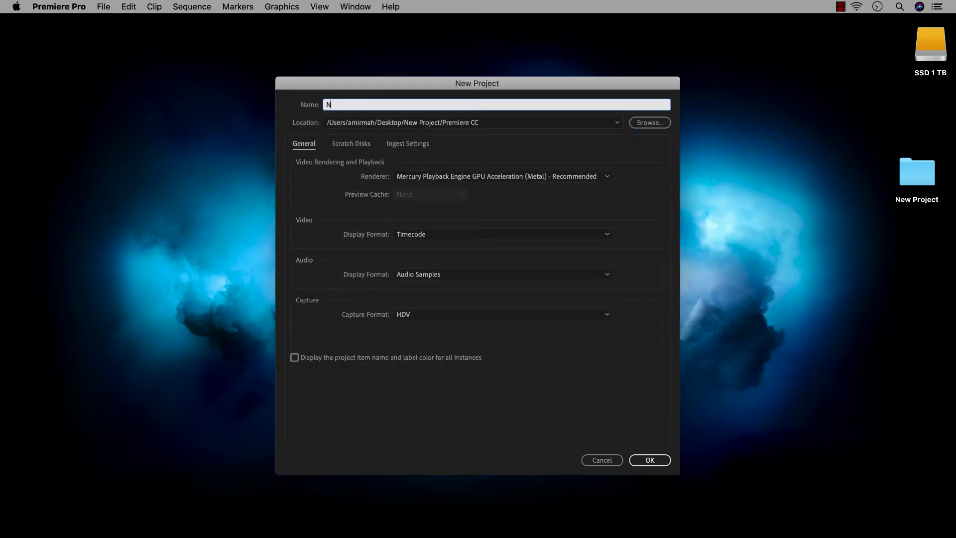
type("ew Project")
left_click(661, 462)
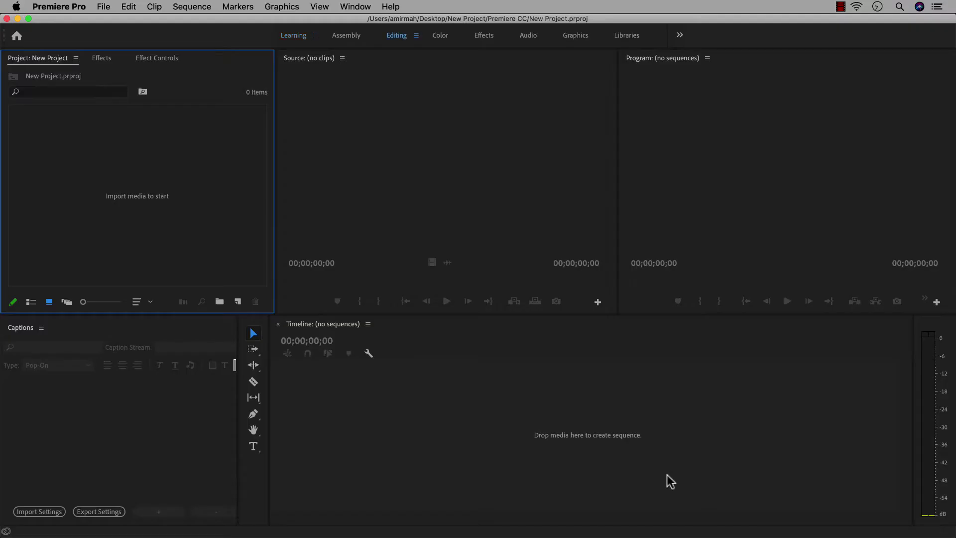
left_click(645, 220)
key("super+s")
- Switch to Finder and inspect the Auto-Save folder and the New Project.prproj file in the Premiere CC folder
mouse_move(394, 535)
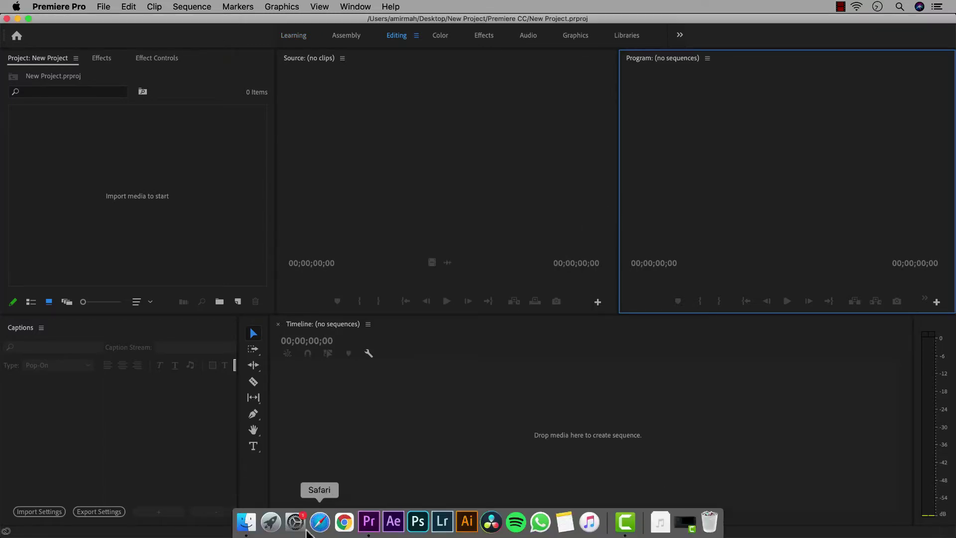
left_click(246, 521)
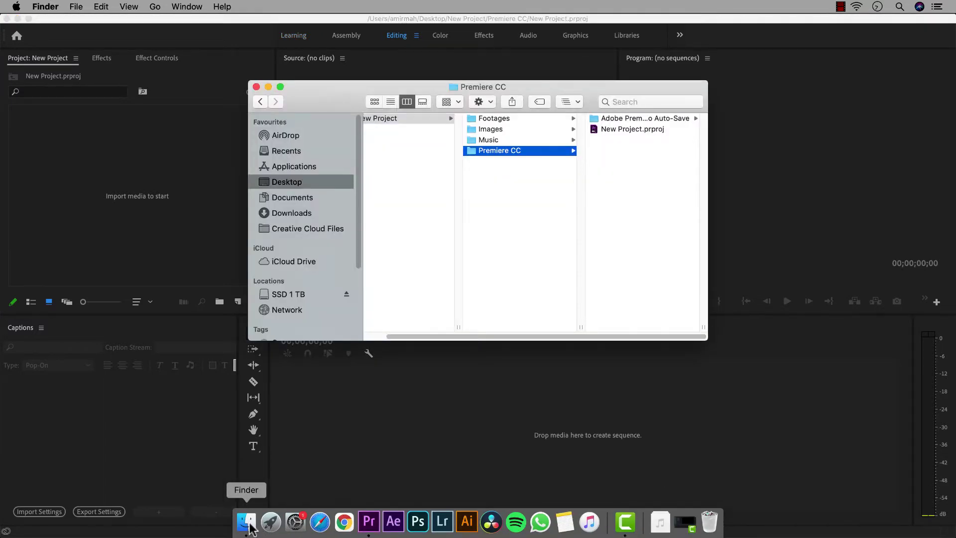
left_click(619, 119)
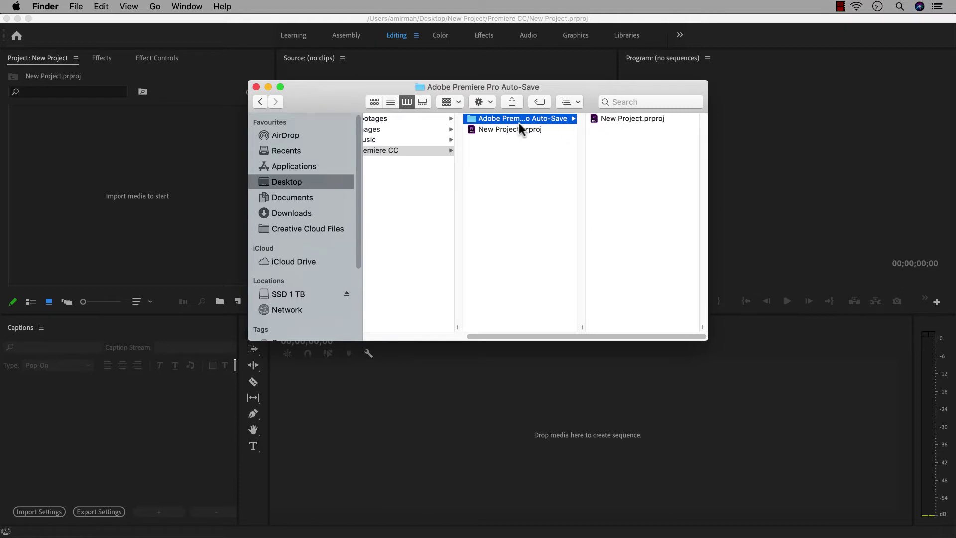
left_click(498, 128)
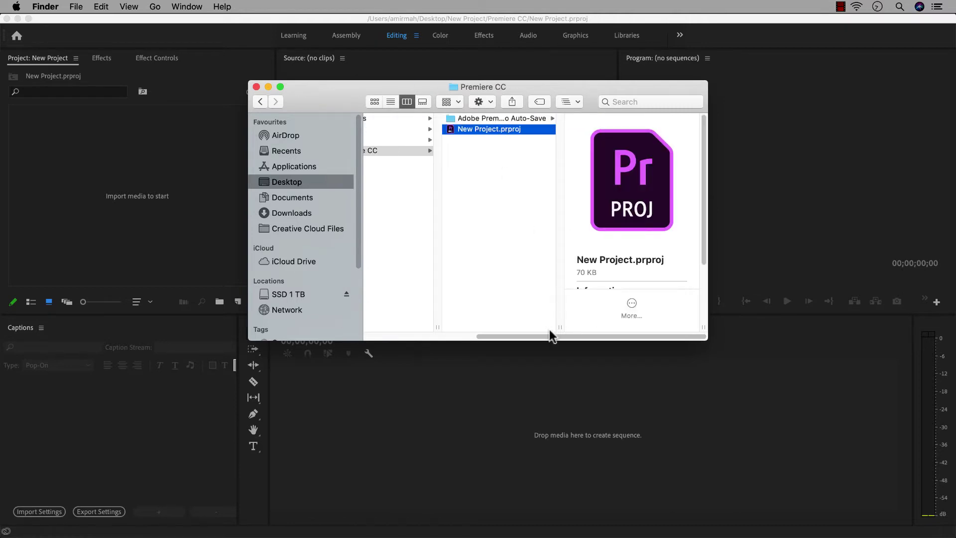
left_click_drag(552, 335, 491, 333)
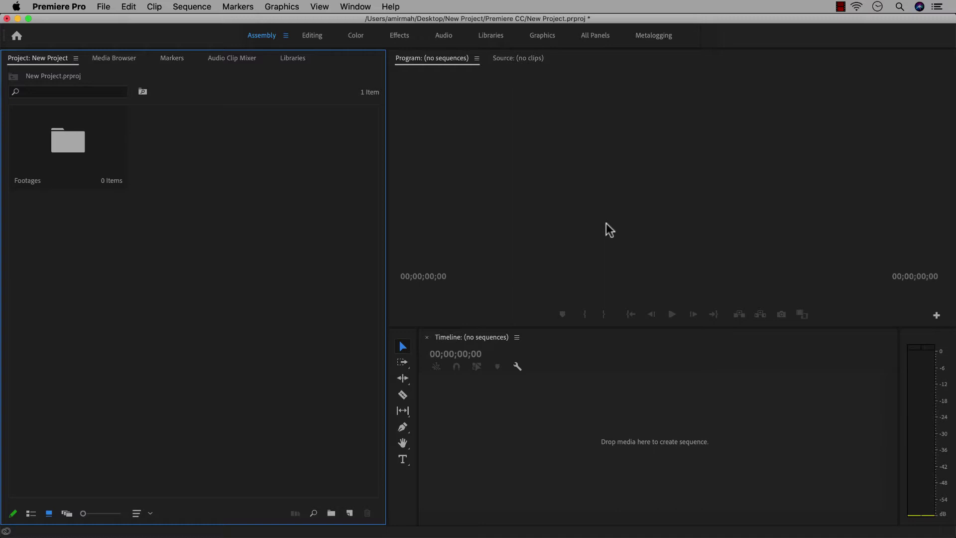
- Show the Editing workspace in Premiere Pro and look at its Effects and Effect Controls panels
left_click(311, 36)
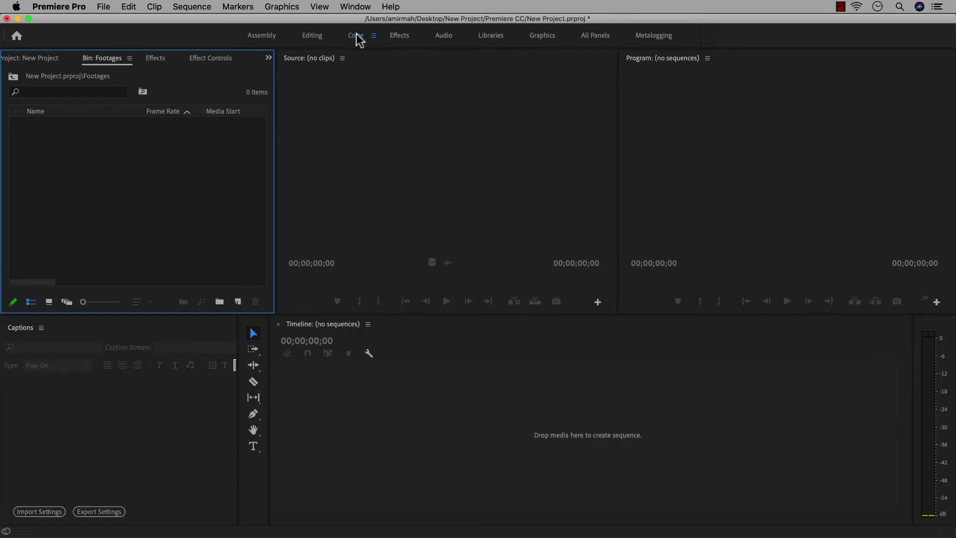
left_click(309, 36)
left_click(149, 58)
left_click(207, 59)
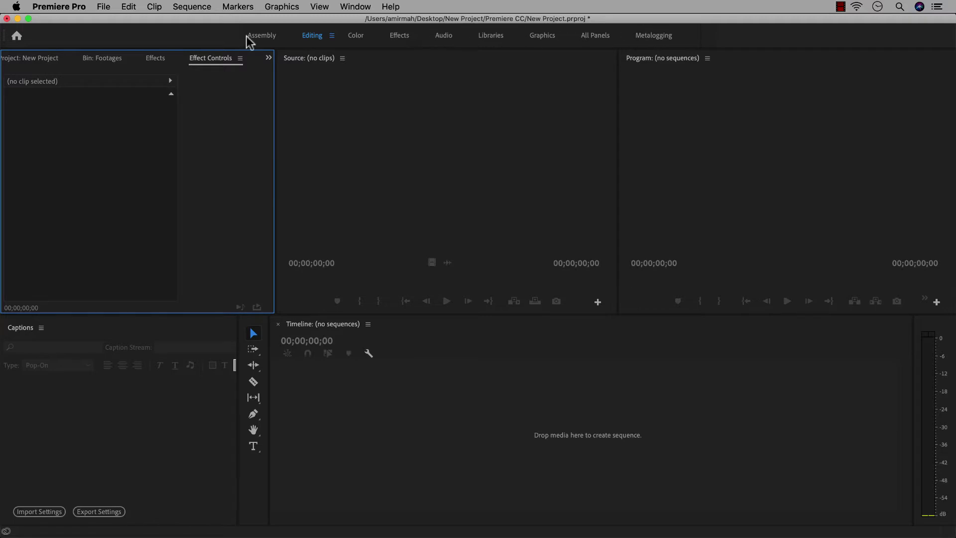
- Look through the Assembly, Editing, Color, Effects, Audio, Libraries, Graphics, All Panels and Metalogging workspaces one after another
left_click(263, 37)
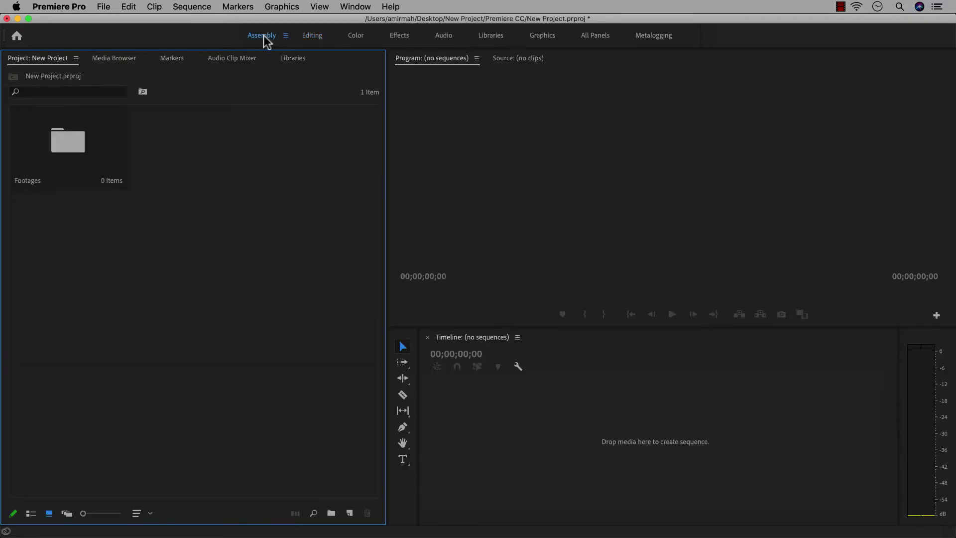
left_click(310, 38)
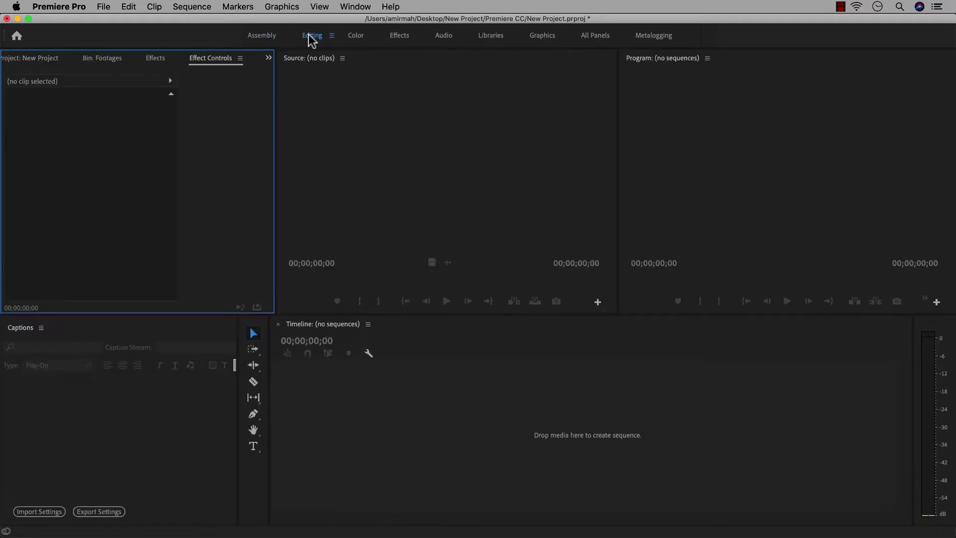
left_click(357, 38)
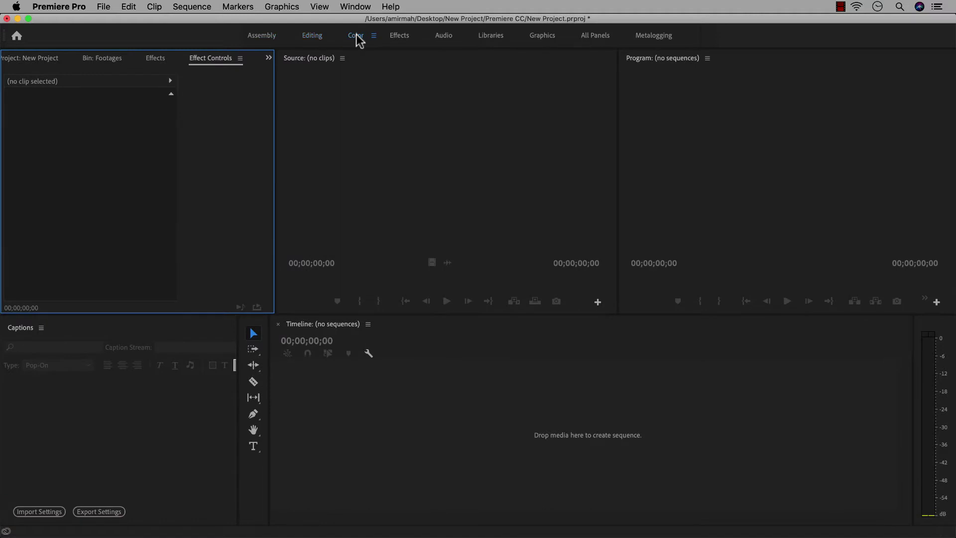
left_click(401, 36)
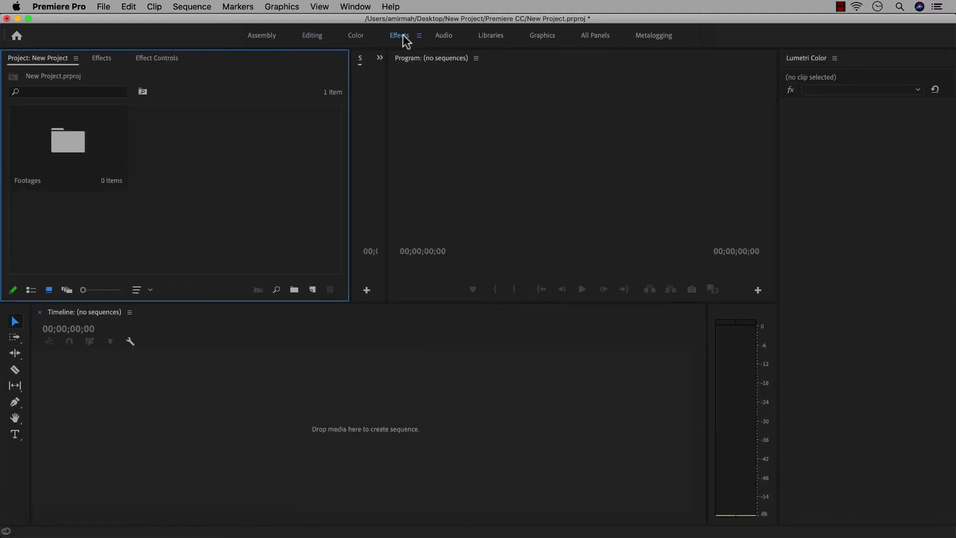
left_click(444, 37)
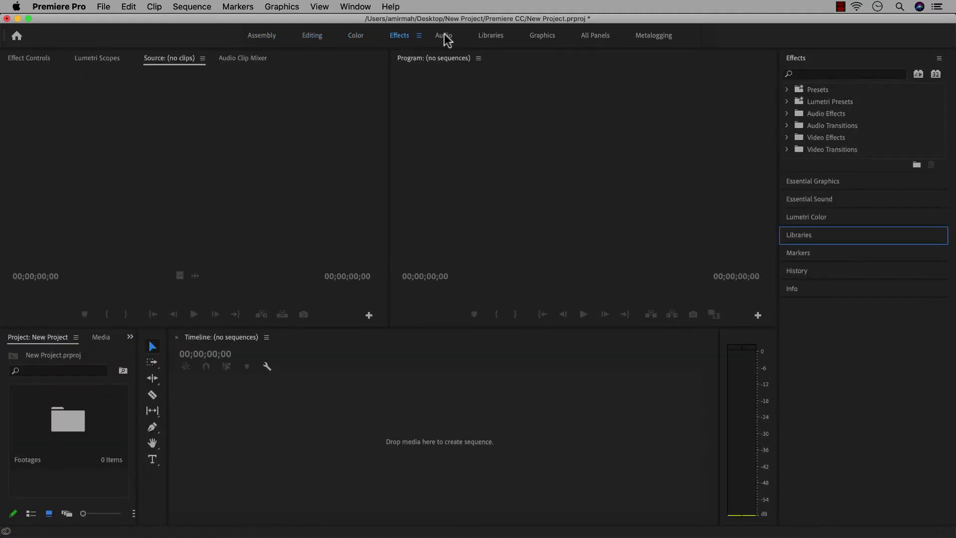
left_click(492, 37)
left_click(539, 37)
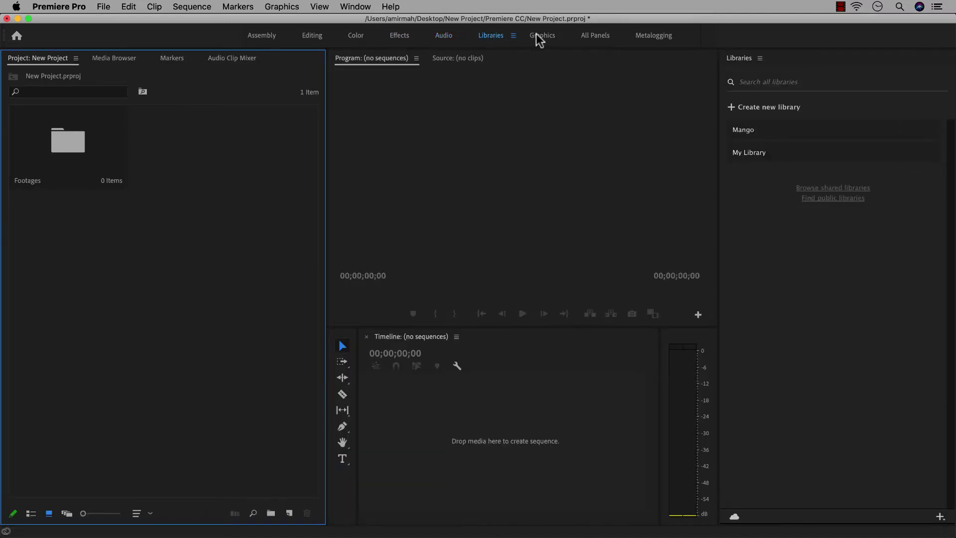
left_click(592, 37)
left_click(646, 37)
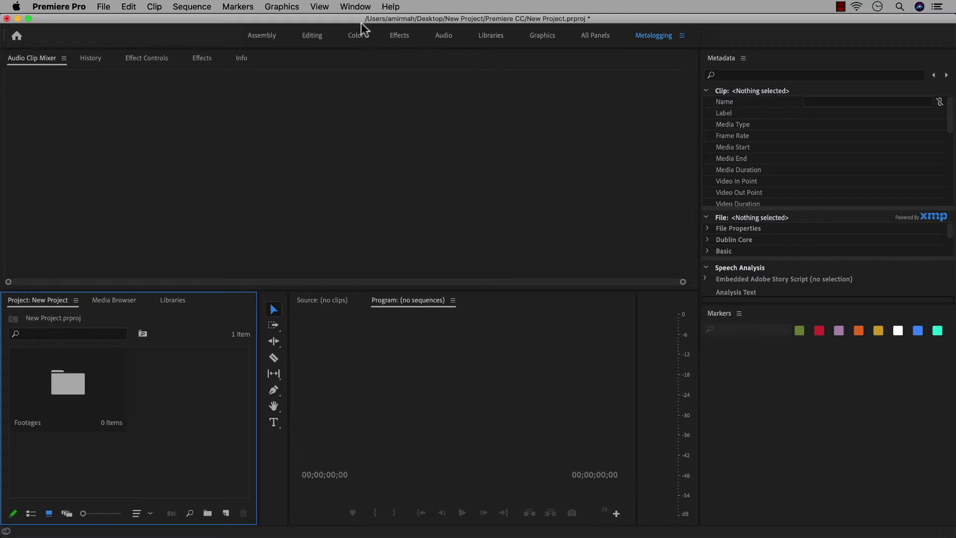
- Return to the Editing workspace and make the Source monitor active
left_click(358, 6)
mouse_move(363, 24)
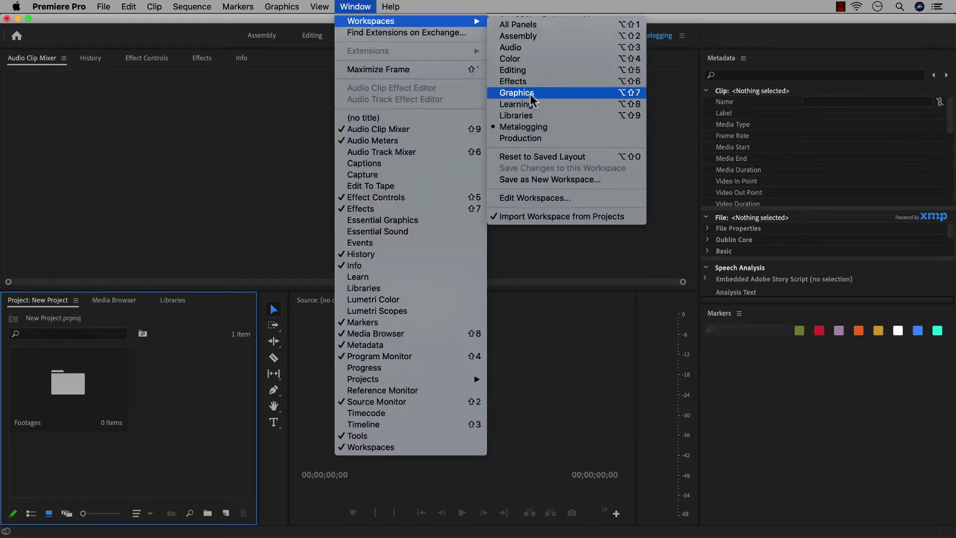
left_click(522, 71)
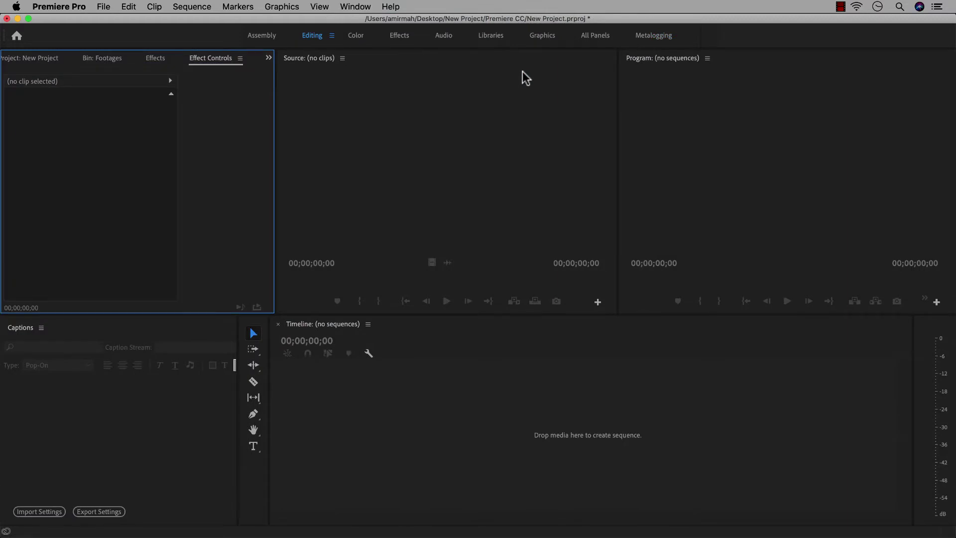
left_click(307, 55)
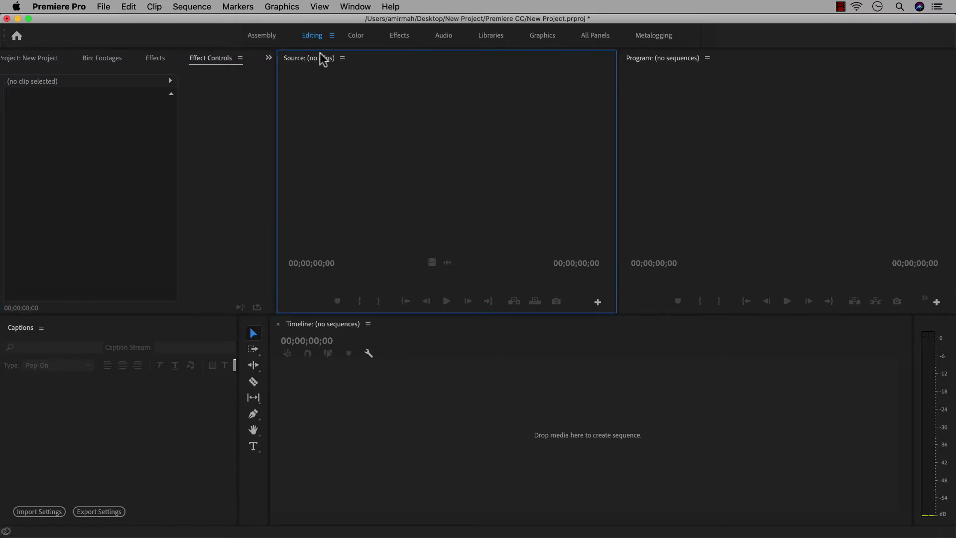
- Try reordering the workspaces with Editing below Effects, Metalogging in the Overflow Menu and All Panels under Do Not Show, and discard the changes
left_click(332, 36)
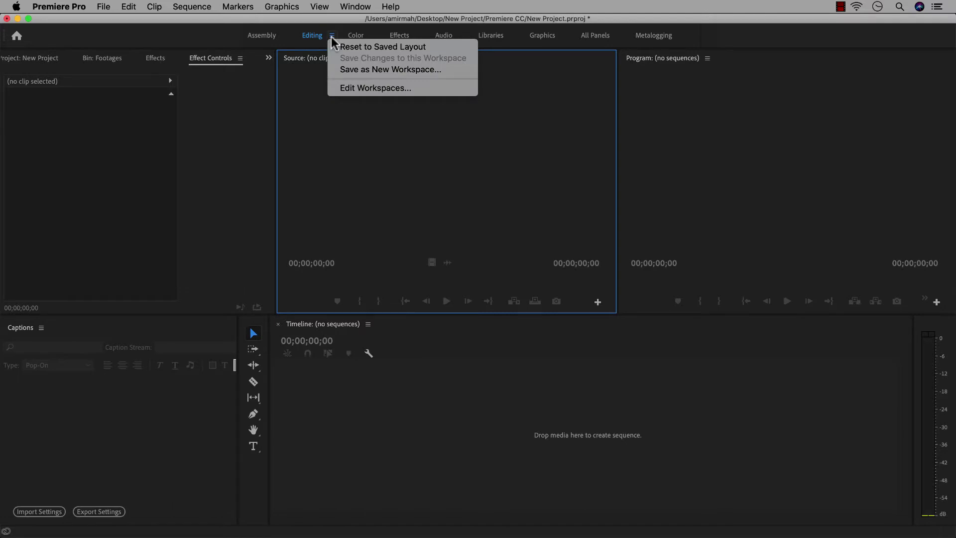
left_click(358, 90)
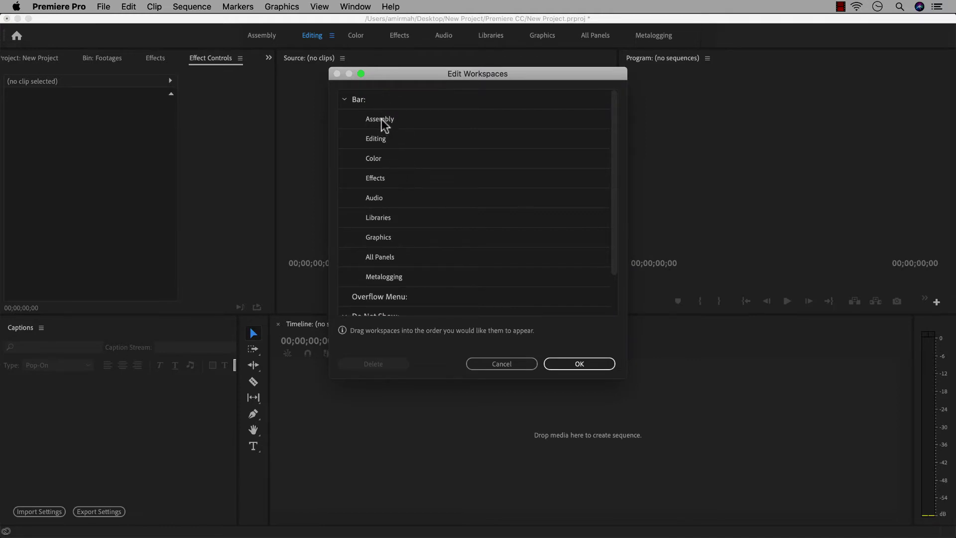
scroll(382, 157, "down", 2)
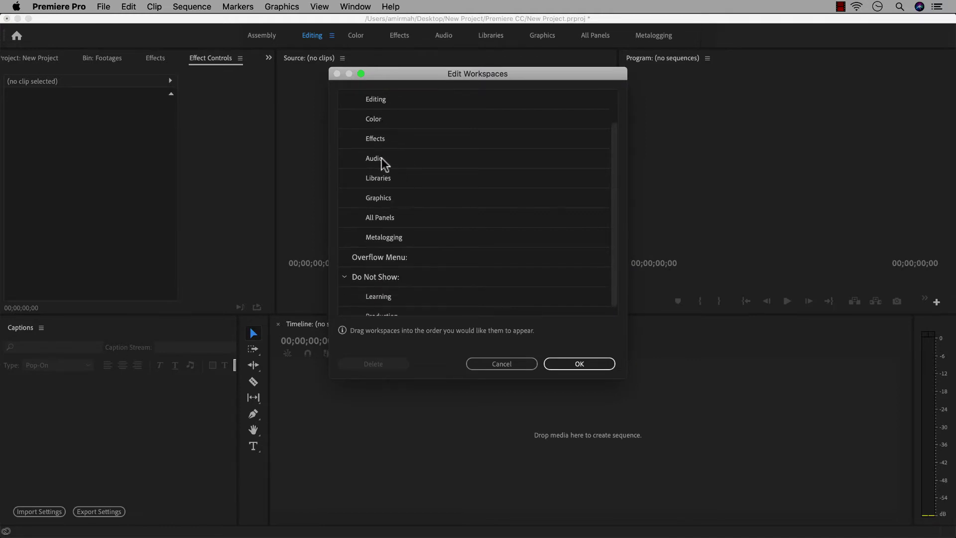
scroll(381, 158, "up", 2)
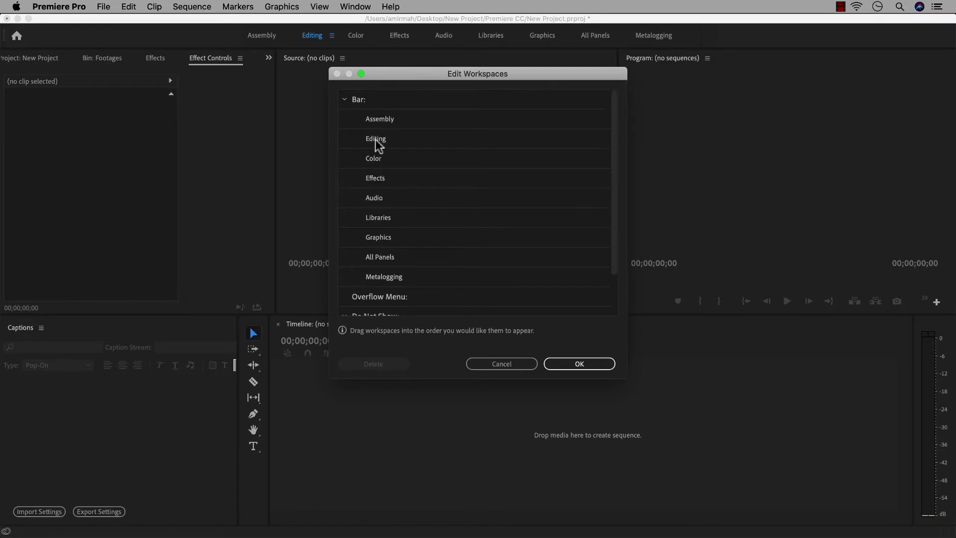
mouse_move(376, 141)
left_mouse_down()
mouse_move(373, 204)
mouse_move(382, 145)
left_mouse_up()
scroll(382, 250, "down", 2)
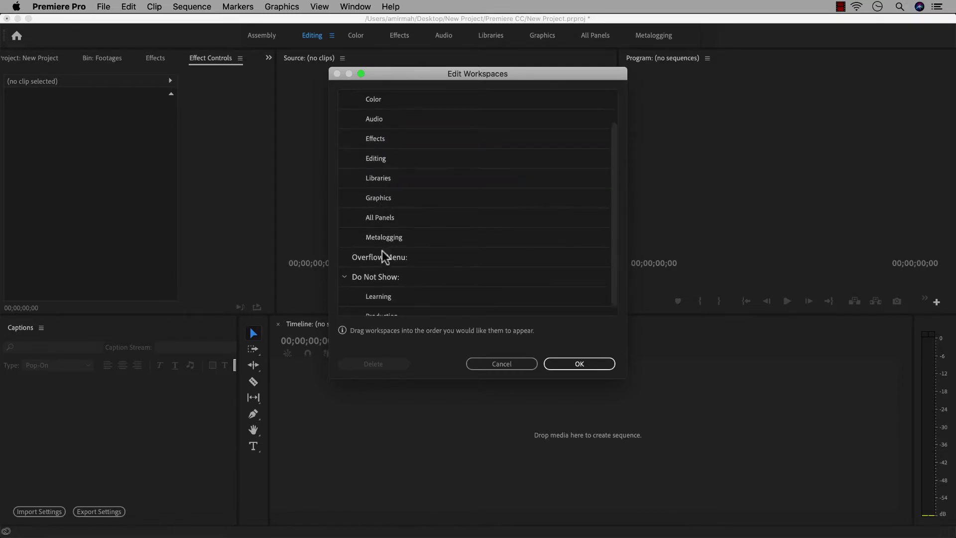
left_click_drag(384, 239, 381, 263)
left_click_drag(373, 217, 375, 283)
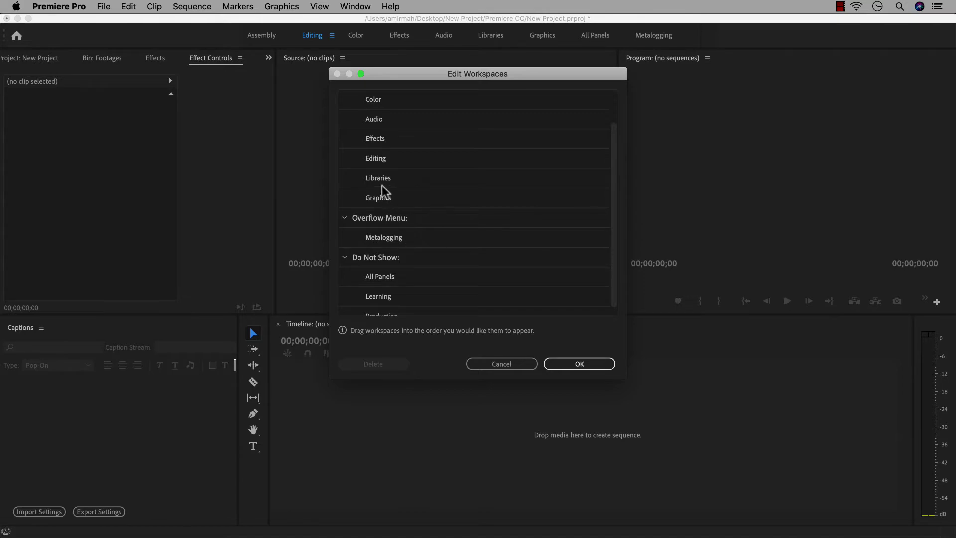
left_click(492, 362)
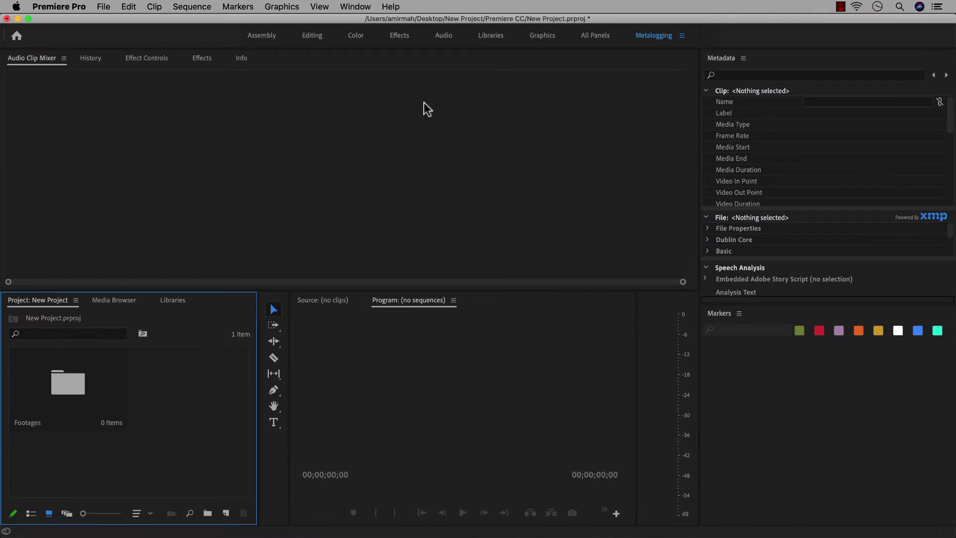
- In the Editing workspace, dock Effect Controls, the Footages bin and Effects with the Source monitor, enlarge the upper panels and widen the Timeline
left_click(317, 37)
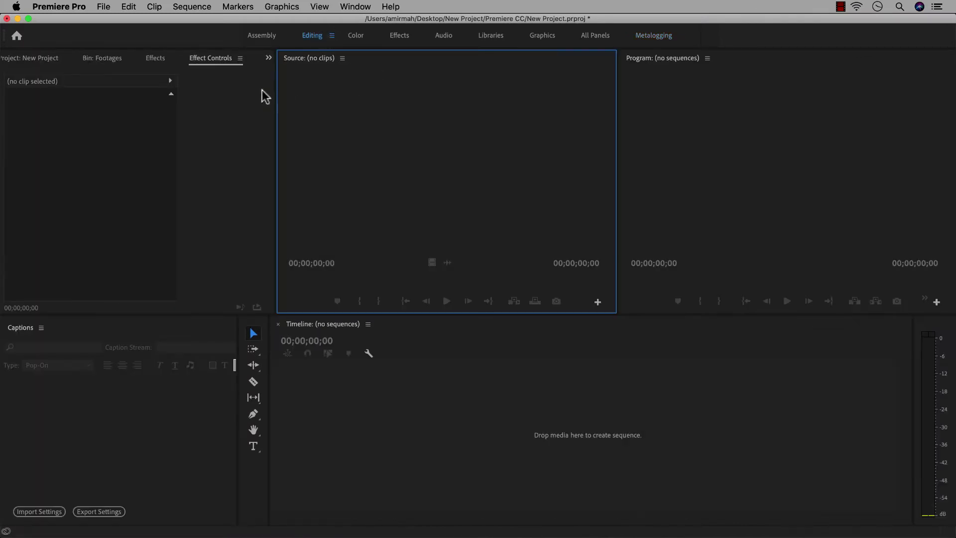
left_click(209, 57)
left_click_drag(208, 55, 349, 119)
left_click(127, 59)
left_click_drag(133, 65, 390, 141)
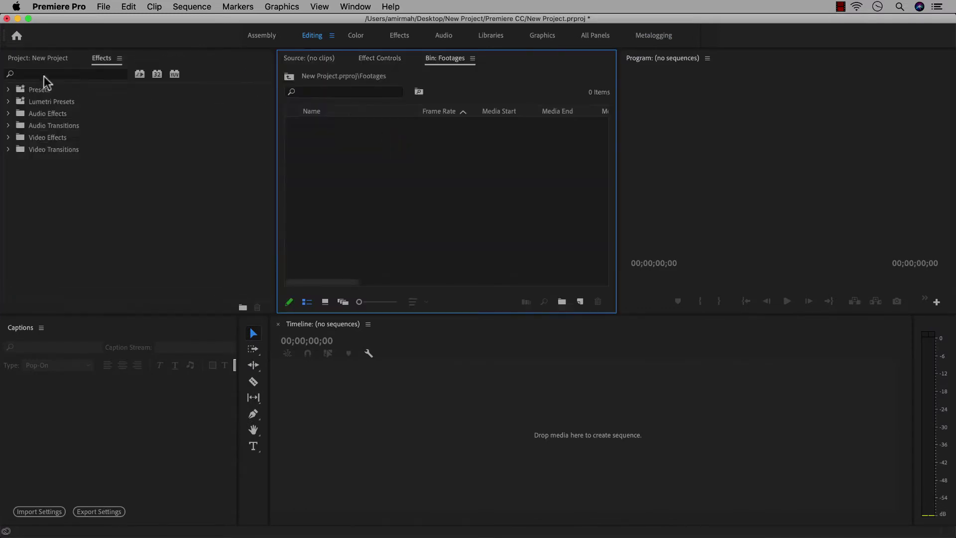
left_click_drag(107, 61, 376, 156)
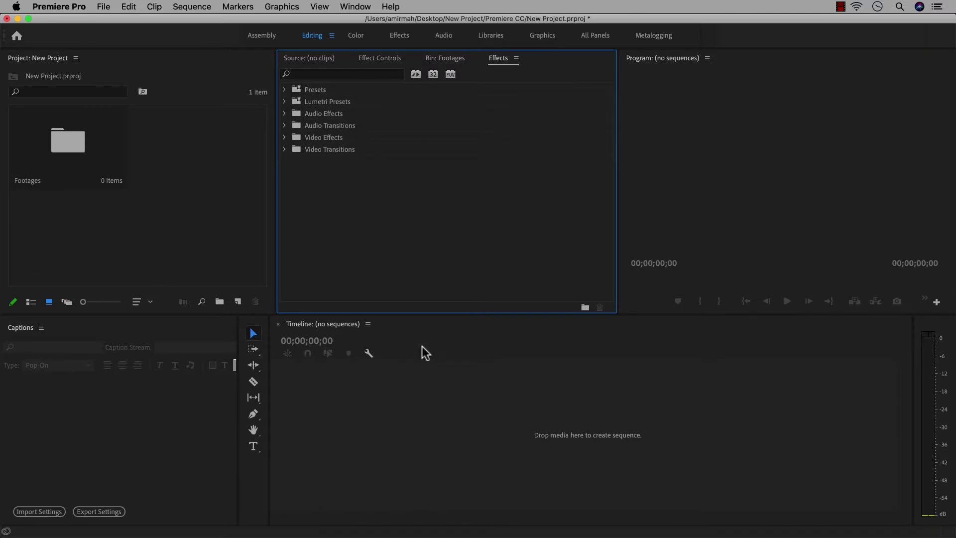
left_click_drag(431, 323, 430, 383)
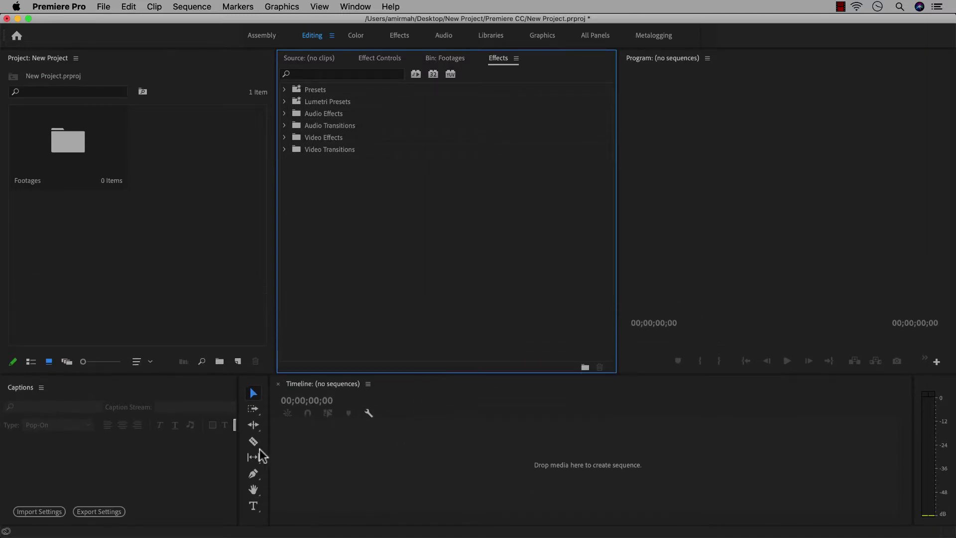
left_click_drag(268, 454, 191, 454)
- Save the current panel layout as a new workspace named "My new workspace"
left_click(355, 6)
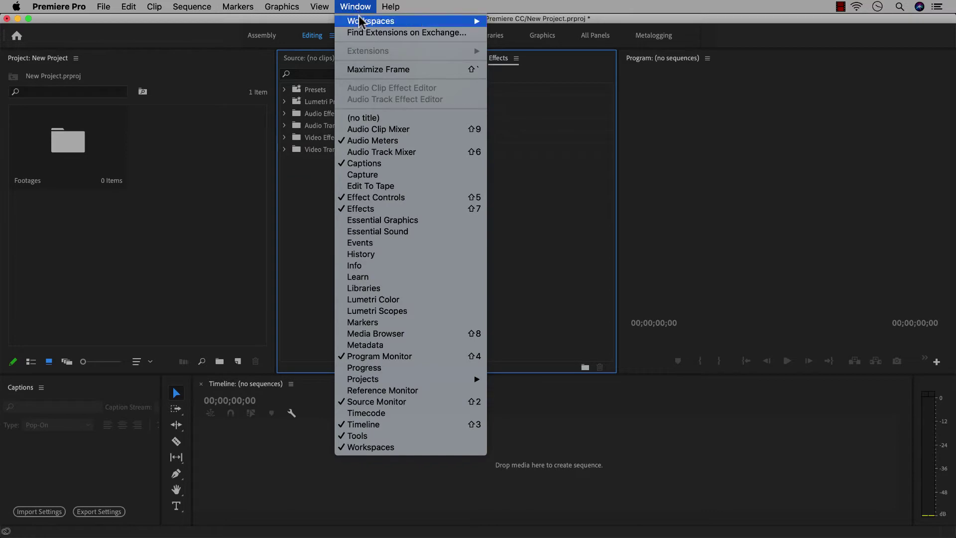
mouse_move(364, 21)
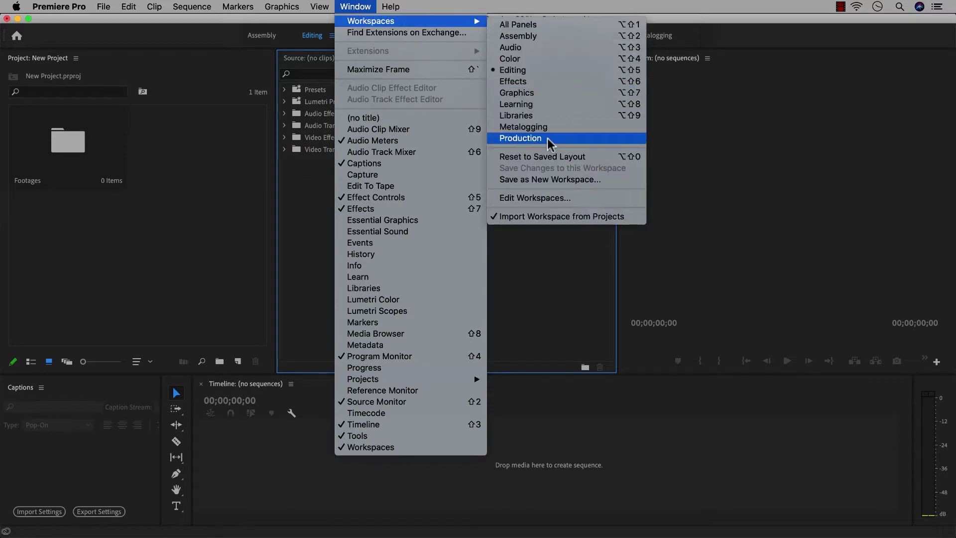
left_click(558, 180)
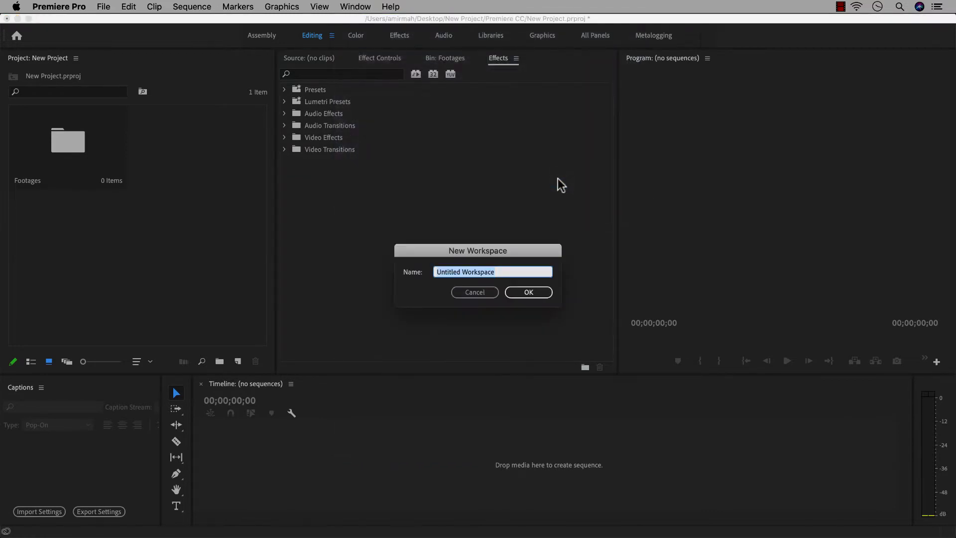
type("My new")
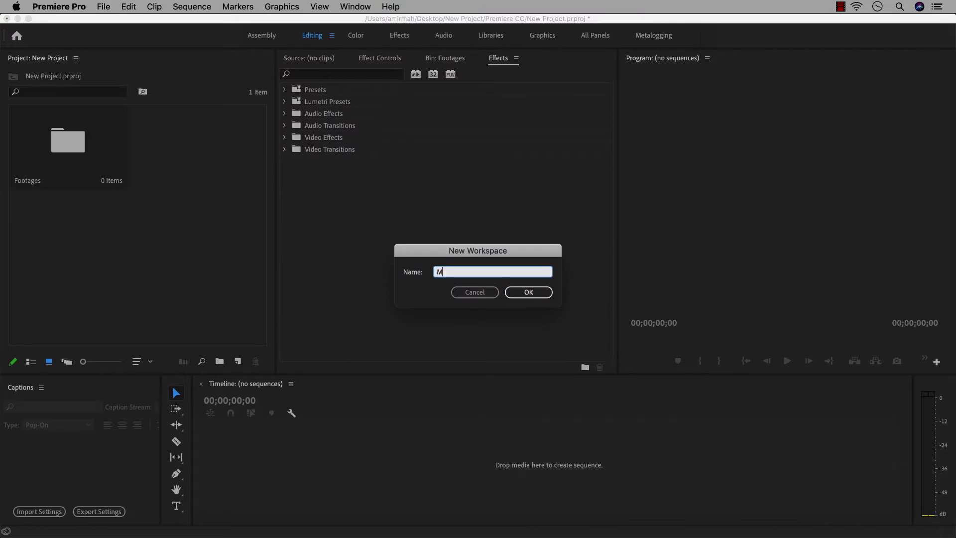
type(" workspace")
left_click(528, 293)
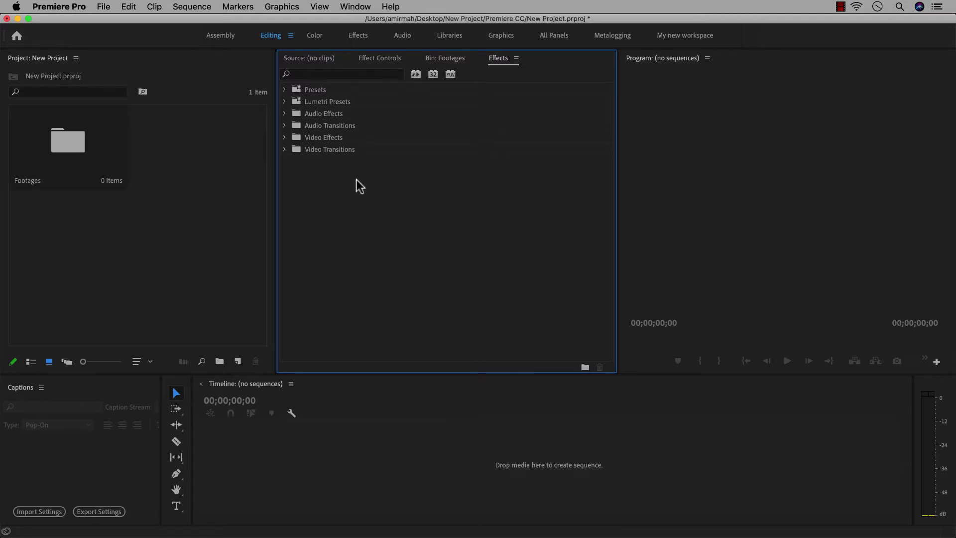
- Narrow the Project panel beside the Effects panel and reset the Editing workspace to its saved layout
left_click_drag(276, 195, 170, 205)
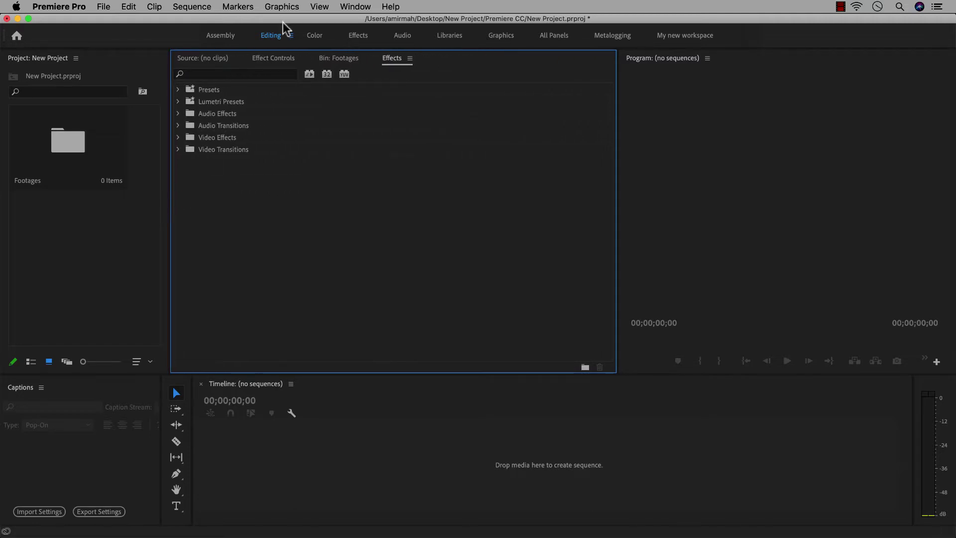
left_click(291, 35)
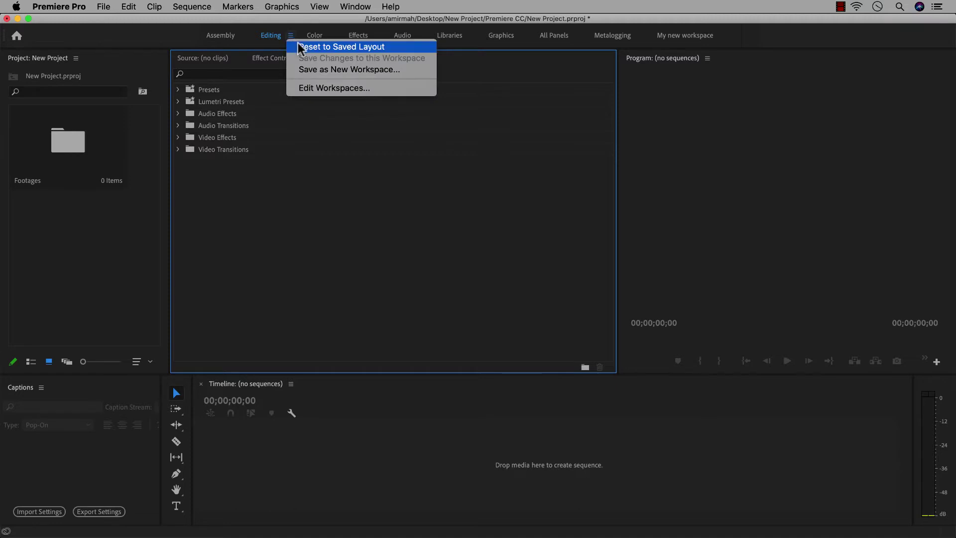
left_click(299, 46)
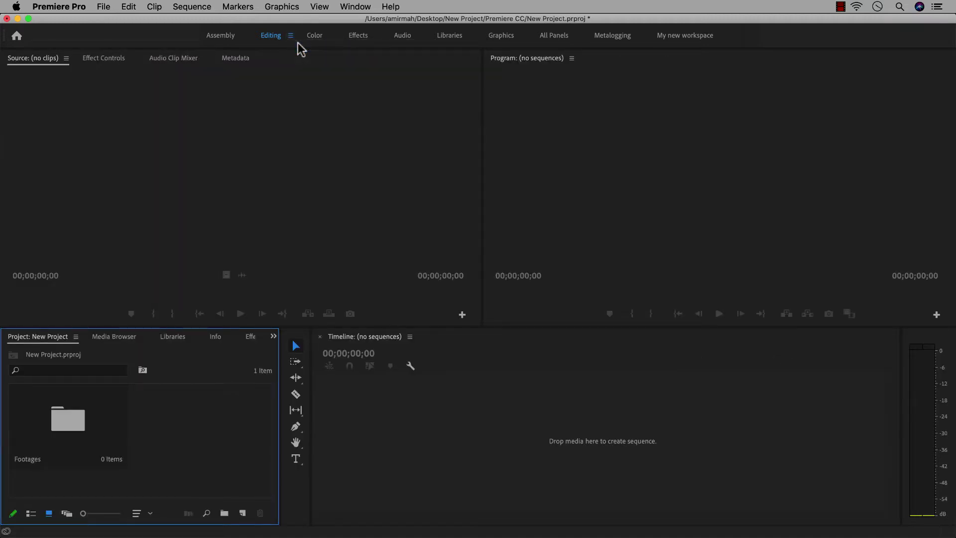
left_click(355, 7)
mouse_move(441, 28)
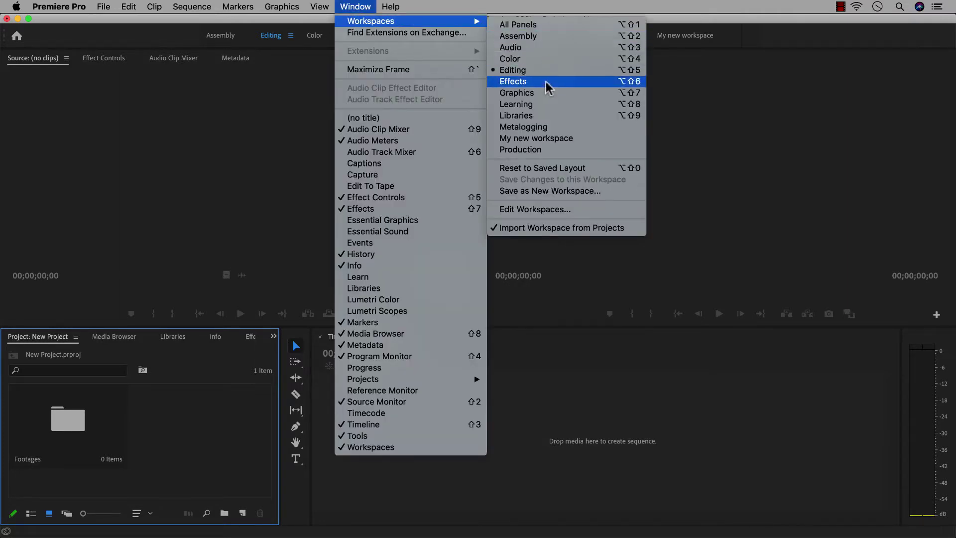
left_click(548, 169)
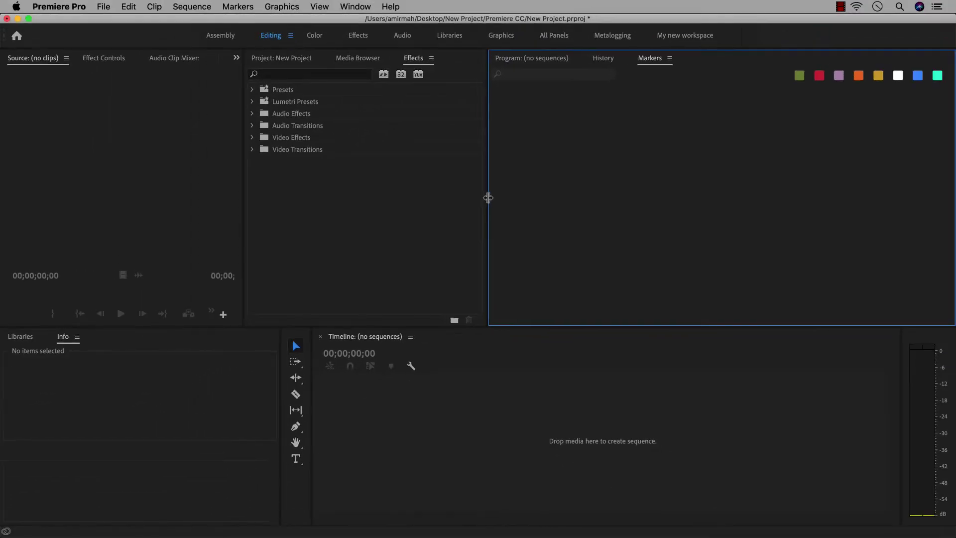
- Resize the Source, Effects and Markers panel groups by shifting their shared borders, and adjust the height of the Timeline area below them
mouse_move(488, 197)
left_mouse_down()
mouse_move(512, 198)
mouse_move(443, 197)
mouse_move(500, 198)
left_mouse_up()
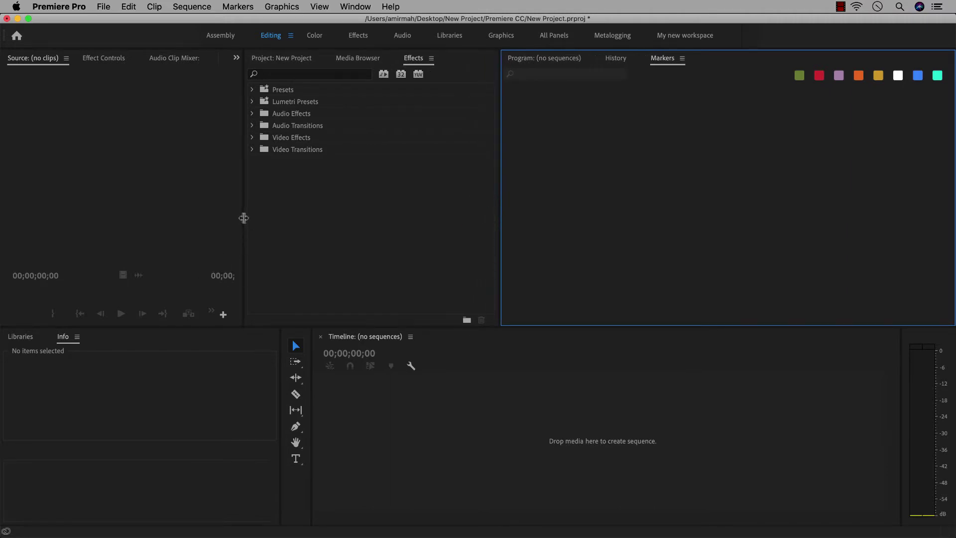
left_click(190, 207)
left_click(346, 217)
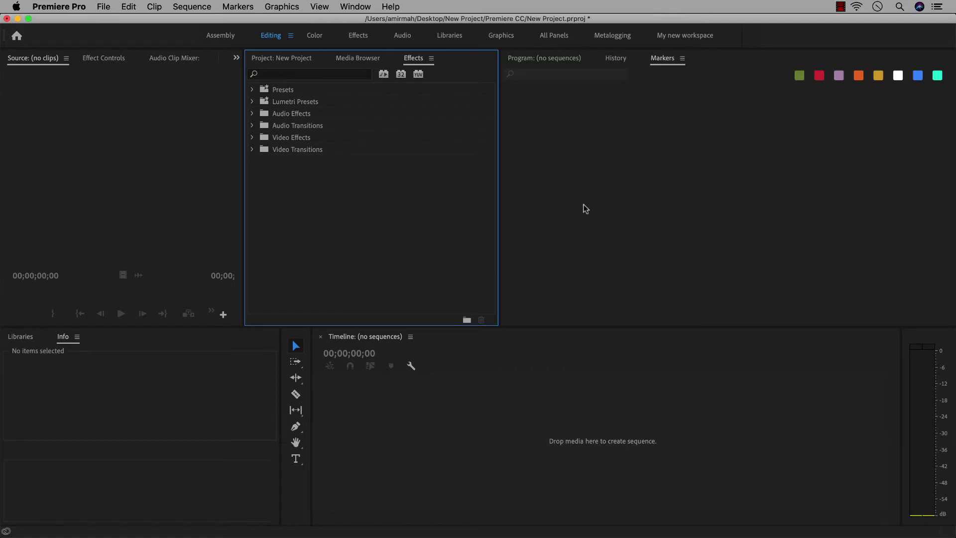
left_click(585, 209)
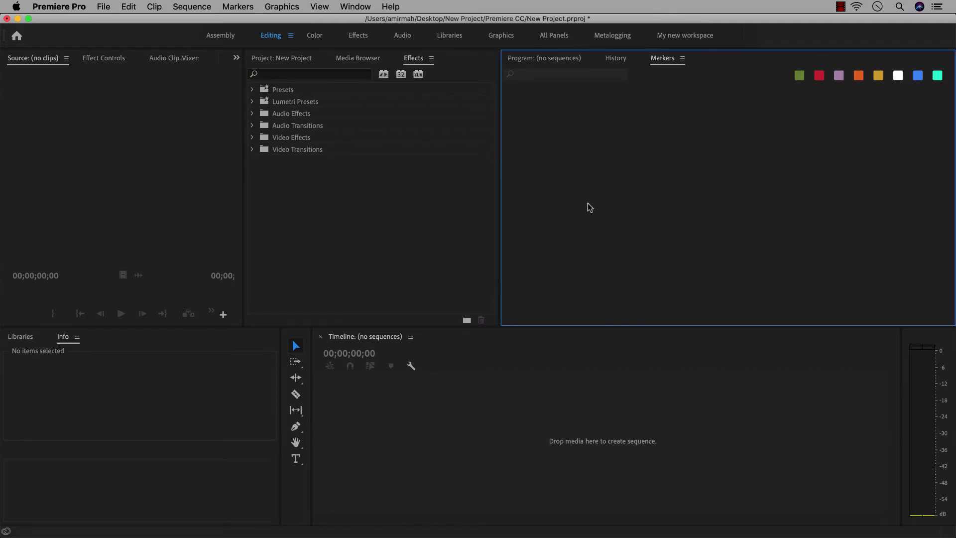
left_click(363, 209)
mouse_move(244, 219)
left_mouse_down()
mouse_move(173, 219)
mouse_move(347, 225)
mouse_move(189, 220)
mouse_move(253, 221)
left_mouse_up()
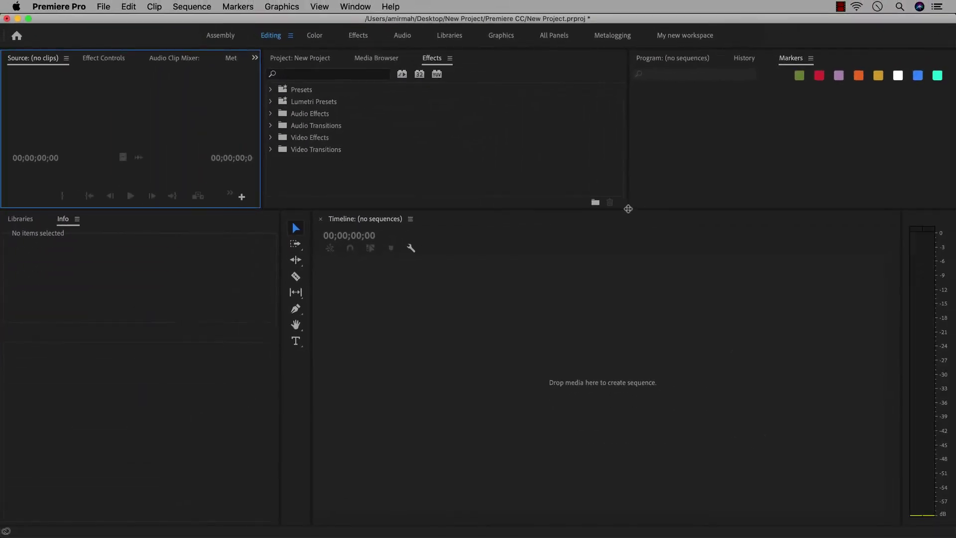
left_click_drag(459, 206, 574, 294)
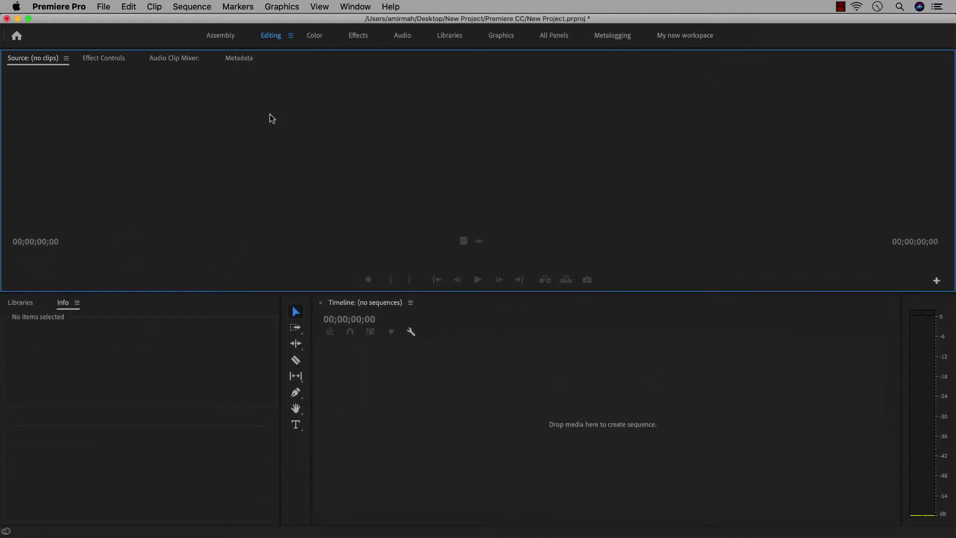
- Reopen the Effects panel and dock its floating window into the Source monitor's panel group
left_click(355, 6)
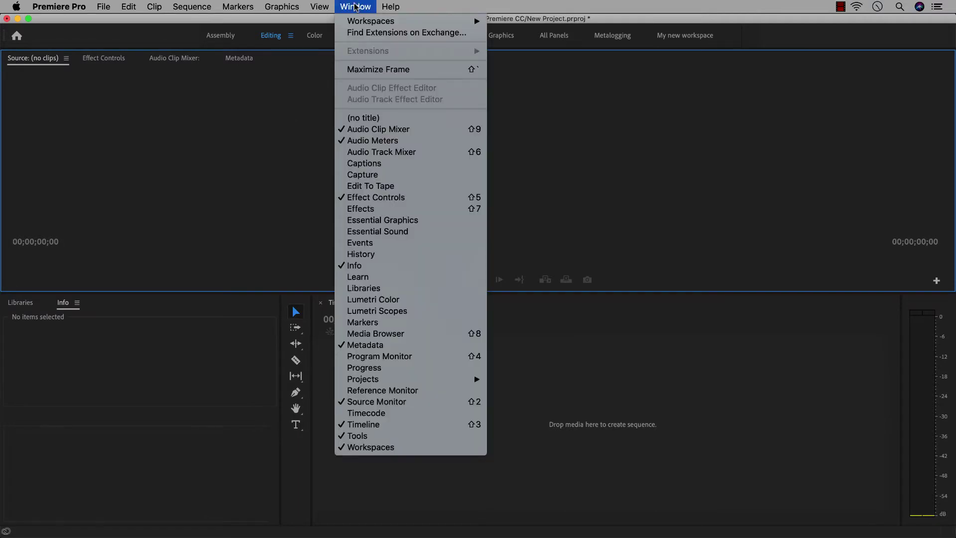
left_click(360, 211)
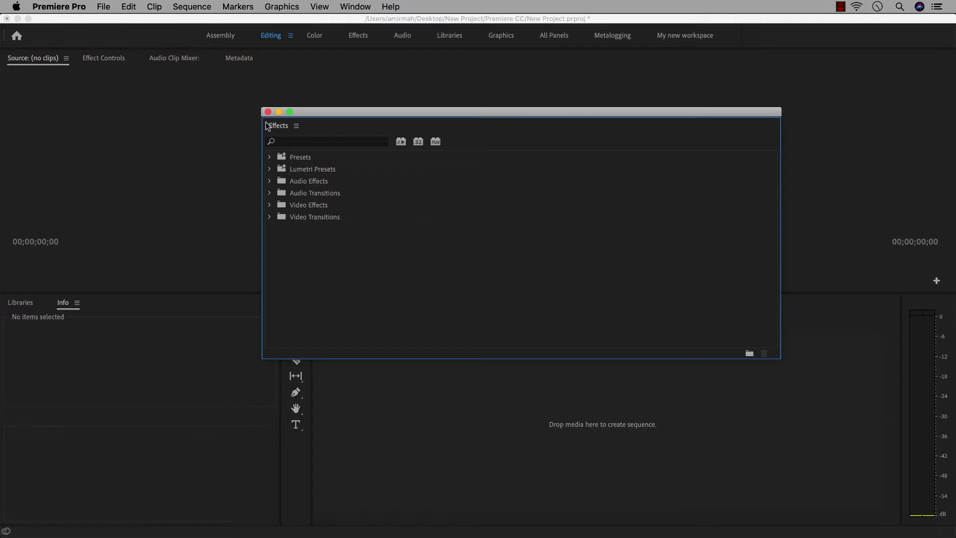
left_click_drag(267, 125, 373, 139)
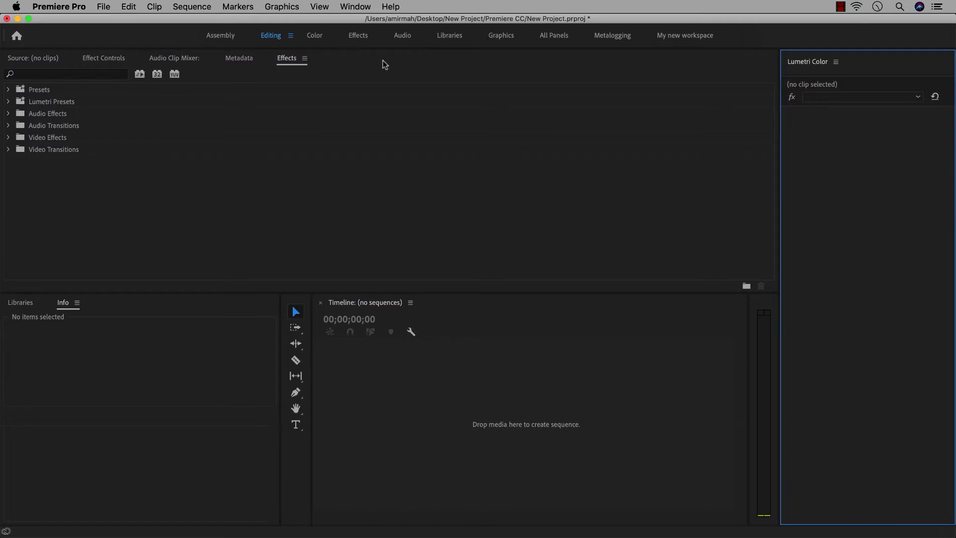
- Close the Effects, Metadata and Audio Clip Mixer panels in the Source monitor's group
left_click(374, 94)
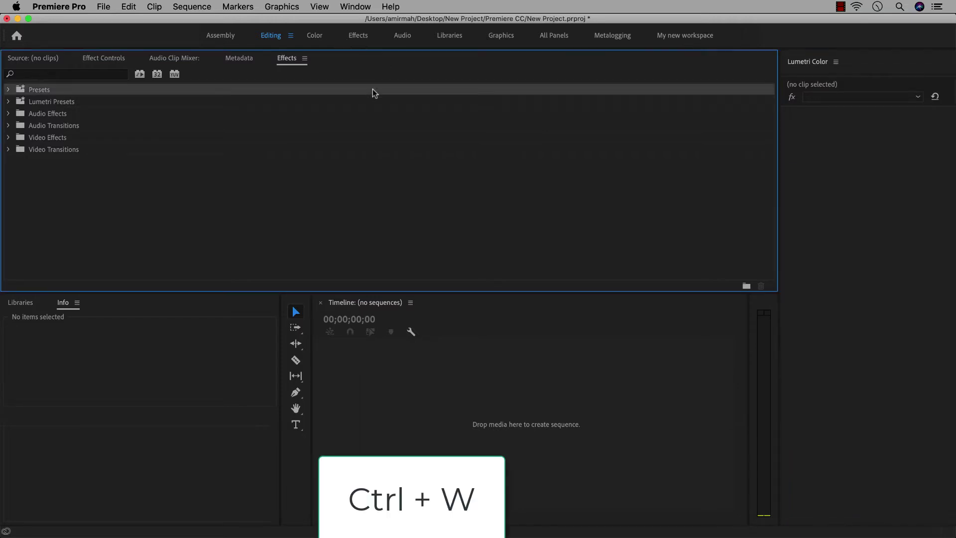
key("super+w")
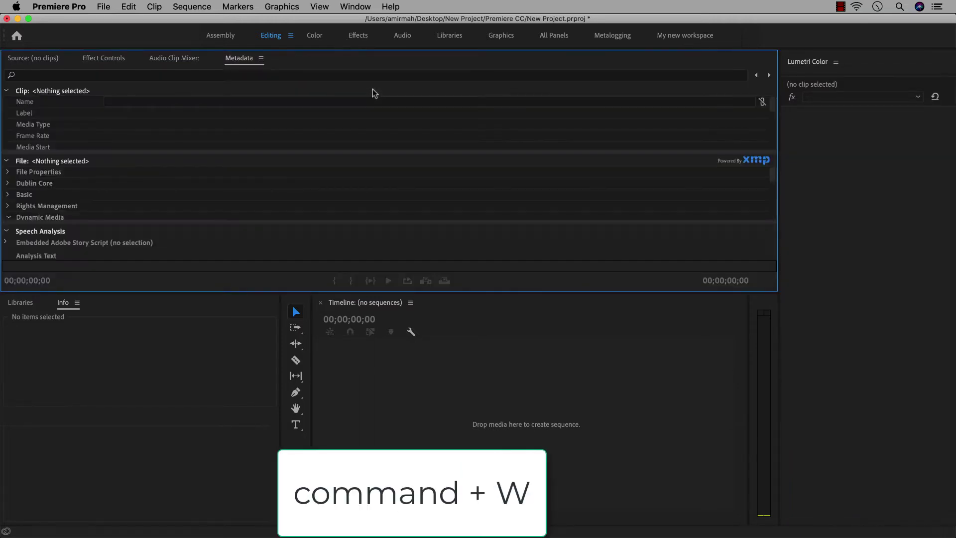
key("super+w")
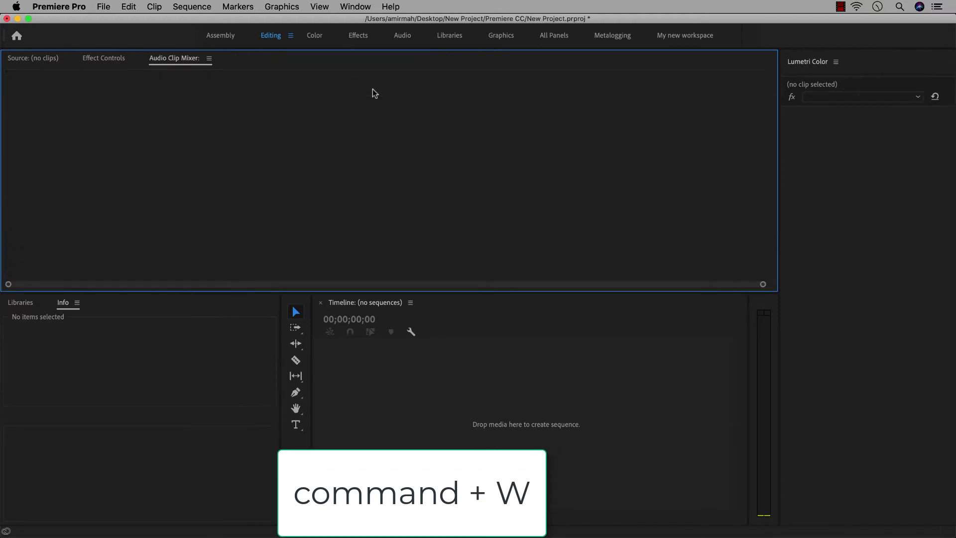
left_click(209, 59)
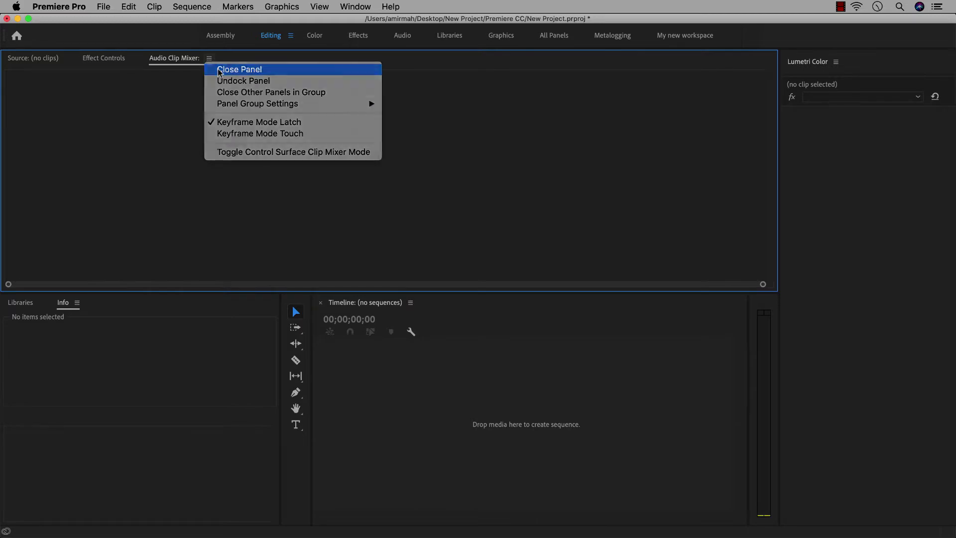
left_click(219, 70)
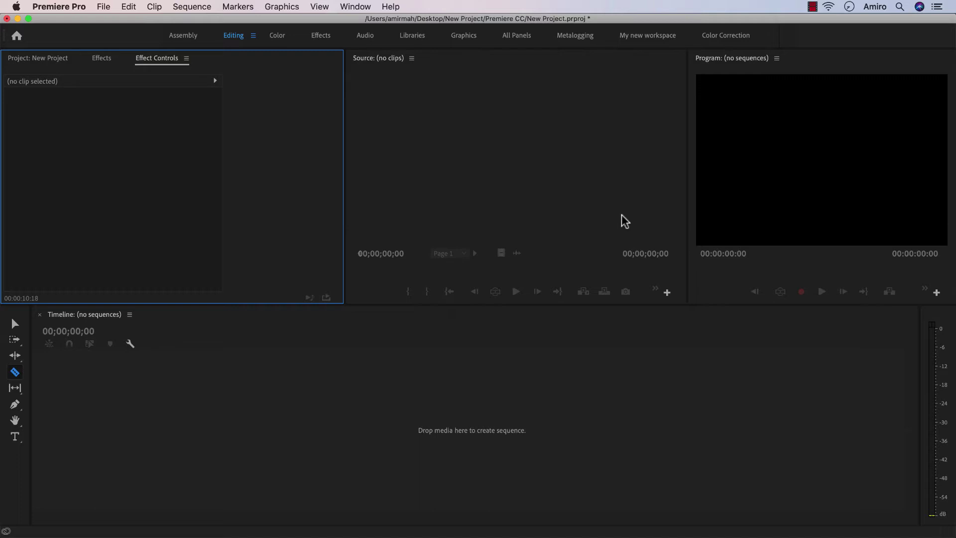
- Cycle the active panel onward from Effect Controls to the Program monitor, and repeat the cycle starting from Effect Controls
key("ctrl+shift+period")
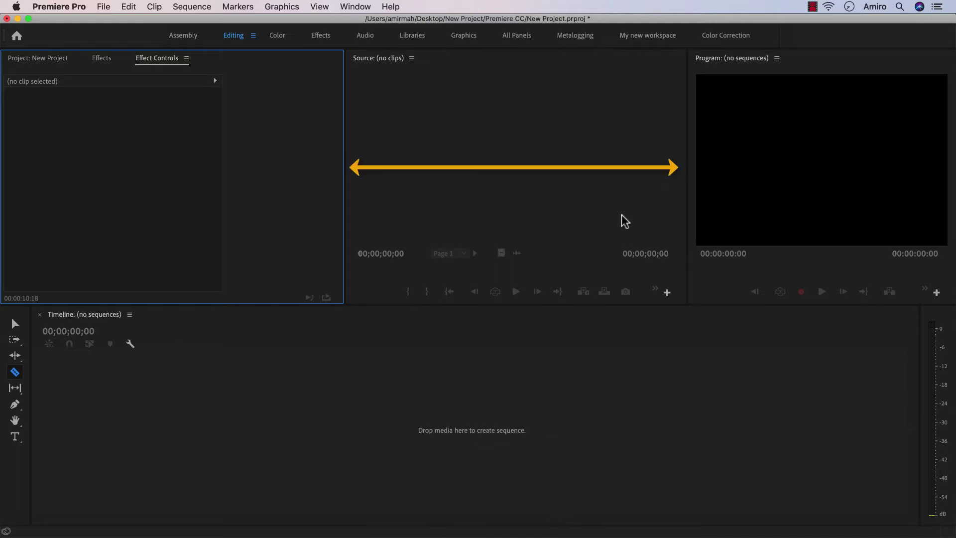
key("ctrl+shift+period")
key("ctrl+shift+period")
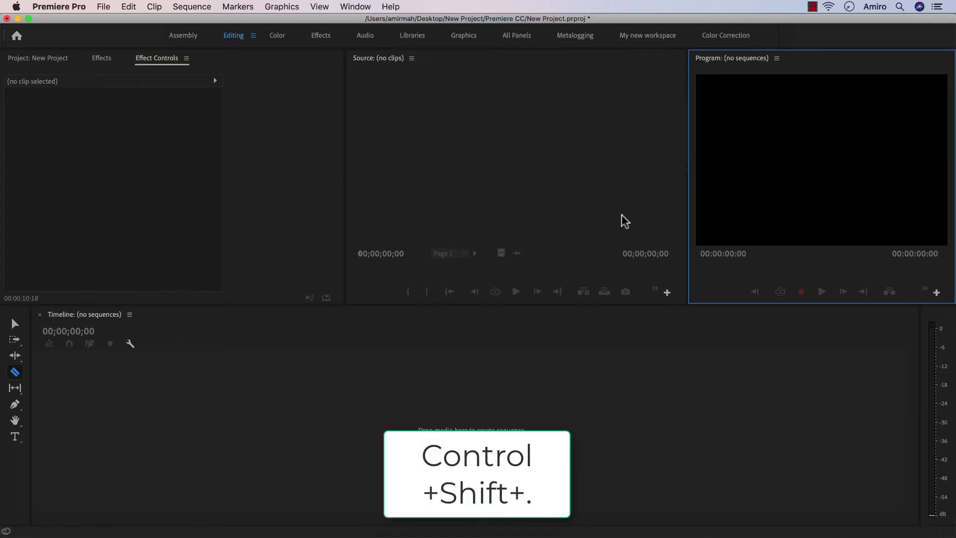
left_click(209, 196)
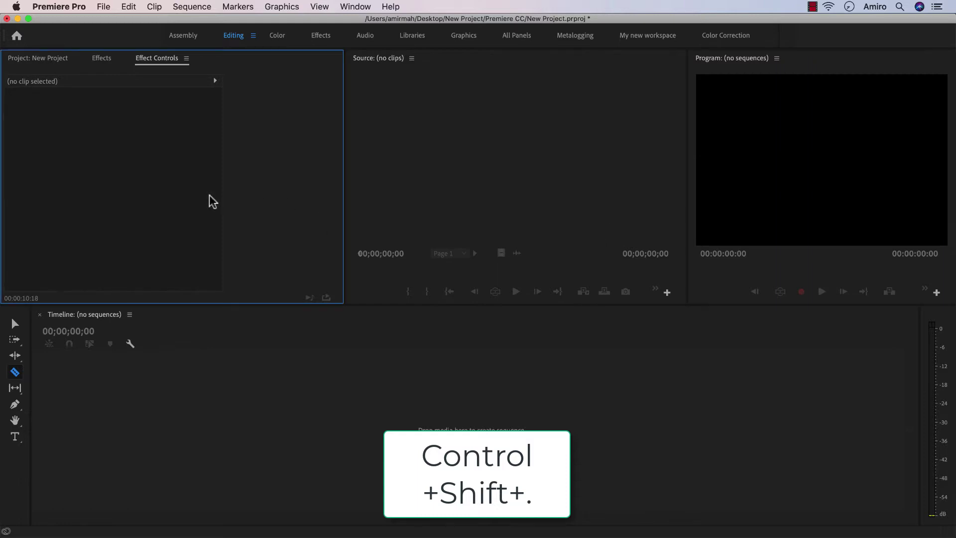
key("ctrl+shift+period")
key("ctrl+shift+period")
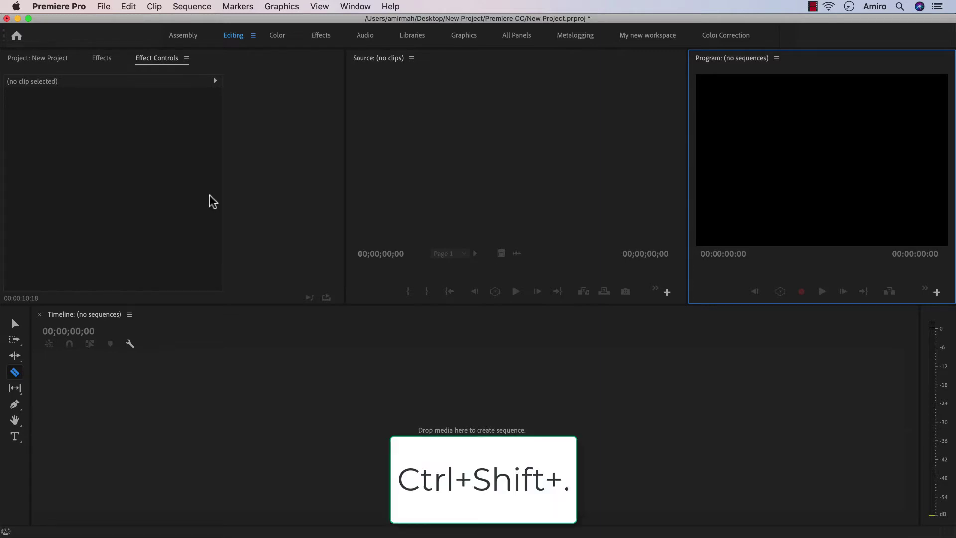
key("ctrl+shift+period")
key("ctrl+shift+period")
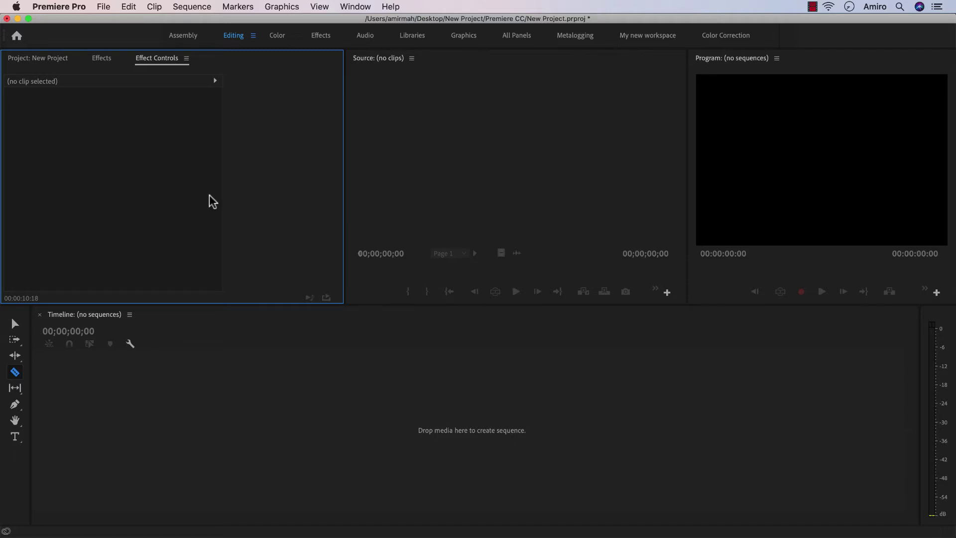
- Maximize and restore the Source monitor, the Program monitor and the Timeline one after another
left_click(561, 156)
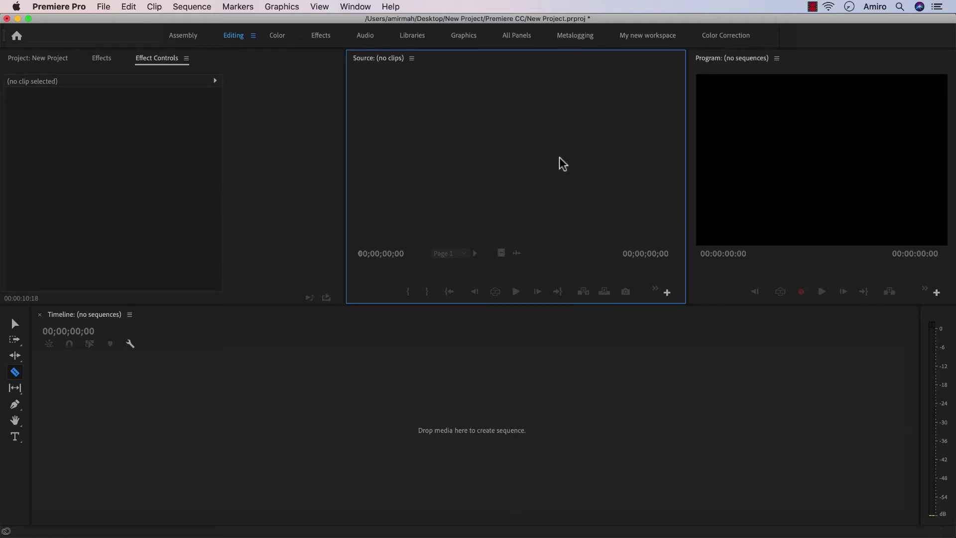
key("grave")
key("grave")
left_click(836, 159)
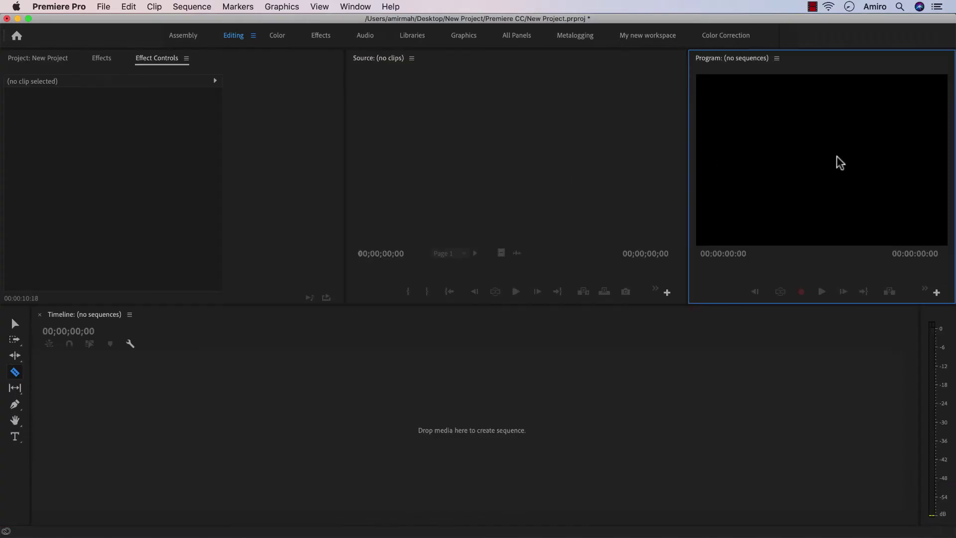
key("grave")
key("grave")
left_click(576, 392)
key("grave")
key("grave")
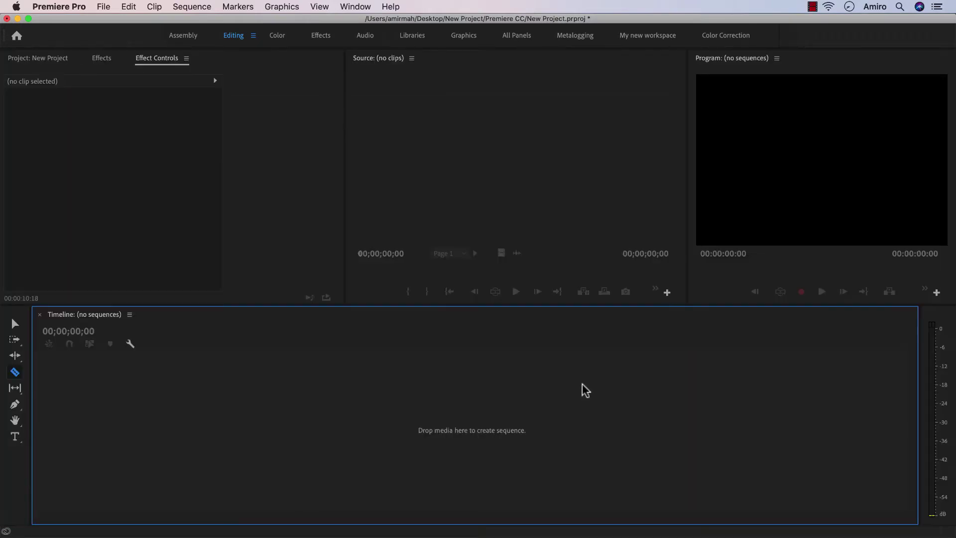
- Maximize the Source monitor frame and restore it to its original size three times
left_click(391, 175)
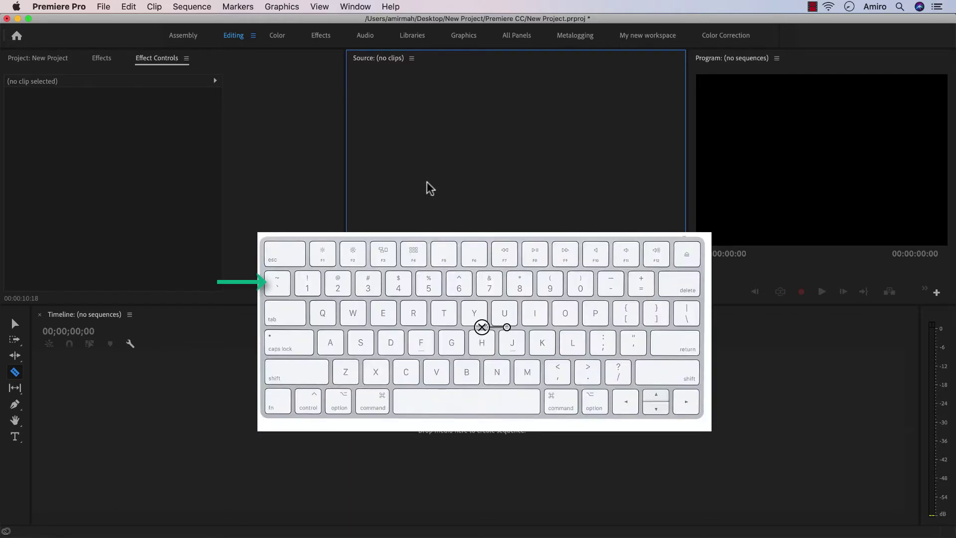
key("grave")
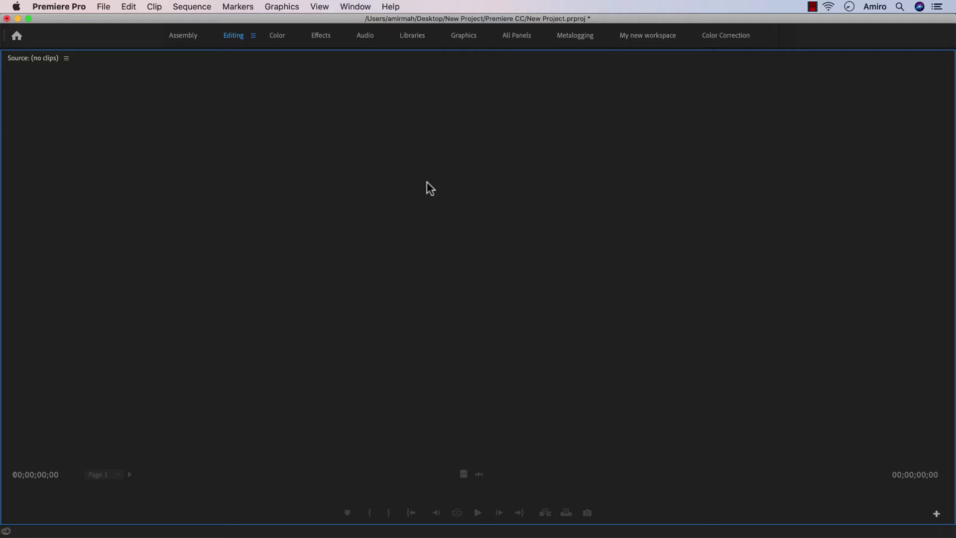
key("grave")
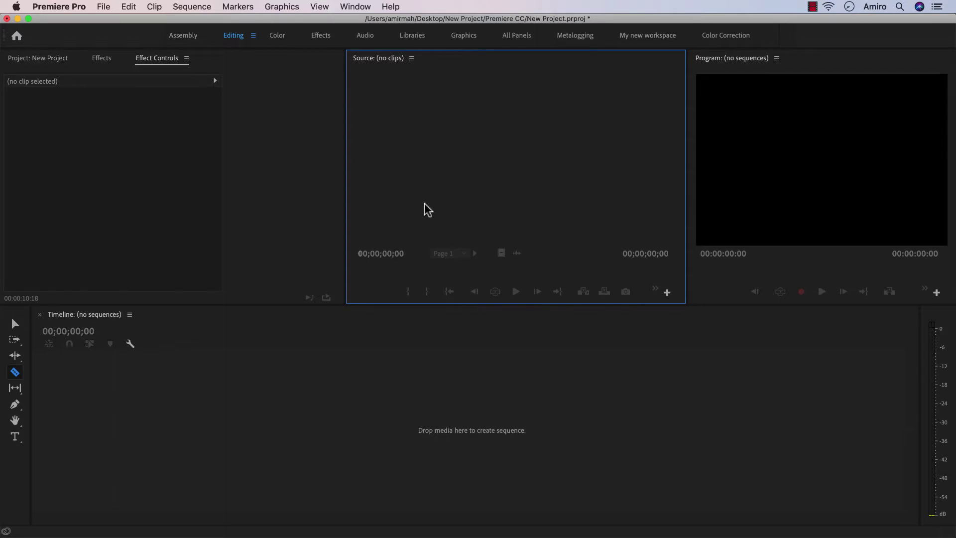
left_click(337, 7)
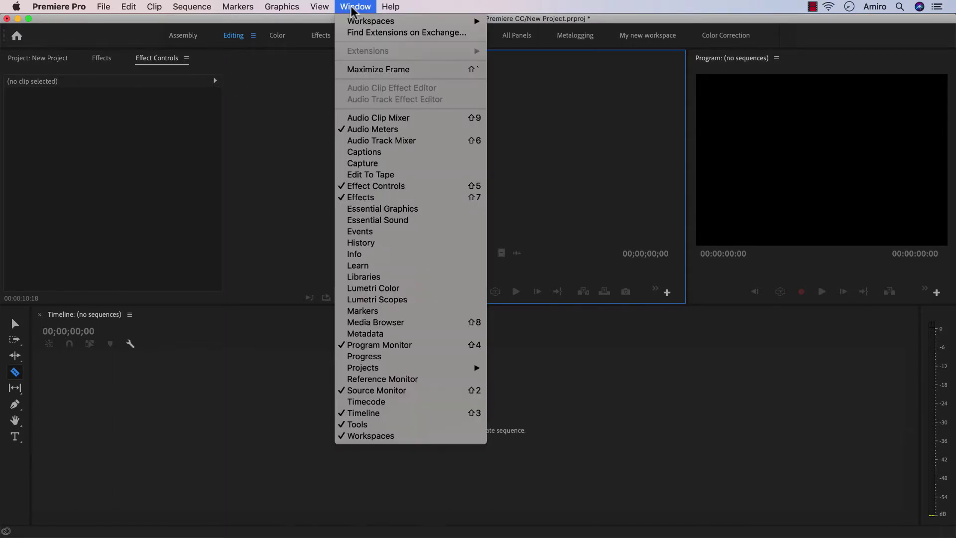
left_click(371, 69)
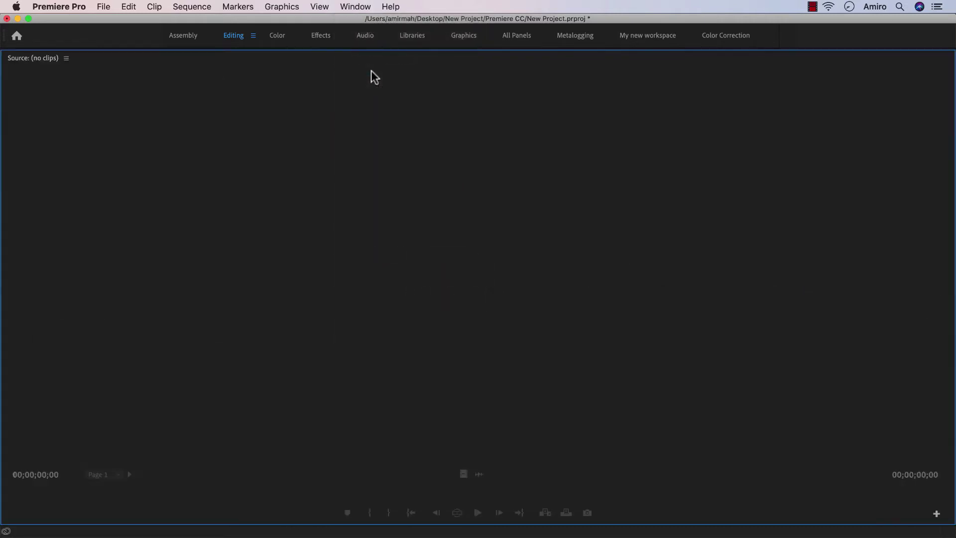
left_click(357, 7)
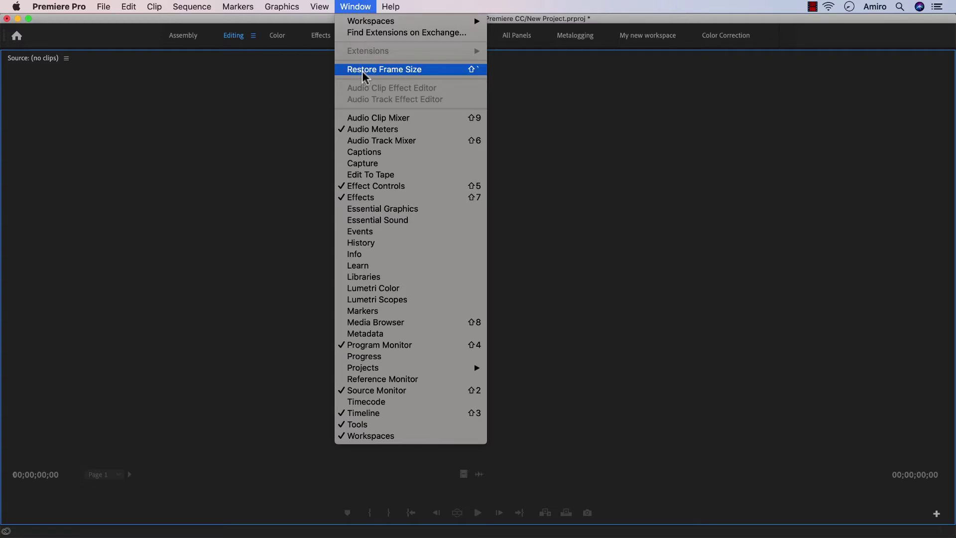
left_click(365, 70)
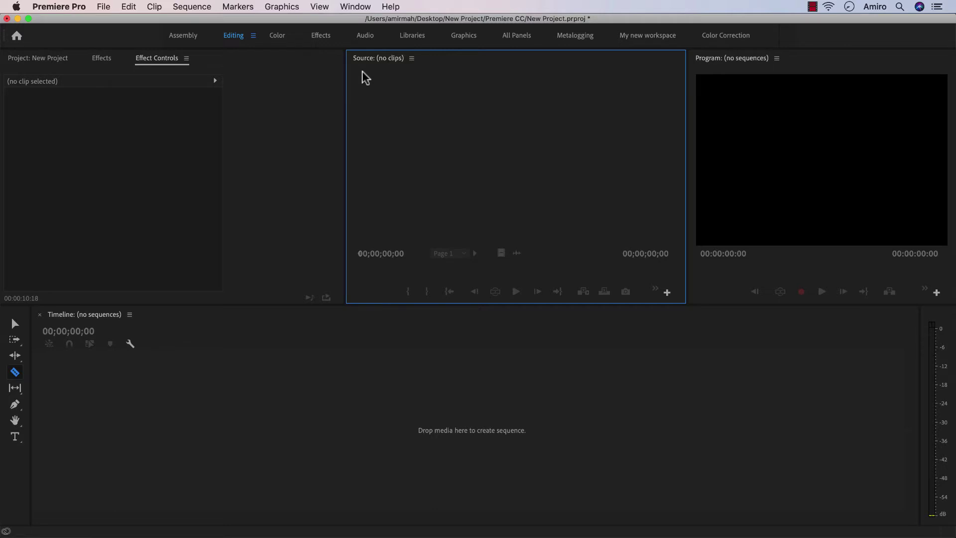
key("grave")
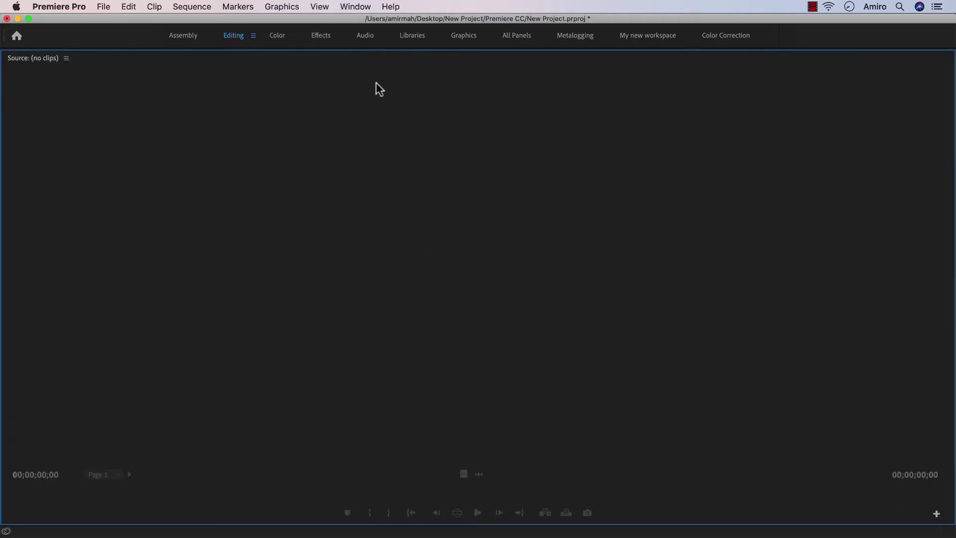
key("grave")
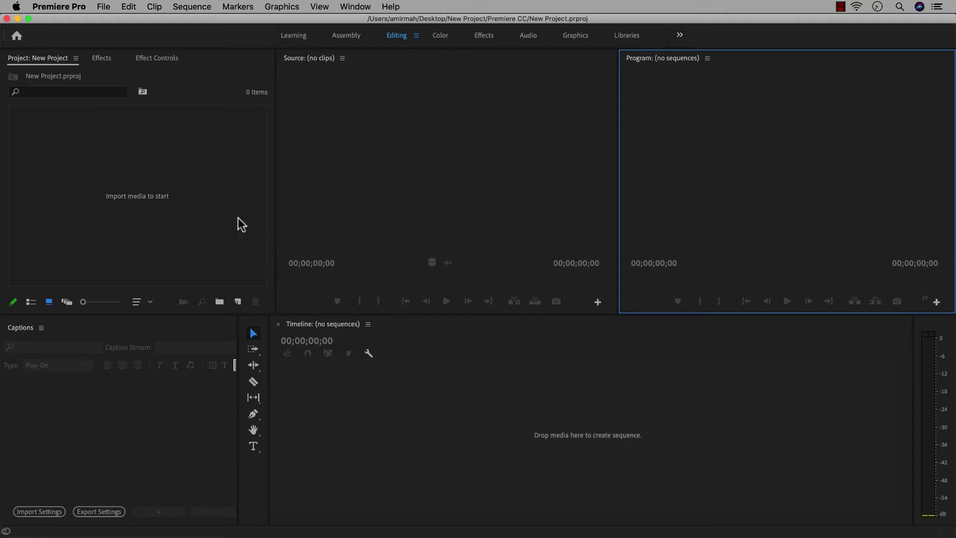
- Import the clips IMG_5381.MOV to IMG_5386.MOV from the Footages folder inside New Project on the Desktop
left_click(210, 202)
left_click(103, 7)
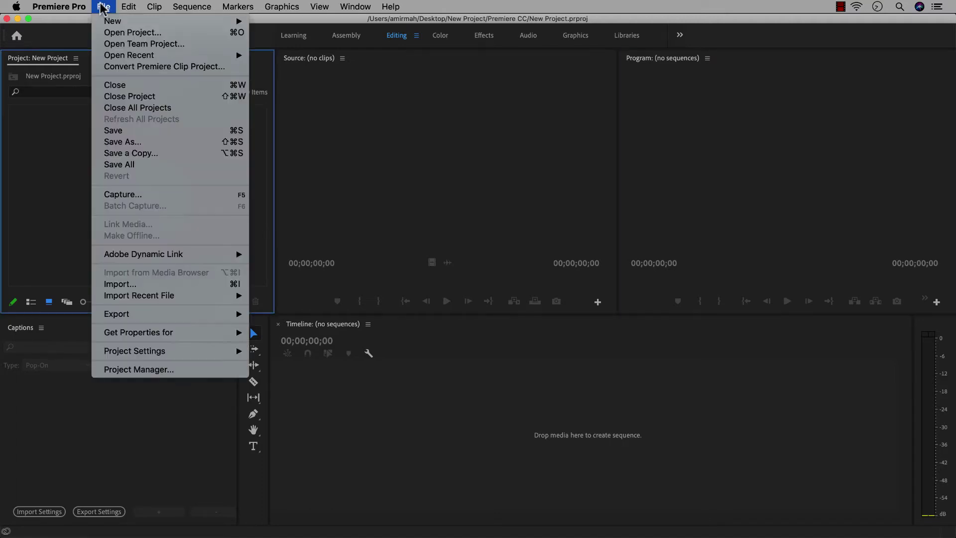
left_click(128, 285)
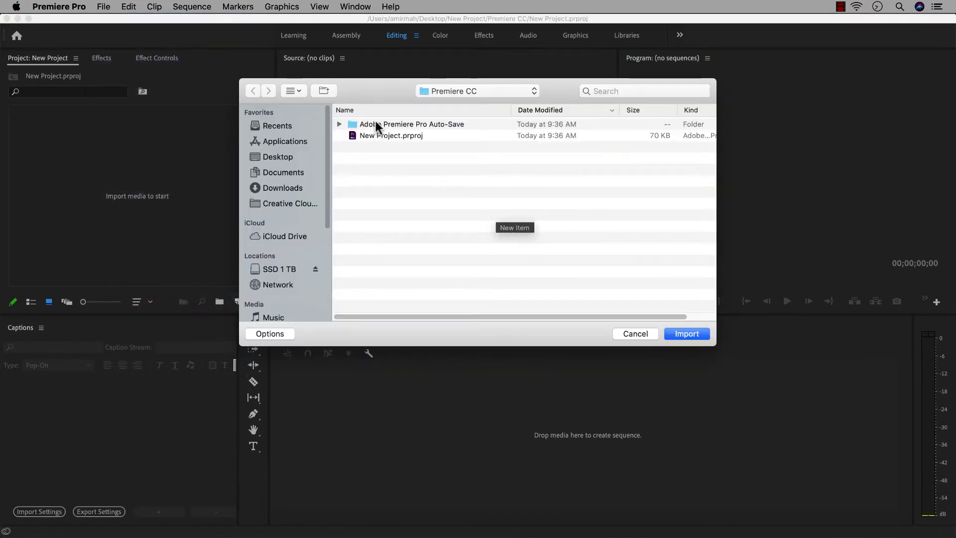
left_click(278, 157)
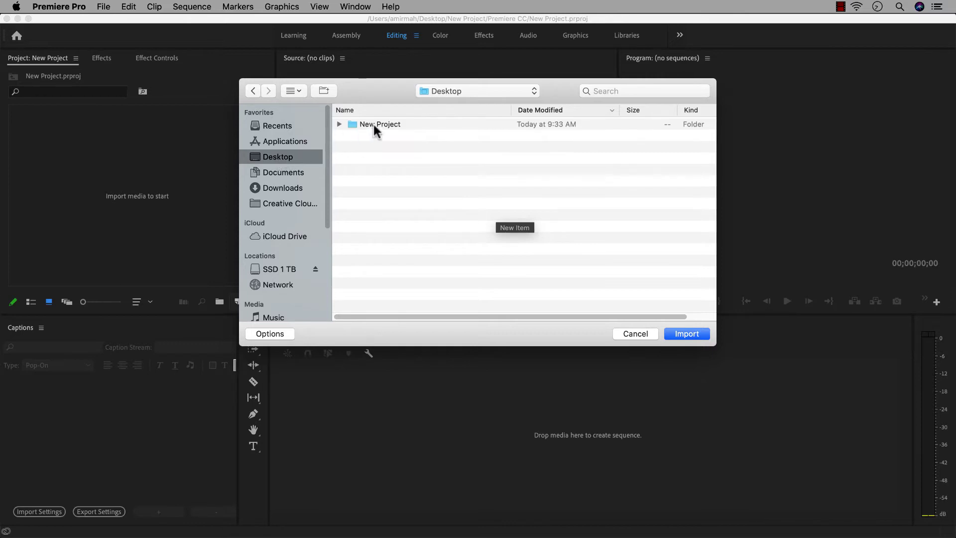
double_click(377, 124)
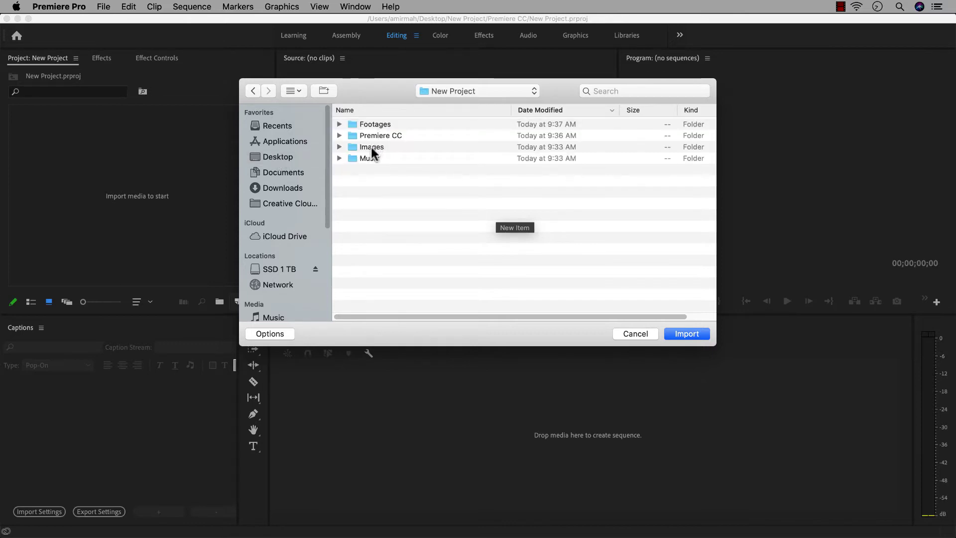
left_click(373, 124)
double_click(372, 124)
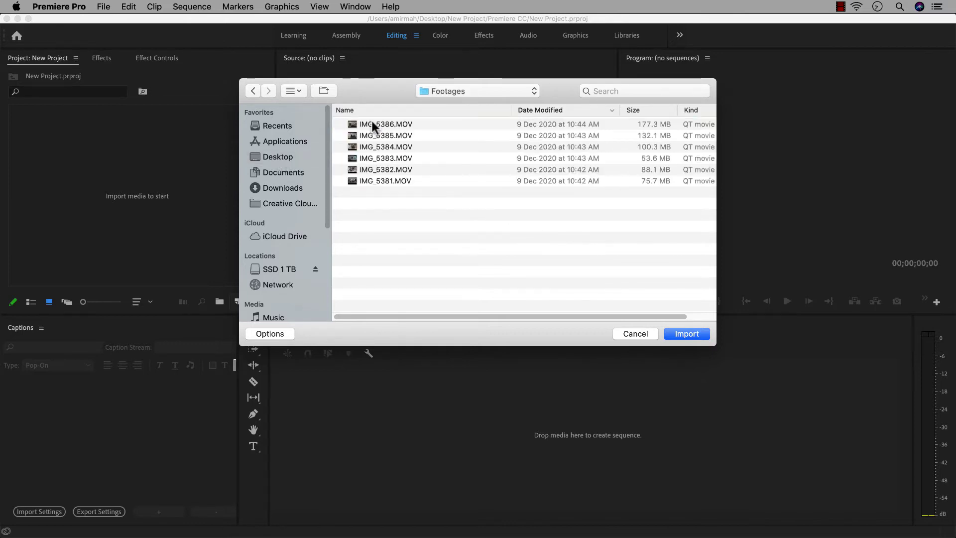
left_click_drag(384, 207, 363, 125)
left_click(688, 335)
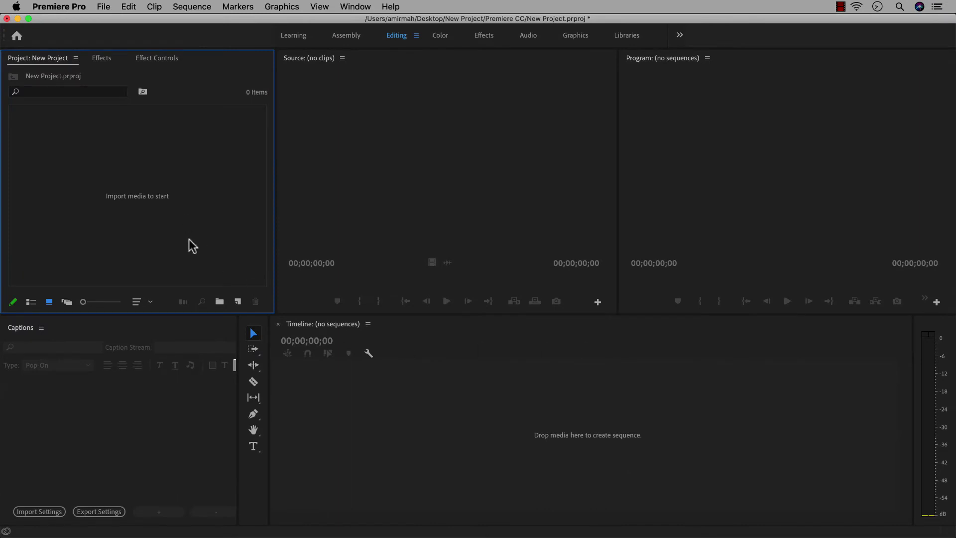
- Reopen the Import dialog and import all the MOV clips in New Project's Footages folder
key("super+i")
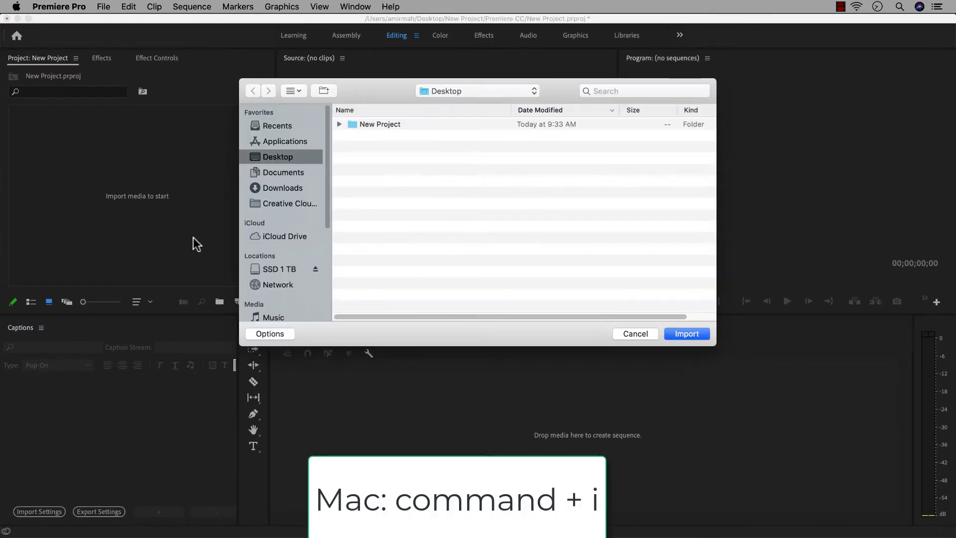
double_click(364, 124)
left_click(371, 124)
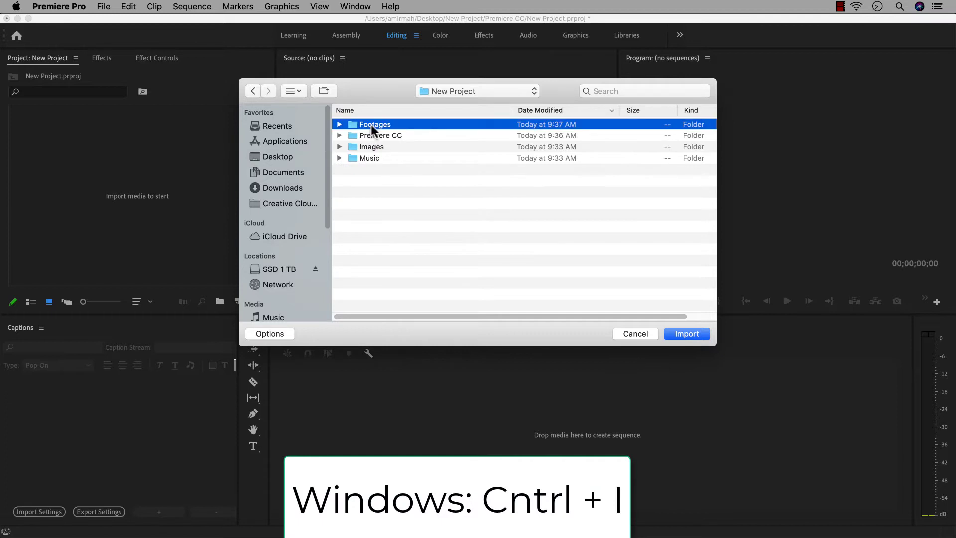
double_click(371, 124)
left_click(385, 181)
left_click(374, 133, "shift")
left_click(374, 134)
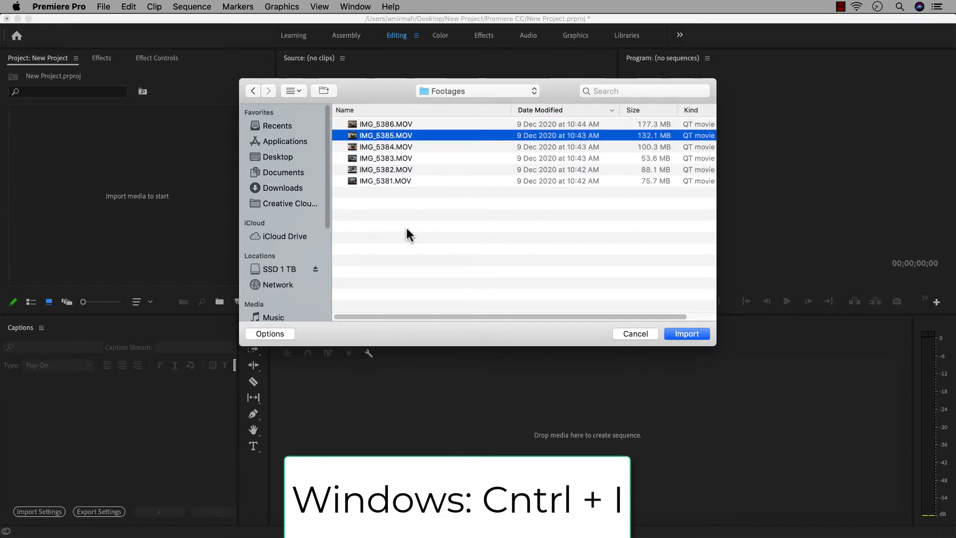
key("super+a")
left_click(688, 334)
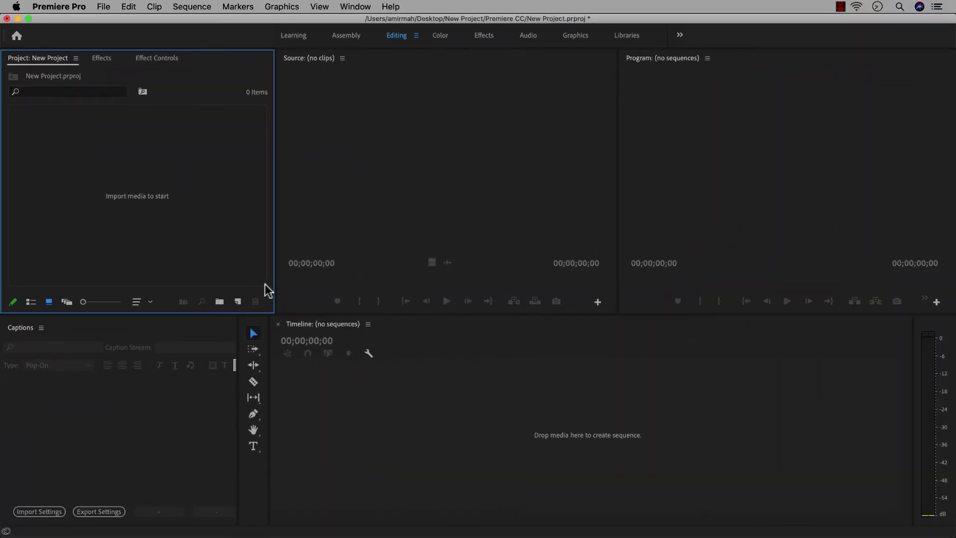
- Use the Project panel's own Import command to bring in every clip from the Footages folder
right_click(178, 205)
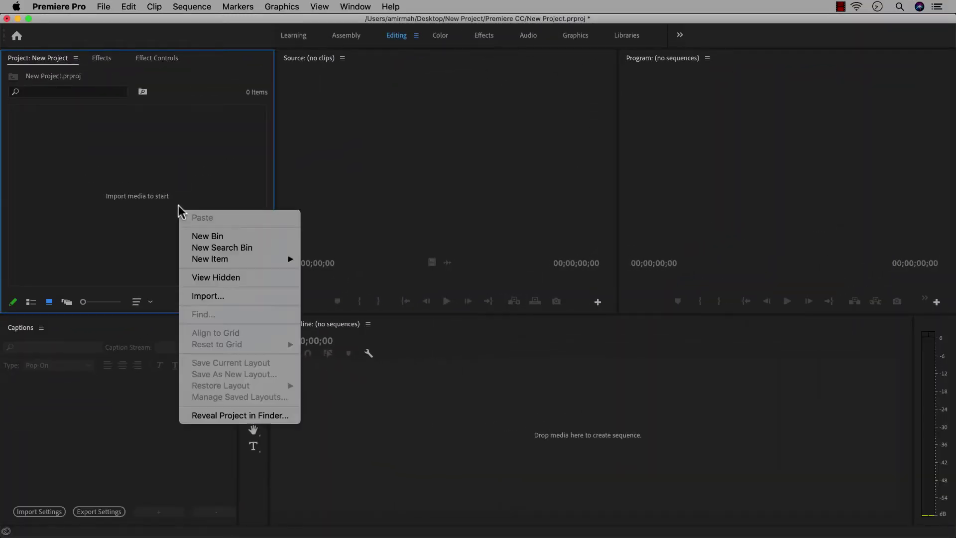
left_click(198, 295)
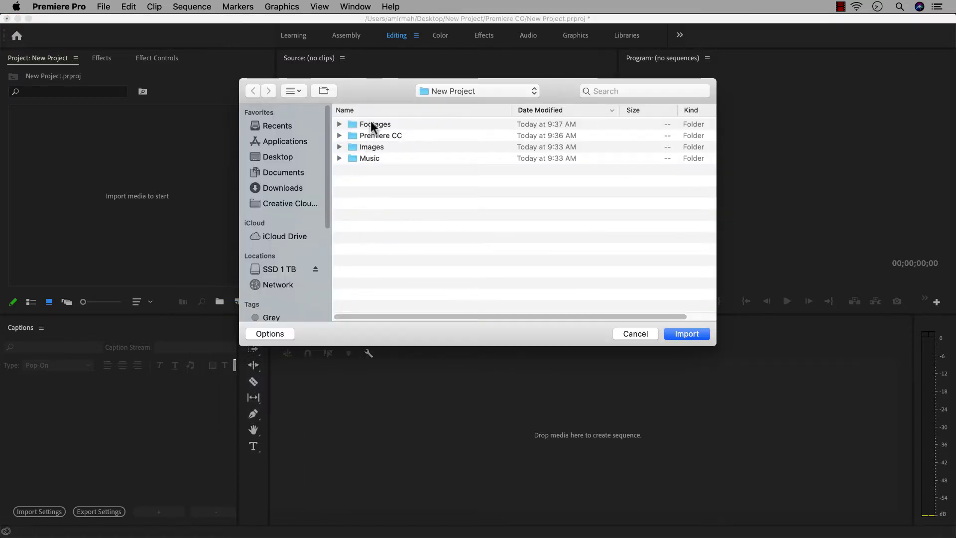
double_click(370, 123)
left_click_drag(388, 201, 363, 118)
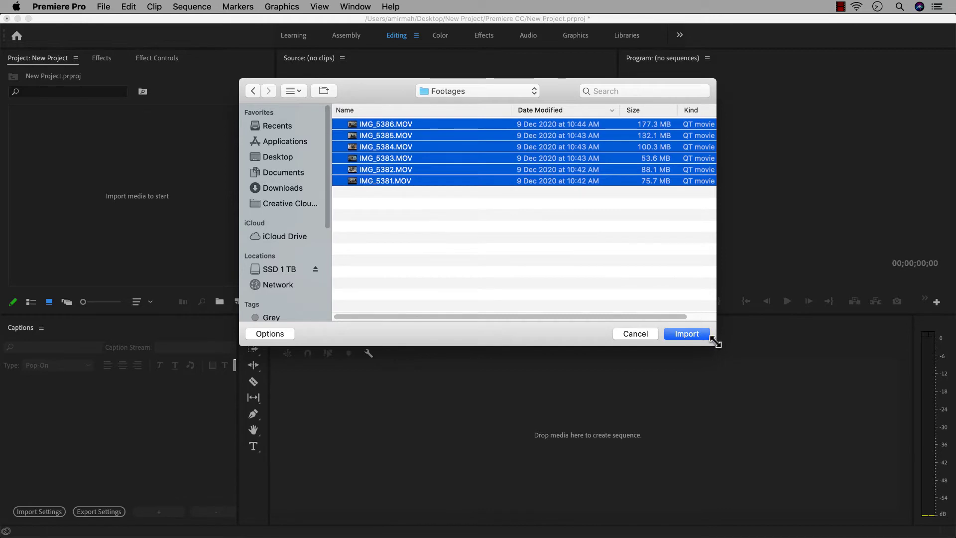
left_click(695, 336)
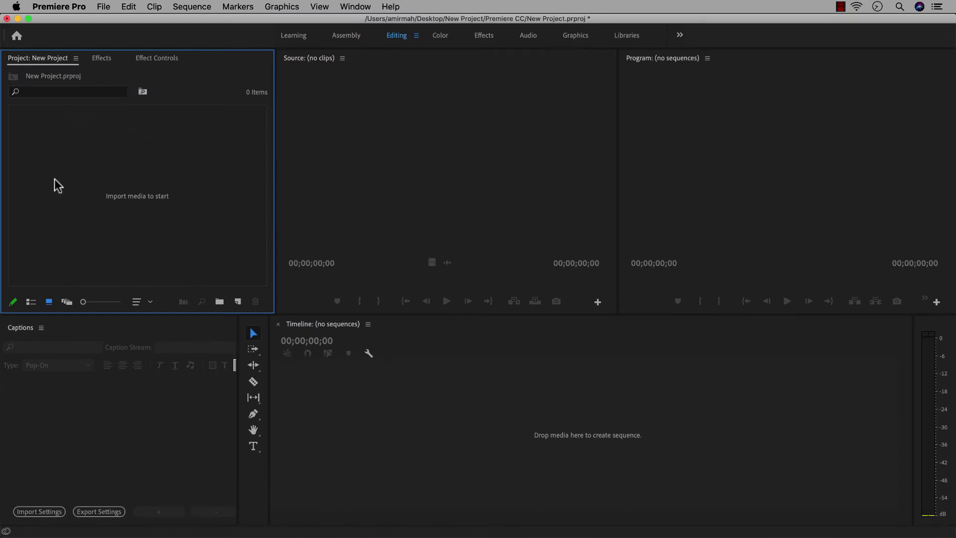
- Open the Import dialog directly from the empty Project panel area and import all the Footages clips
double_click(72, 149)
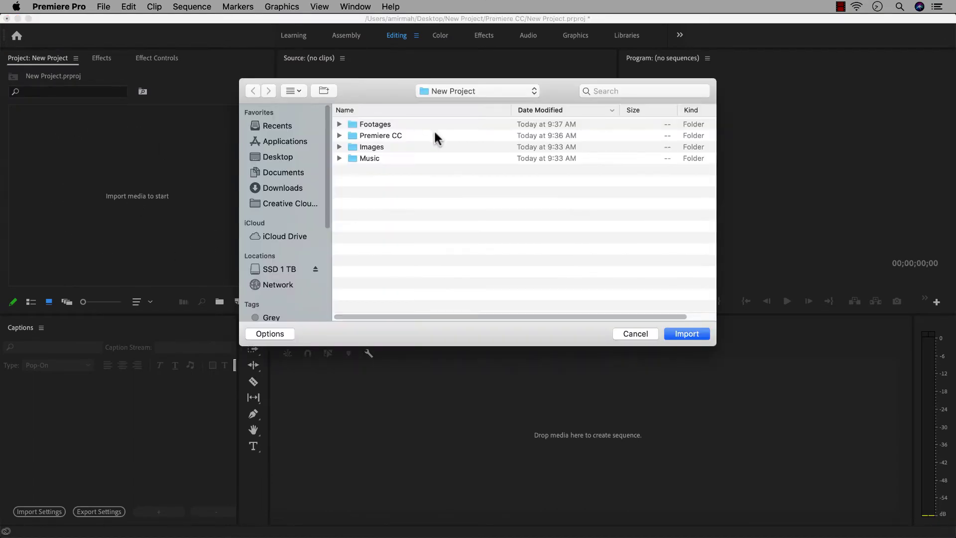
double_click(375, 124)
left_click_drag(405, 201, 350, 111)
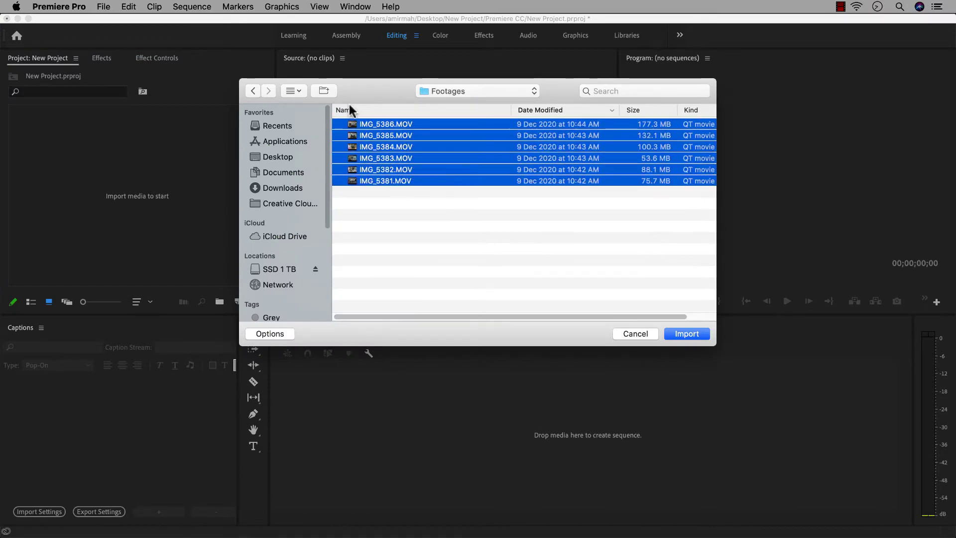
left_click(669, 336)
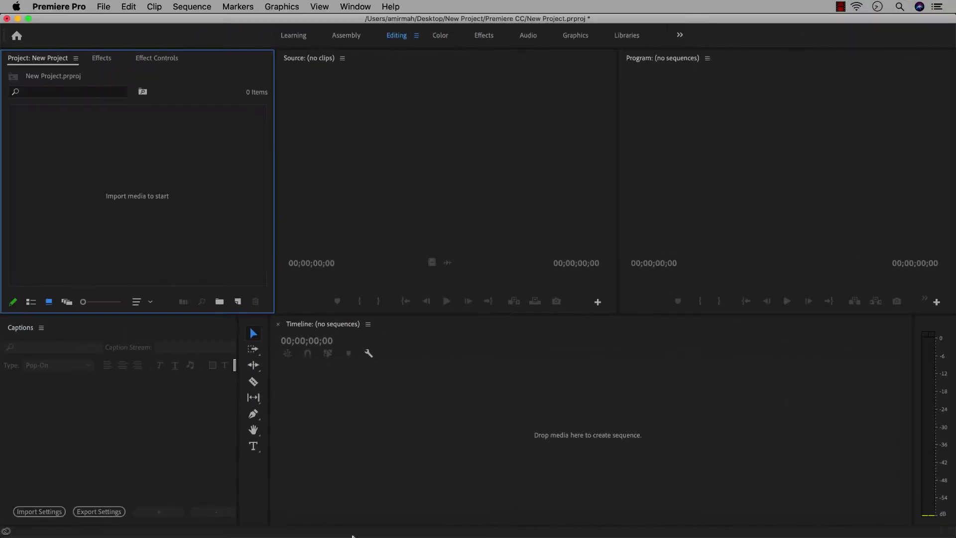
- Switch to Finder, bring the whole Footages folder into the Project panel as a bin, and open that bin
left_click(254, 518)
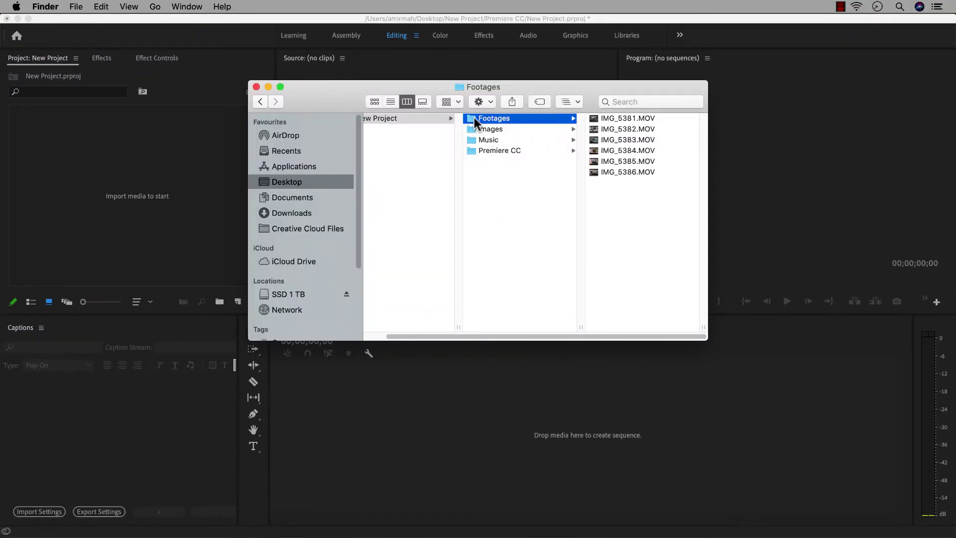
left_click_drag(476, 122, 108, 139)
left_click(122, 171)
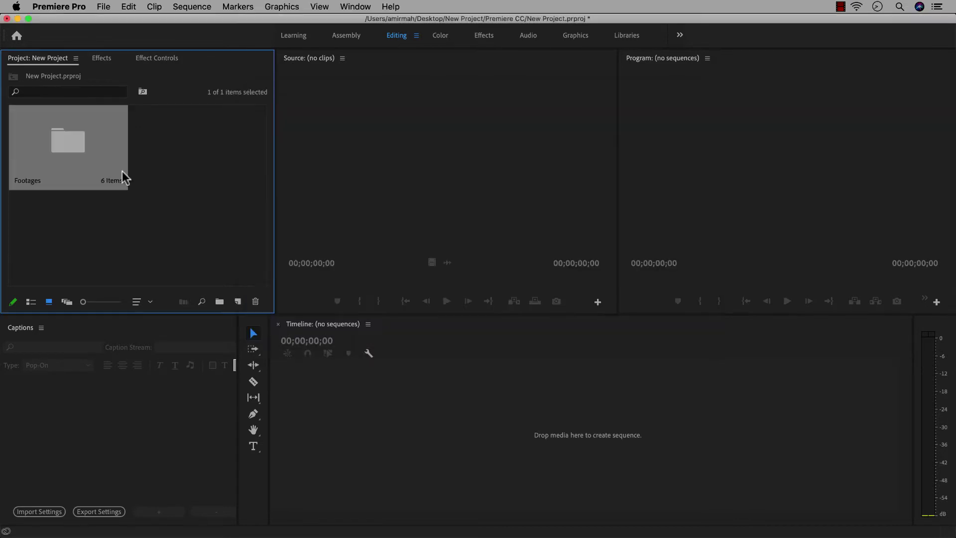
double_click(70, 135)
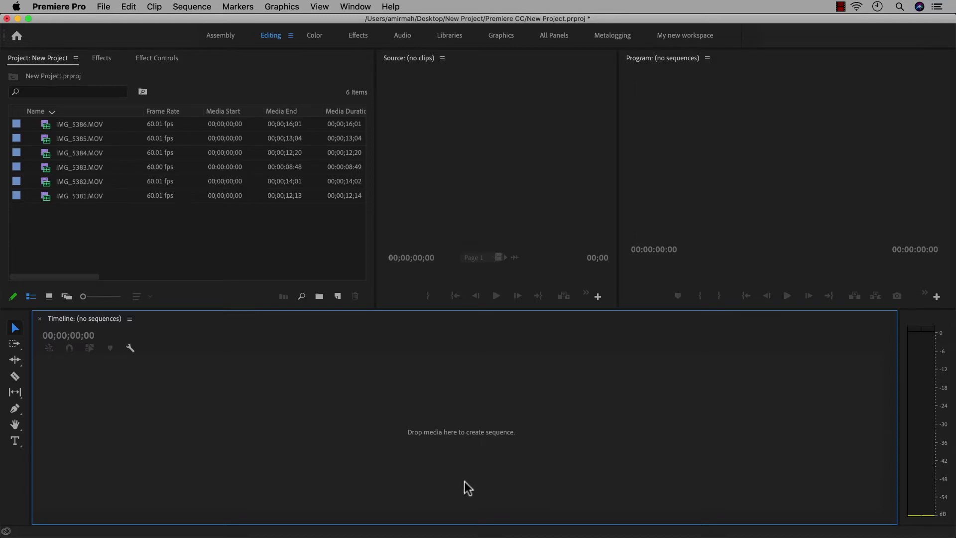
- Create a sequence from the clip IMG_5381.MOV by placing it in the empty Timeline
left_click(87, 198)
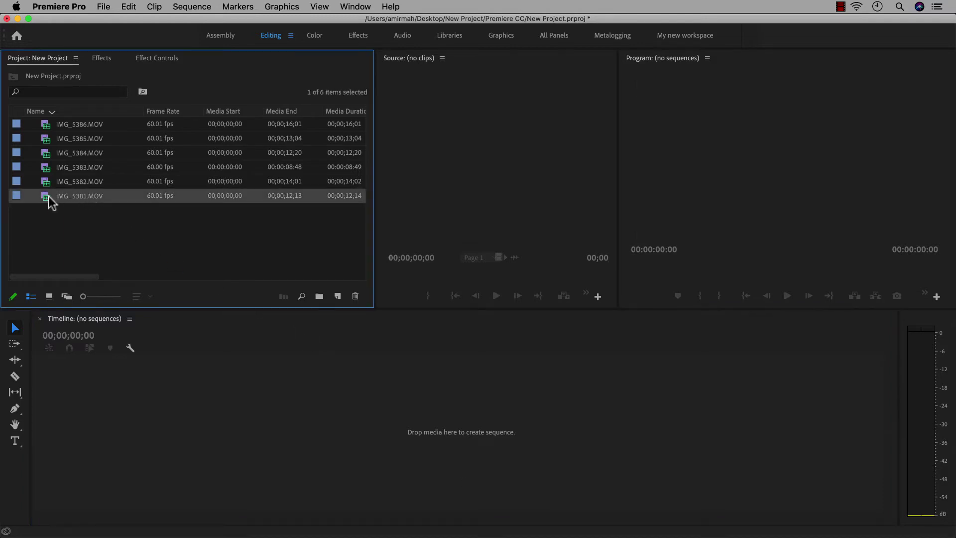
left_click_drag(46, 196, 339, 300)
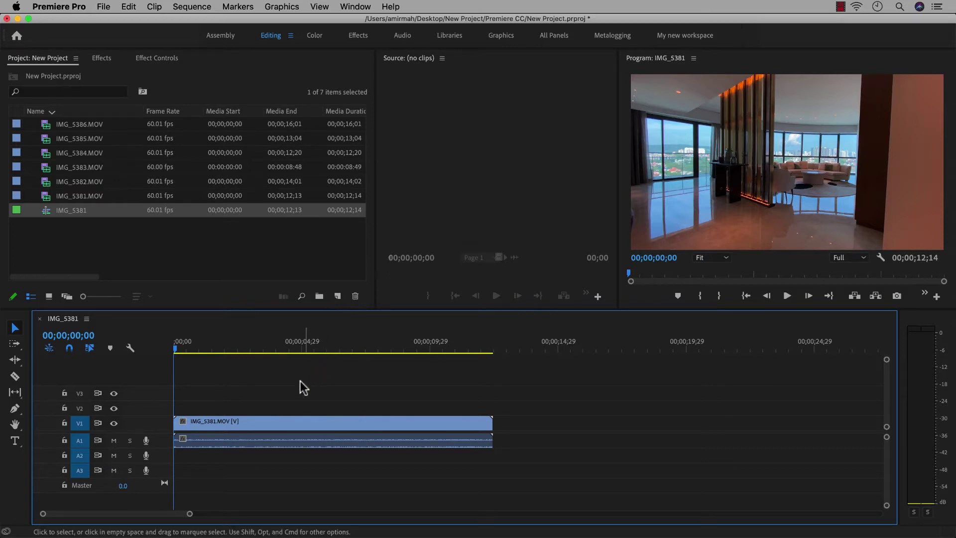
- Delete the IMG_5381.MOV clip from the Timeline and the IMG_5381 sequence from the Project panel
left_click_drag(254, 388, 306, 452)
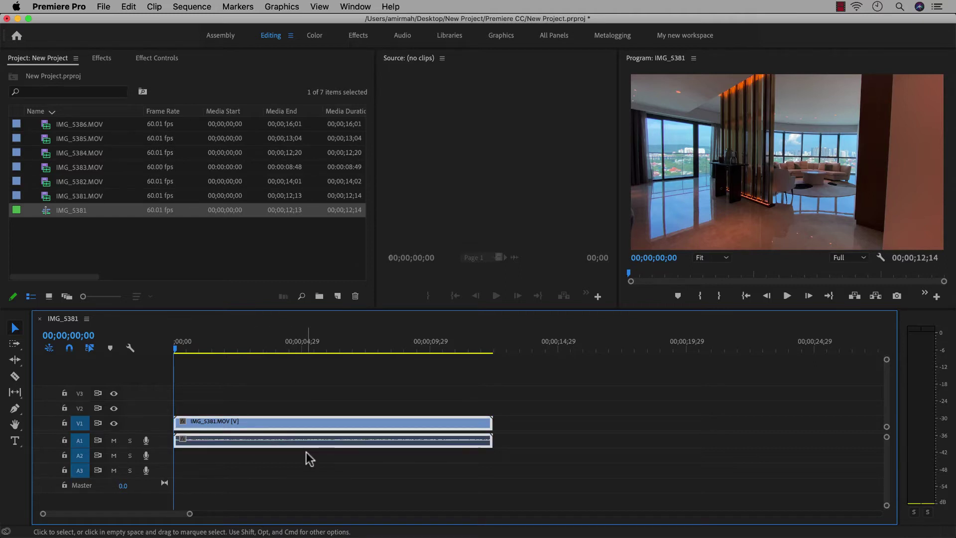
key("Delete")
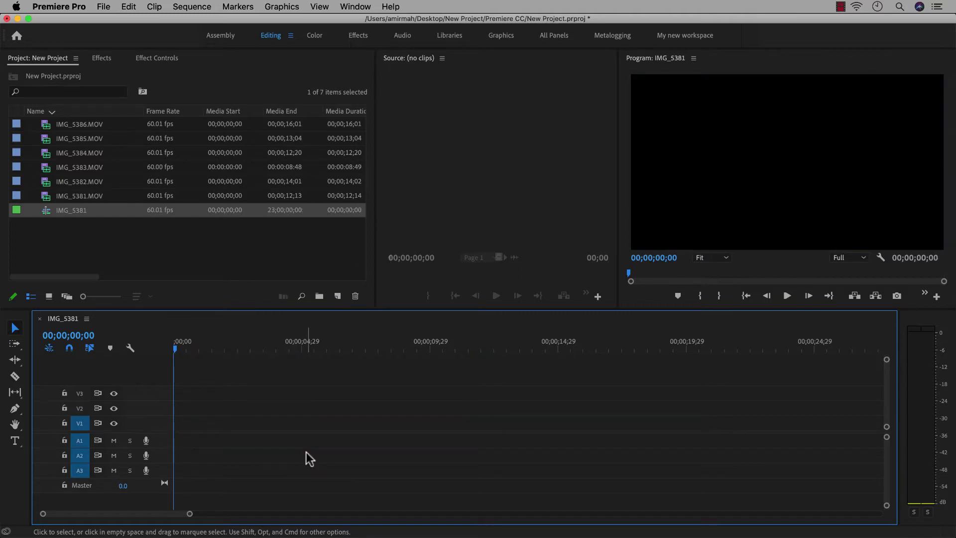
left_click(48, 208)
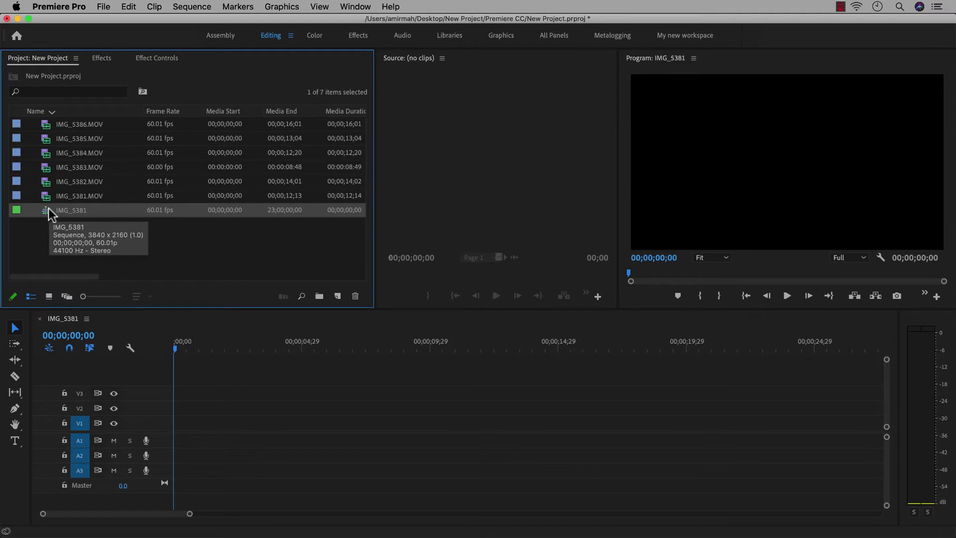
key("Delete")
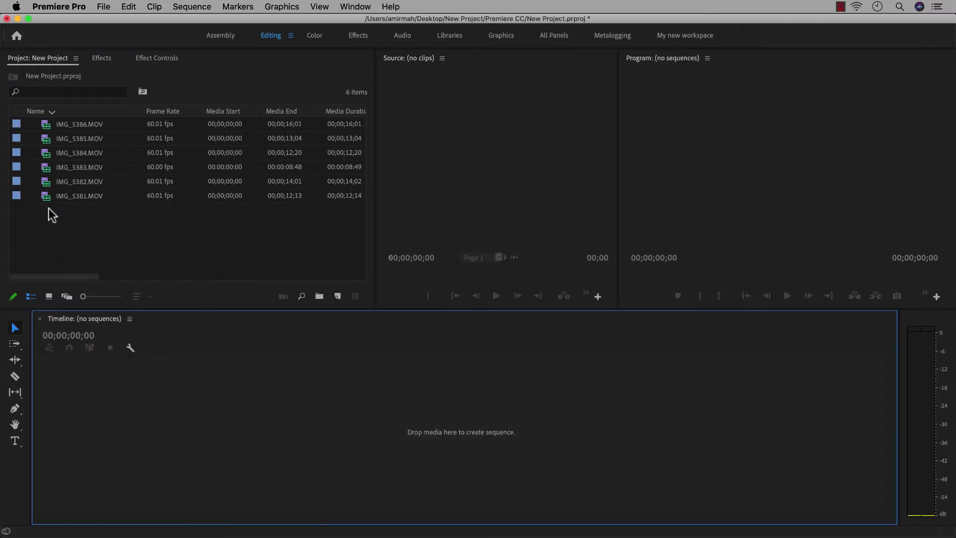
- Start a new sequence and choose the XDCAM HD 1080p30 preset from the XDCAM HD 1080p group
left_click(103, 8)
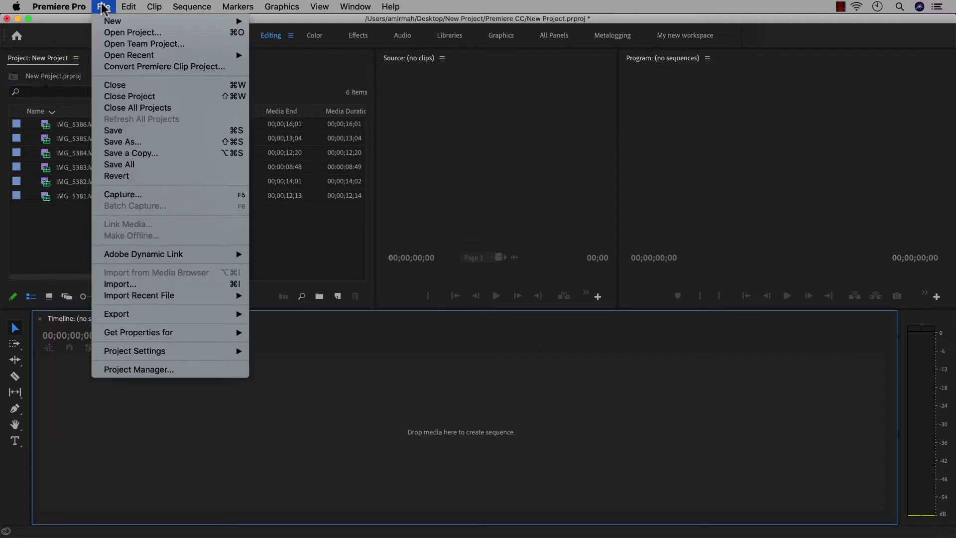
mouse_move(111, 21)
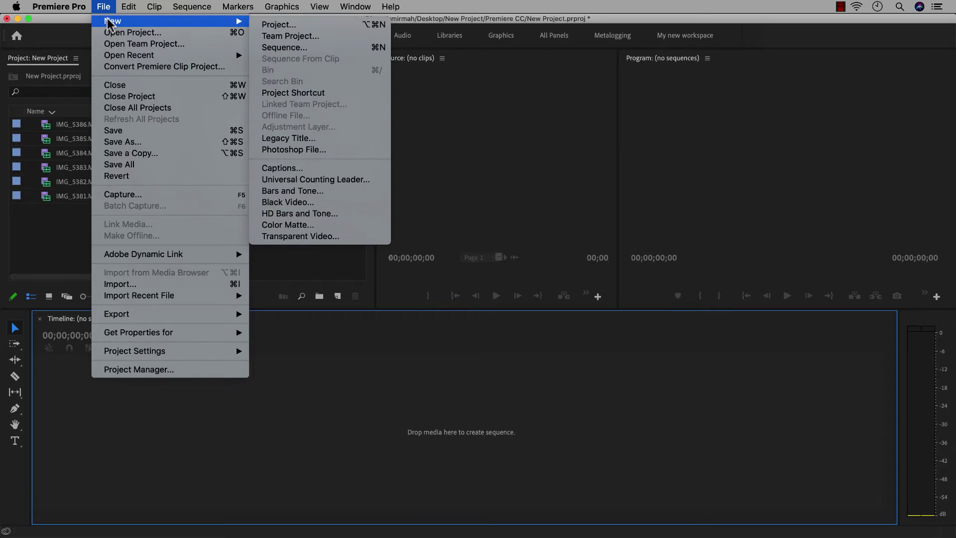
left_click(287, 47)
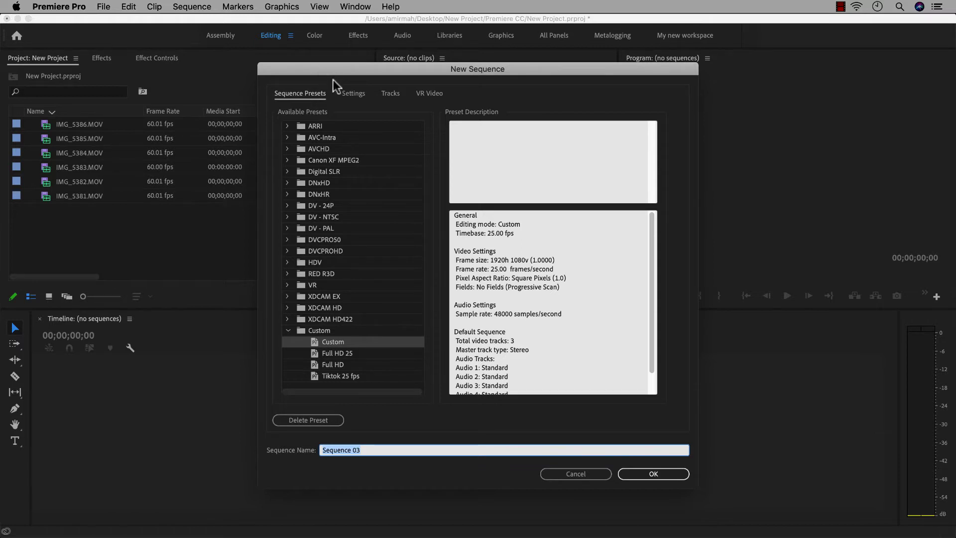
left_click(286, 308)
left_click(302, 331)
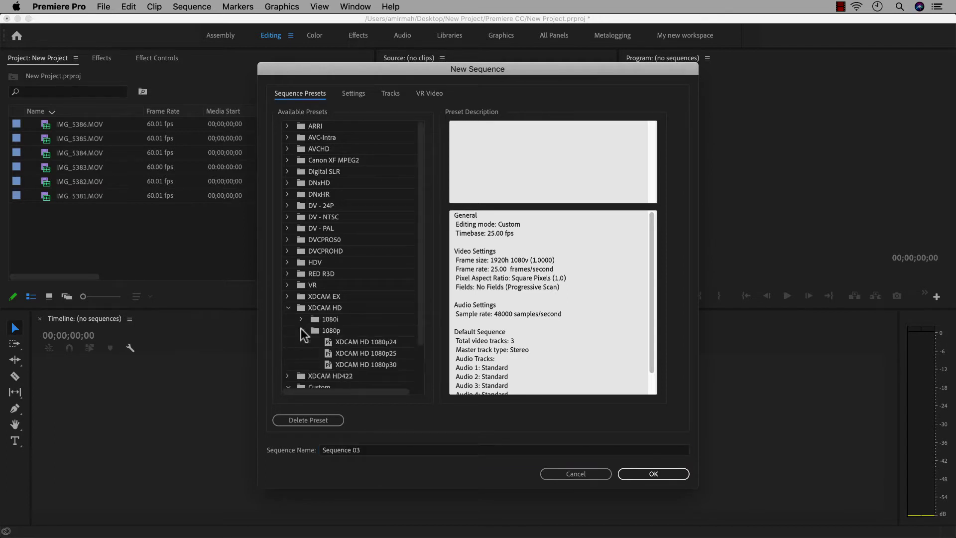
left_click(352, 364)
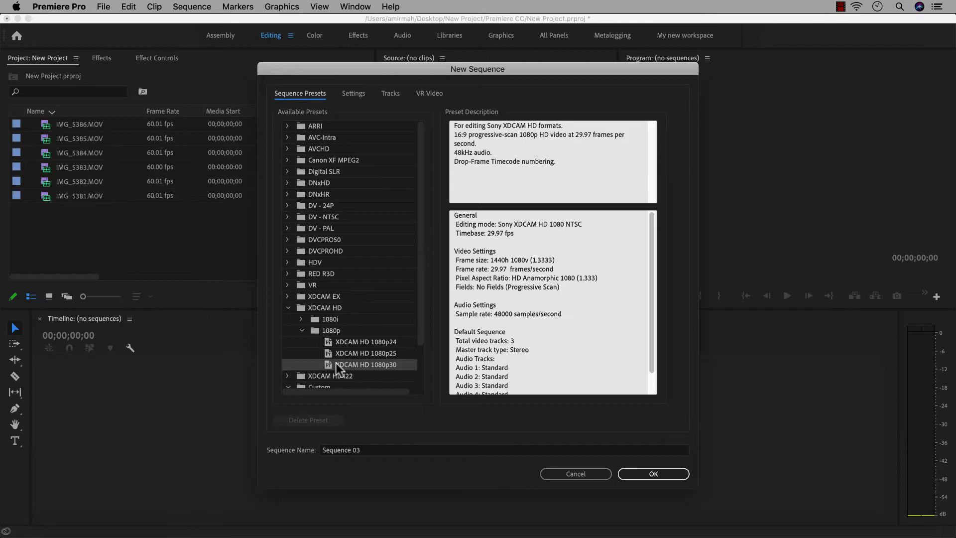
- In the new sequence's settings, set the editing mode to Custom and the timebase to 25.00 frames/second
left_click(354, 92)
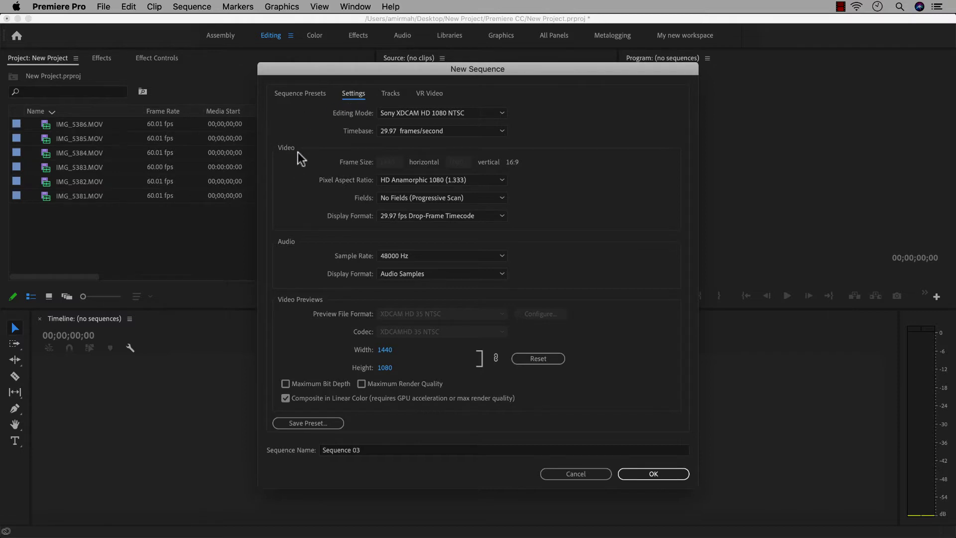
left_click(388, 114)
left_click(409, 125)
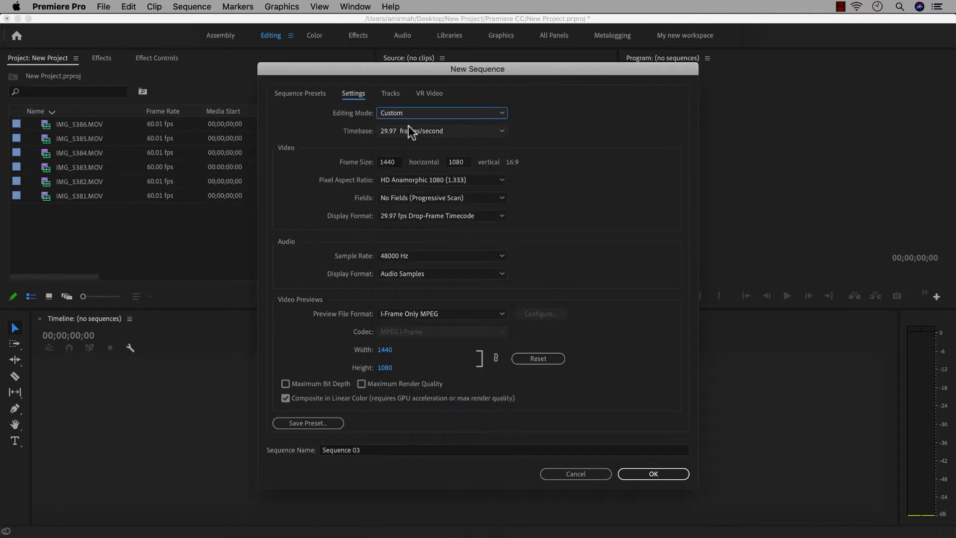
left_click(390, 131)
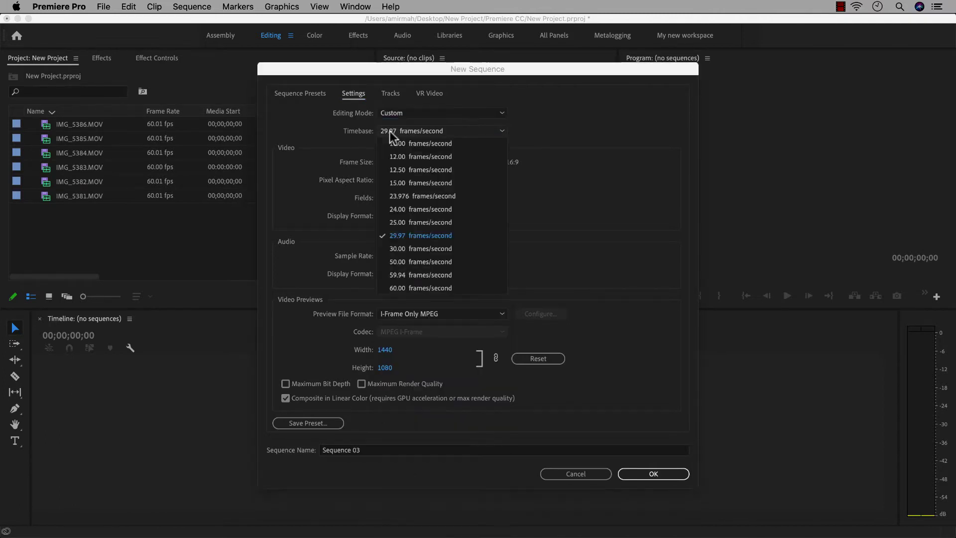
left_click(402, 221)
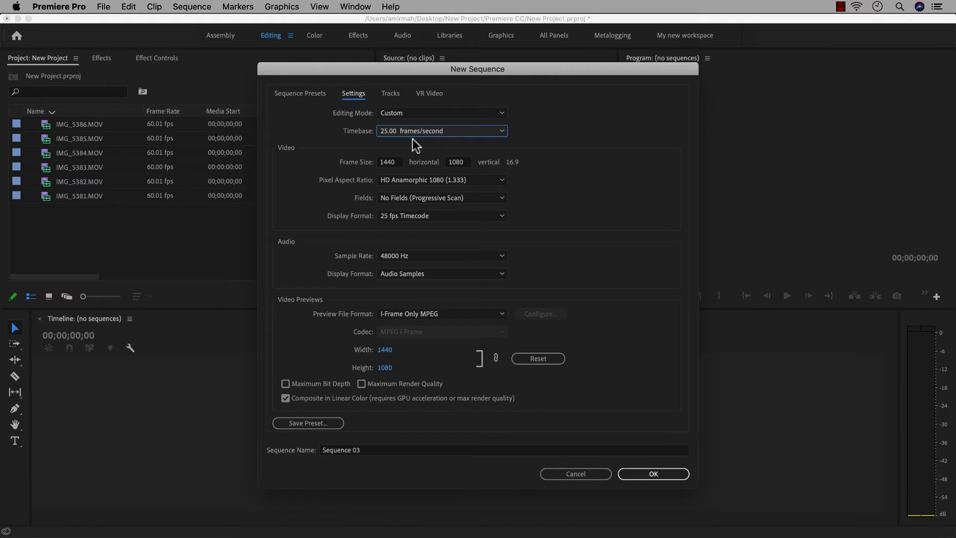
- Set the horizontal frame size to 1920, the pixel aspect ratio to Square Pixels (1.0) and the fields to No Fields (Progressive Scan)
left_click(387, 162)
type("1920")
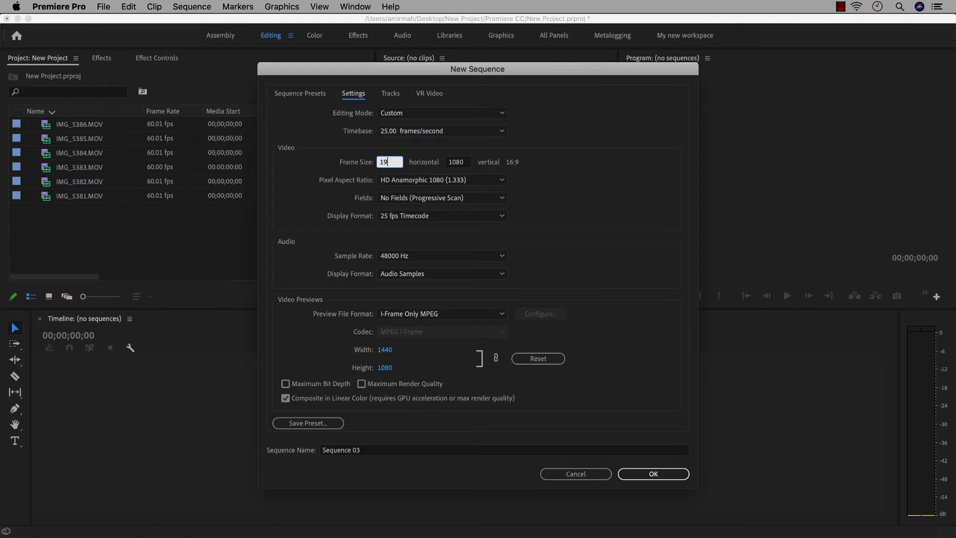
left_click(455, 162)
left_click(325, 184)
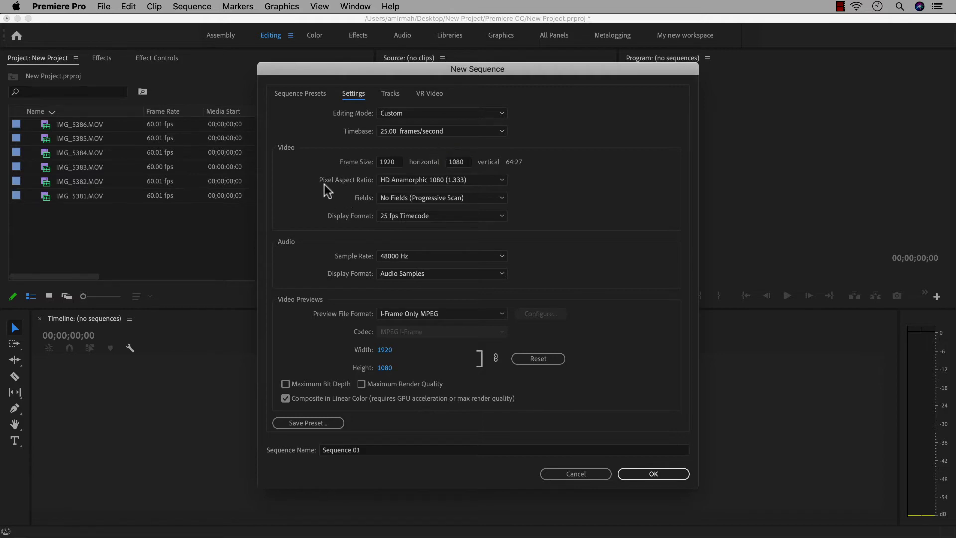
left_click(398, 179)
left_click(404, 194)
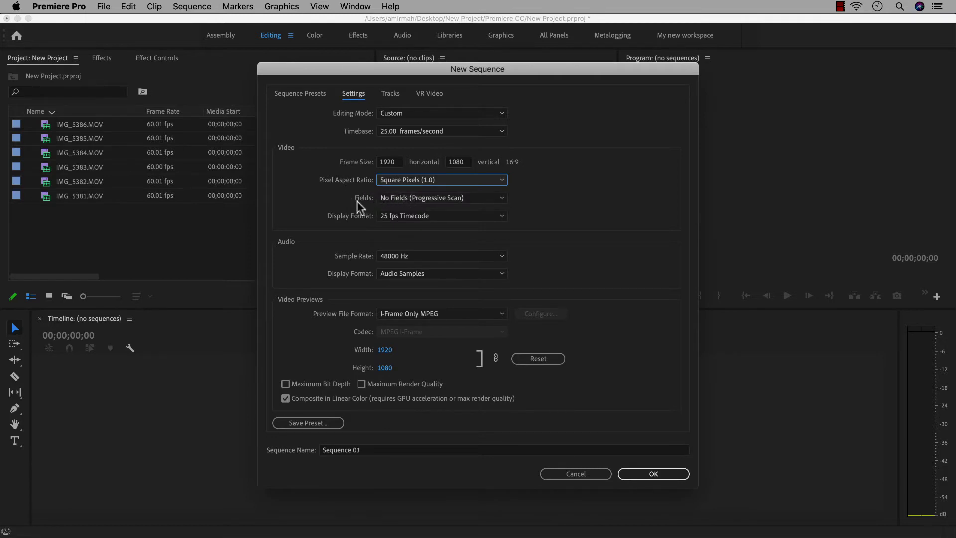
left_click(392, 197)
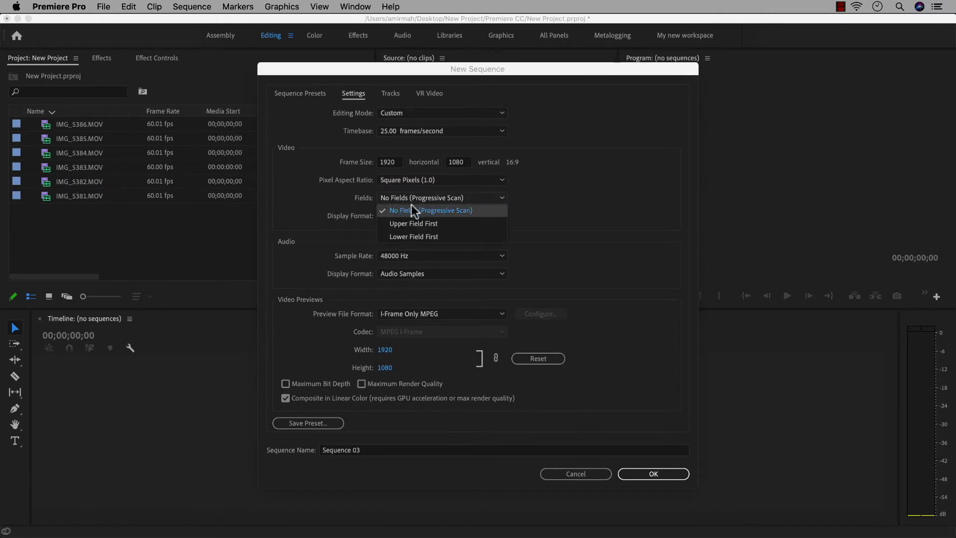
left_click(454, 210)
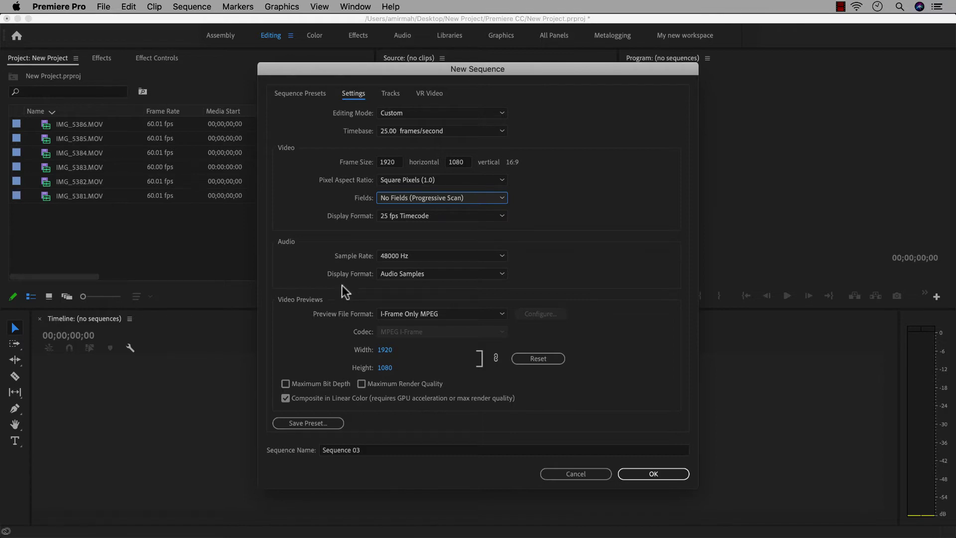
- Save the sequence settings as a preset named Custom 1
left_click(326, 423)
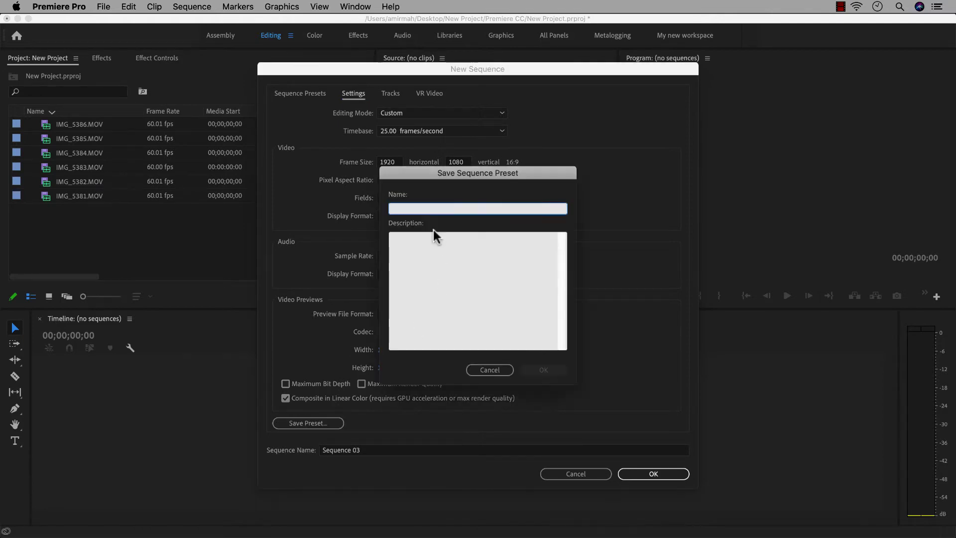
type("Cus")
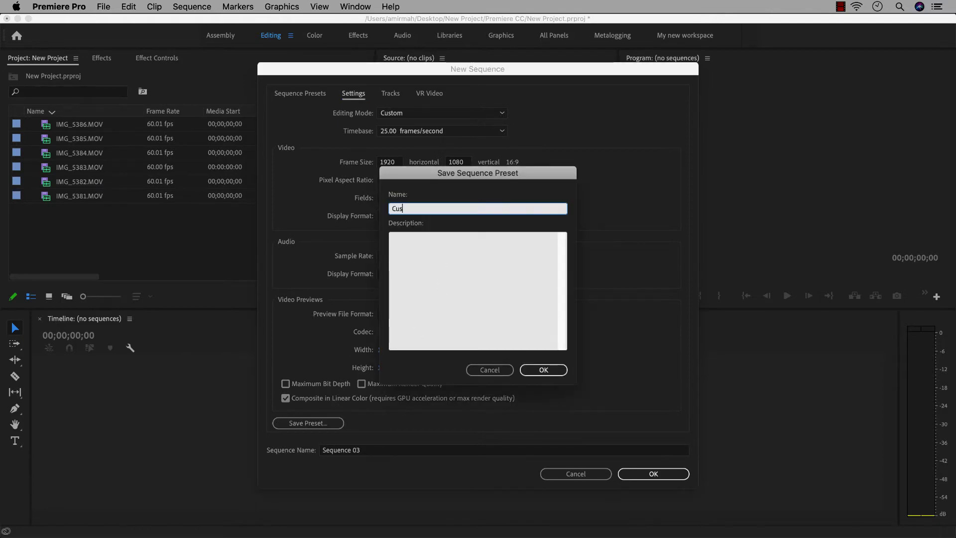
type("tom 1")
left_click(538, 369)
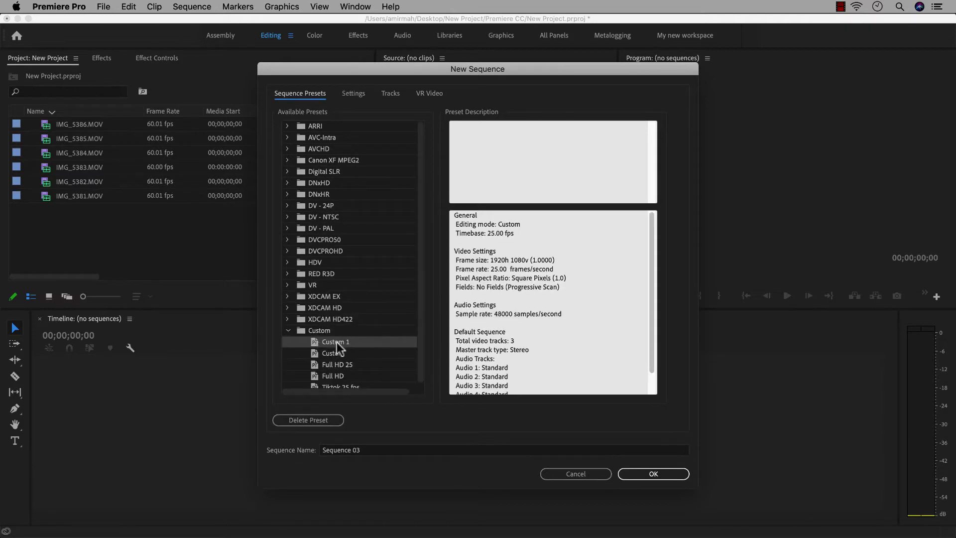
- Name the sequence Sequence 01 and create it from the Custom 1 preset
left_click(366, 447)
key("BackSpace")
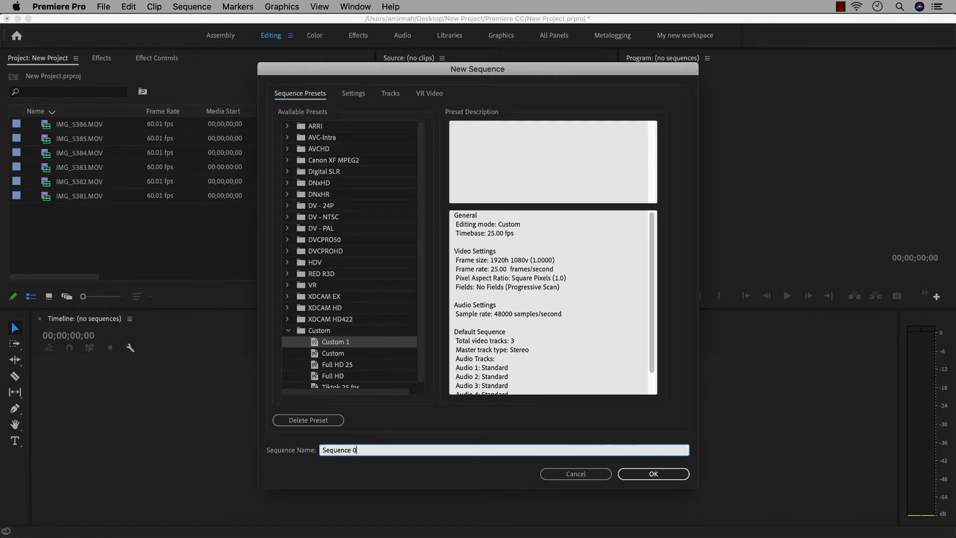
type("1")
left_click(658, 472)
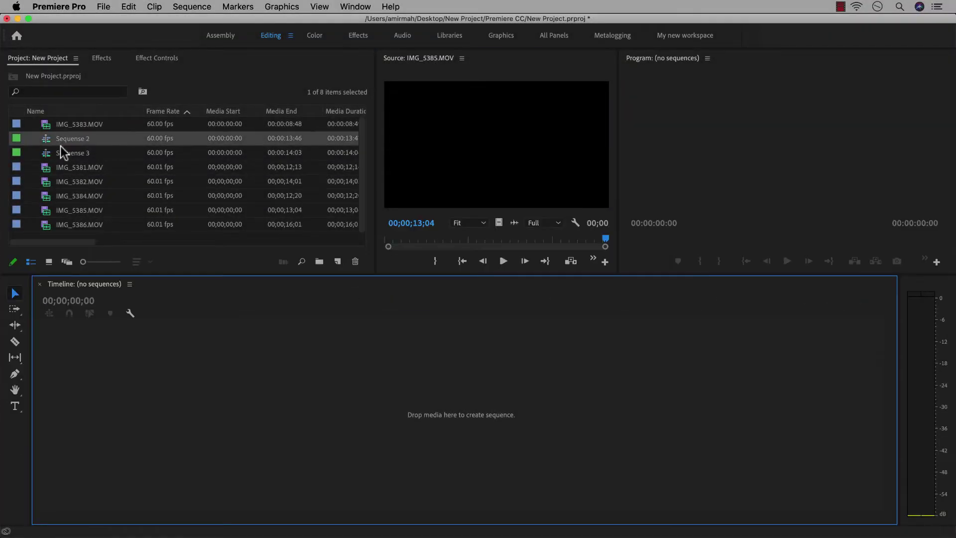
- Open Sequense 2 and Sequense 3 and stack their timelines, with Sequense 3 above Sequense 2
double_click(48, 140)
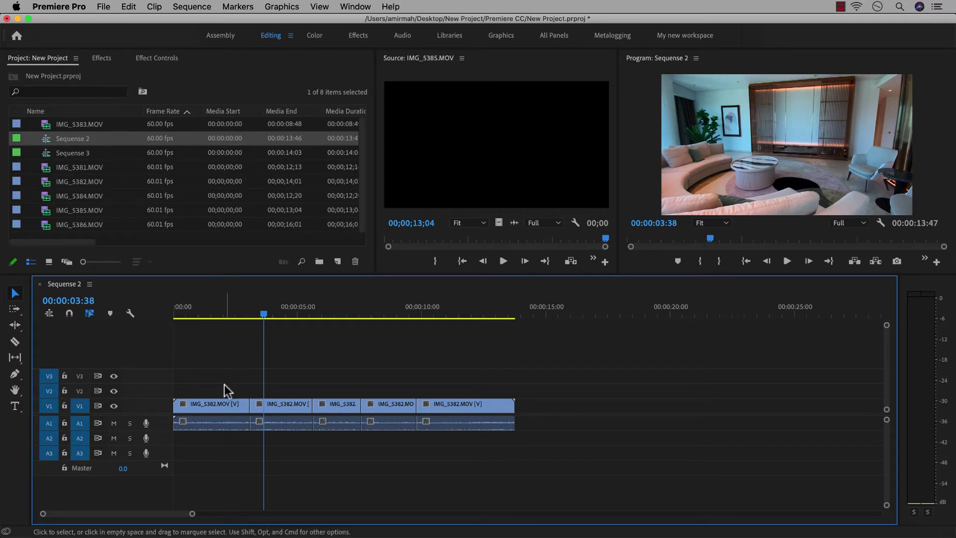
double_click(48, 152)
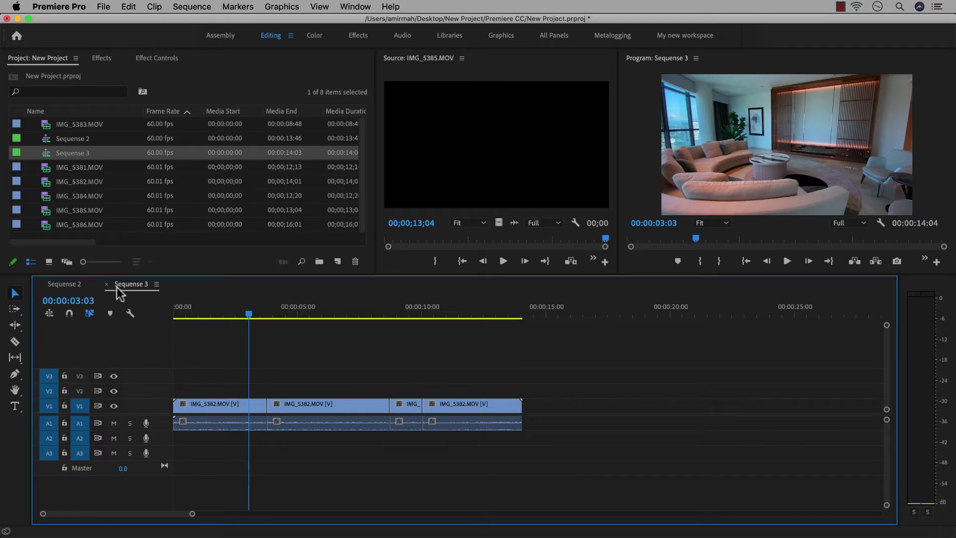
left_click_drag(127, 288, 202, 321)
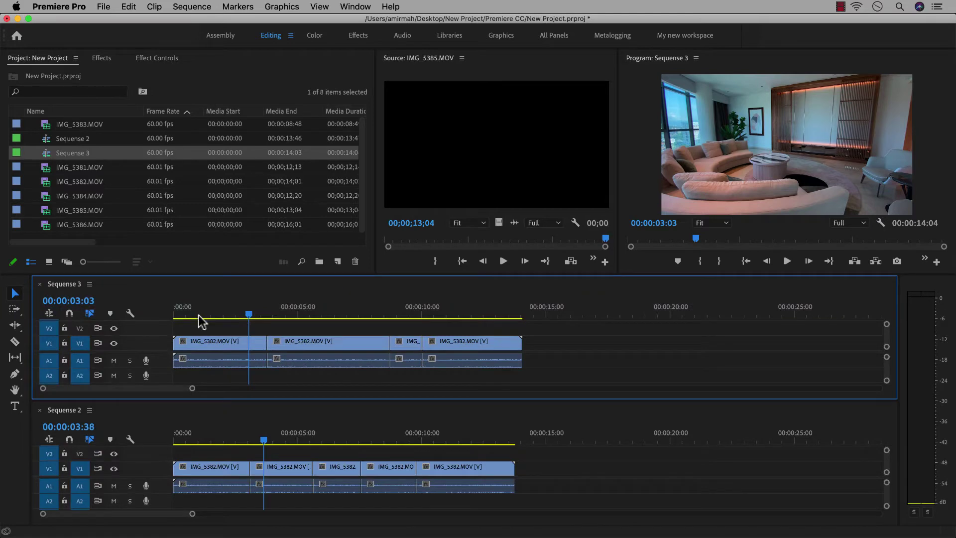
left_click_drag(257, 401, 252, 420)
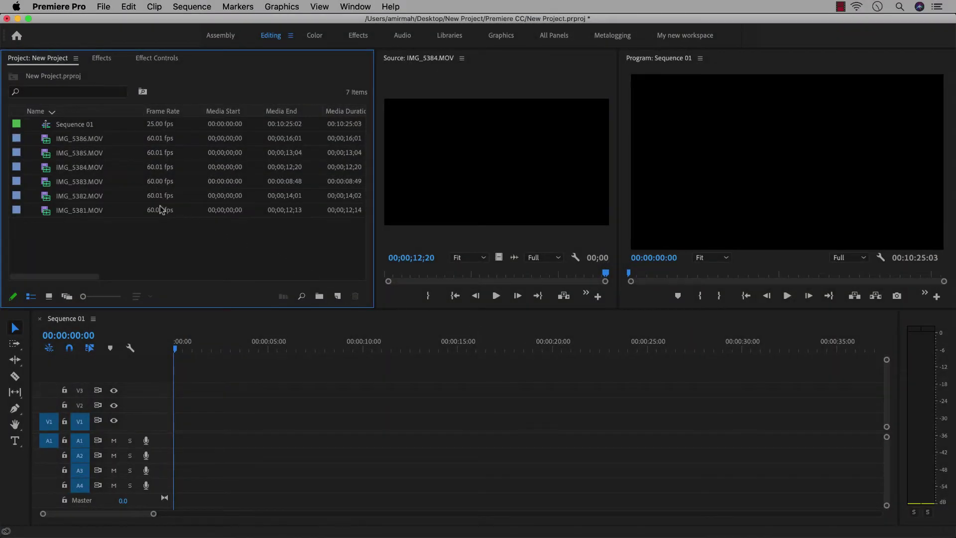
- Place IMG_5386.MOV at the start of track V1 in Sequence 01, and zoom the Timeline in and back out
left_click_drag(80, 139, 177, 429)
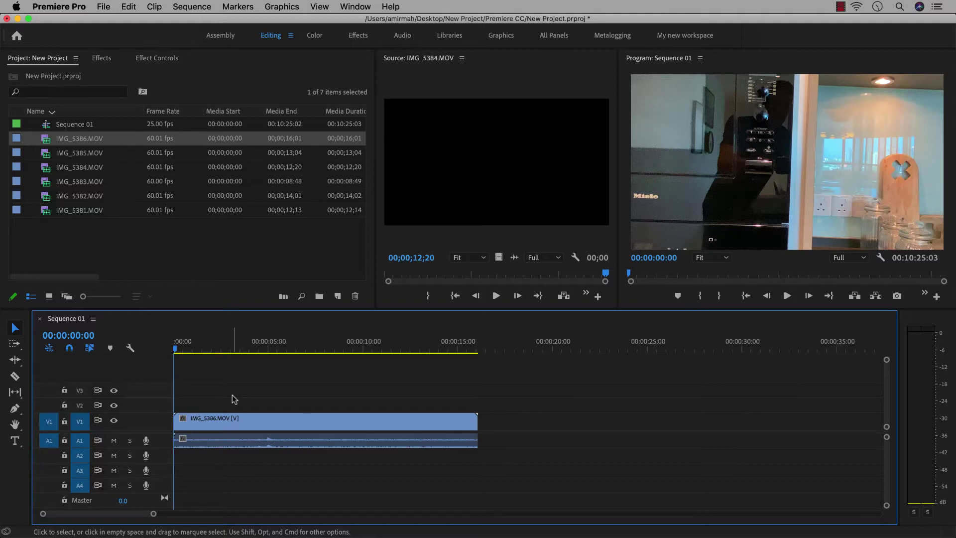
key("equal")
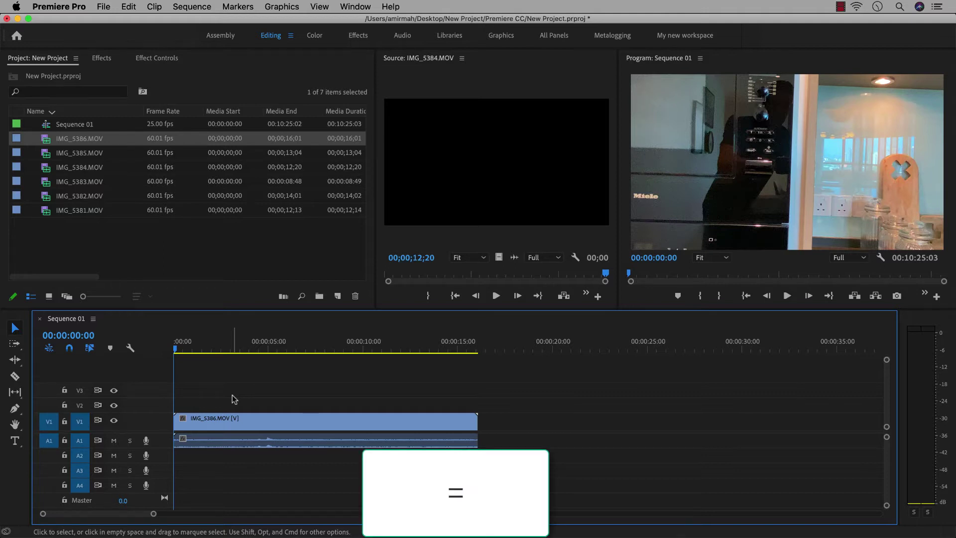
key("equal")
key("equal")
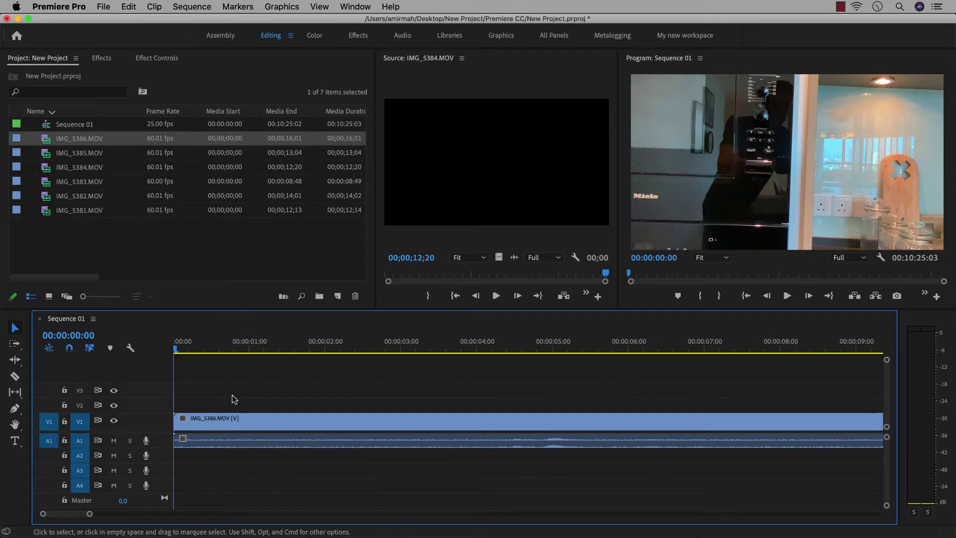
key("minus")
key("minus")
key("minus")
key("minus")
key("minus")
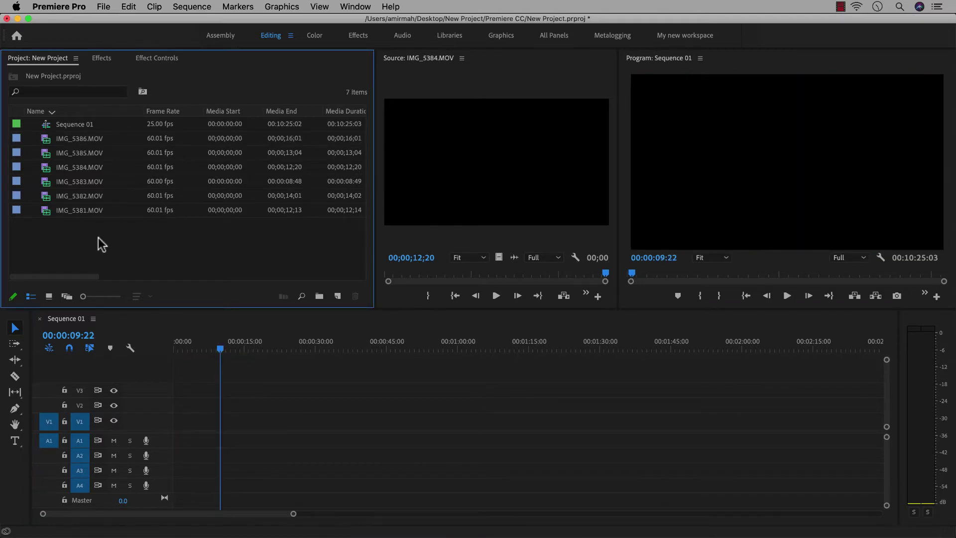
- Open IMG_5386.MOV in a widened Source Monitor and place it with video and audio at the start of Sequence 01
left_click(79, 139)
double_click(47, 142)
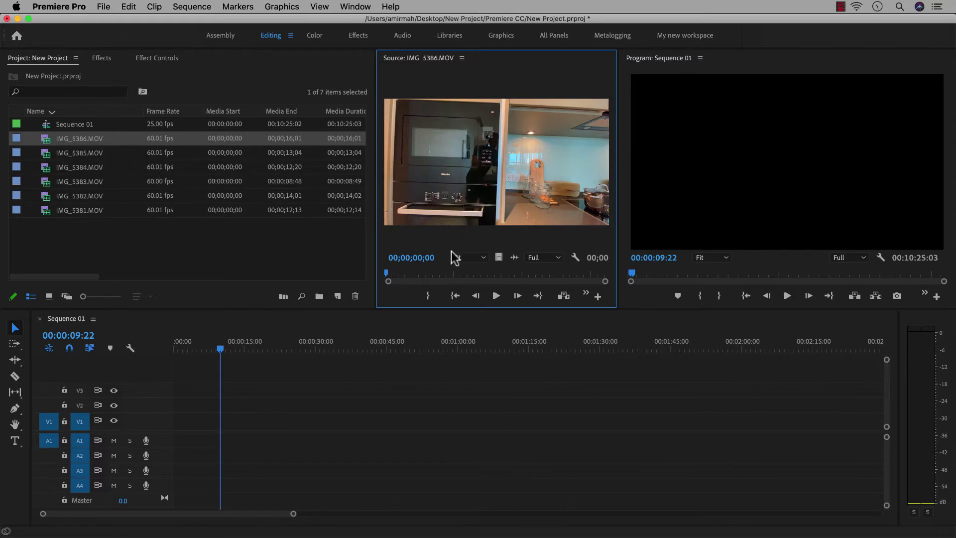
left_click_drag(620, 247, 659, 246)
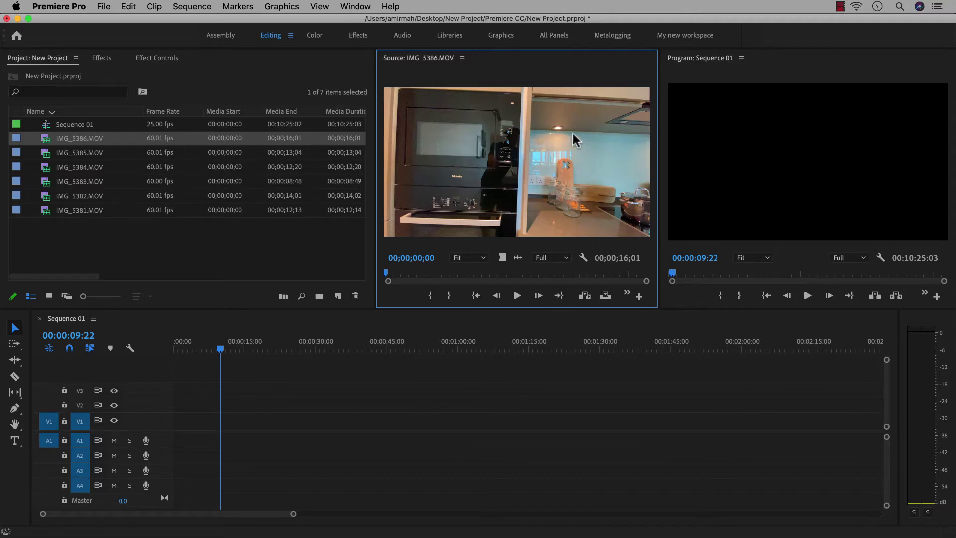
left_click_drag(448, 236, 181, 427)
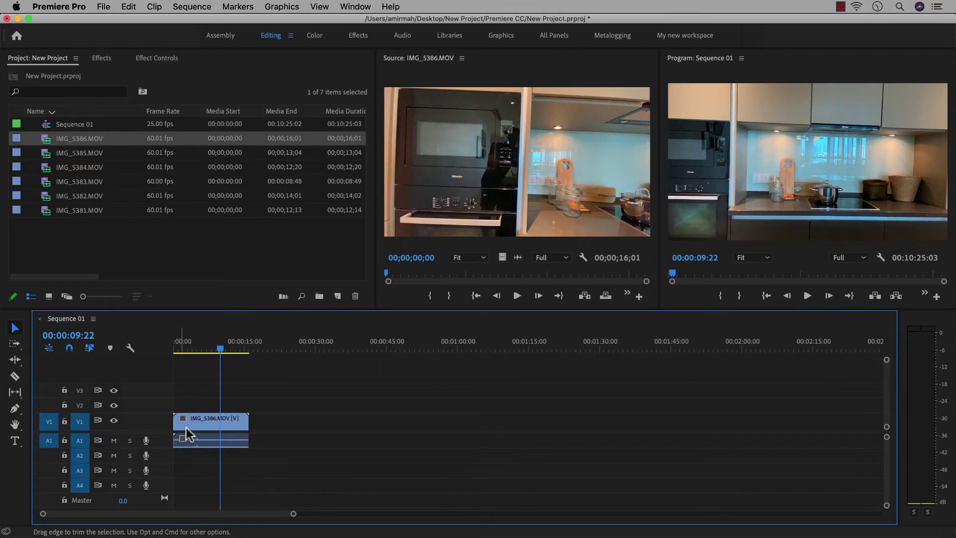
- From the Source Monitor, add only the video of IMG_5386.MOV after the first clip on V1, and only its audio beneath on A1
left_click_drag(246, 398, 220, 441)
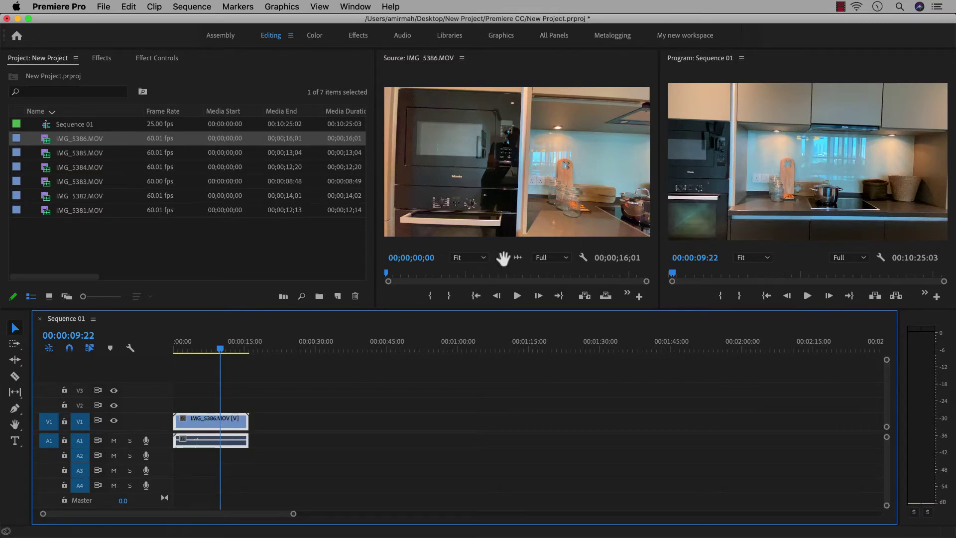
left_click_drag(504, 258, 260, 421)
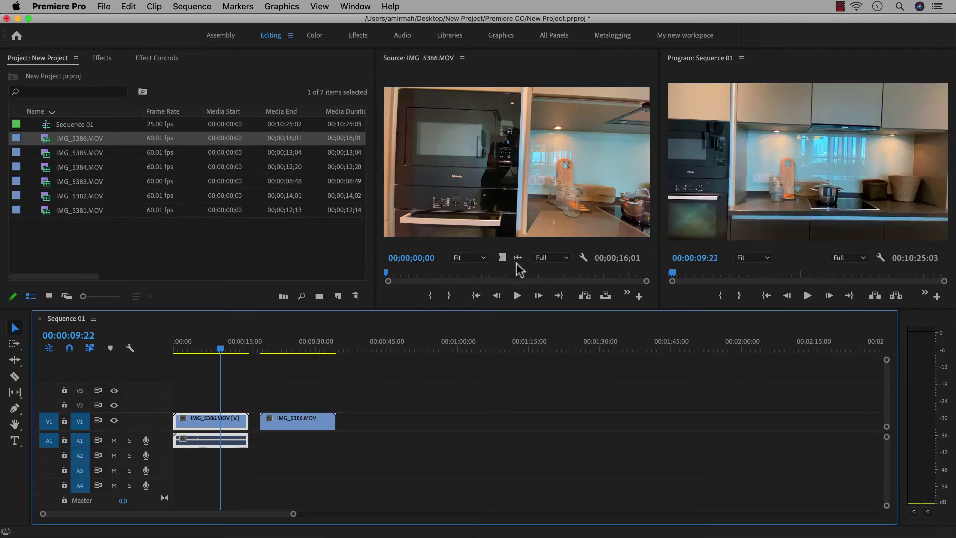
left_click_drag(519, 259, 261, 443)
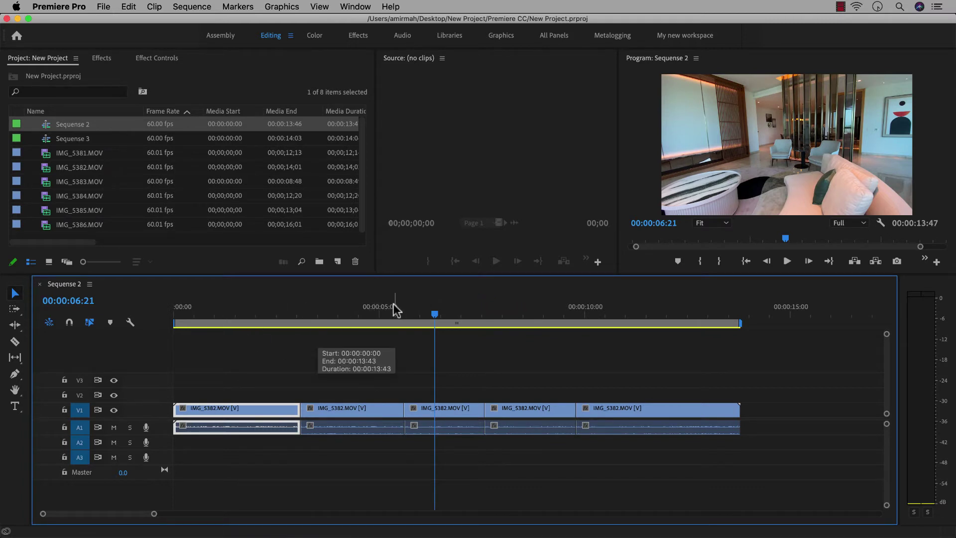
- Zoom the Sequense 2 Timeline out to a time ruler spanning more than four minutes
key("minus")
key("minus")
key("minus")
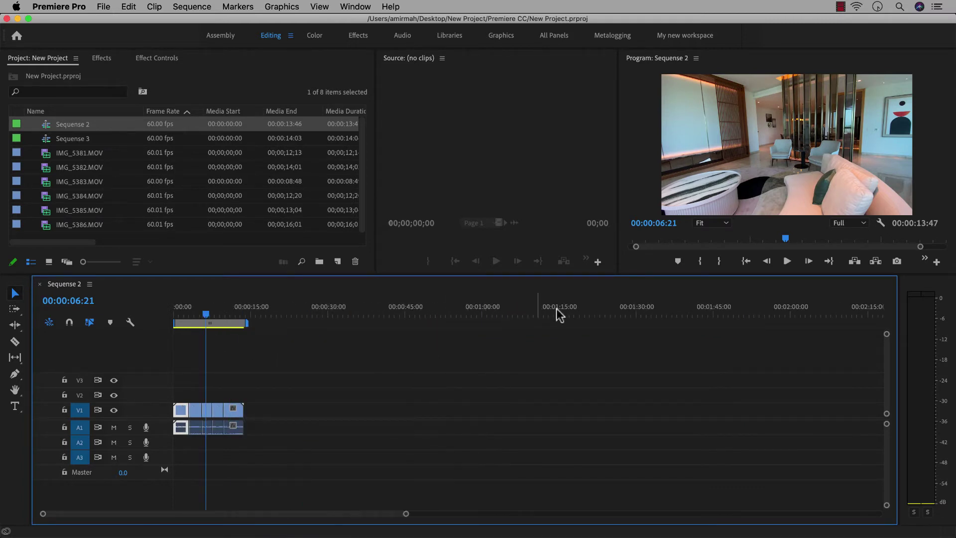
key("minus")
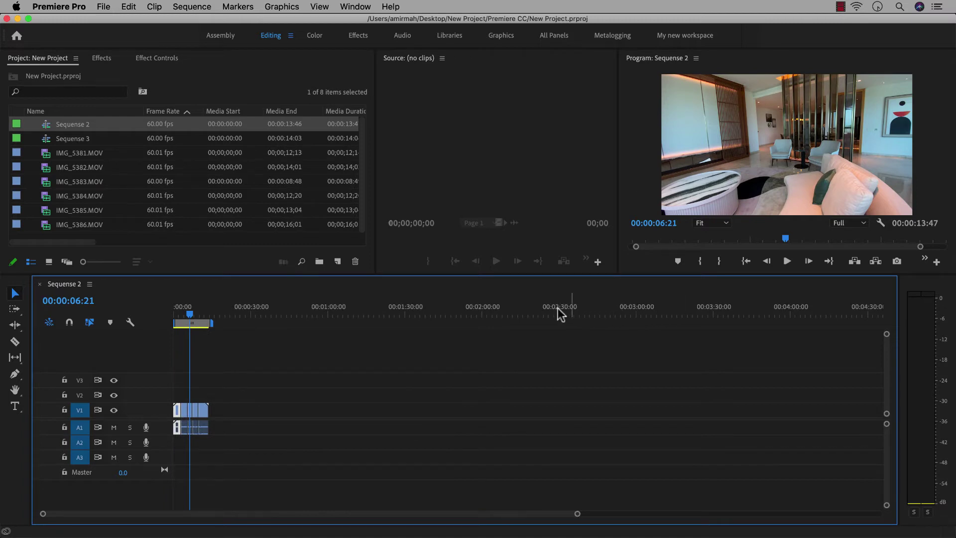
- Zoom the Sequense 2 Timeline in to a time ruler of about 25 seconds and scrub the playhead back to 00:00:04:04
key("equal")
key("equal")
key("equal")
key("equal")
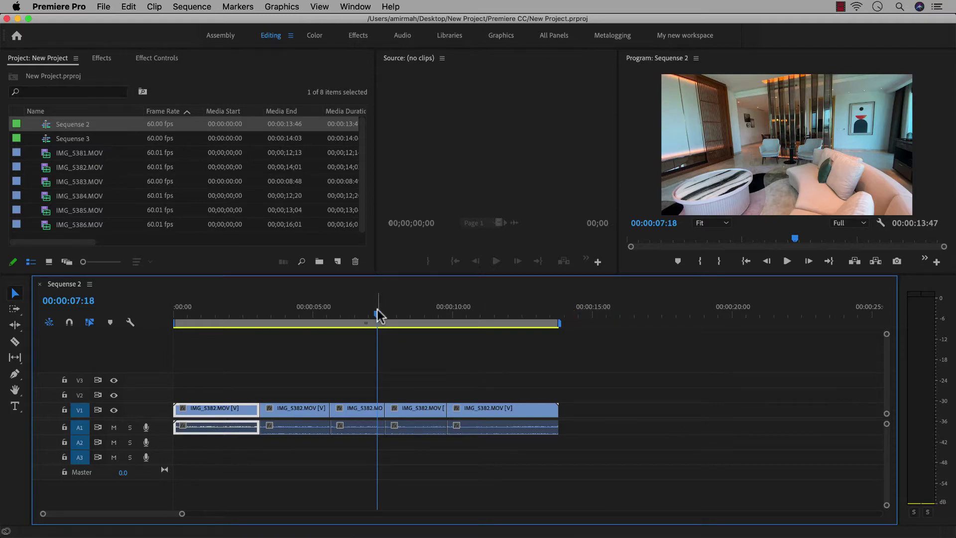
mouse_move(378, 318)
left_mouse_down()
mouse_move(308, 316)
mouse_move(363, 315)
left_mouse_up()
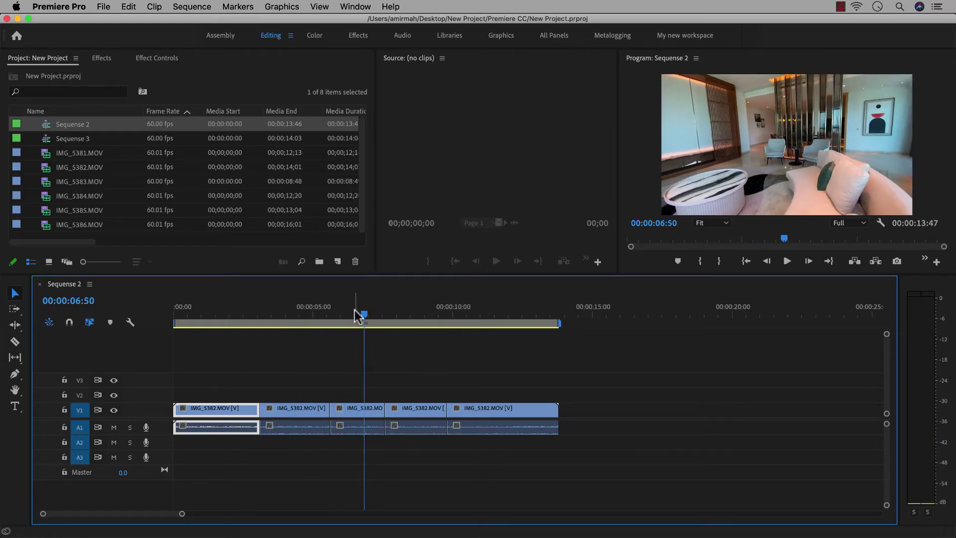
left_click_drag(366, 318, 315, 319)
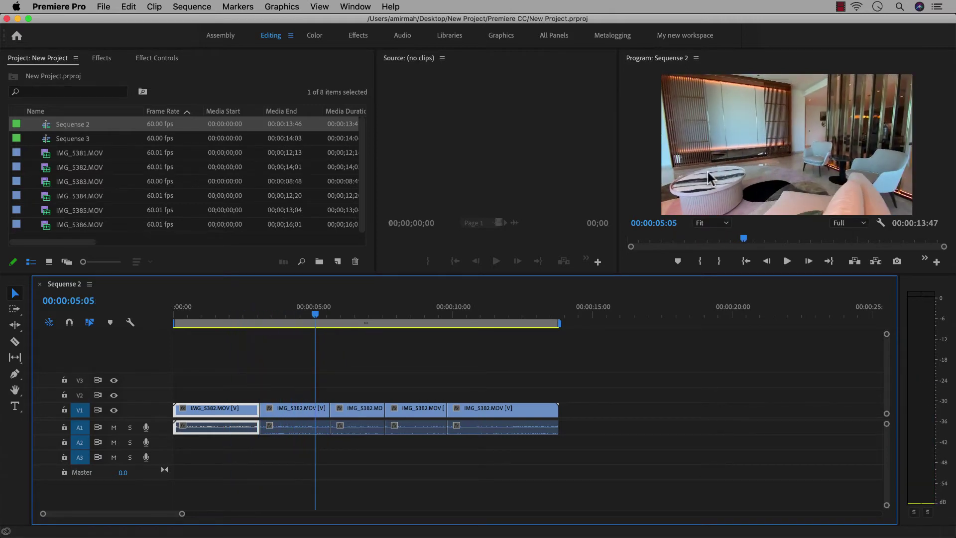
left_click_drag(760, 152, 583, 257)
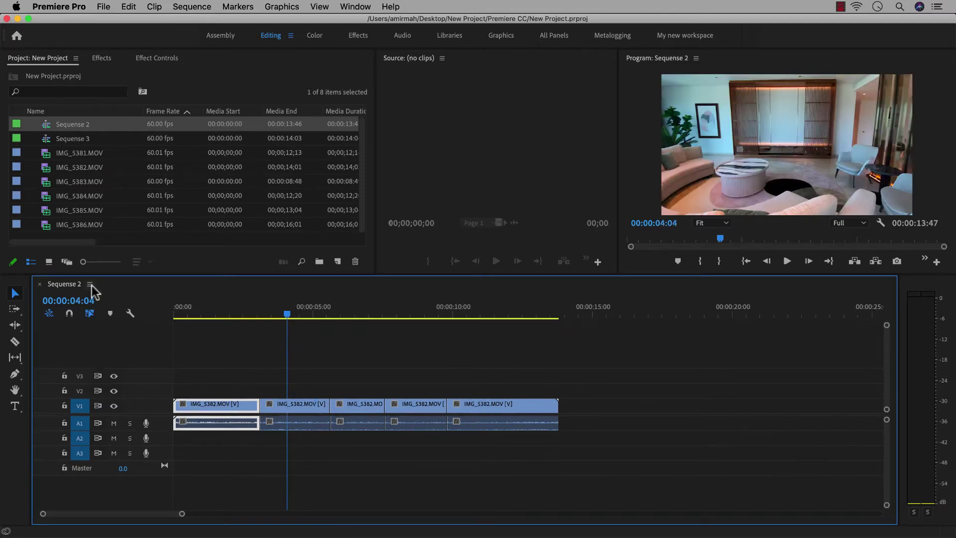
- Show the work area bar in the Sequense 2 Timeline
left_click(90, 284)
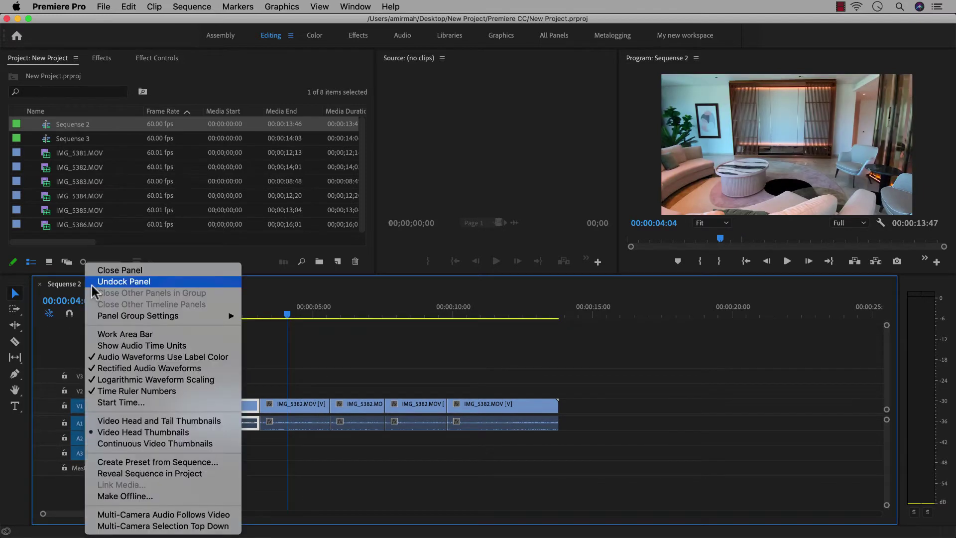
left_click(116, 334)
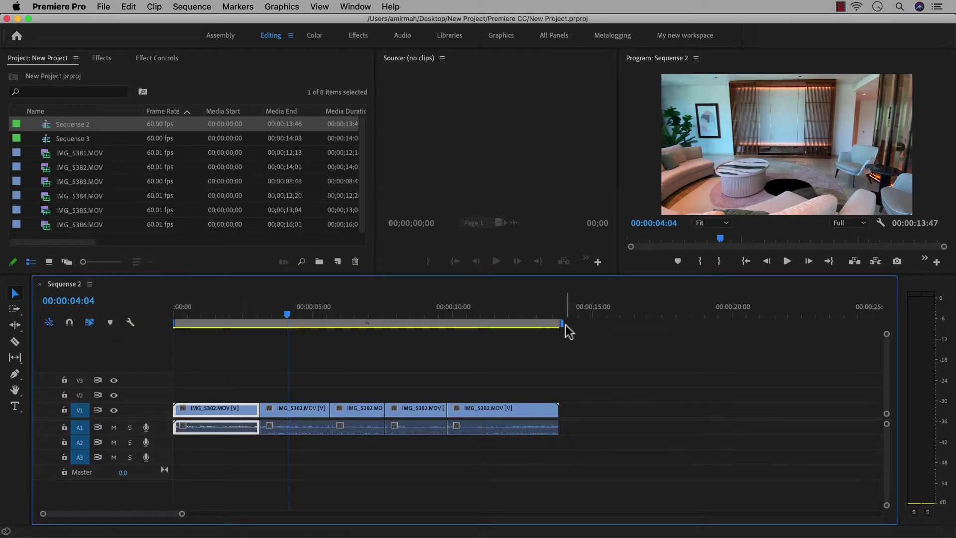
- Trim the work area to about 00:00:05:15 through 00:00:10:27, and reset it to span the whole sequence
left_click_drag(562, 324, 374, 324)
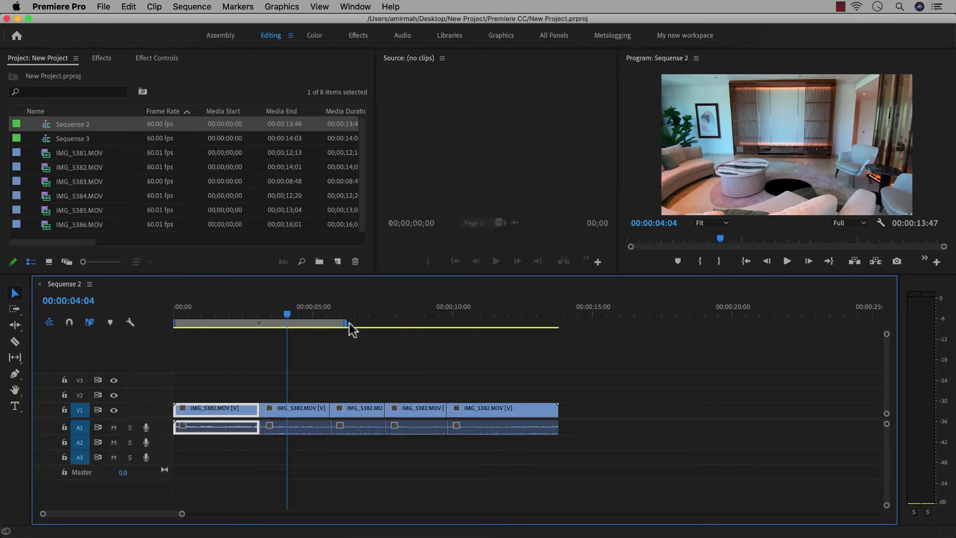
left_click_drag(462, 324, 472, 324)
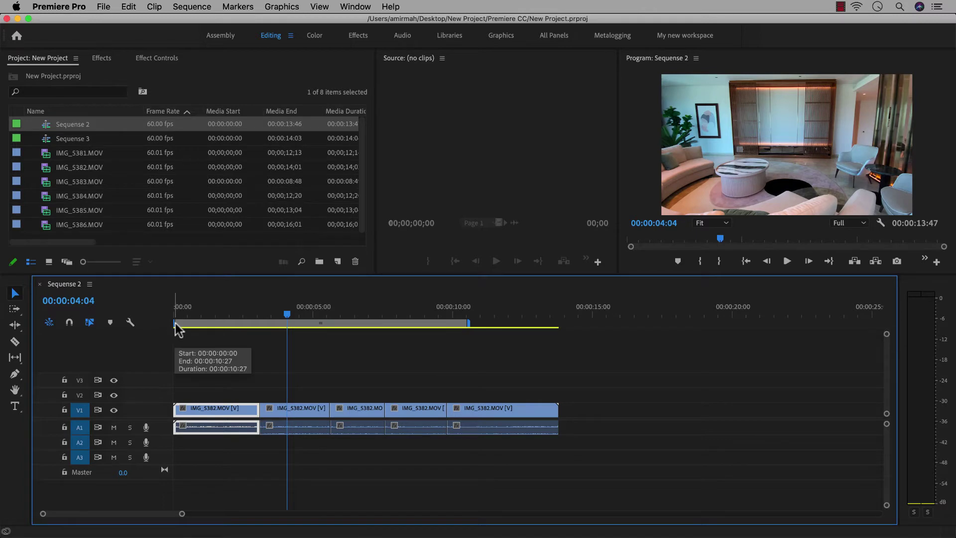
left_click(175, 323)
left_click_drag(175, 323, 296, 324)
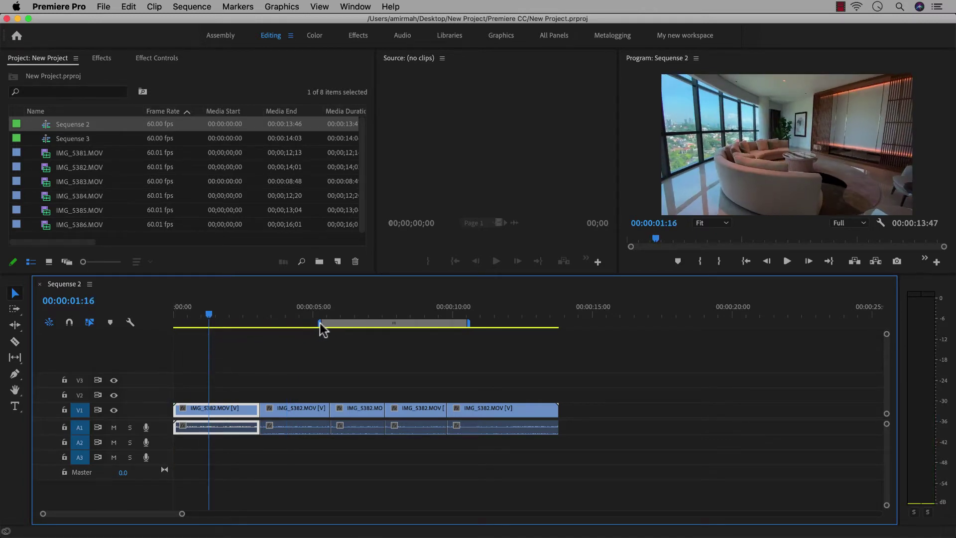
left_click_drag(420, 322, 378, 324)
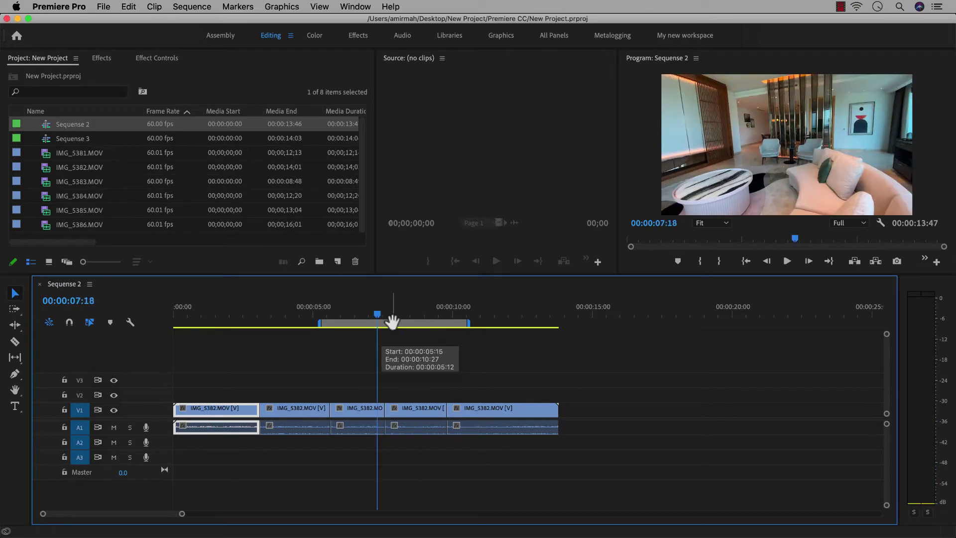
double_click(392, 322)
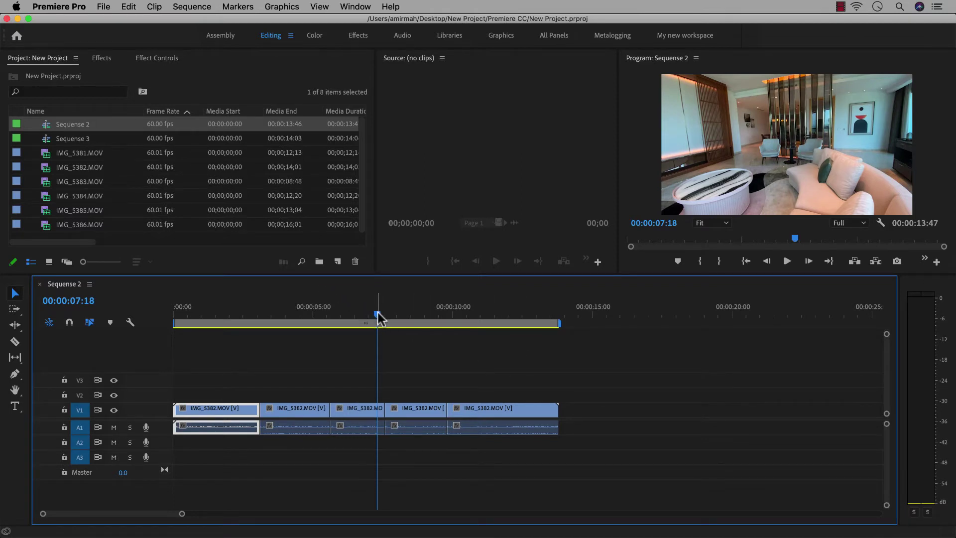
- Scrub the playhead back to 00:00:04:25, and set its timecode to 00:00:08:25
left_click_drag(377, 314, 316, 322)
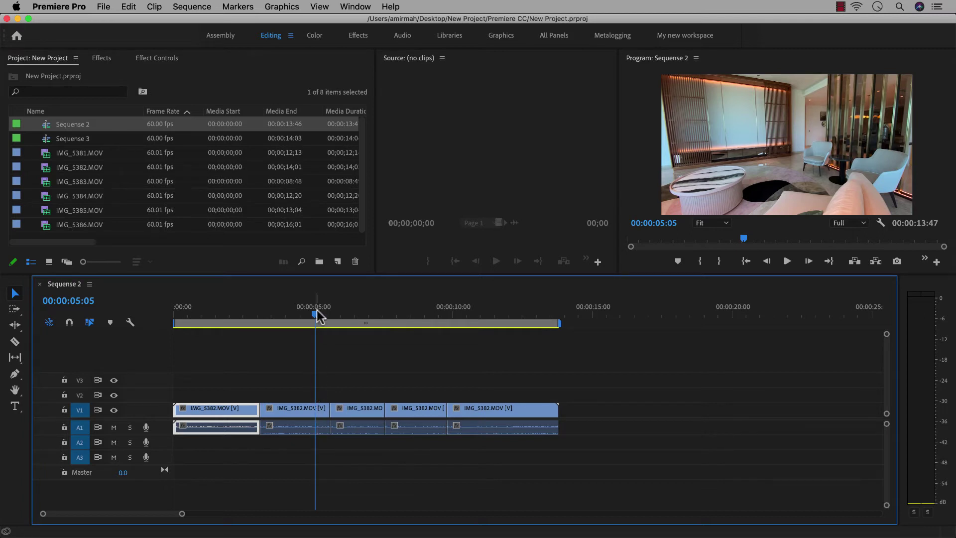
mouse_move(313, 312)
left_mouse_down()
mouse_move(369, 316)
mouse_move(296, 319)
left_mouse_up()
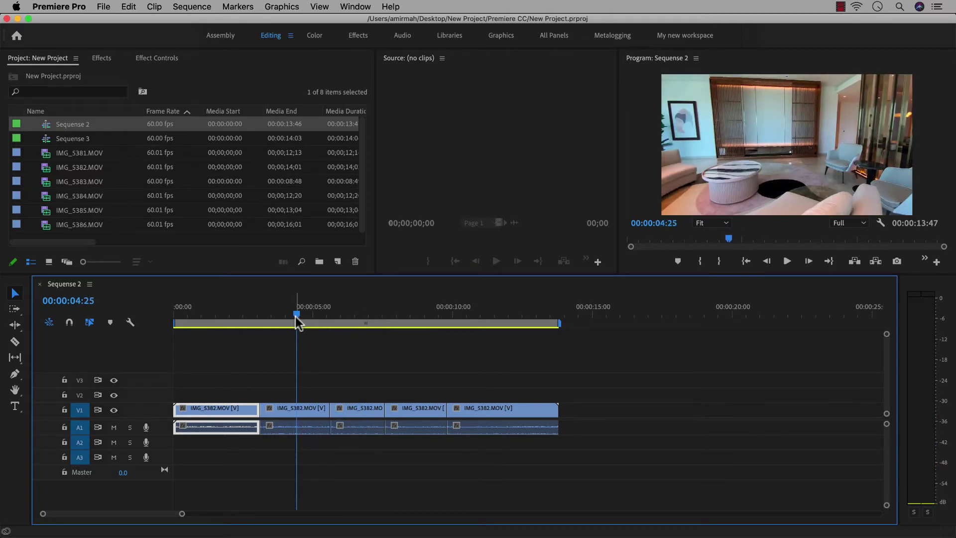
left_click(82, 299)
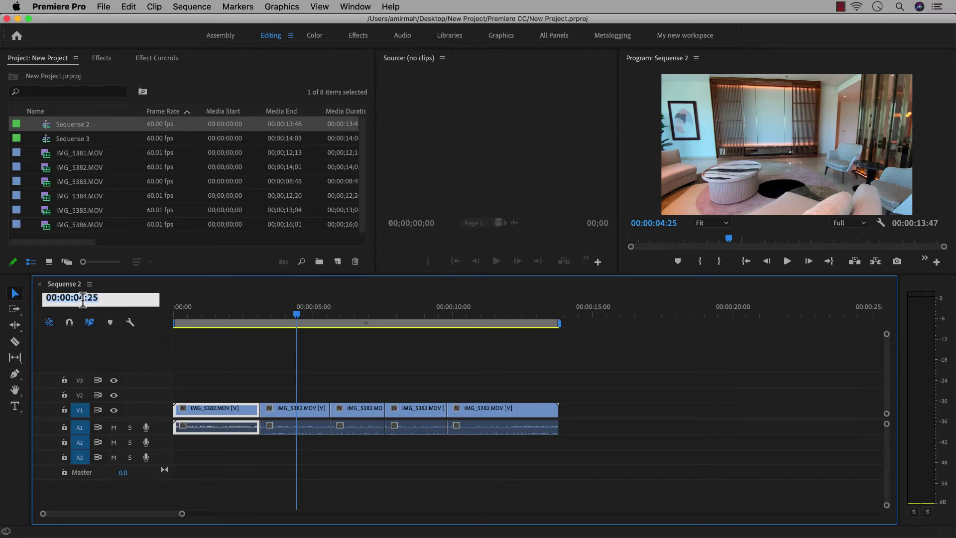
left_click(85, 298)
type("8")
key("Return")
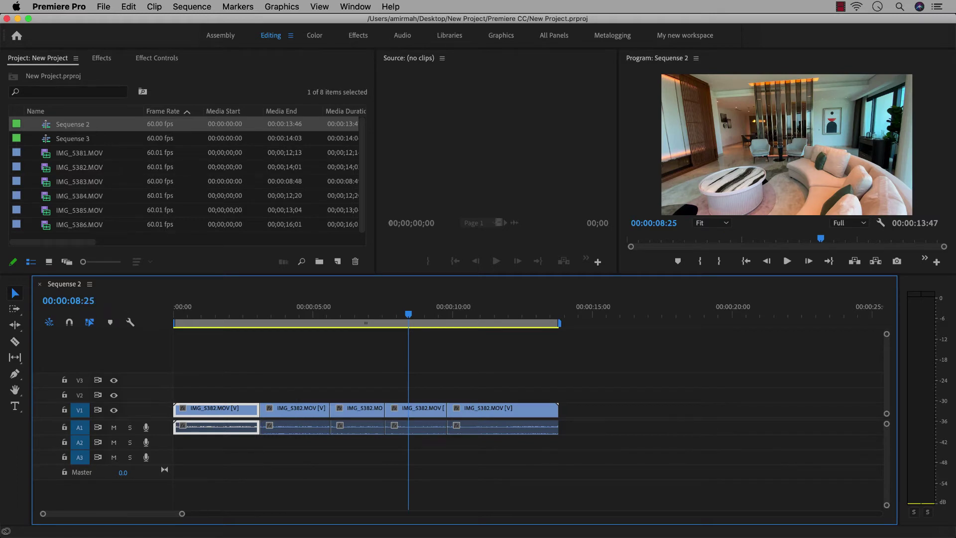
- Scrub the playhead timecode to 00:00:06:21, and adjust the zoom of the Program Monitor and Timeline rulers
mouse_move(75, 301)
left_mouse_down()
mouse_move(83, 301)
mouse_move(23, 301)
mouse_move(126, 301)
mouse_move(51, 300)
mouse_move(87, 308)
left_mouse_up()
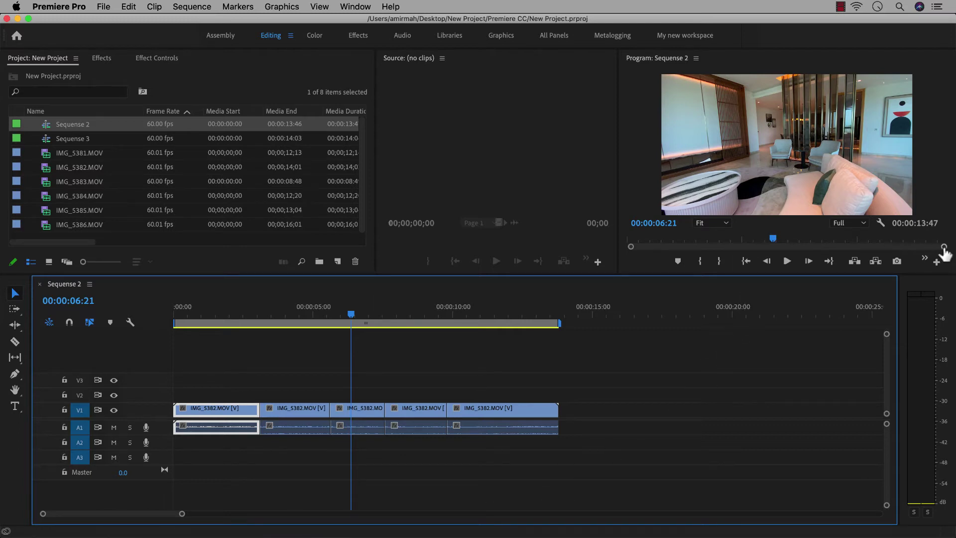
mouse_move(944, 247)
left_mouse_down()
mouse_move(882, 247)
mouse_move(928, 246)
left_mouse_up()
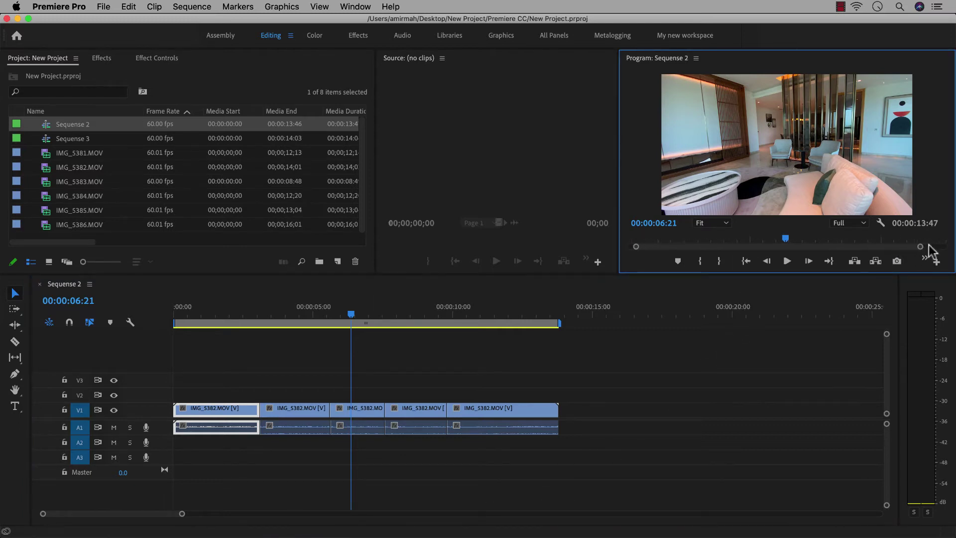
left_click_drag(182, 513, 271, 514)
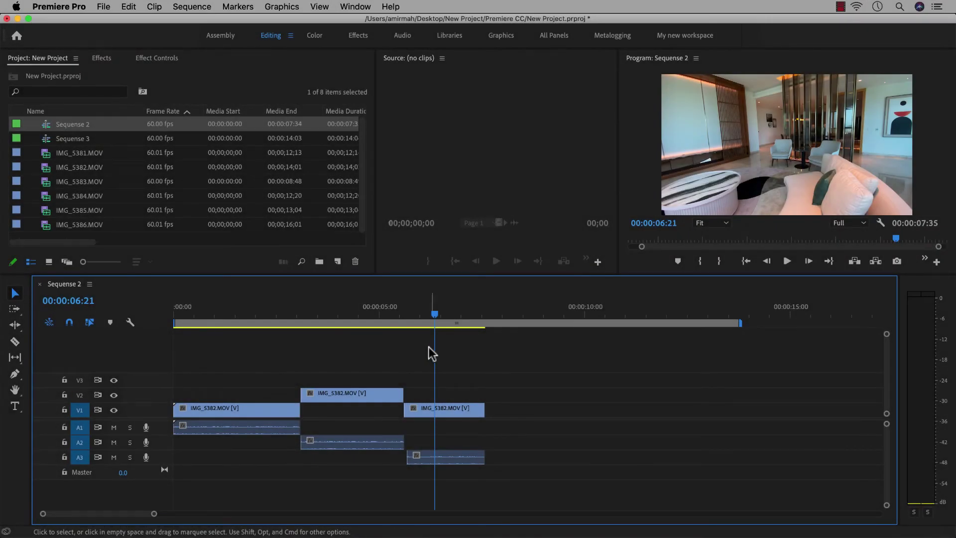
- Select the three IMG_5382.MOV clips one after another: the first on V1, the one on V2 and the last on V1
left_click(194, 408)
left_click(332, 396)
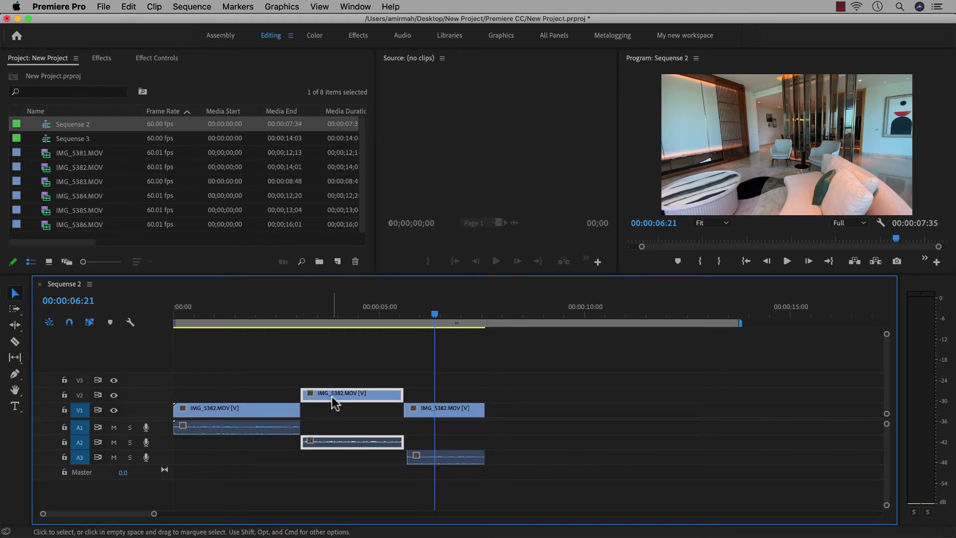
left_click(428, 410)
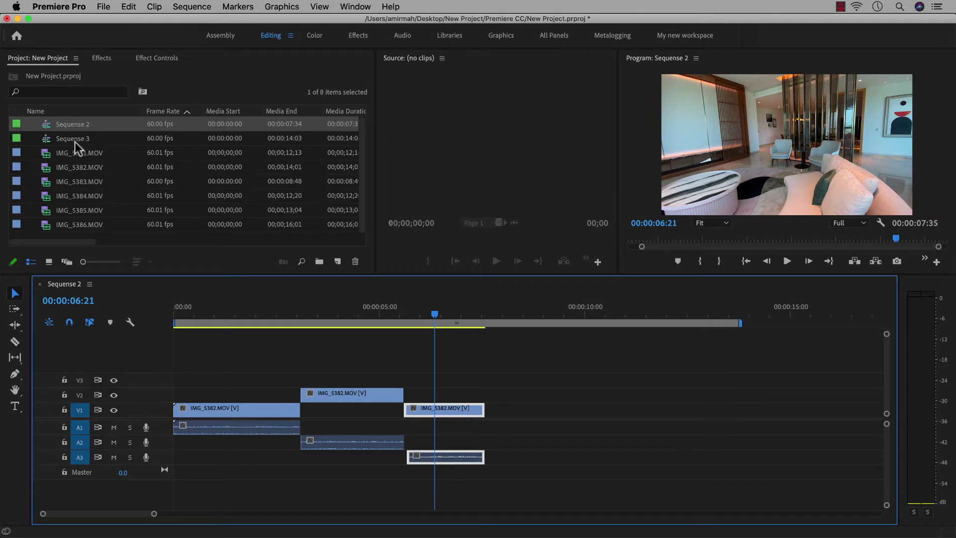
- Add two video tracks after Video 3 and two Standard audio tracks after Audio 3 in Sequense 2
right_click(109, 362)
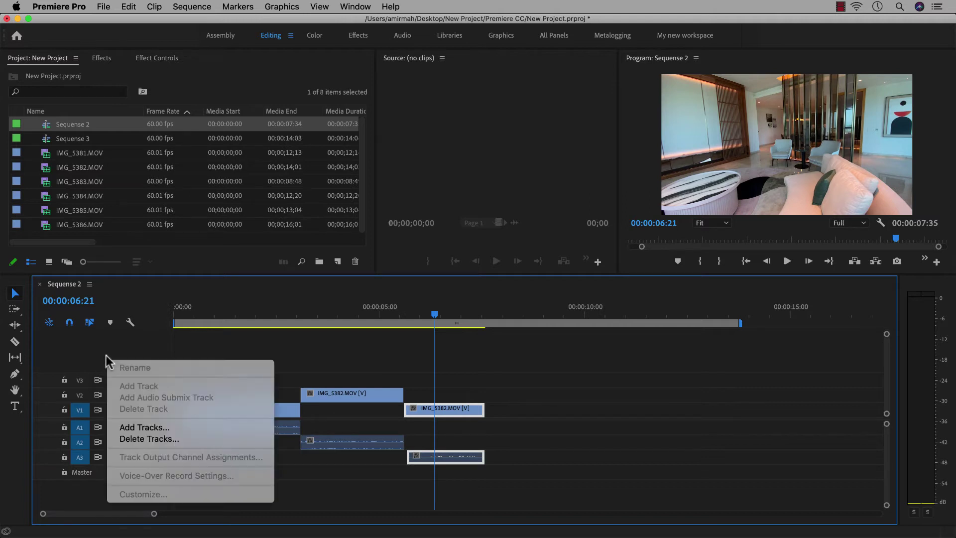
left_click(130, 427)
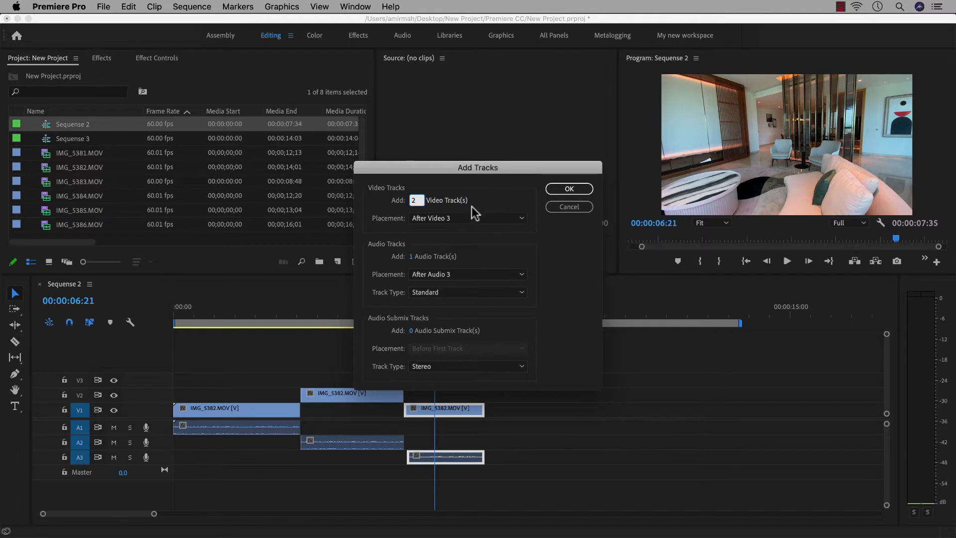
left_click(416, 256)
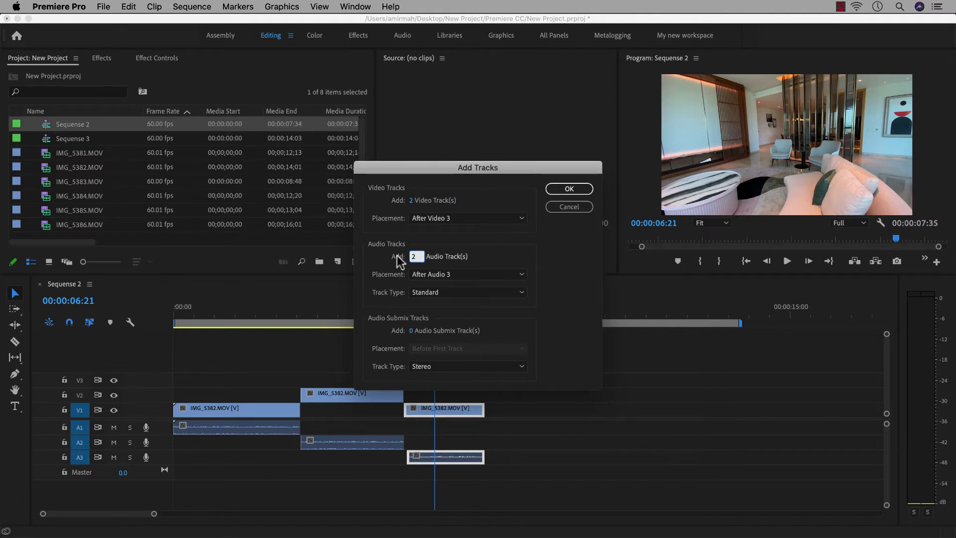
type("2")
left_click(484, 238)
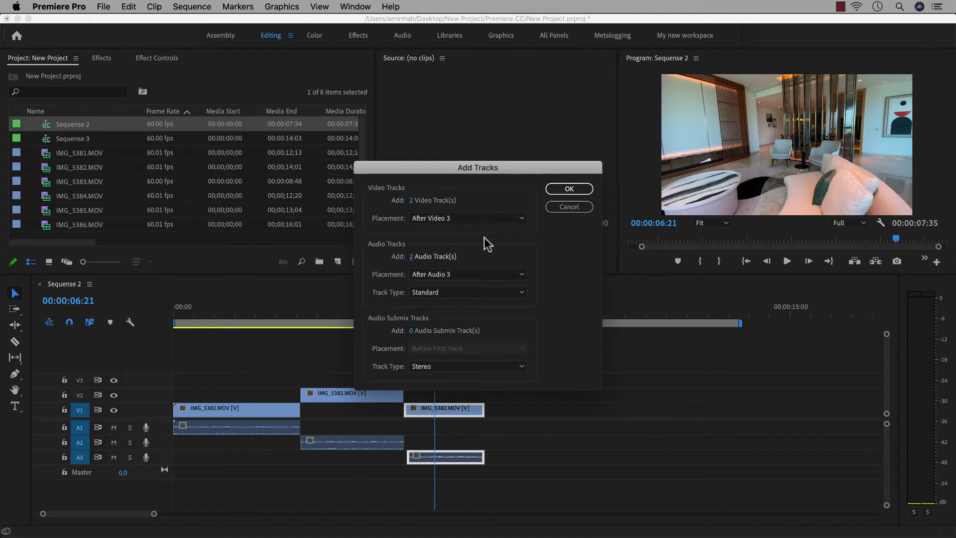
left_click(462, 219)
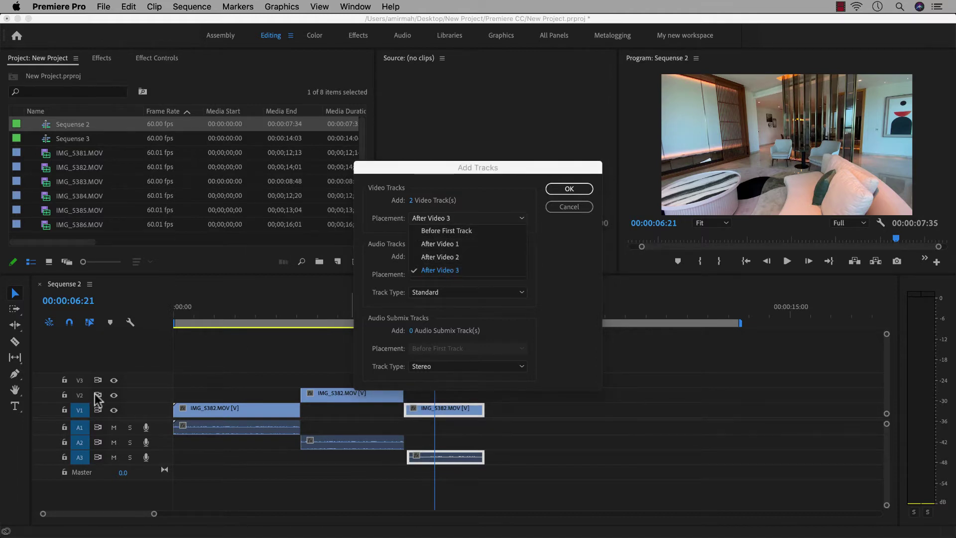
left_click(424, 271)
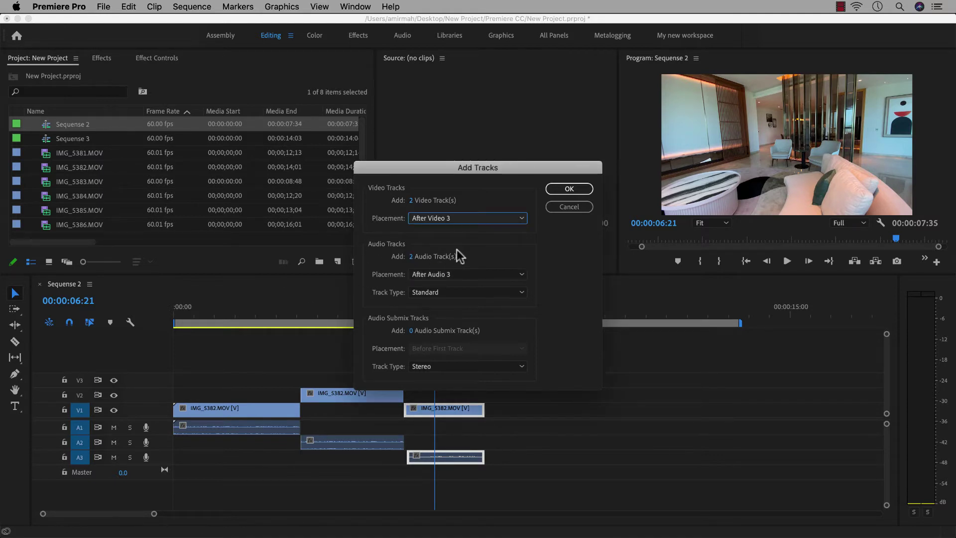
left_click(439, 292)
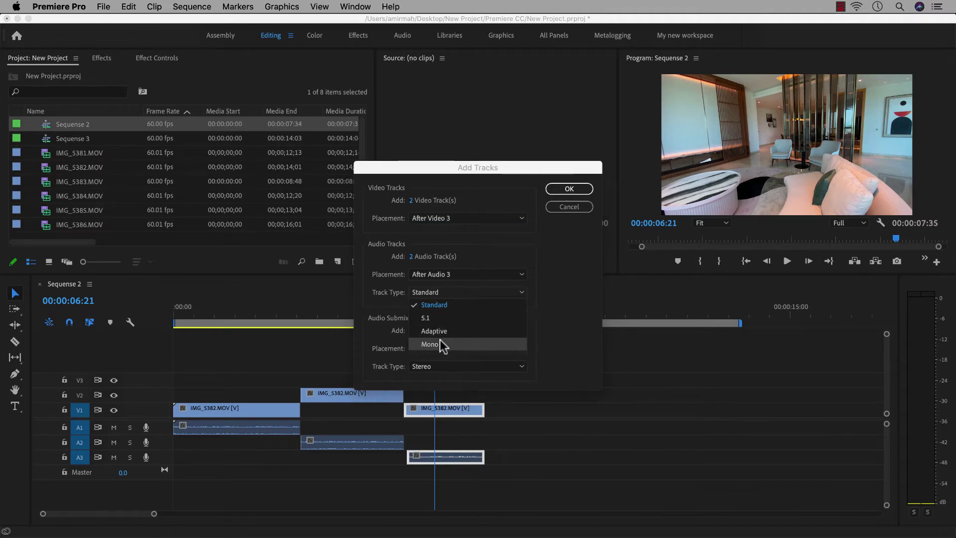
left_click(384, 297)
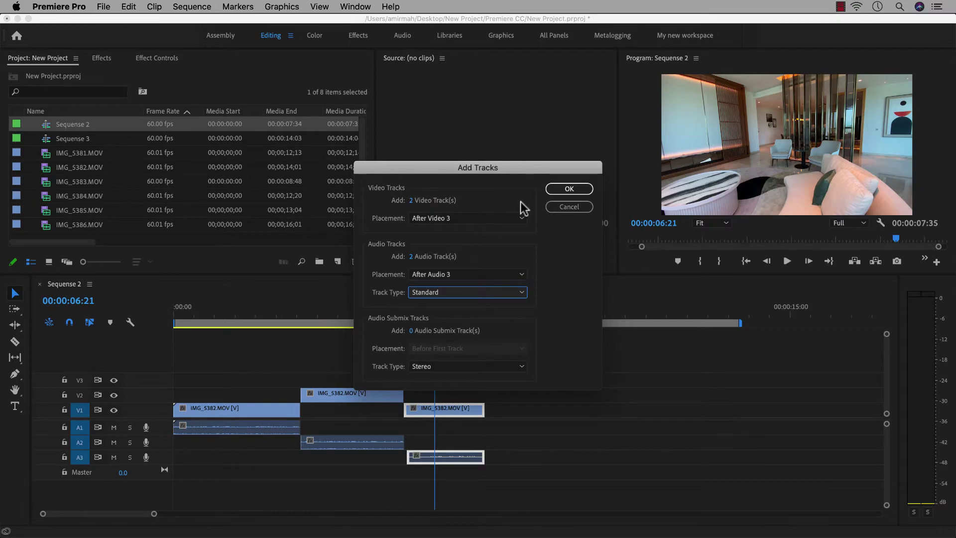
left_click(568, 190)
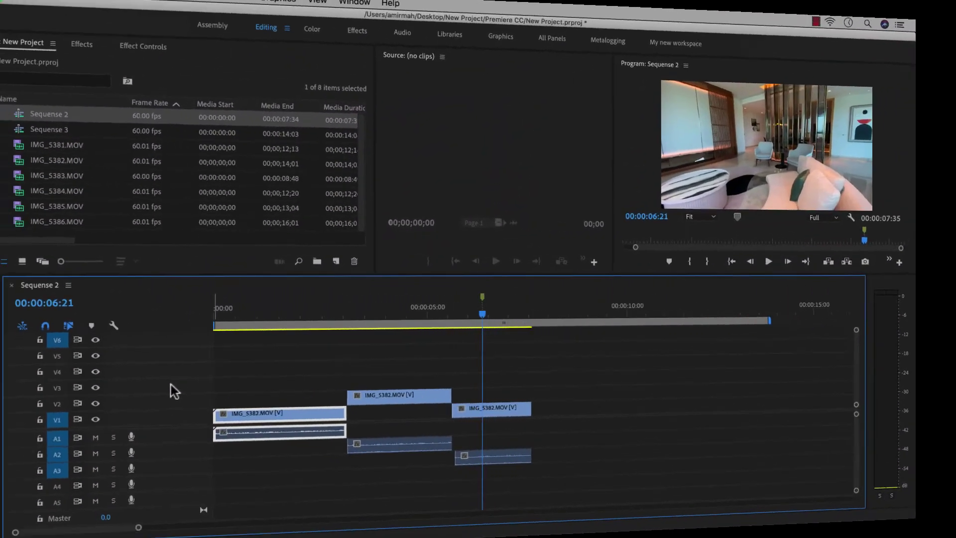
- Lock video track V1, testing its lock off and on again
left_click(65, 410)
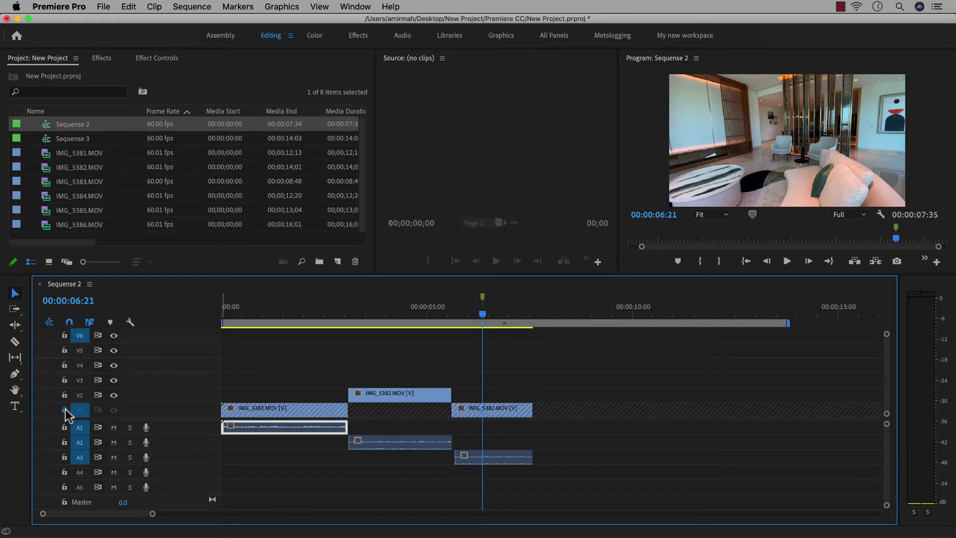
left_click(65, 410)
left_click(65, 411)
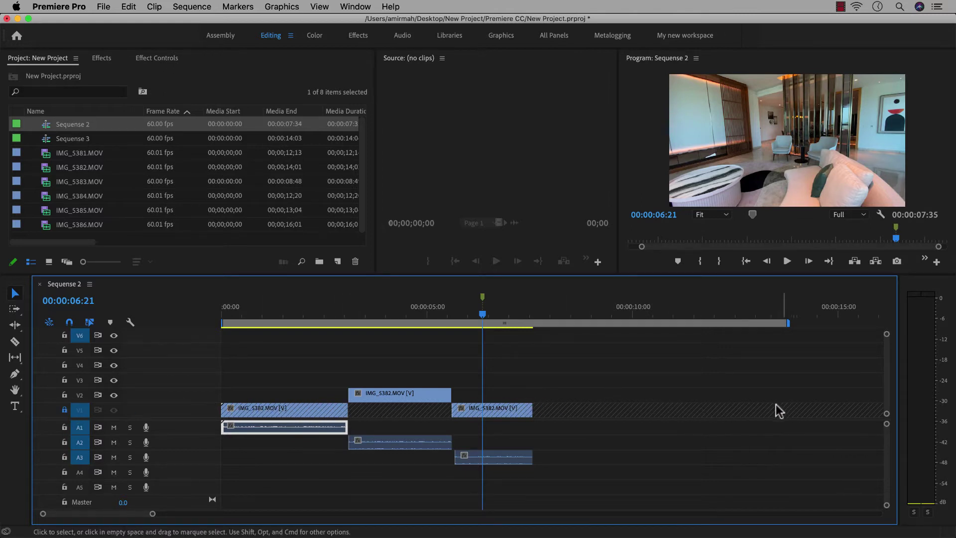
- Try to select the clips on locked track V1, and play and scrub the sequence over its last clip to 00:00:06:56
left_click(429, 415)
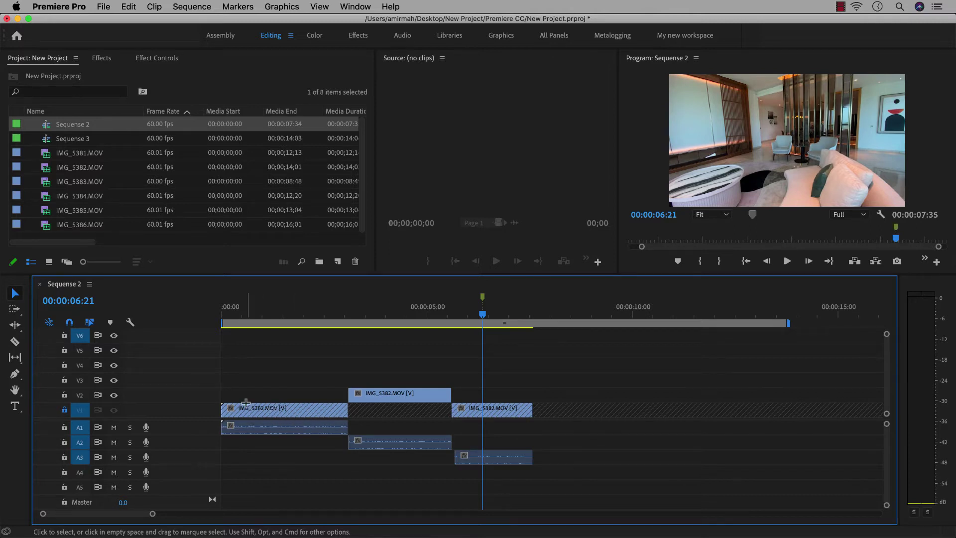
left_click(310, 427)
left_click(324, 413)
left_click_drag(475, 387, 525, 429)
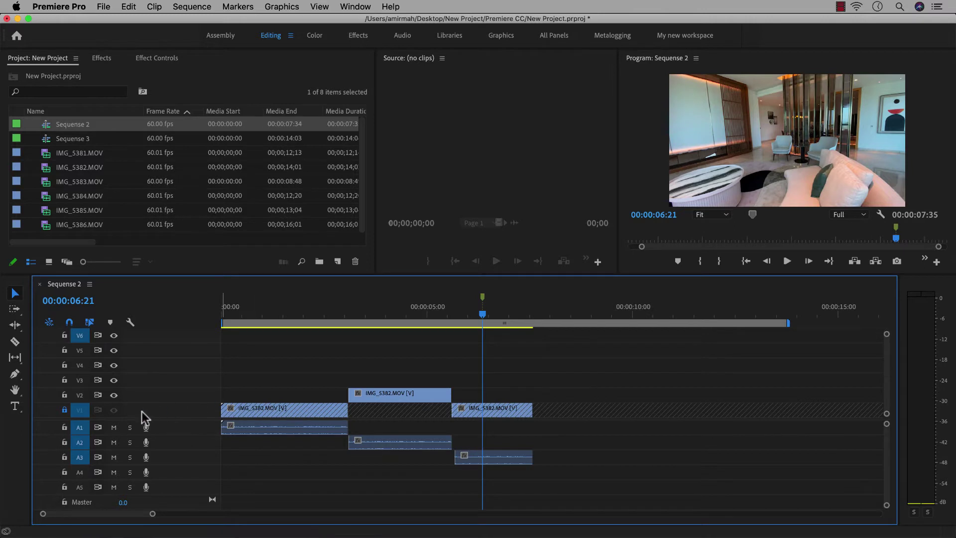
key("space")
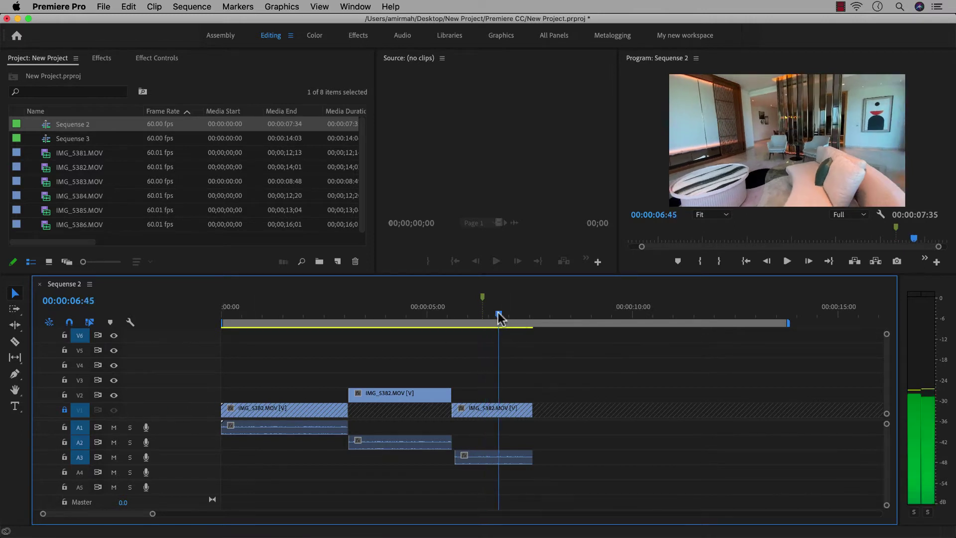
mouse_move(492, 321)
left_mouse_down()
mouse_move(462, 321)
mouse_move(506, 322)
left_mouse_up()
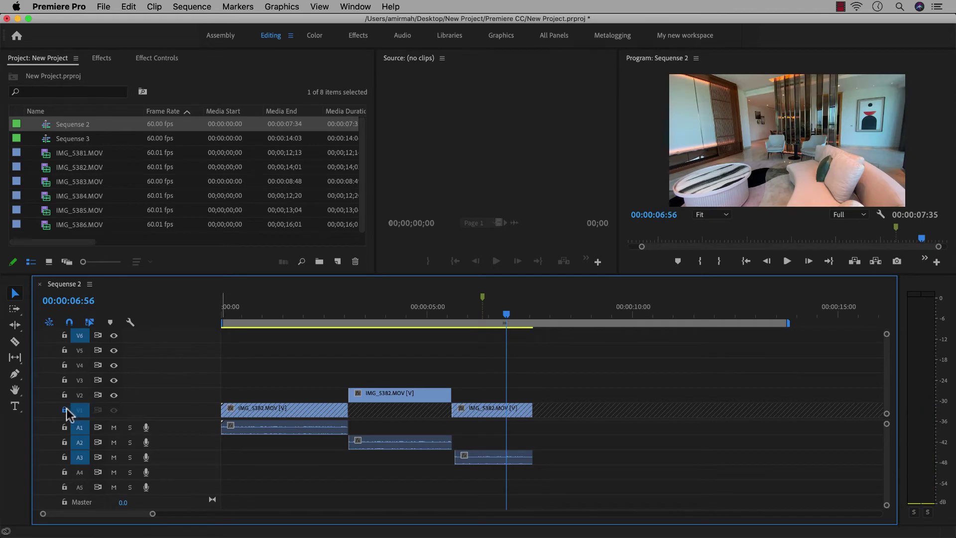
- Lock tracks V2 and A1 to A3, unlock them again, and try to place IMG_5384.MOV in the Sequense 2 timeline
left_click(65, 395)
left_click(65, 427)
left_click(64, 457)
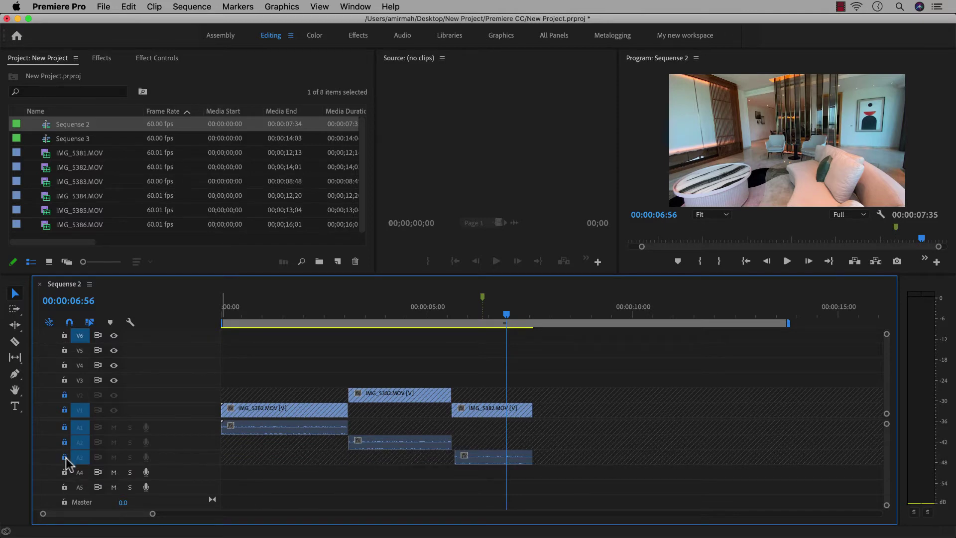
left_click(65, 458)
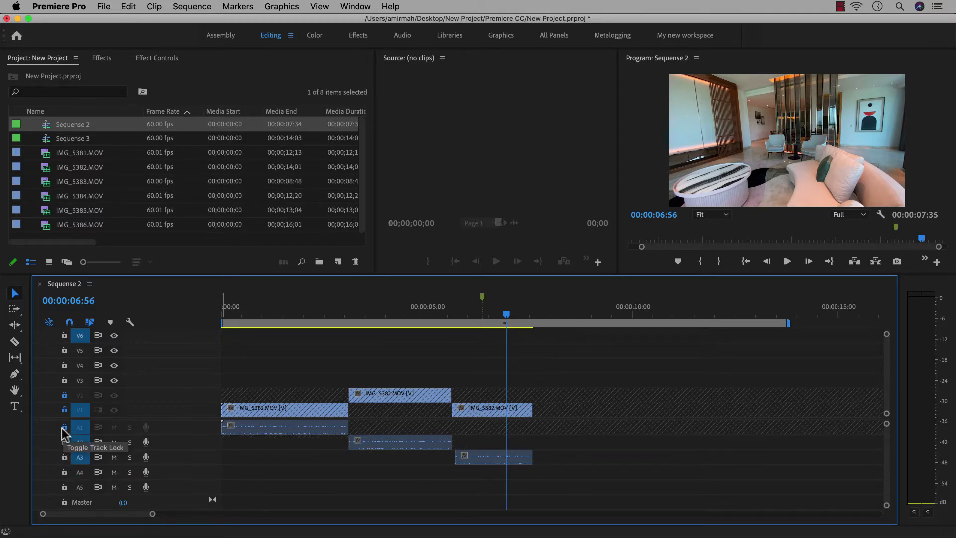
left_click(94, 196)
left_click_drag(97, 202, 320, 316)
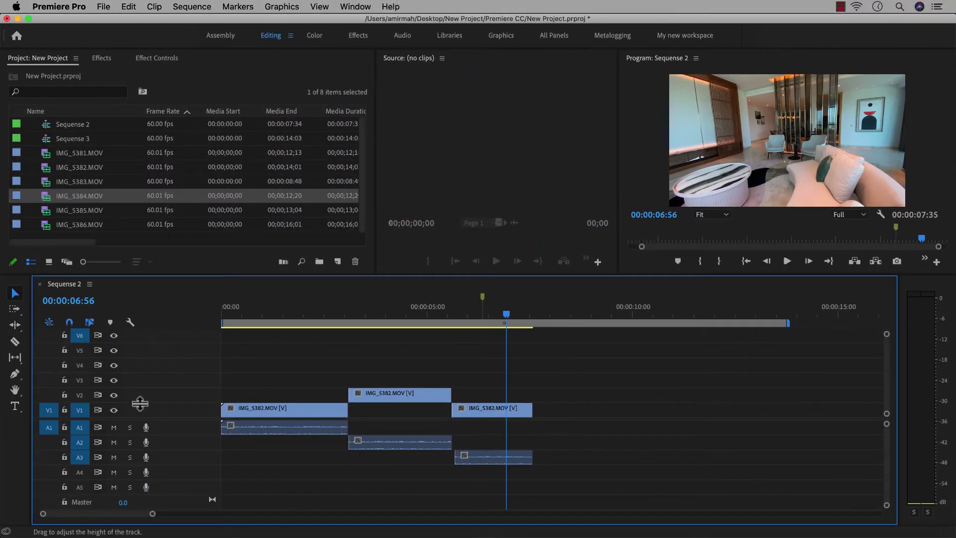
- Enlarge tracks V1, V2, A1 and A2 in Sequense 2 by adjusting their heights, moving the playhead to 00:00:01:15
left_click_drag(140, 399, 144, 381)
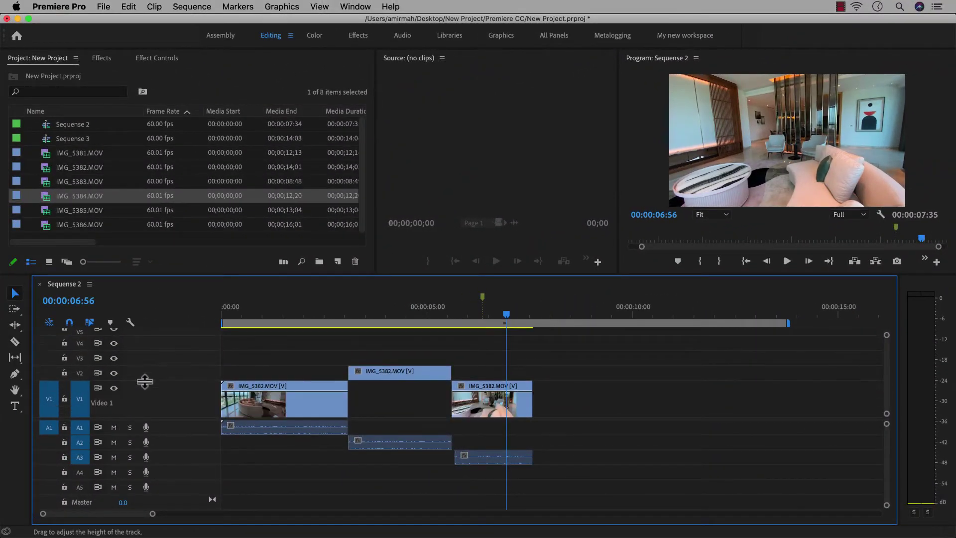
left_click_drag(251, 315, 272, 314)
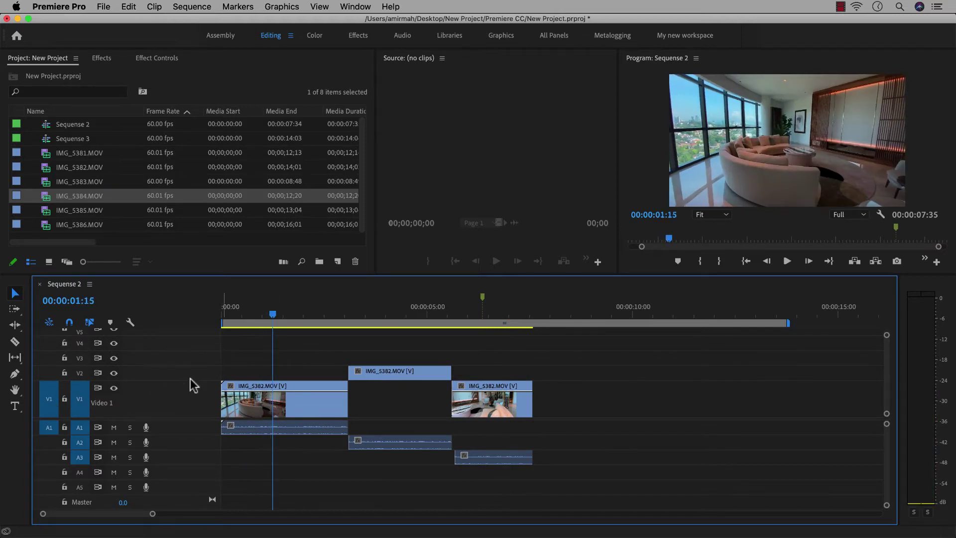
left_click_drag(191, 381, 195, 357)
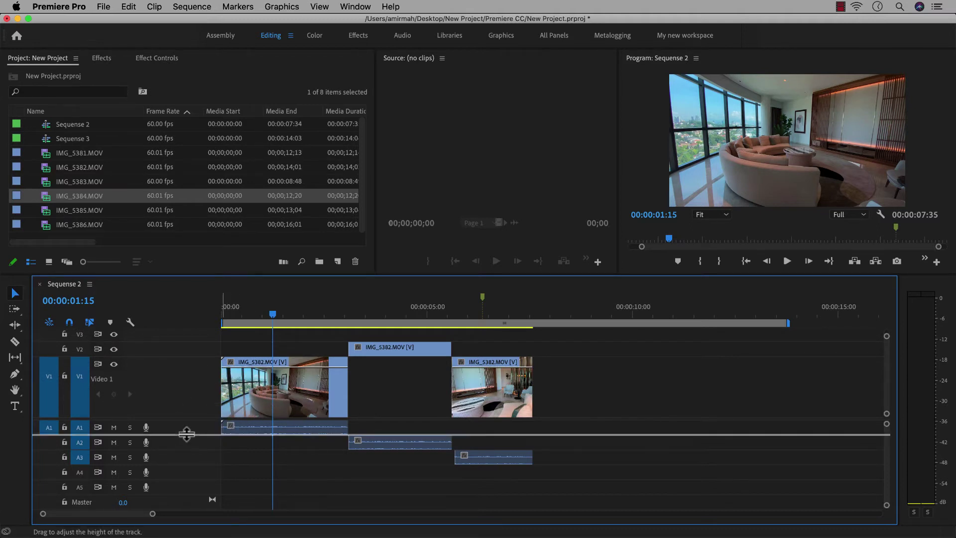
left_click_drag(186, 434, 184, 464)
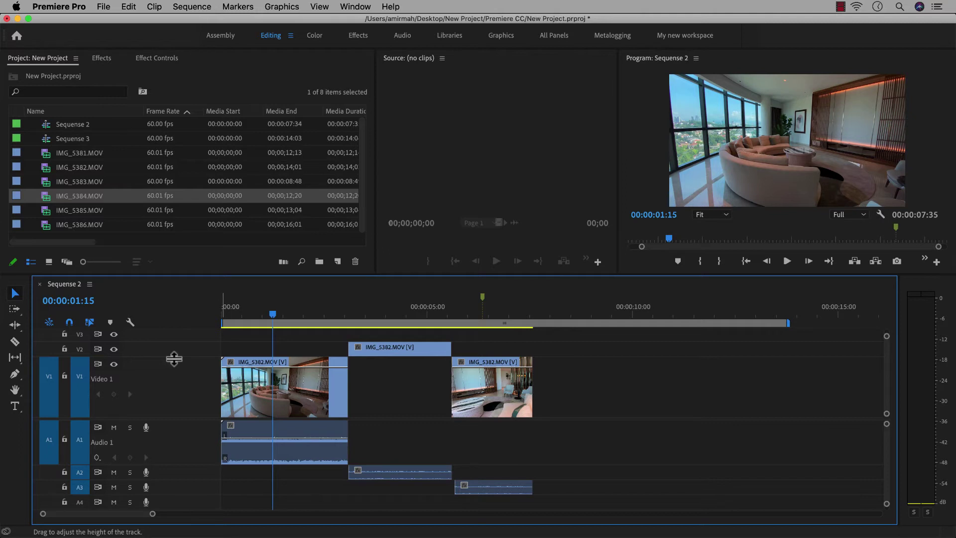
mouse_move(174, 358)
left_mouse_down()
mouse_move(172, 386)
mouse_move(179, 352)
mouse_move(180, 367)
left_mouse_up()
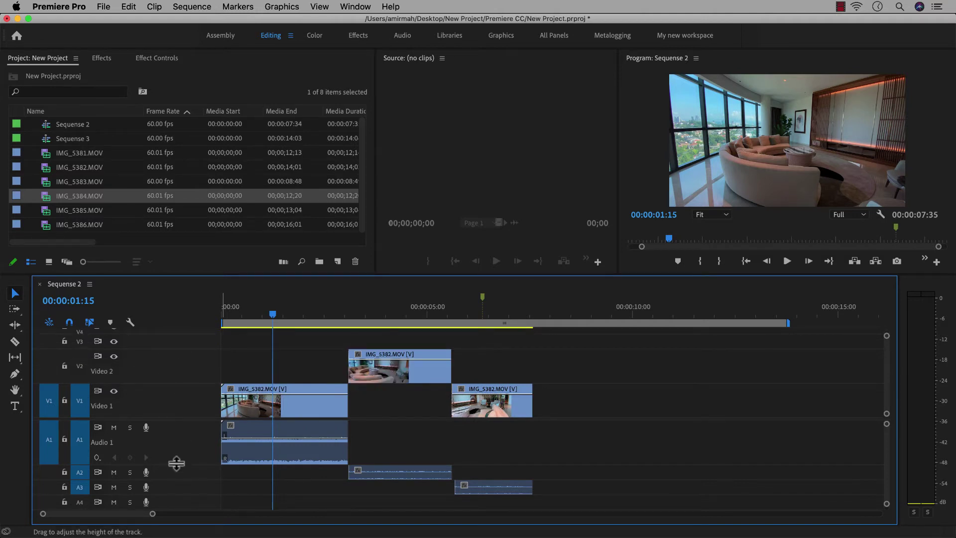
mouse_move(177, 463)
left_mouse_down()
mouse_move(177, 445)
mouse_move(177, 478)
left_mouse_up()
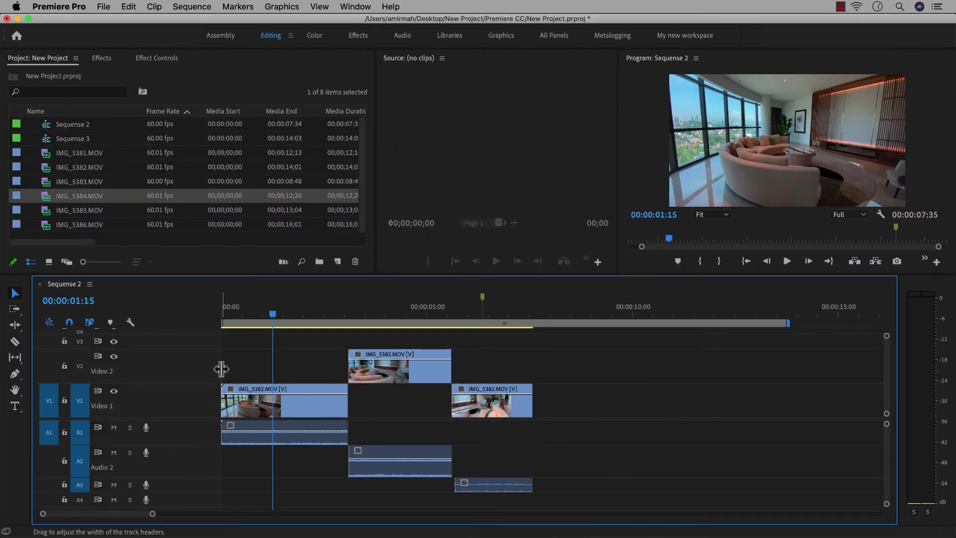
- Narrow the track header area of Sequense 2 and widen it again past its original width
left_click_drag(221, 369, 159, 373)
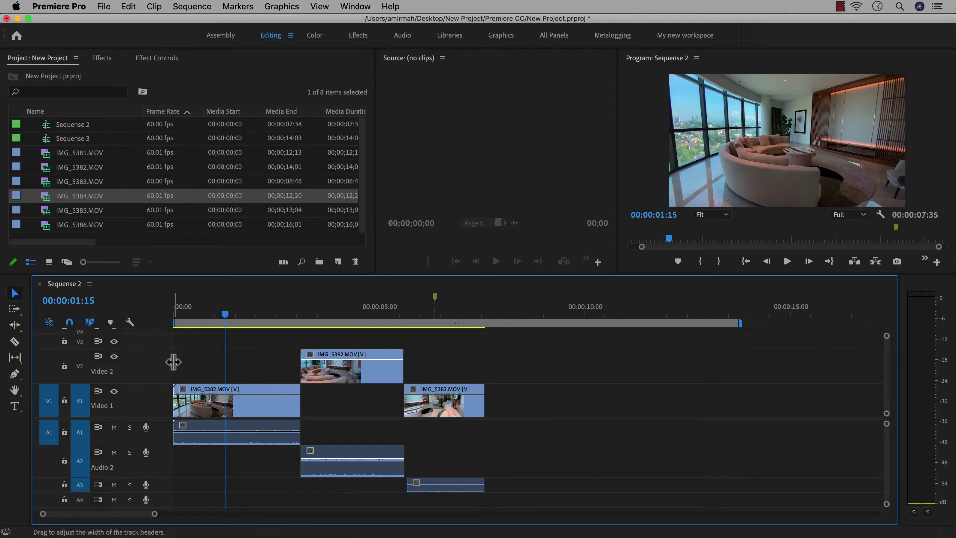
left_click_drag(173, 362, 303, 364)
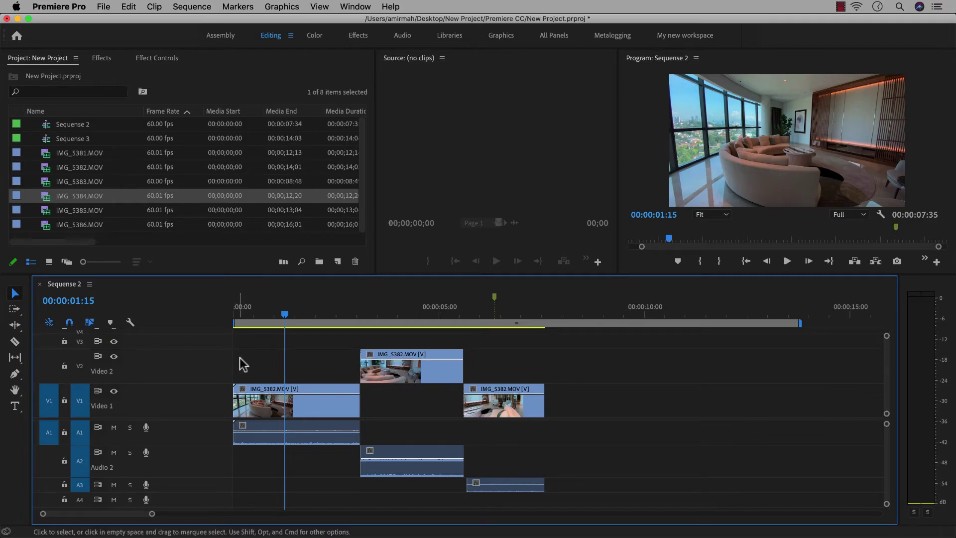
left_click(844, 7)
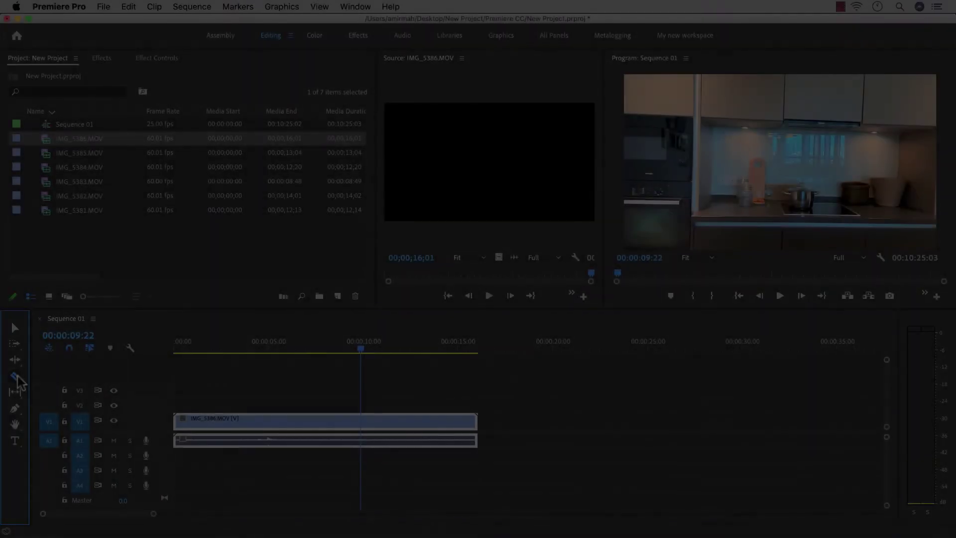
- Cut the IMG_5386.MOV clip in Sequence 01 with the Razor at about 4.5, 8 and 12 seconds and move the last two pieces apart
left_click(15, 376)
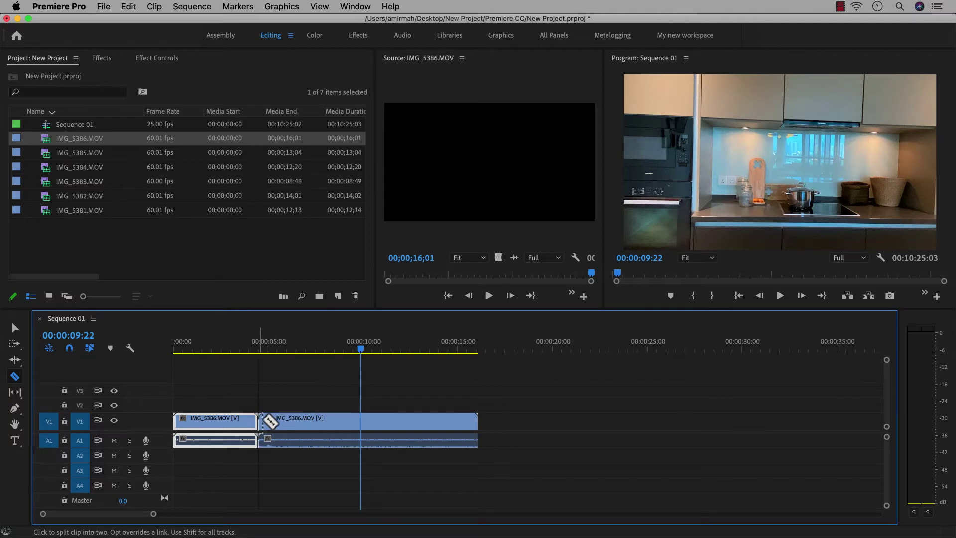
left_click(329, 421)
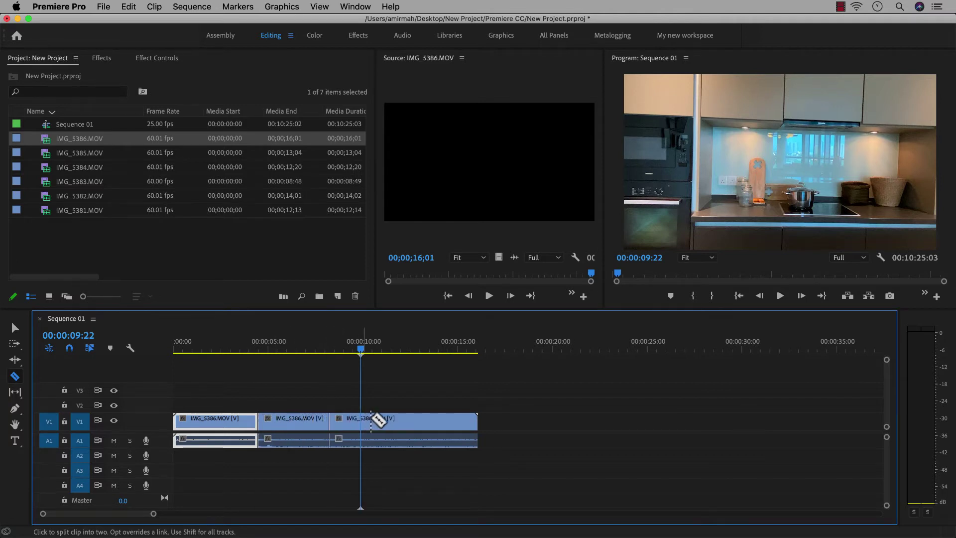
left_click(399, 421)
key("v")
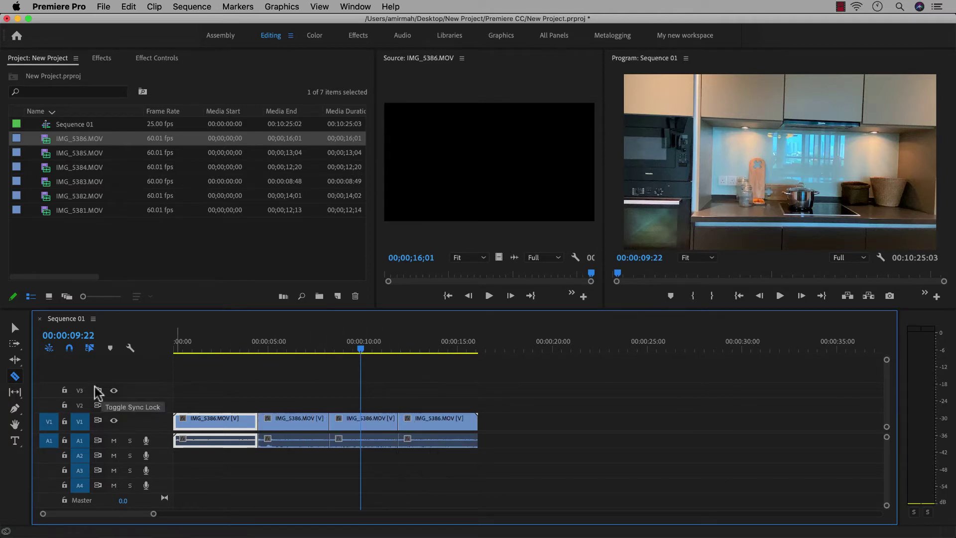
left_click_drag(404, 426, 448, 425)
left_click_drag(377, 424, 396, 426)
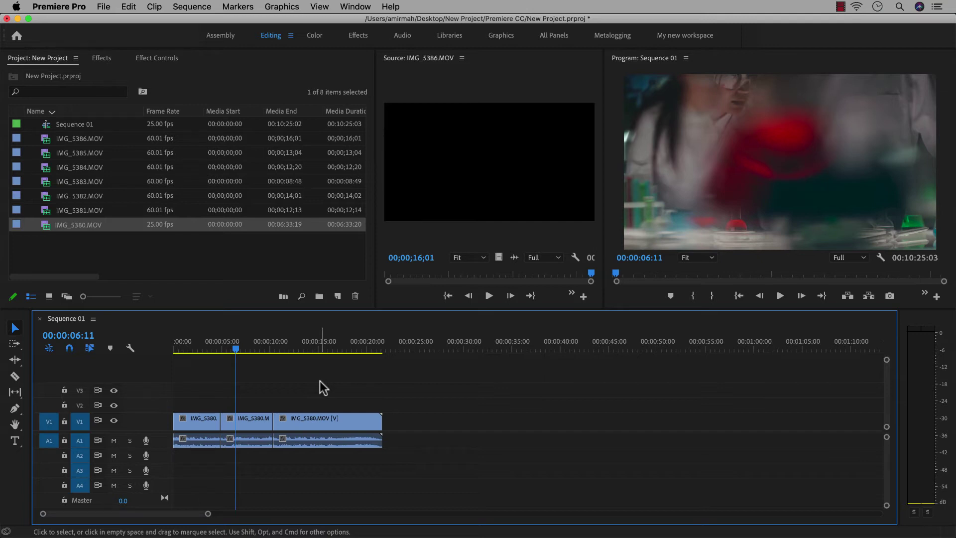
- Move the playhead to 00:00:11:23 and duplicate the third IMG_5380.MOV clip with its audio to about 00:00:22 on V1
key("alt")
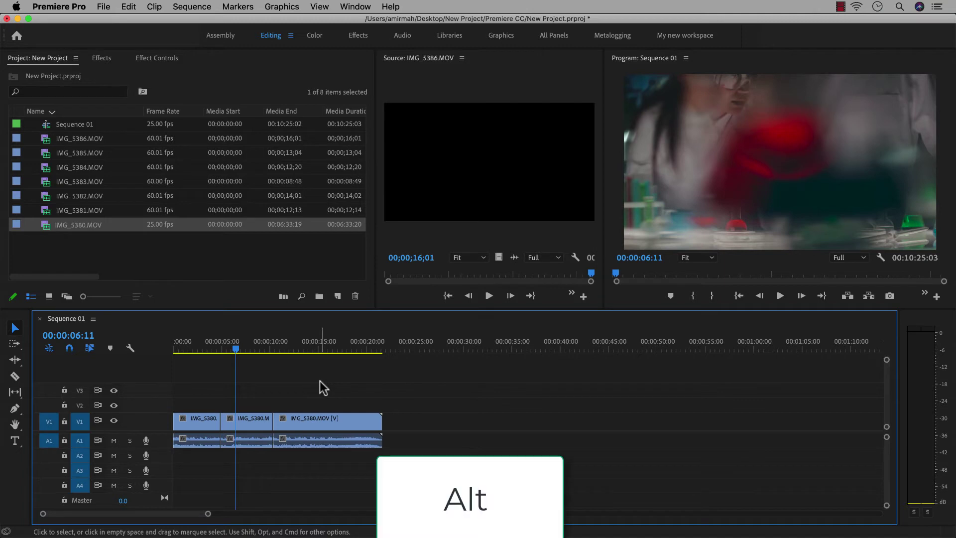
key("alt")
left_click_drag(226, 339, 289, 349)
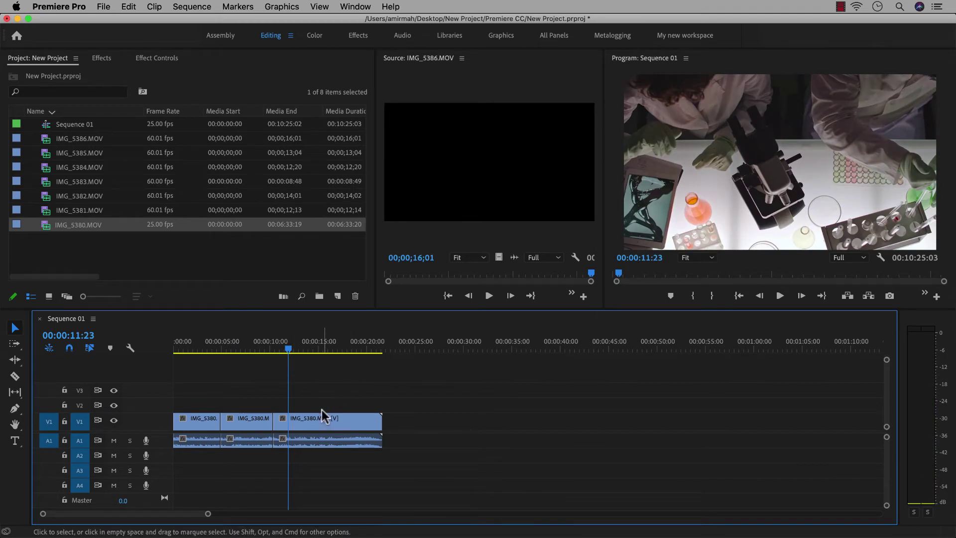
left_click(313, 425)
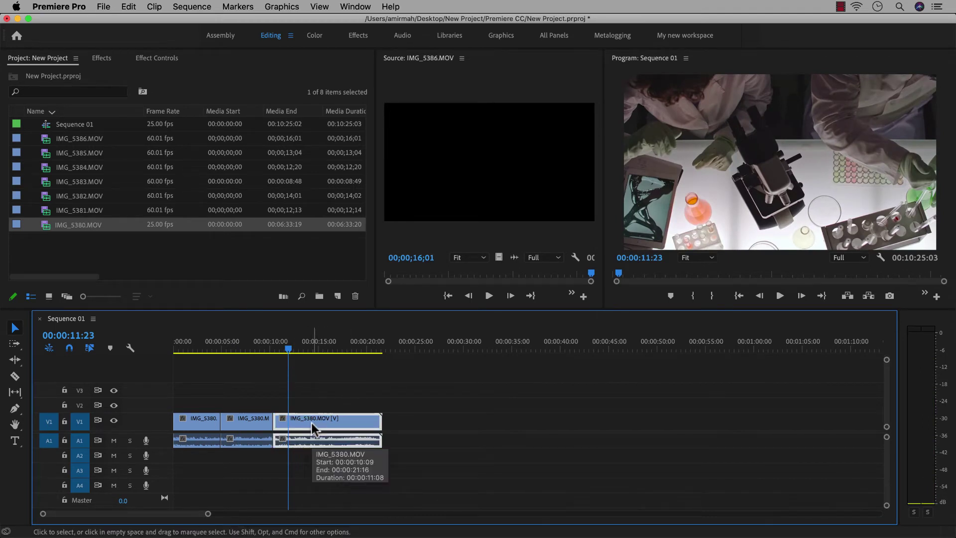
left_click_drag(302, 426, 413, 419)
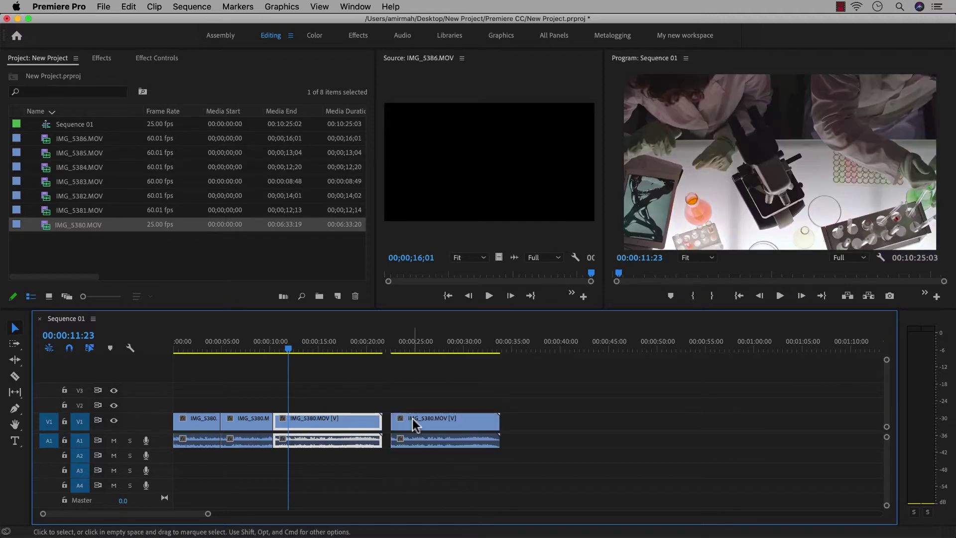
- Duplicate the third IMG_5380.MOV clip with audio onto V2 directly above it and onto V3 above the V1 copy
mouse_move(412, 419)
left_click_drag(325, 420, 326, 406)
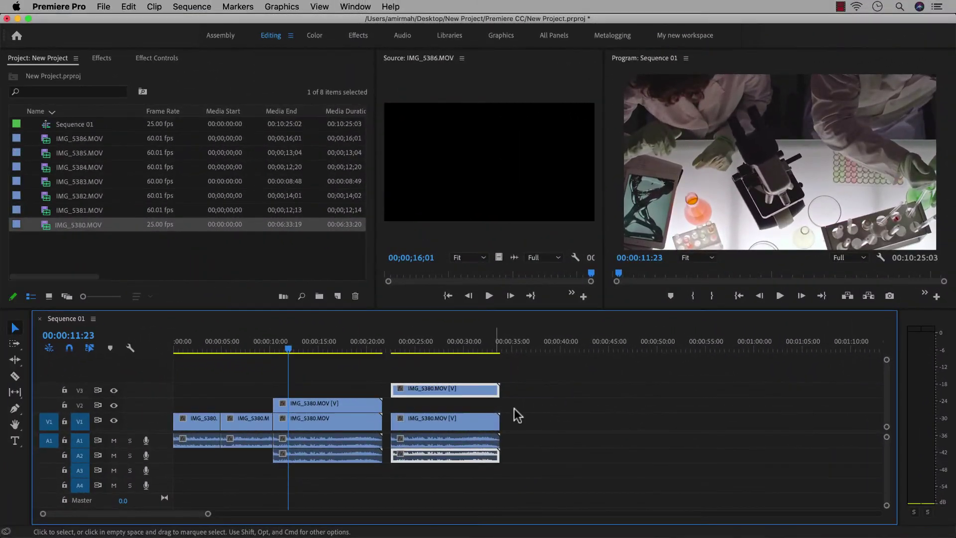
left_click(548, 400)
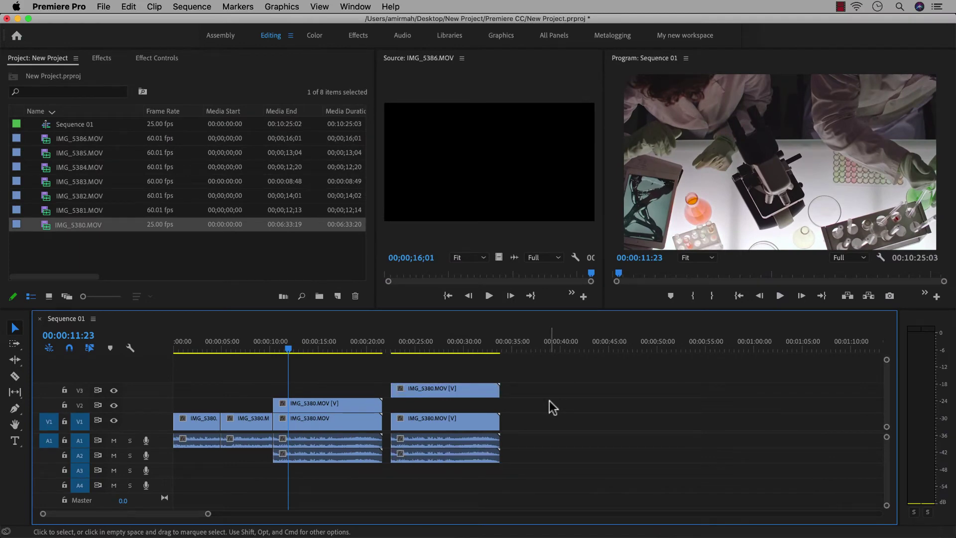
- Duplicate only the video part of the IMG_5380.MOV clip on V2 to about 00:00:35 on the same track
left_click(295, 406)
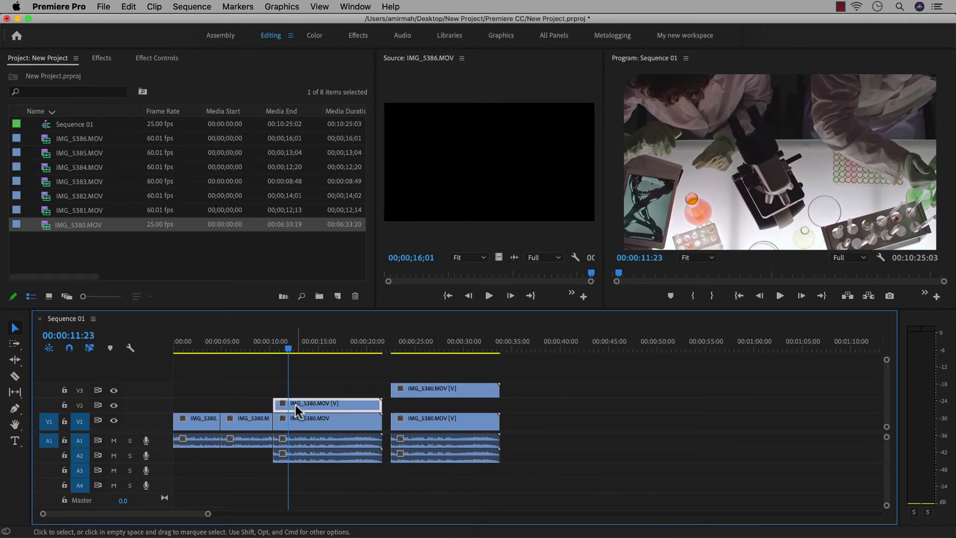
left_click_drag(302, 402, 538, 415)
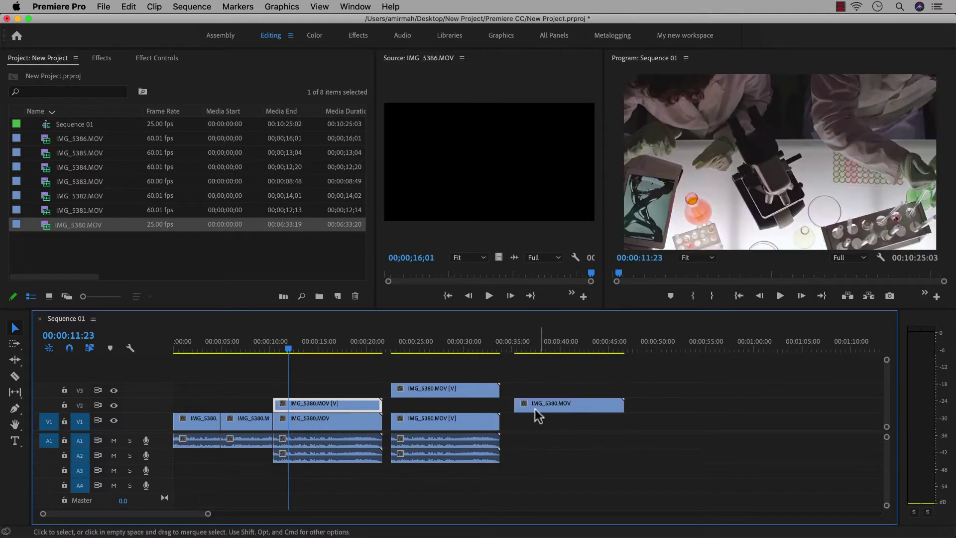
left_click(332, 457)
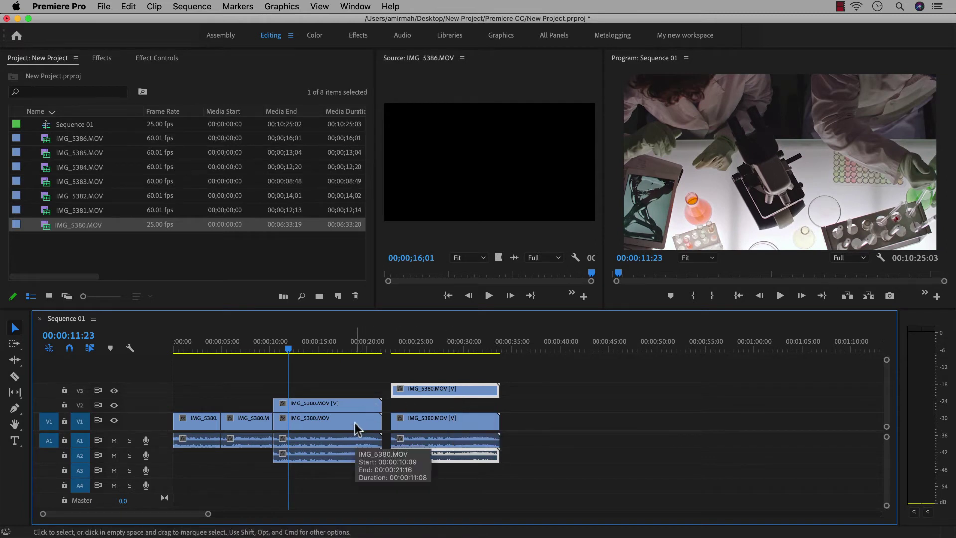
left_click(549, 404)
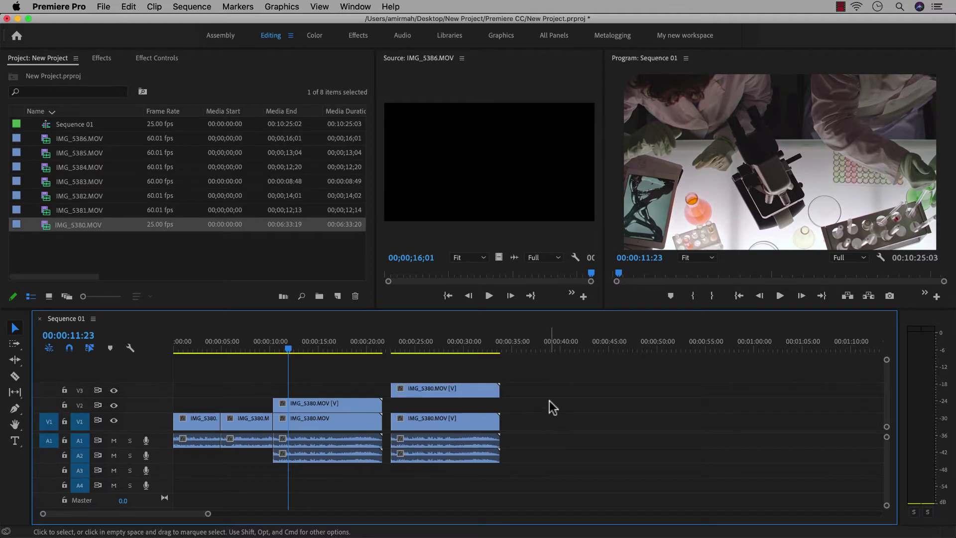
left_click(295, 406)
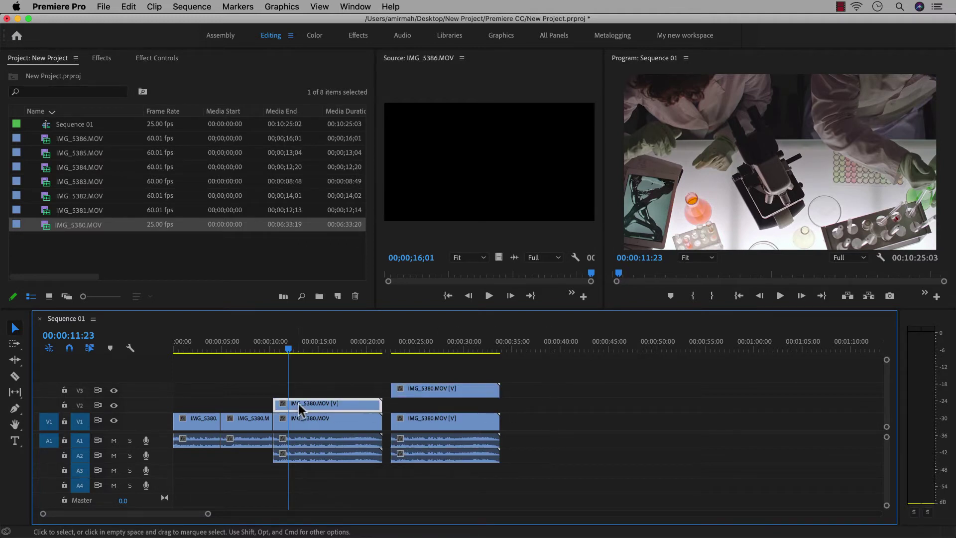
left_click_drag(298, 404, 538, 406)
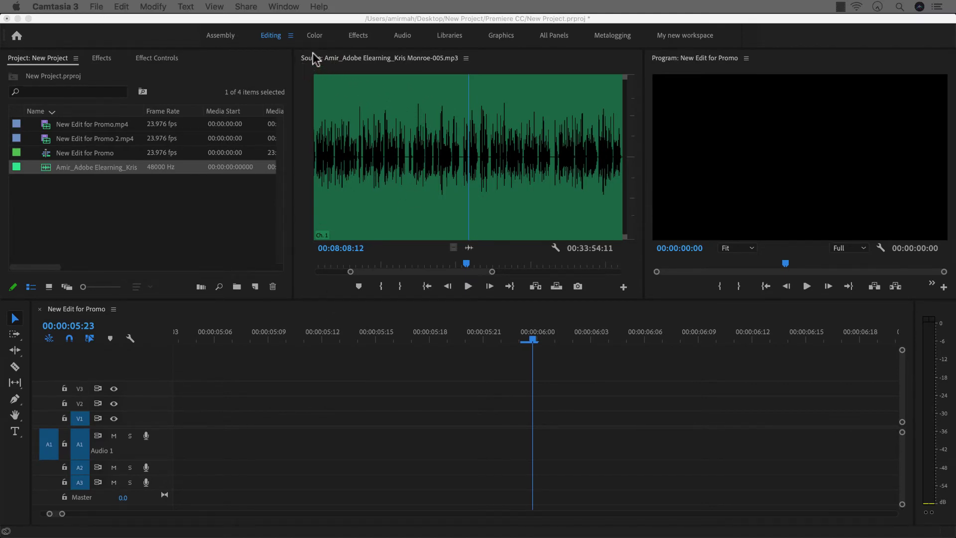
- Scrub the mp3 recording's waveform in the Source Monitor, and set New Edit for Promo 2.mp4 to display as Audio Waveform
left_click(466, 263)
left_click_drag(470, 264, 448, 273)
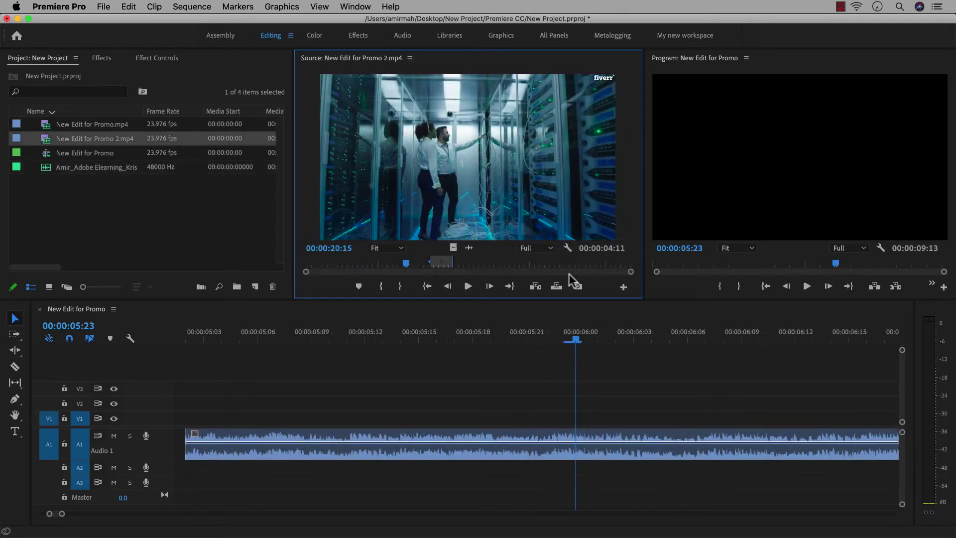
left_click(568, 248)
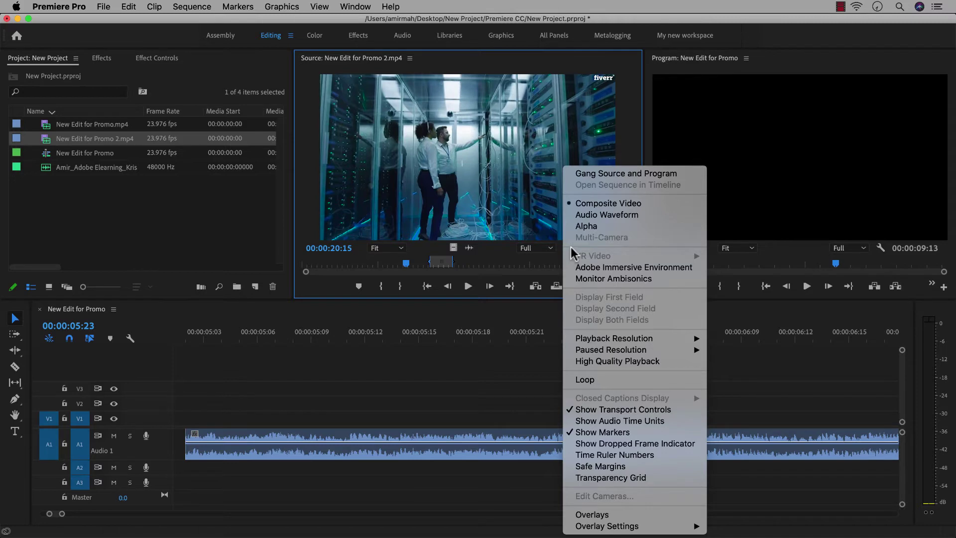
left_click(591, 215)
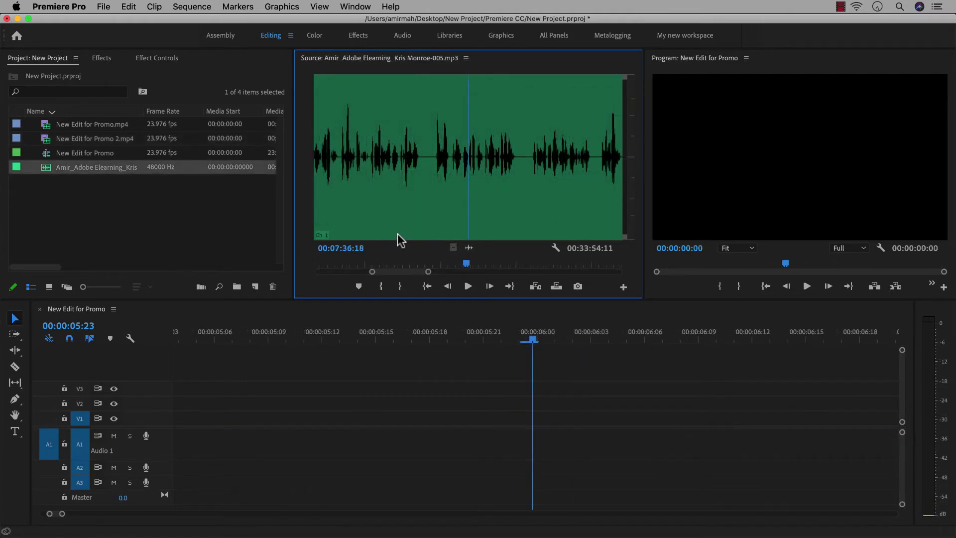
- Open New Edit for Promo.mp4 in the Source Monitor and display it as Audio Waveform
double_click(46, 125)
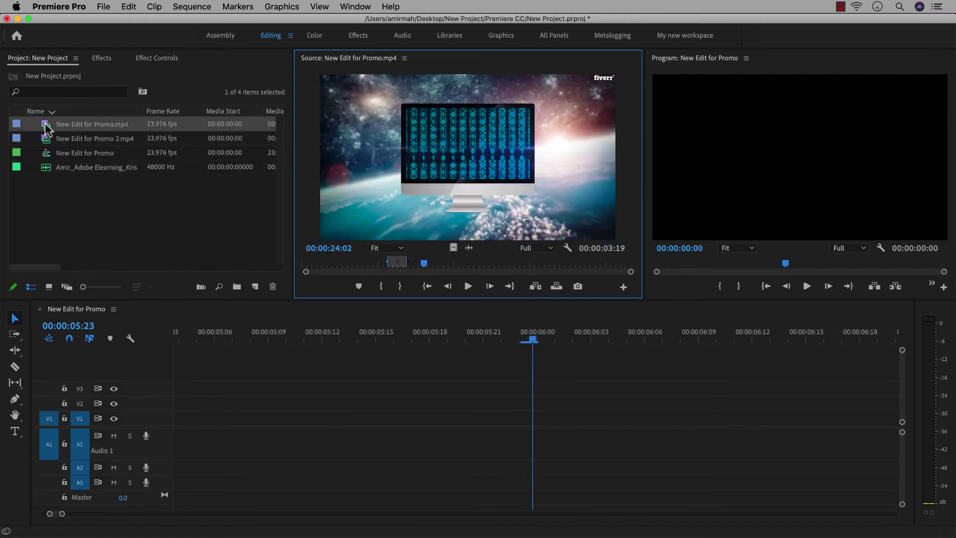
left_click(566, 249)
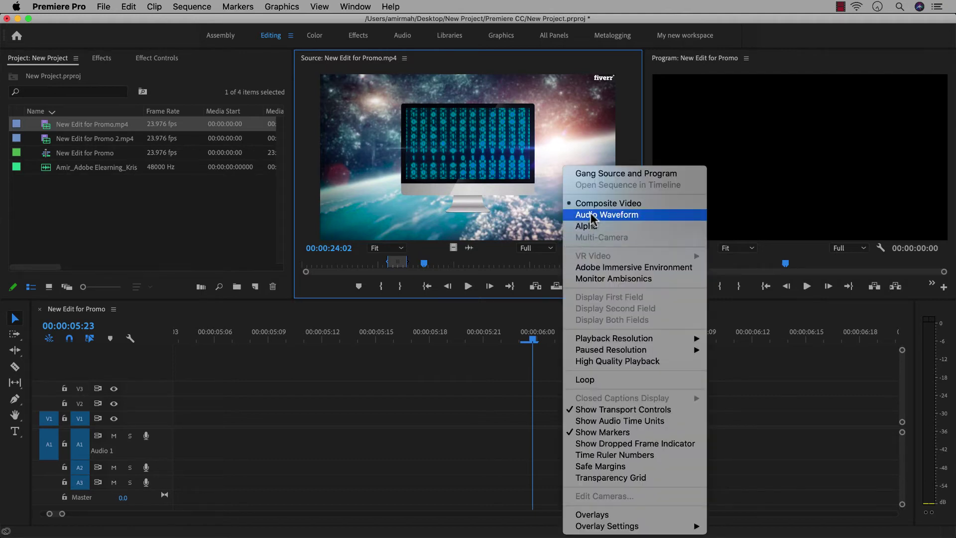
left_click(606, 214)
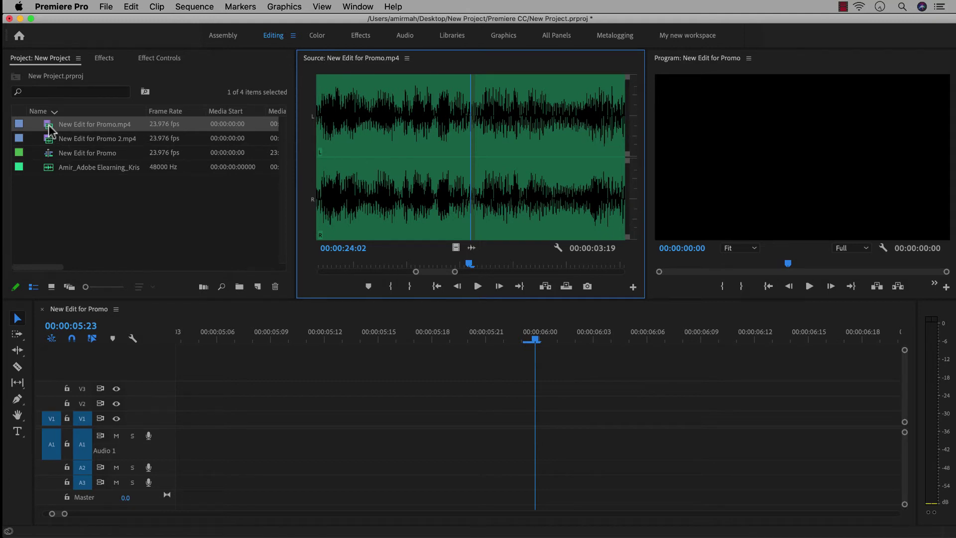
mouse_move(49, 131)
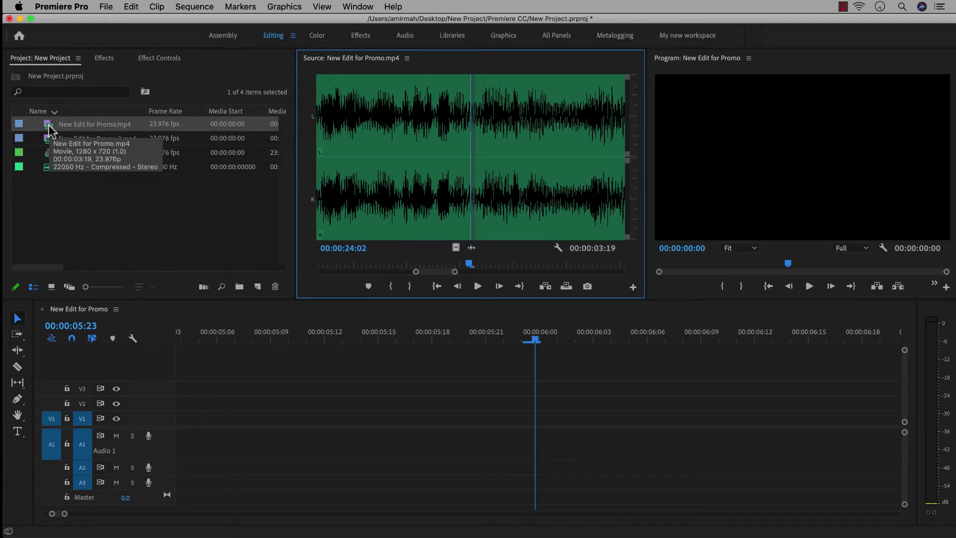
- Show New Edit for Promo 2.mp4 in the Source Monitor, choosing it from the source clips already opened
double_click(48, 126)
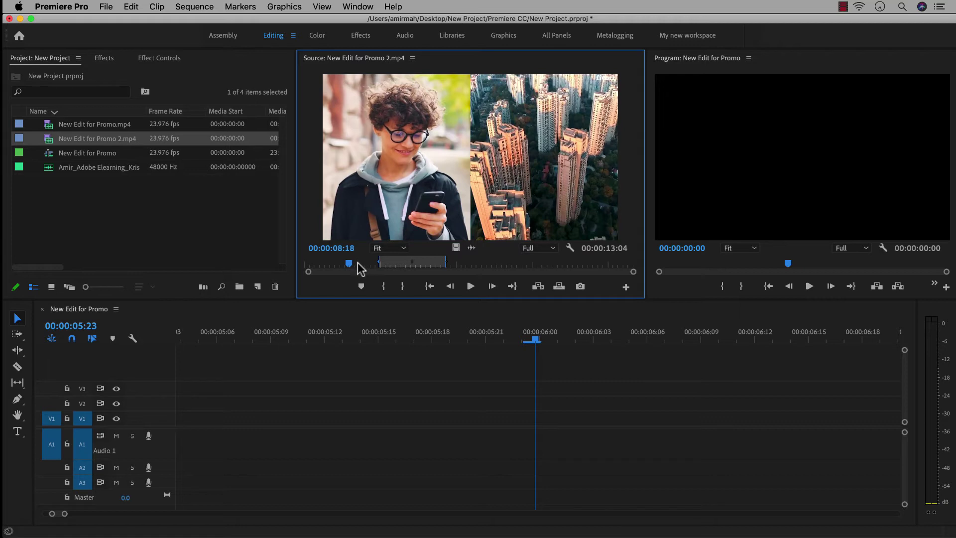
left_click(412, 59)
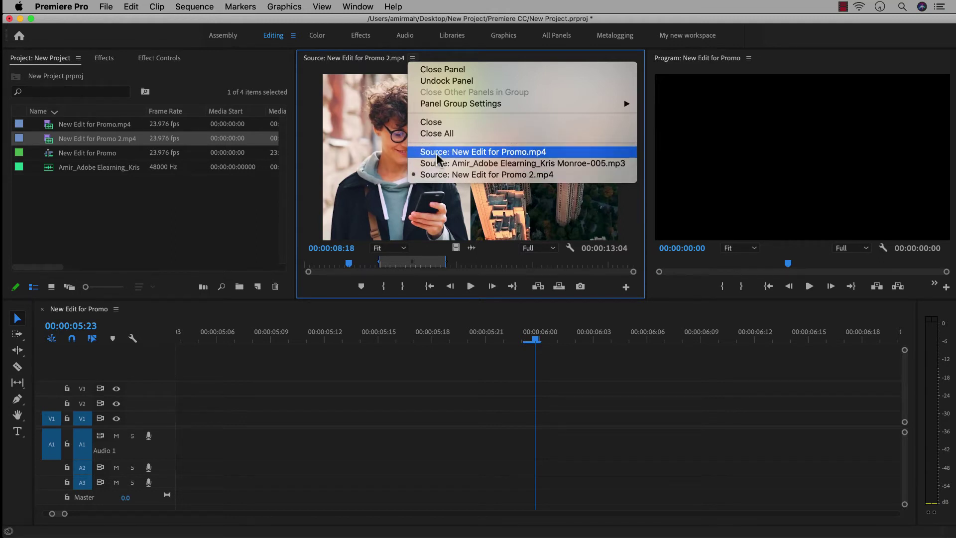
left_click(436, 175)
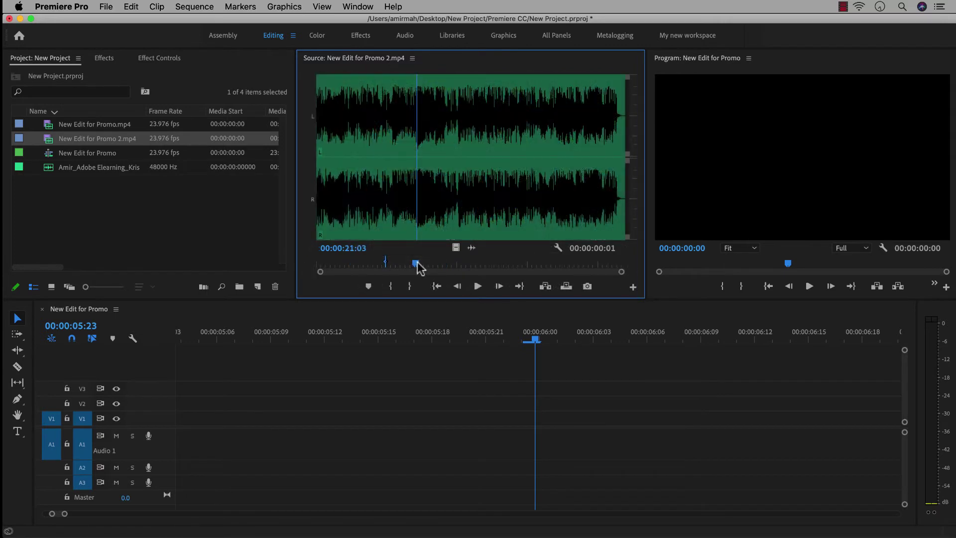
- Mark an In point at 00:00:25:08 and an Out point at about 00:00:29:18 on the New Edit for Promo 2.mp4 waveform
left_click_drag(417, 267, 438, 266)
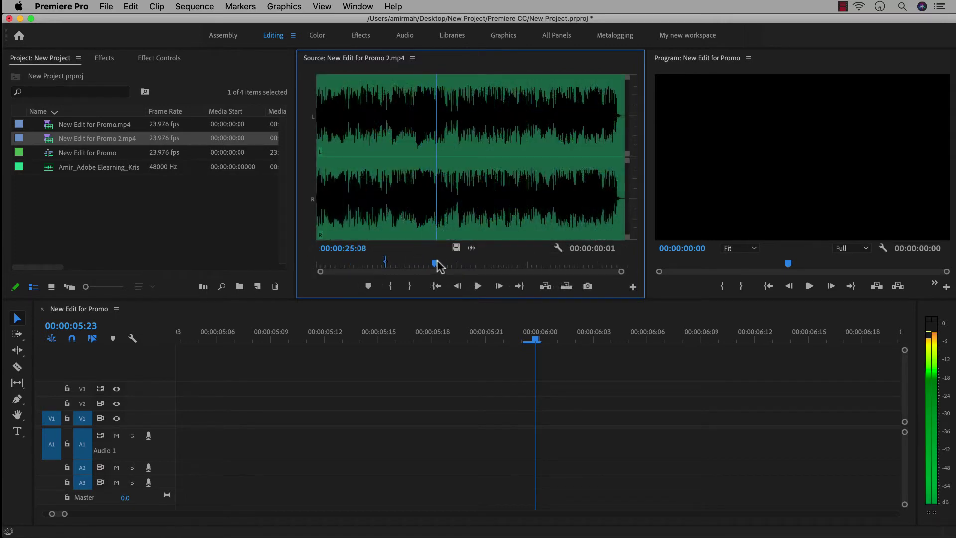
left_click(388, 287)
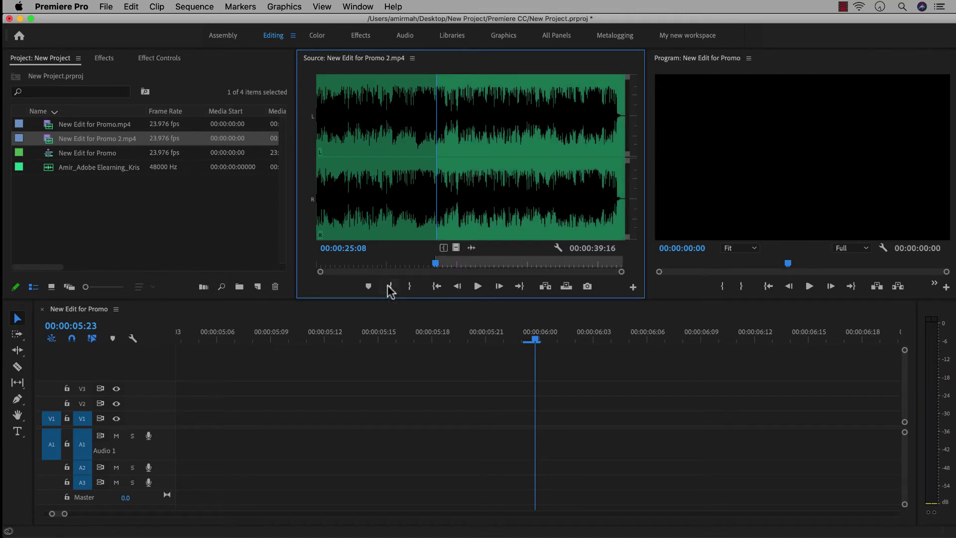
left_click_drag(438, 267, 459, 267)
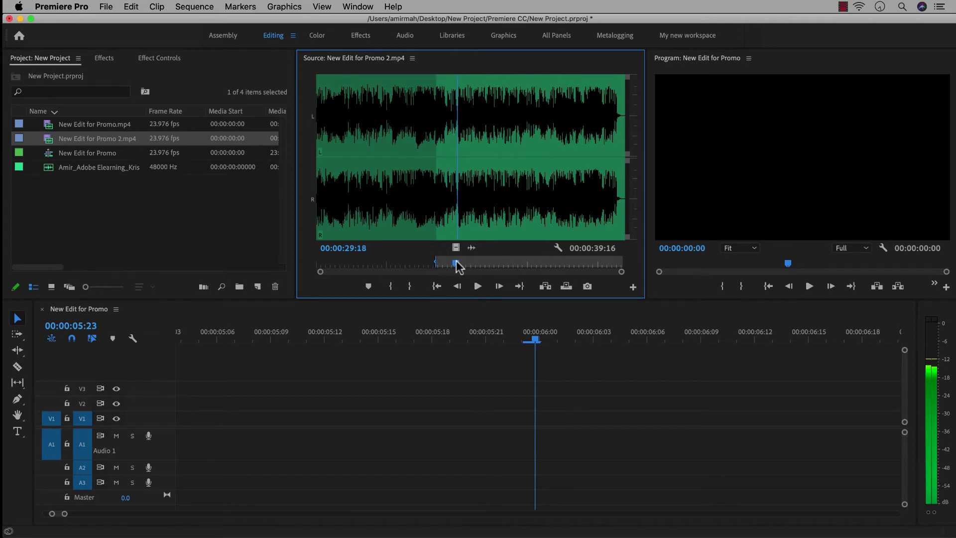
left_click(411, 287)
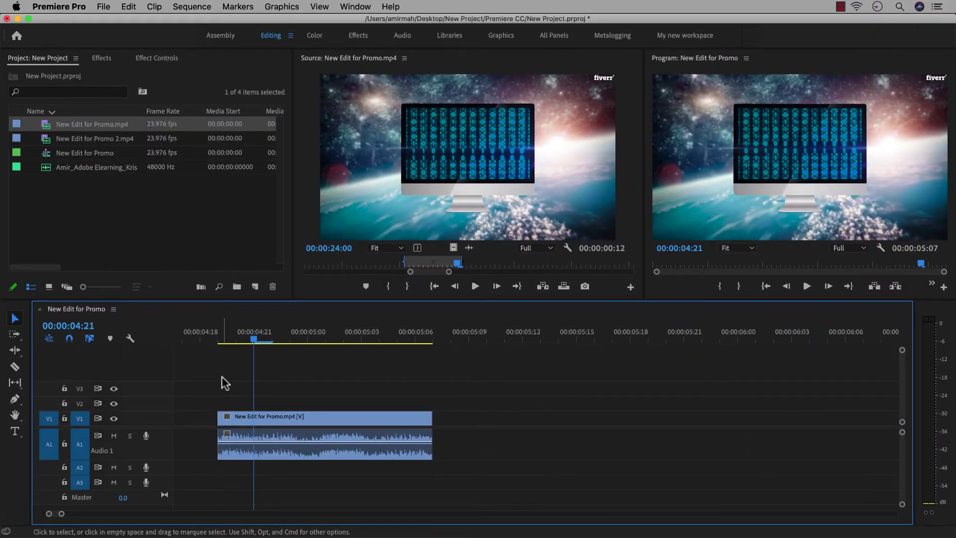
- Show audio time units in the New Edit for Promo sequence and open the Timeline display settings to the audio waveform option
left_click(113, 309)
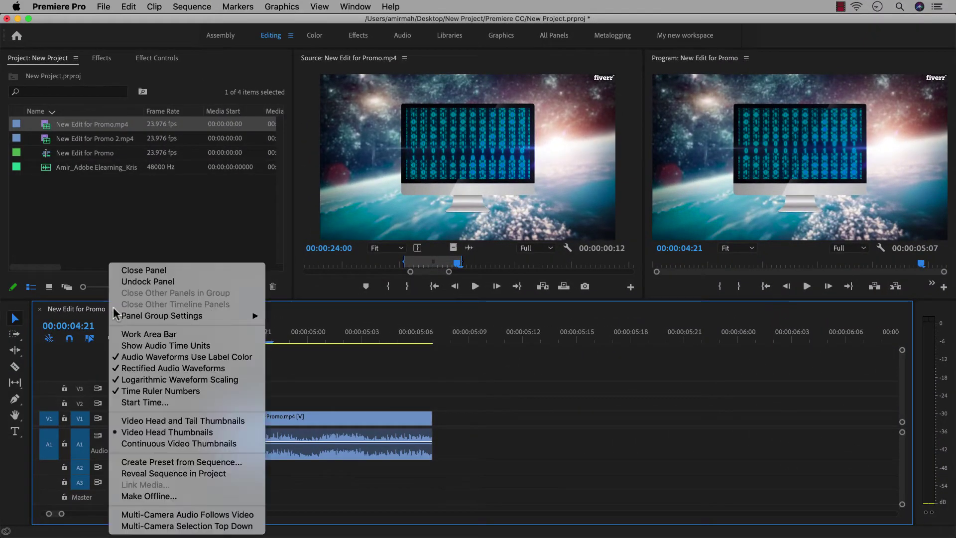
left_click(134, 346)
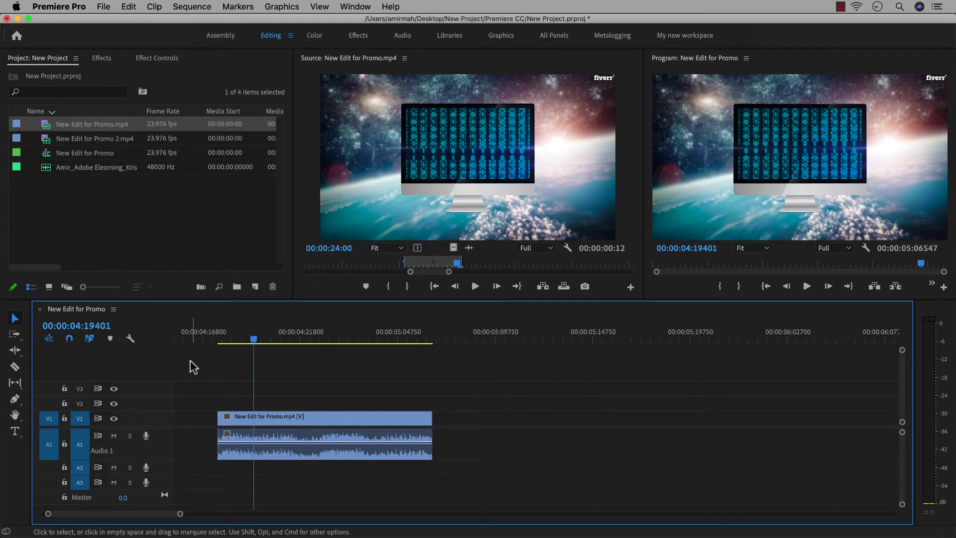
left_click(130, 339)
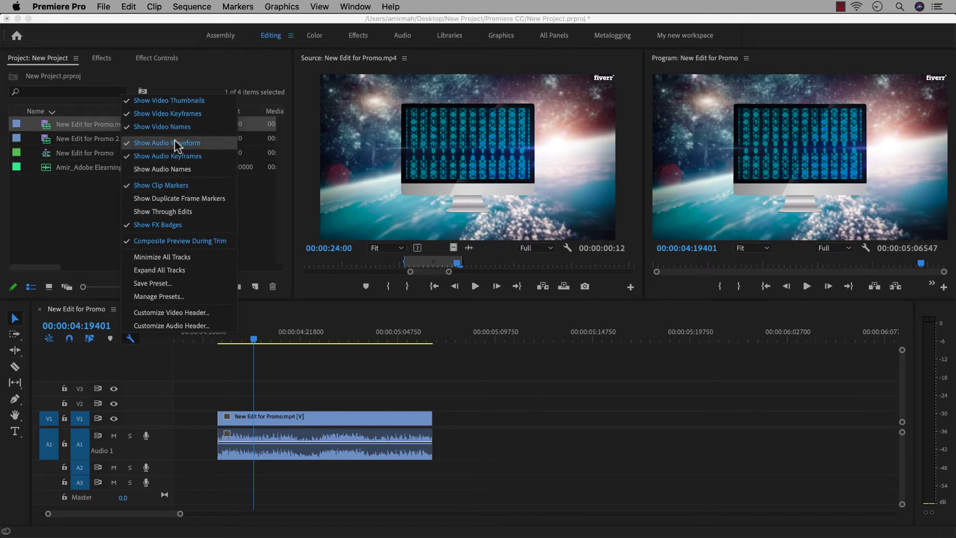
- Trim the New Edit for Promo.mp4 clip to start at about 00:00:04:20320 and end at about 00:00:05:03788, and move the playhead near its end
left_click(227, 371)
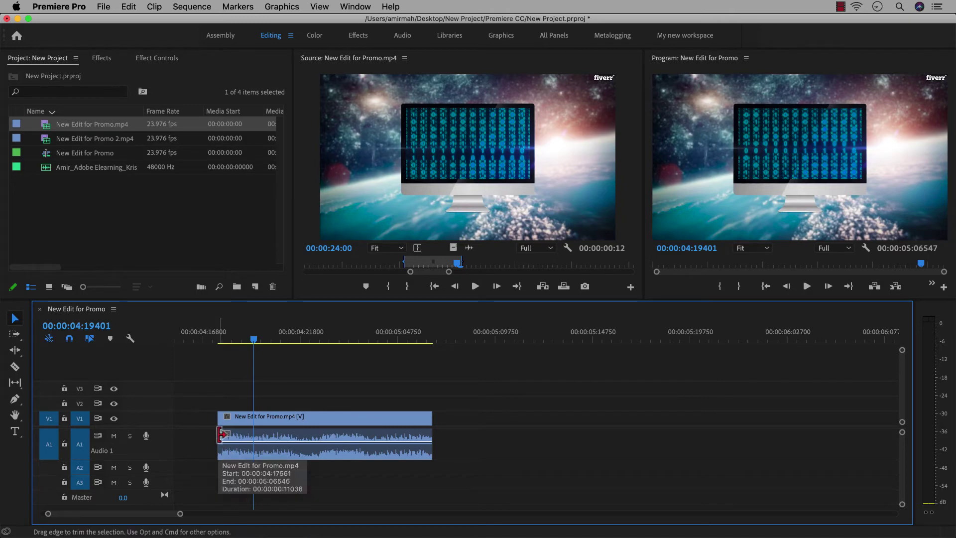
left_click_drag(222, 435, 271, 436)
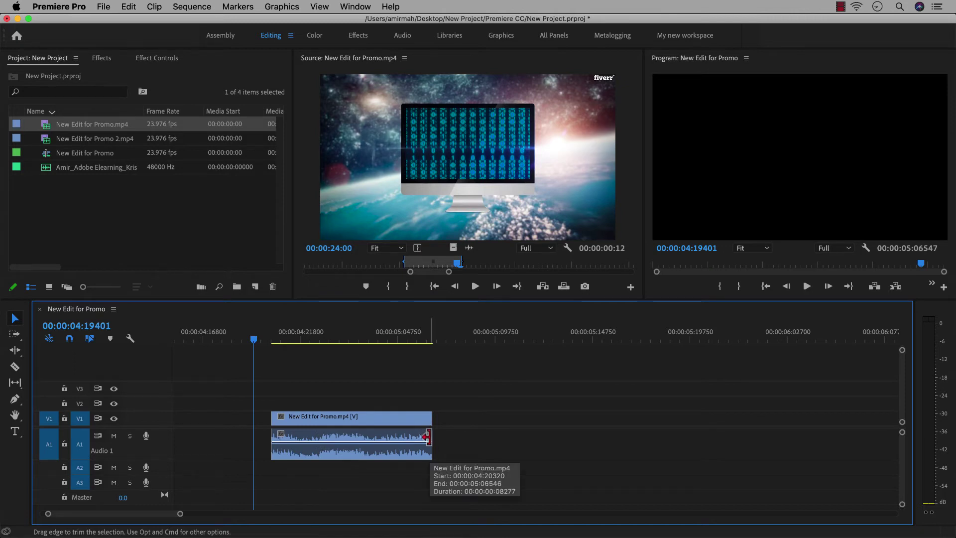
left_click_drag(426, 437, 370, 437)
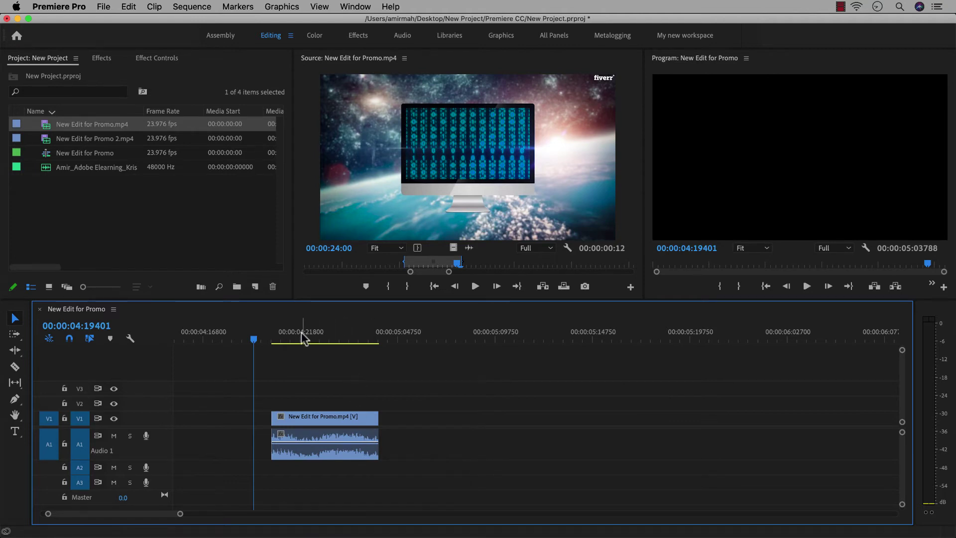
left_click_drag(309, 336, 376, 339)
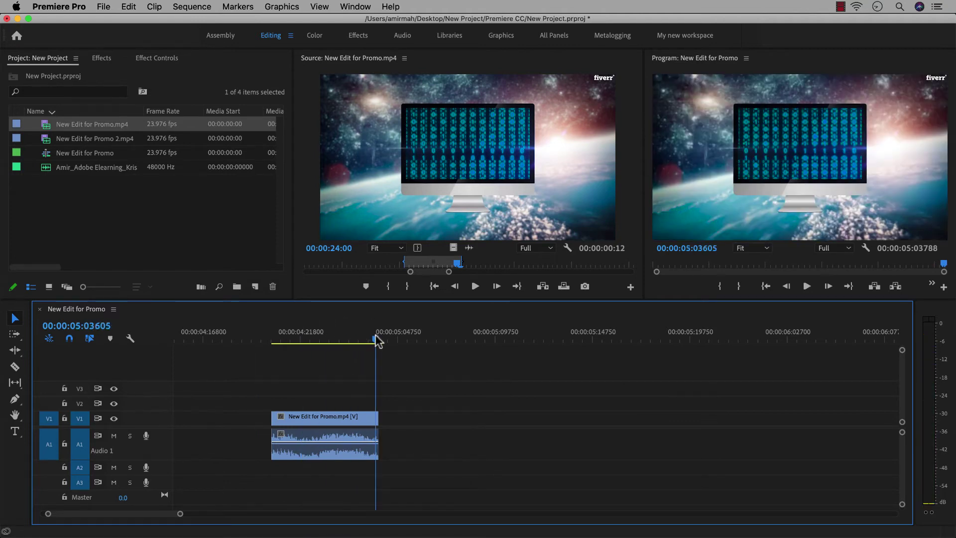
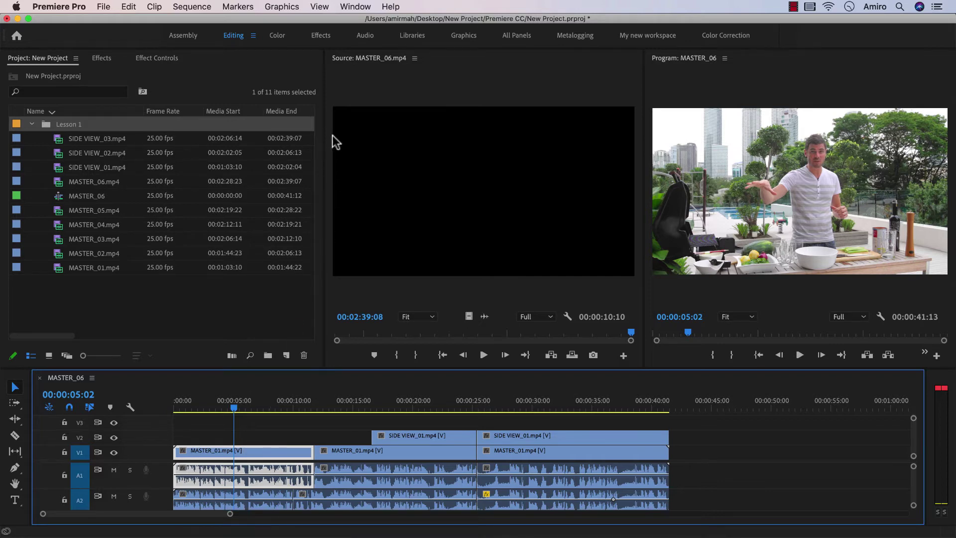
- Open the Audio Track Mixer for MASTER_06, set the Audio 1 track volume to -6.5 dB and play the sequence
left_click(355, 7)
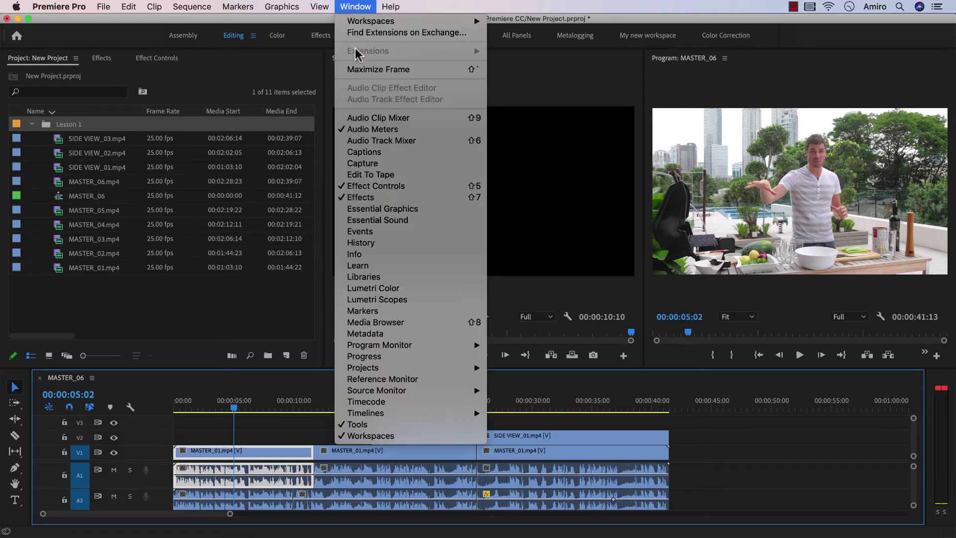
left_click(376, 142)
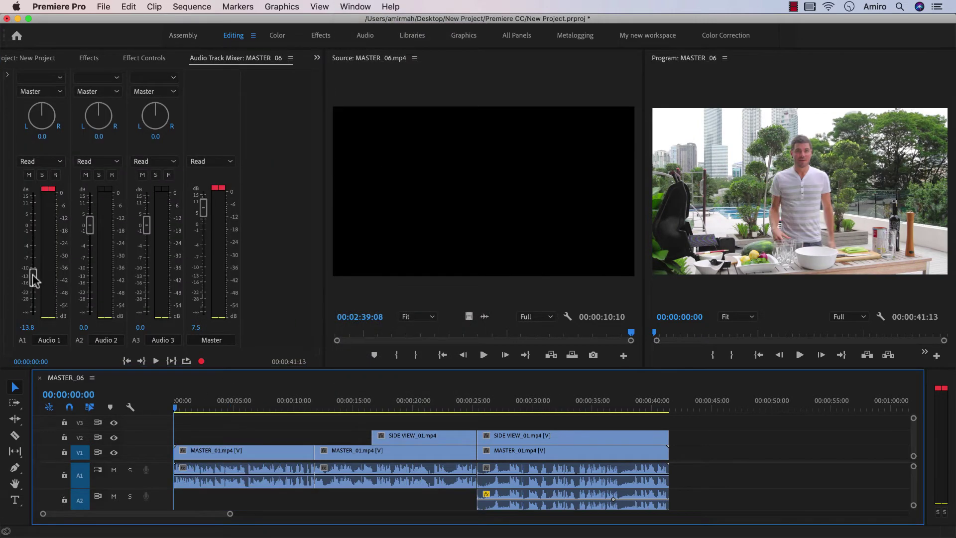
left_click_drag(33, 278, 33, 257)
key("space")
key("space")
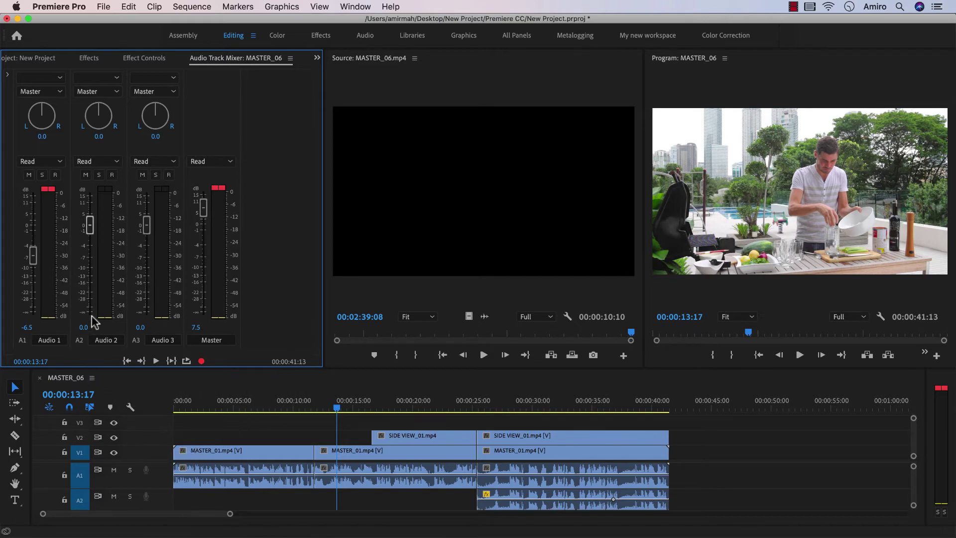
- Mute and unmute the Audio 1 track from the mixer, and repeat it from the A1 track header in the timeline
left_click(29, 175)
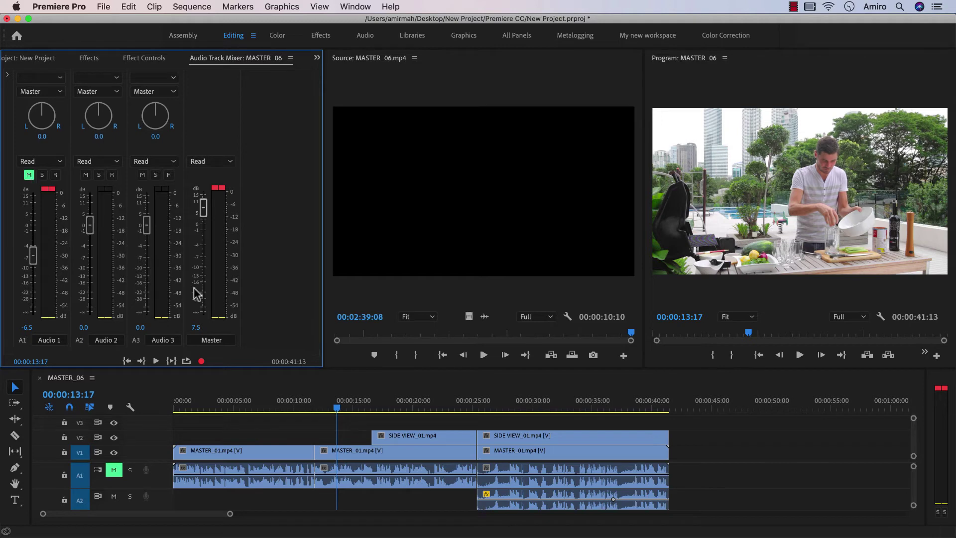
left_click(29, 175)
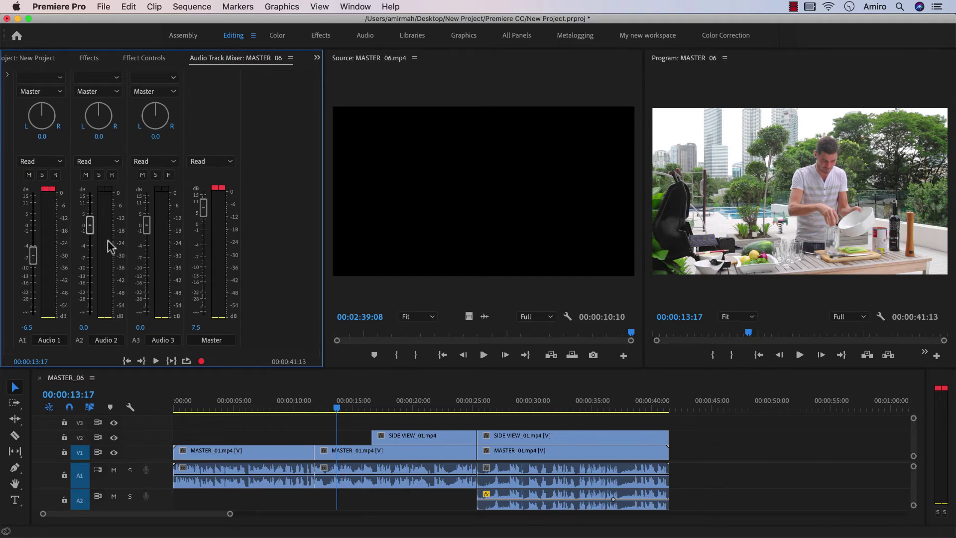
left_click(114, 470)
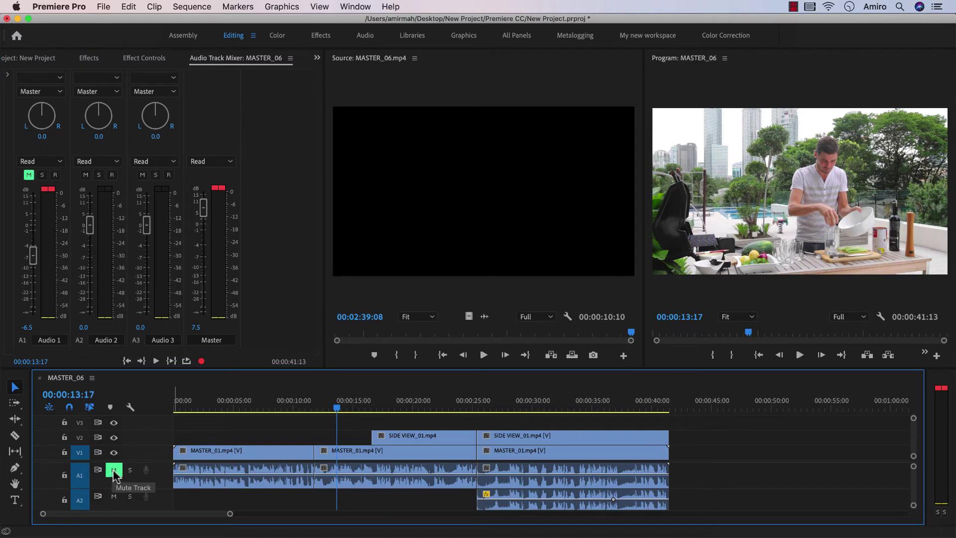
left_click(114, 471)
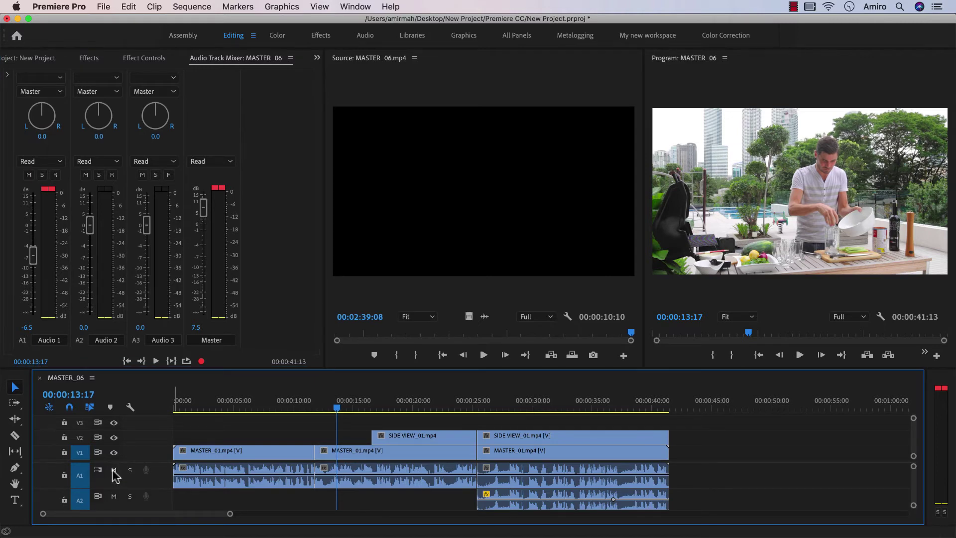
- Solo the Audio 1 track from the timeline header and turn the solo off from the mixer
left_click(130, 470)
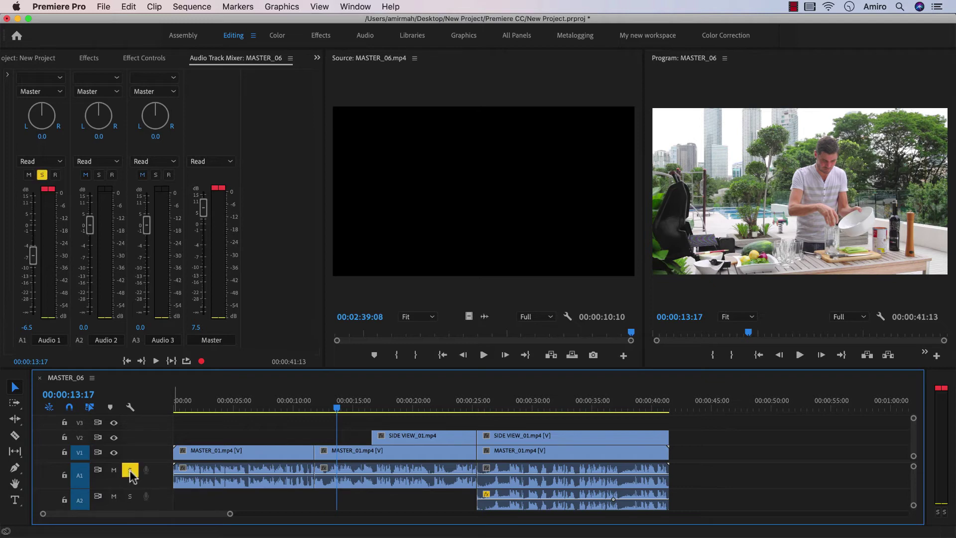
left_click(42, 175)
left_click(42, 176)
left_click(43, 175)
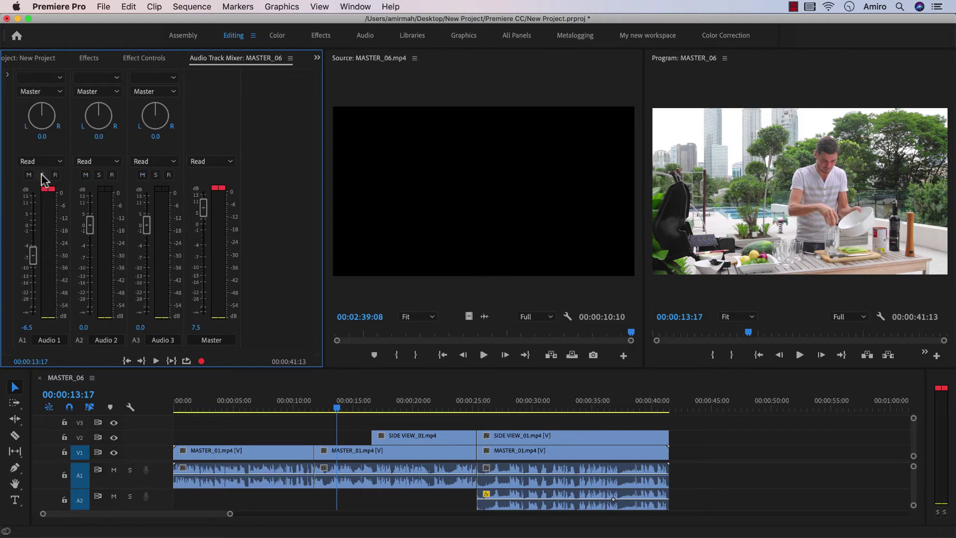
left_click_drag(708, 471, 271, 493)
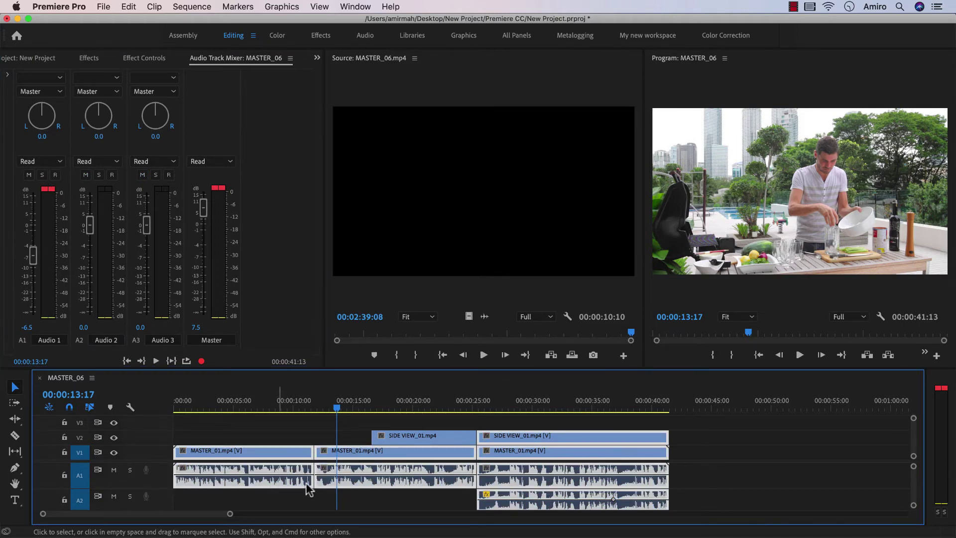
left_click(755, 451)
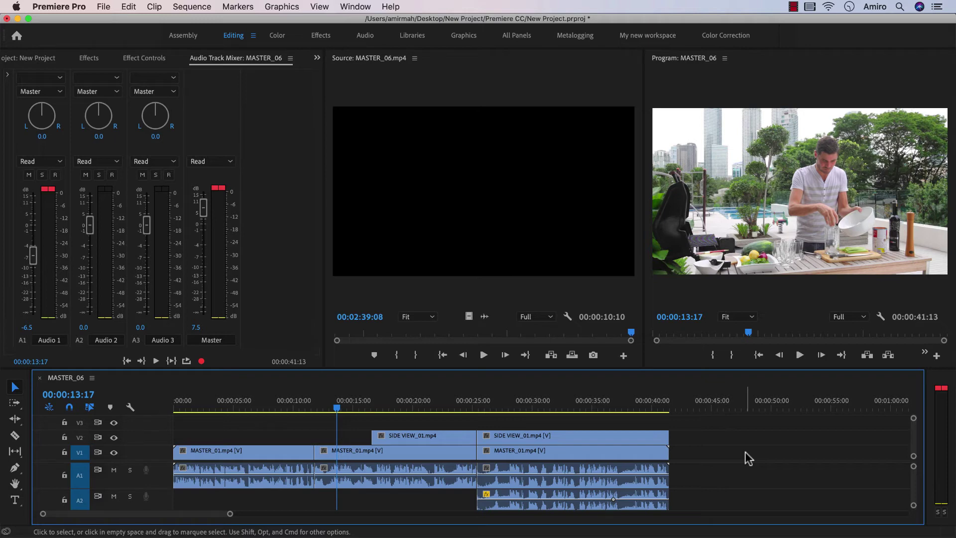
- Hide the Audio 2 and Audio 3 tracks in the Audio Track Mixer
left_click(290, 58)
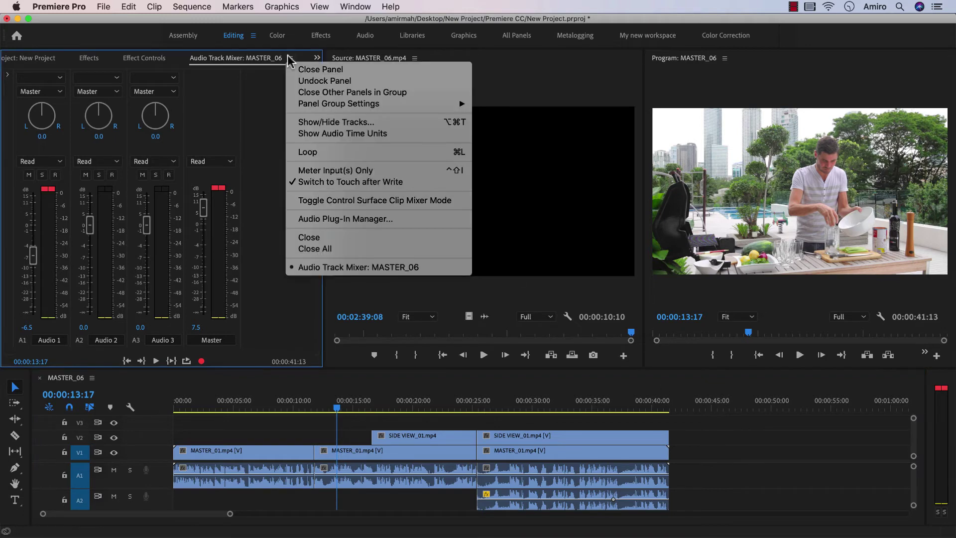
left_click(308, 124)
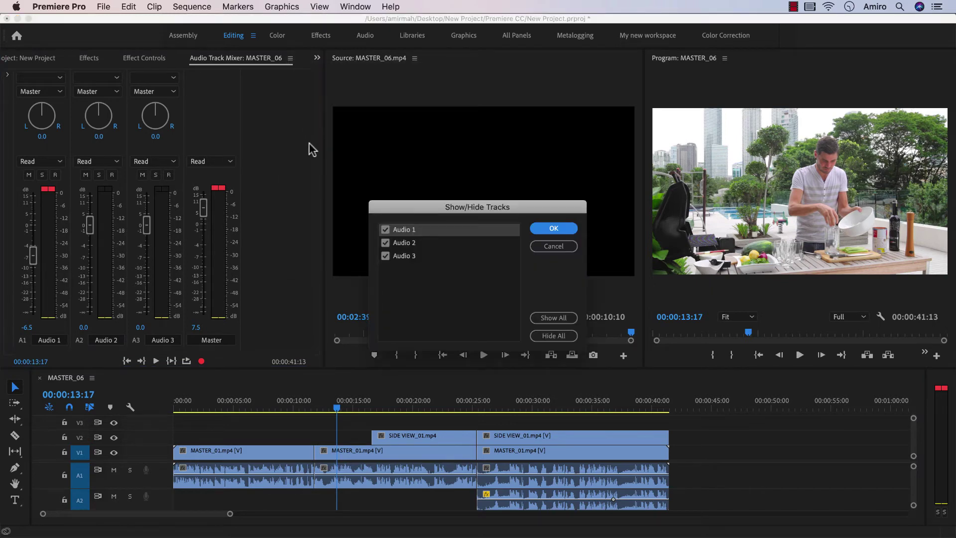
left_click(386, 256)
left_click(386, 243)
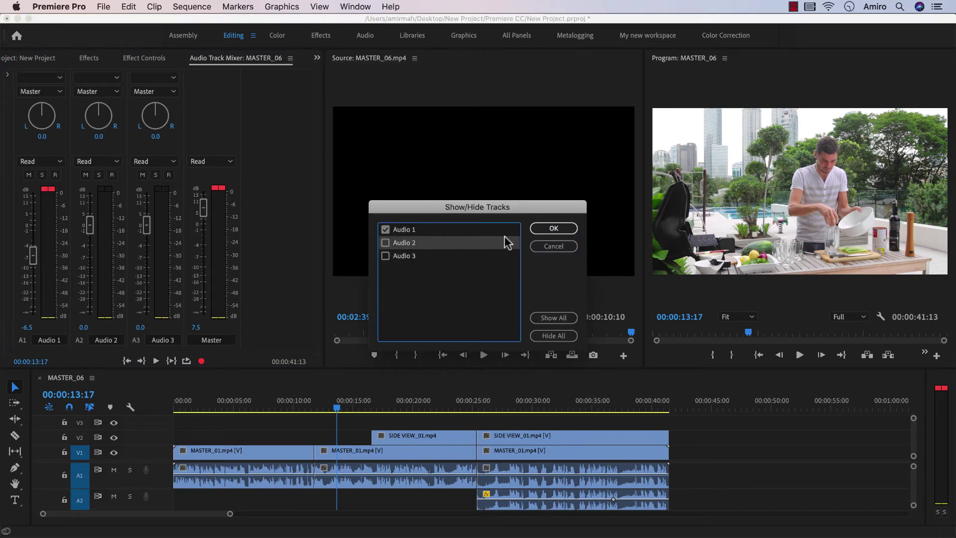
left_click(551, 230)
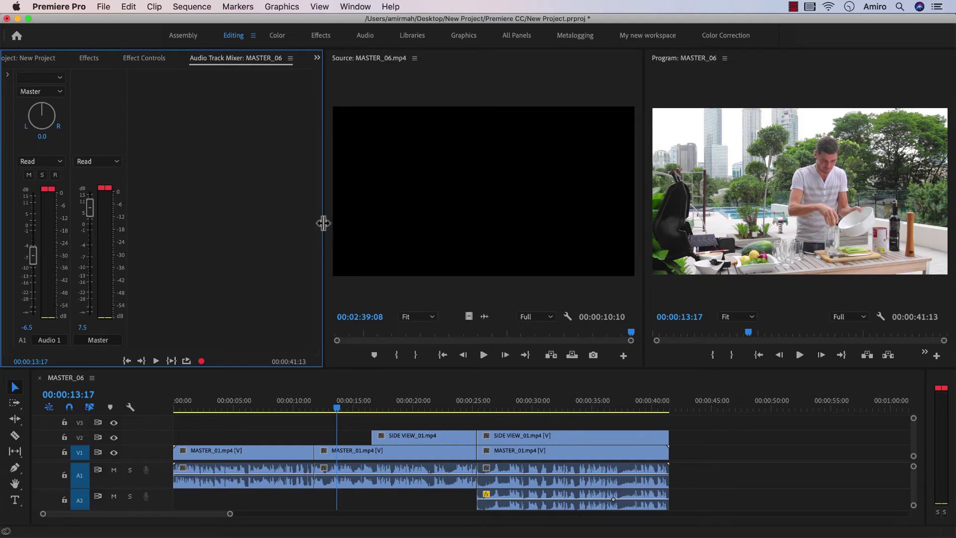
- Widen the Audio Track Mixer panel and show the Audio 2 and Audio 3 tracks in it again
left_click_drag(323, 222, 354, 220)
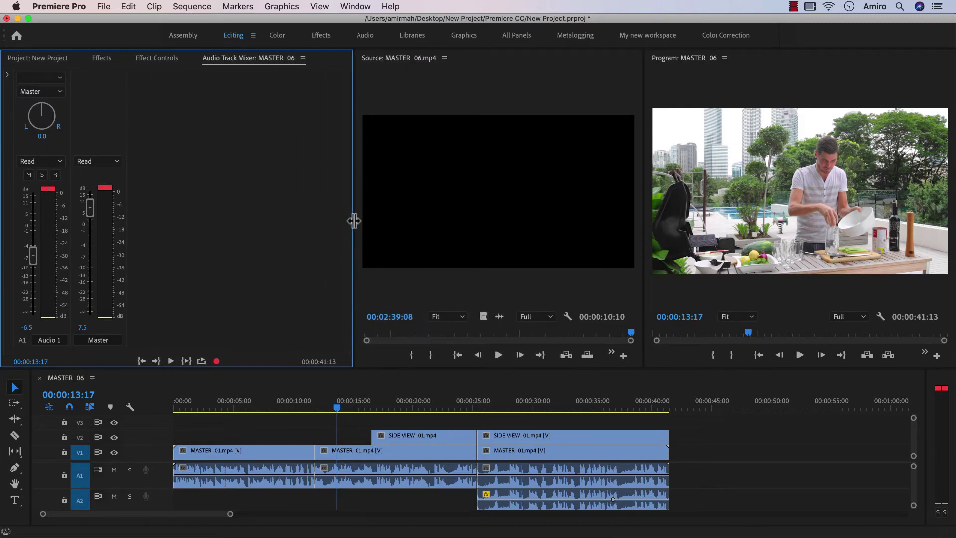
left_click(303, 58)
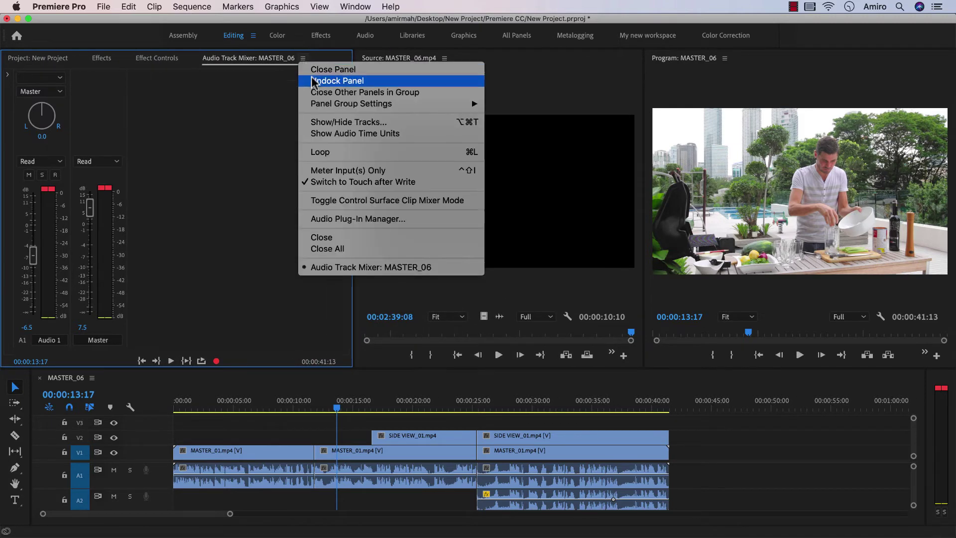
left_click(342, 122)
left_click(413, 240)
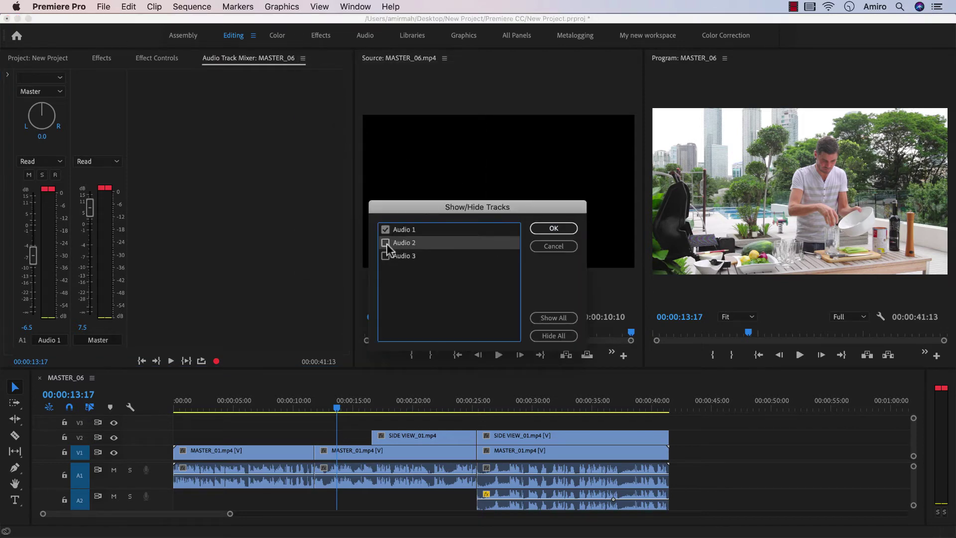
left_click(385, 242)
left_click(386, 256)
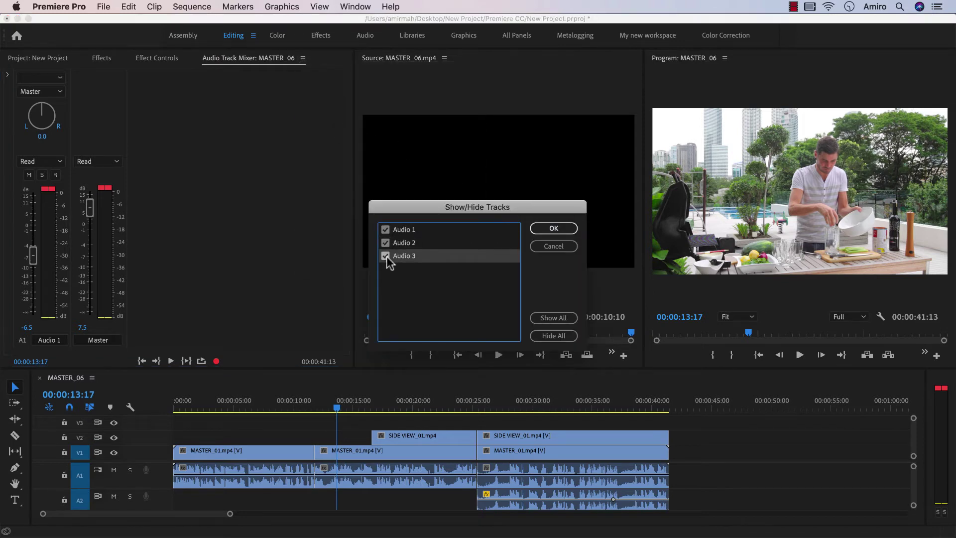
left_click(550, 227)
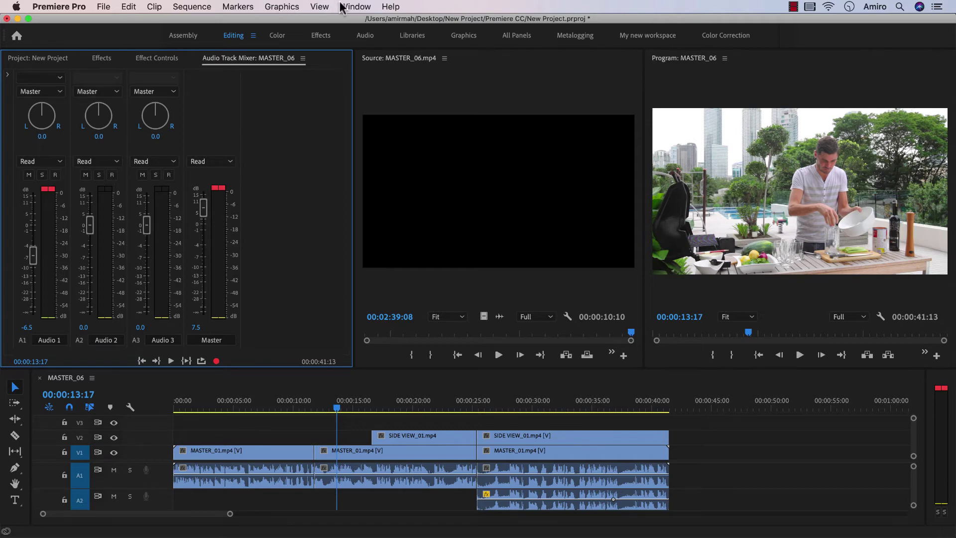
- Tag the last MASTER_01.mp4 clip on track A1 as Dialogue in Essential Sound and auto-match its loudness
left_click(355, 7)
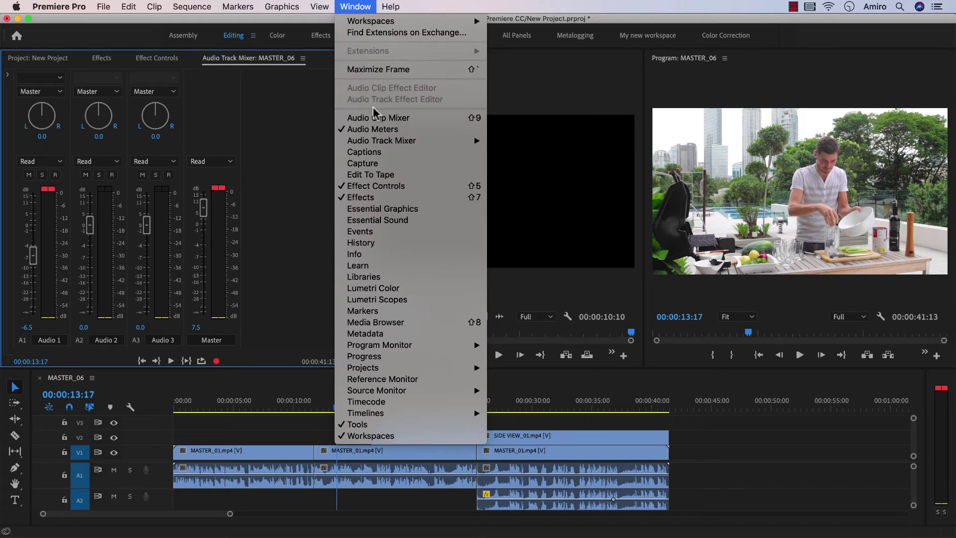
left_click(380, 222)
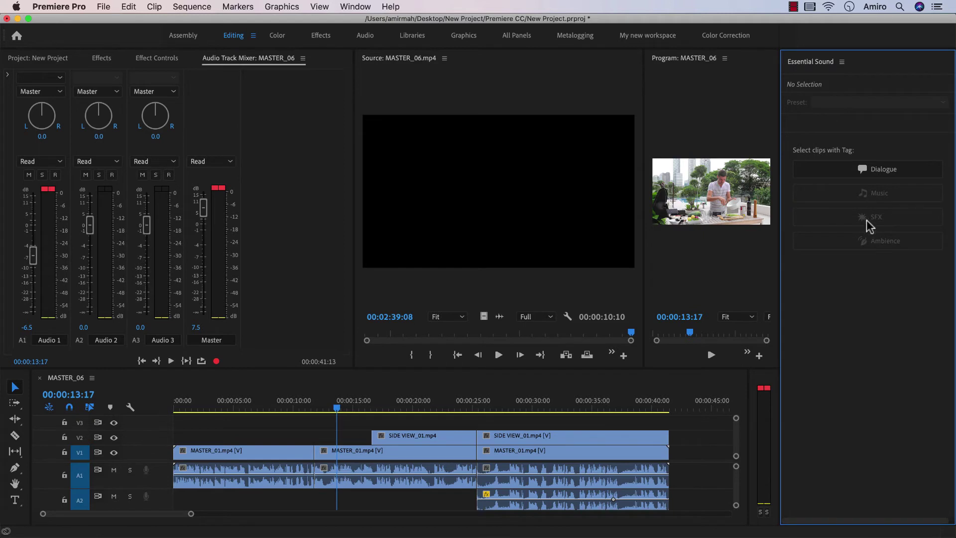
left_click(463, 480)
left_click(543, 476)
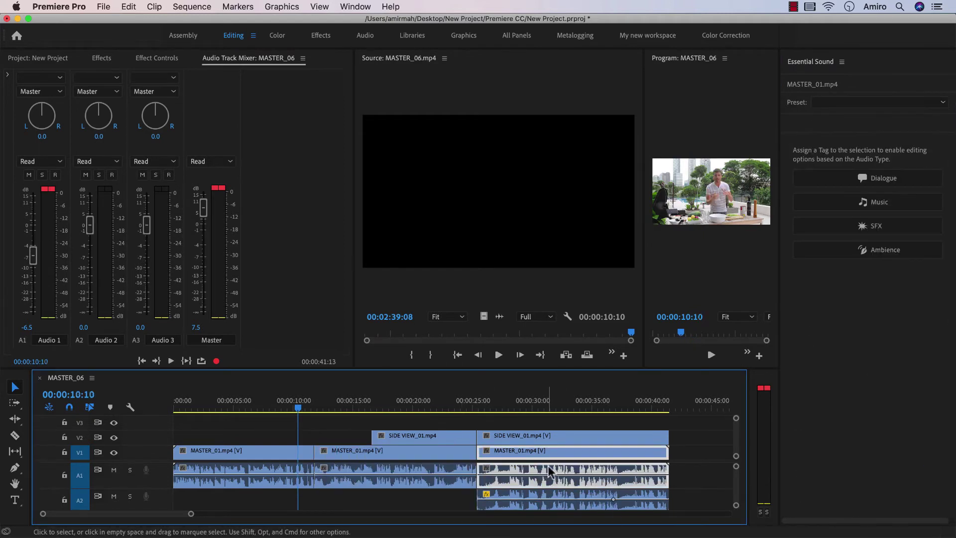
left_click(822, 182)
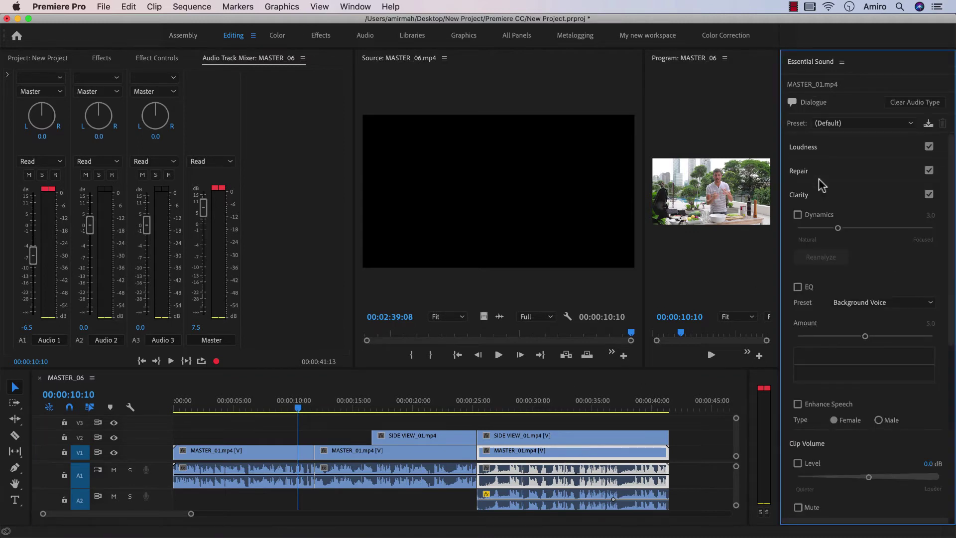
left_click(815, 147)
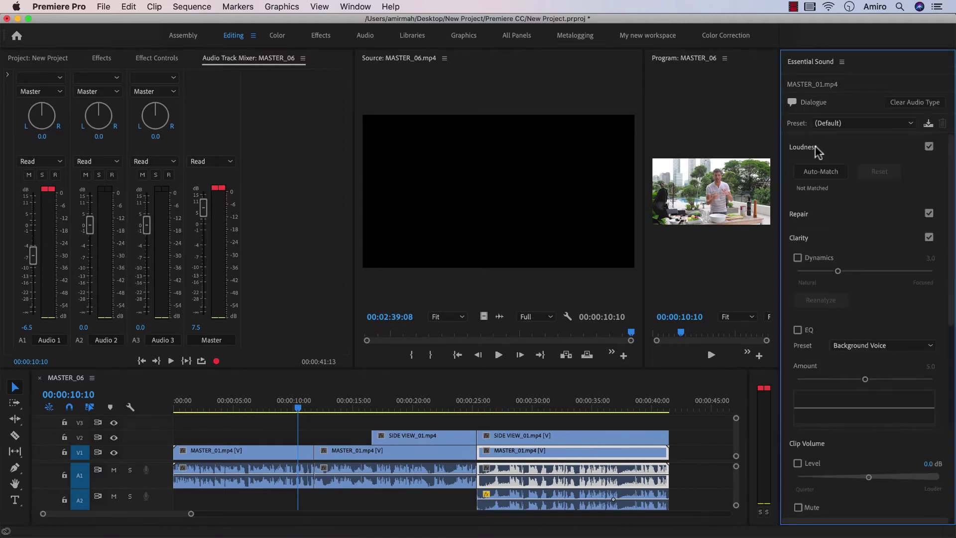
left_click(813, 174)
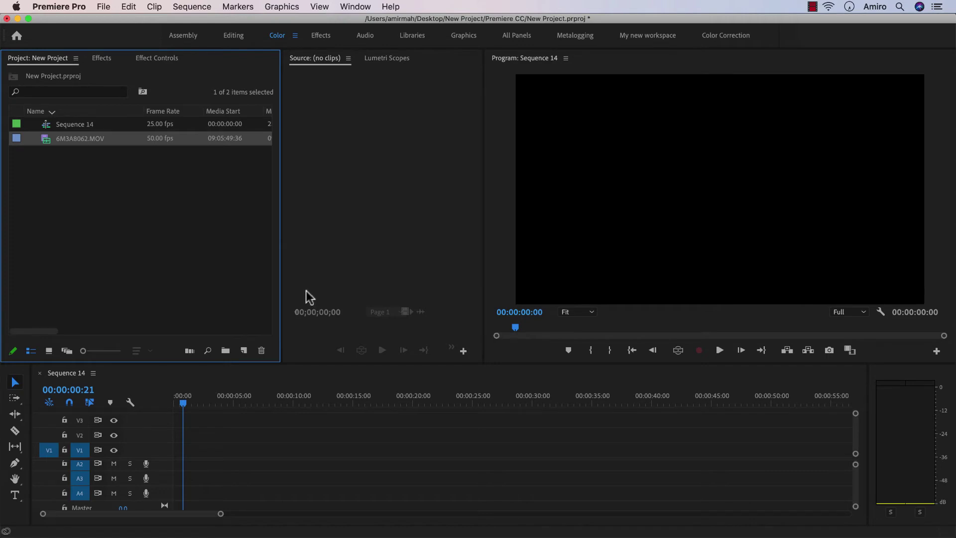
- Place 6M3A8062.MOV on track V2 of Sequence 14 at the playhead and select the clip's Motion effect in Effect Controls
left_click_drag(87, 155, 190, 435)
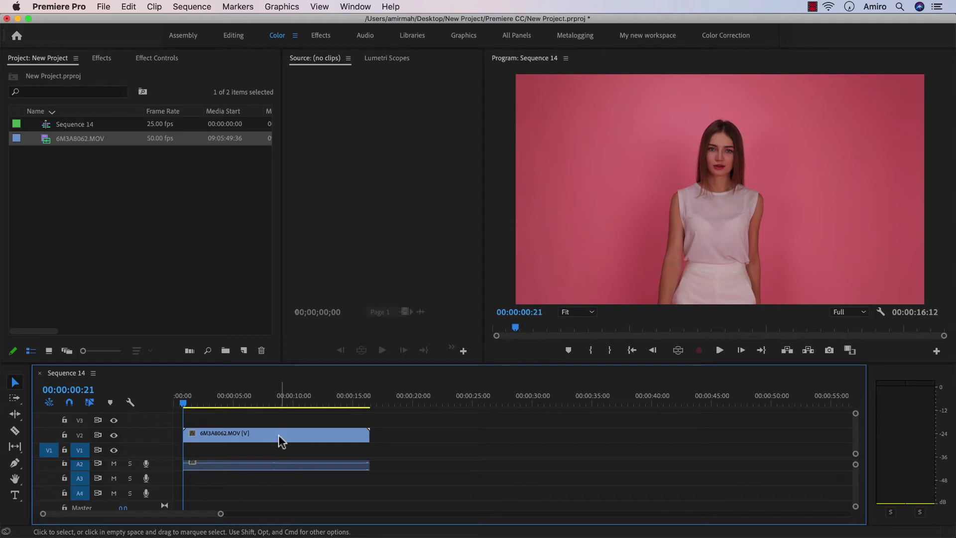
left_click(160, 58)
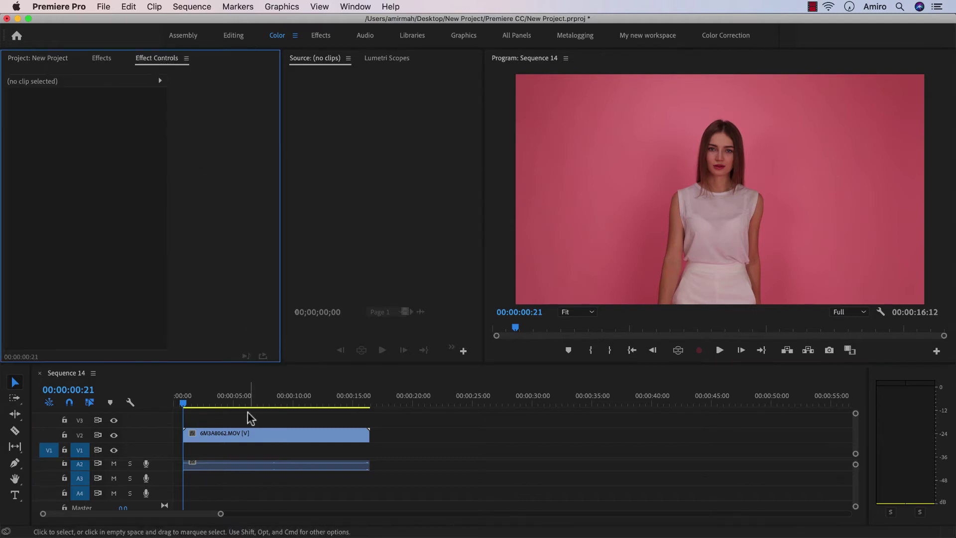
left_click(228, 435)
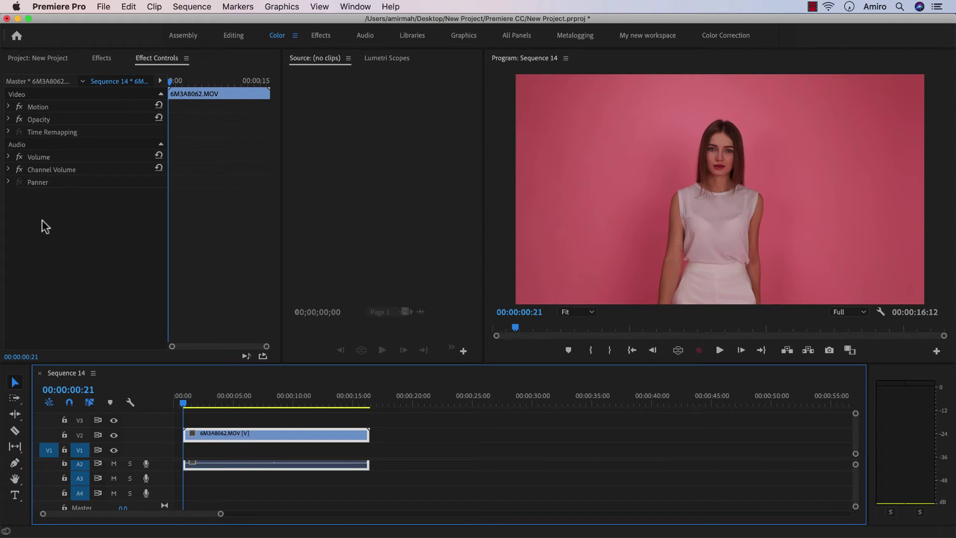
left_click(38, 106)
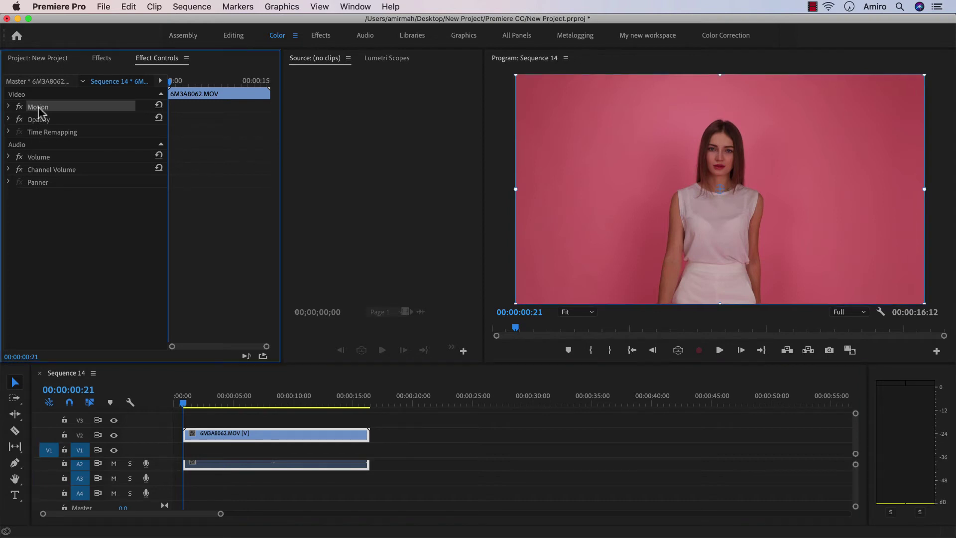
- Expand the clip's Motion effect and set Scale to 115, Rotation to 11° and the horizontal Position to 930
left_click(9, 107)
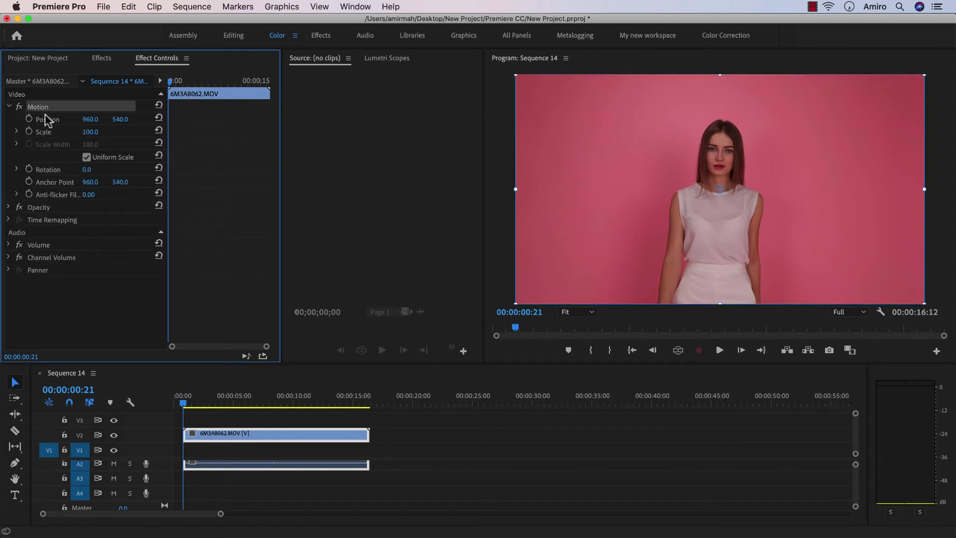
mouse_move(91, 131)
left_mouse_down()
mouse_move(107, 132)
mouse_move(64, 131)
mouse_move(98, 132)
left_mouse_up()
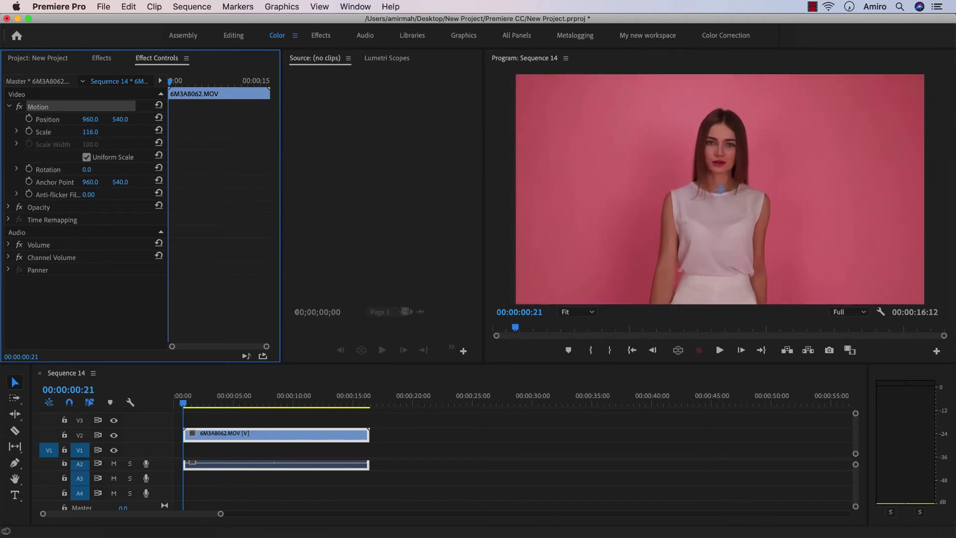
mouse_move(88, 172)
left_mouse_down()
mouse_move(68, 170)
mouse_move(93, 170)
left_mouse_up()
mouse_move(90, 119)
left_mouse_down()
mouse_move(1, 119)
mouse_move(75, 119)
left_mouse_up()
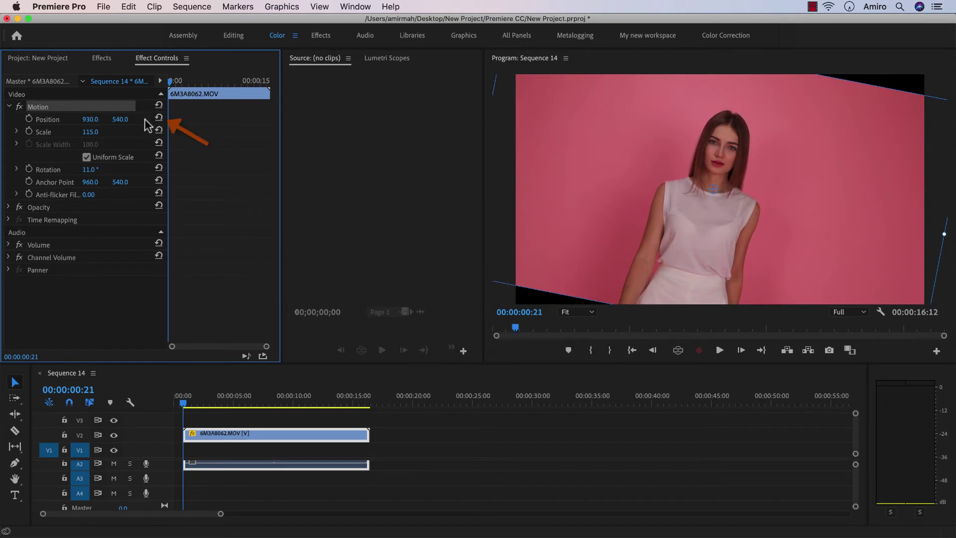
- Reset the clip's Position, Scale and Rotation to their default values
left_click(158, 118)
left_click(159, 130)
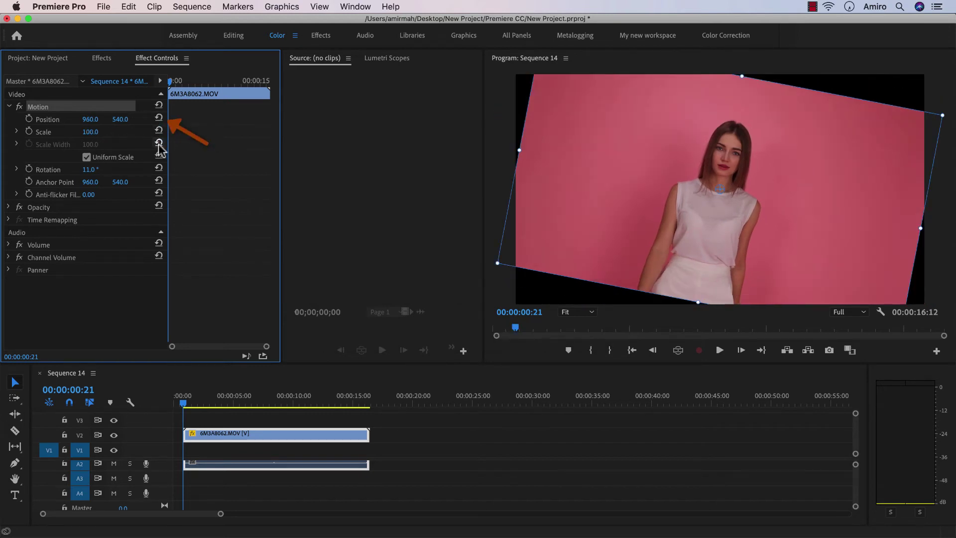
left_click(158, 168)
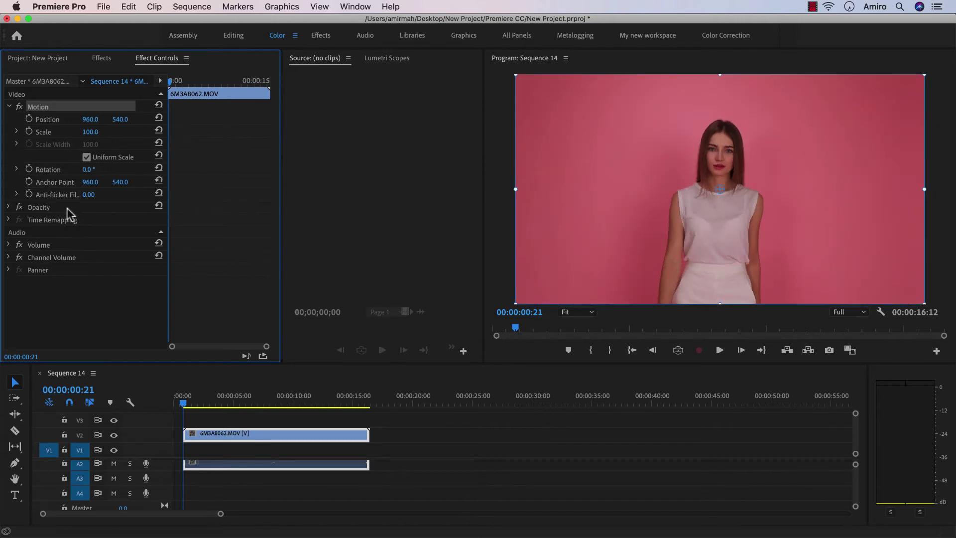
- Expand the Opacity effect, keyframe the clip's opacity at 100% and keep the Normal blend mode
left_click(40, 207)
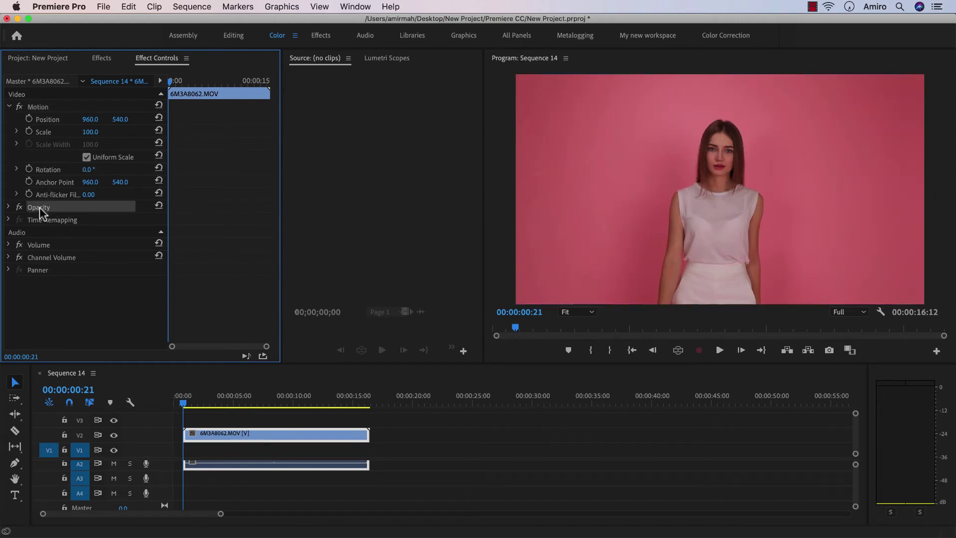
left_click(10, 207)
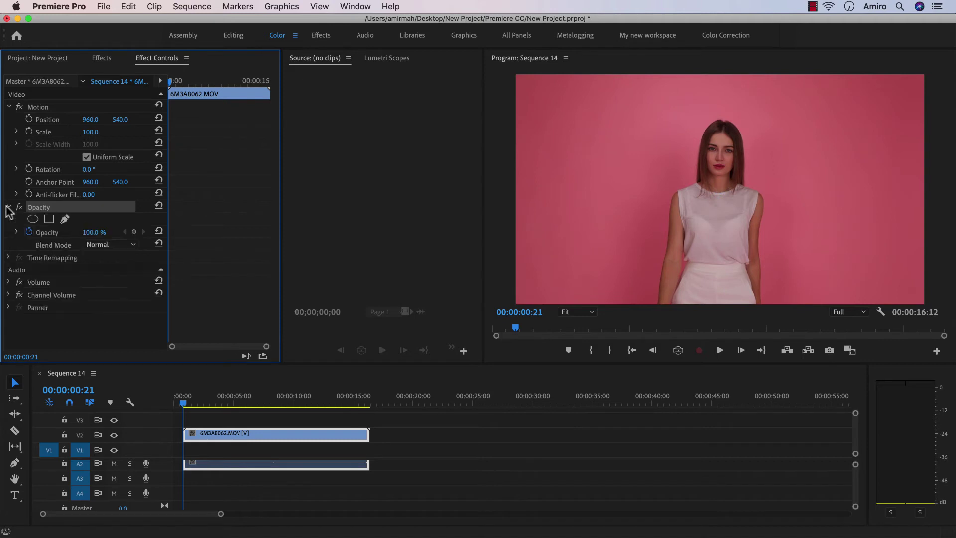
mouse_move(95, 233)
left_mouse_down()
mouse_move(53, 232)
mouse_move(102, 233)
left_mouse_up()
left_click(102, 244)
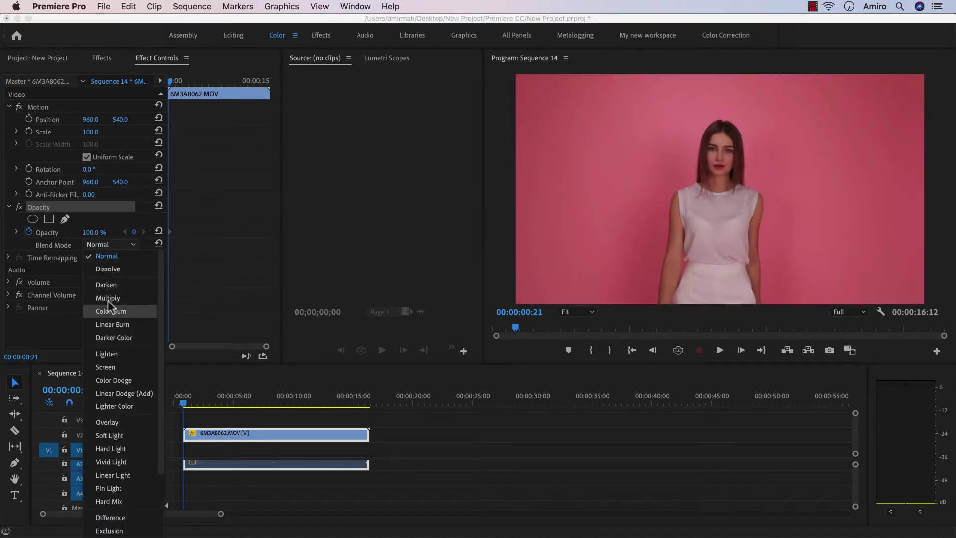
left_click(105, 243)
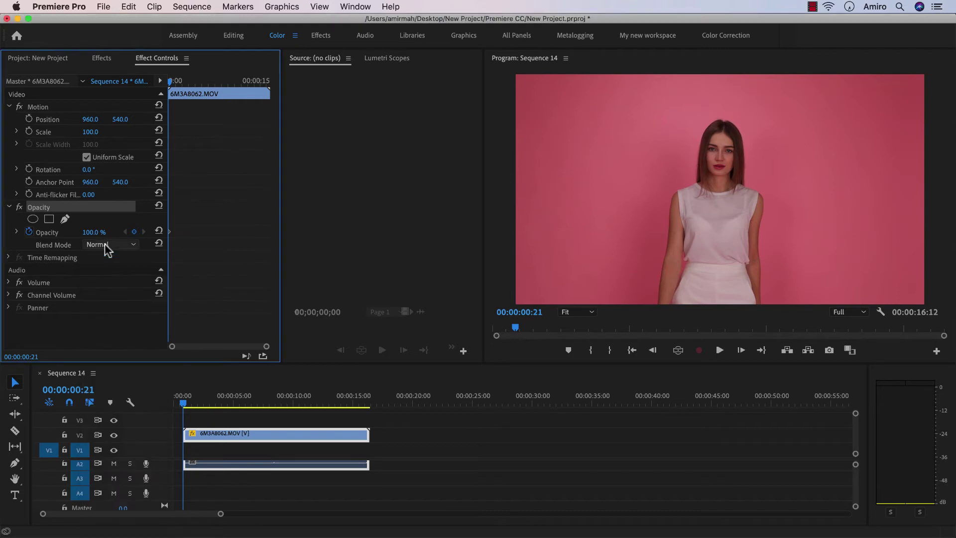
- Expand Time Remapping and its Speed property to examine the clip's speed graph
left_click(8, 257)
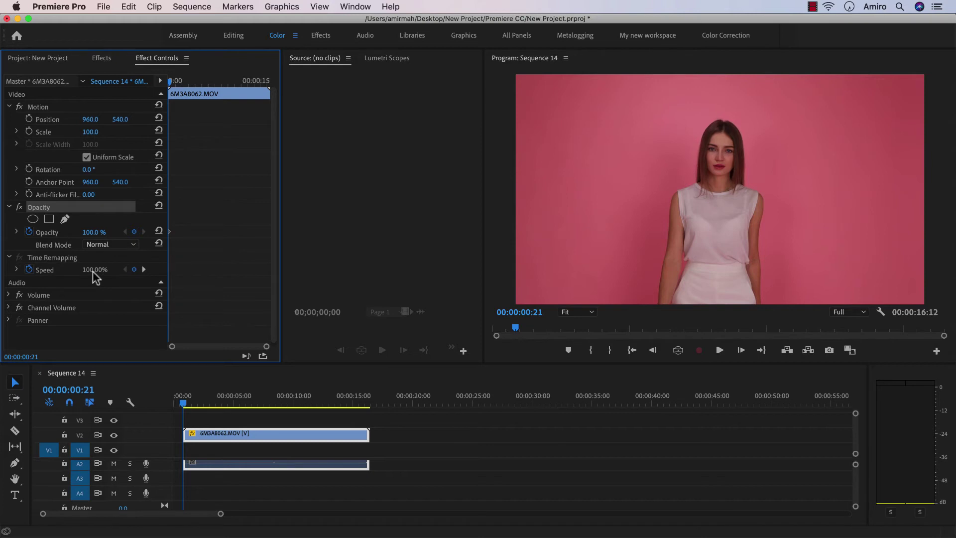
left_click(17, 269)
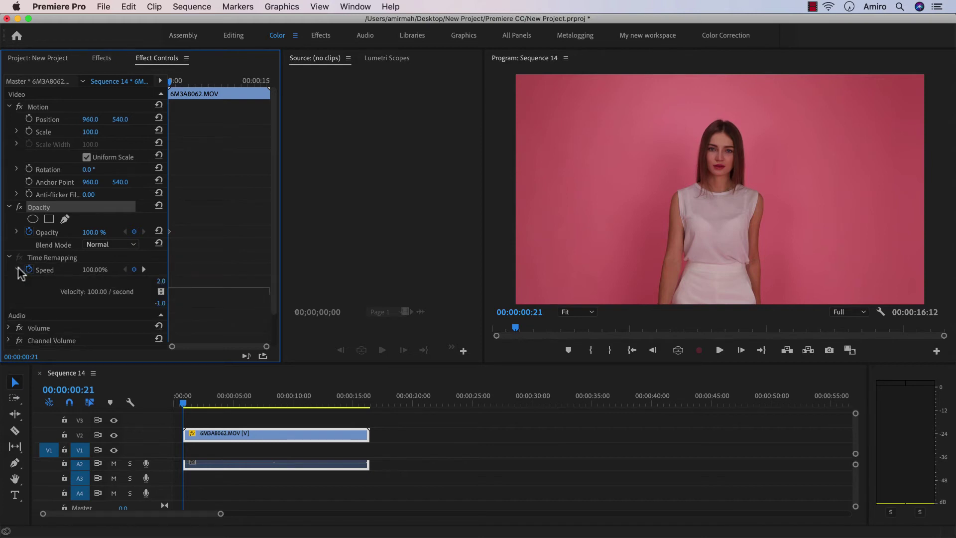
scroll(22, 276, "down", 2)
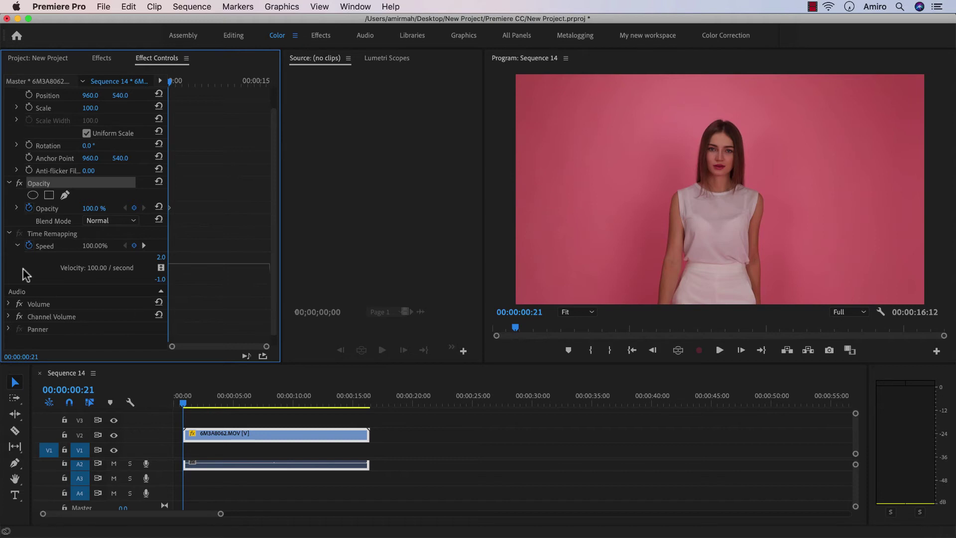
- Expand the clip's Volume effect and set its Level to -10 dB
left_click(9, 304)
scroll(11, 301, "down", 3)
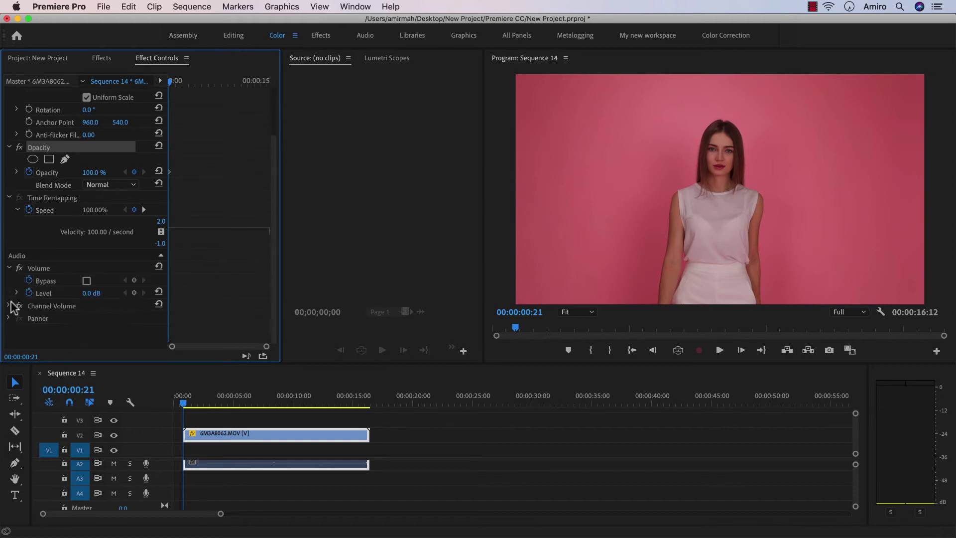
left_click(100, 290)
type("-10")
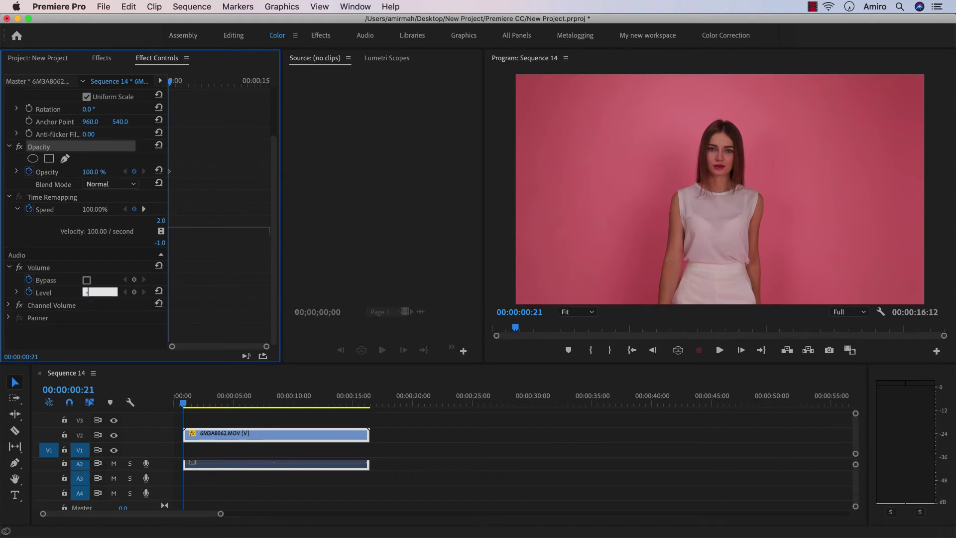
key("Return")
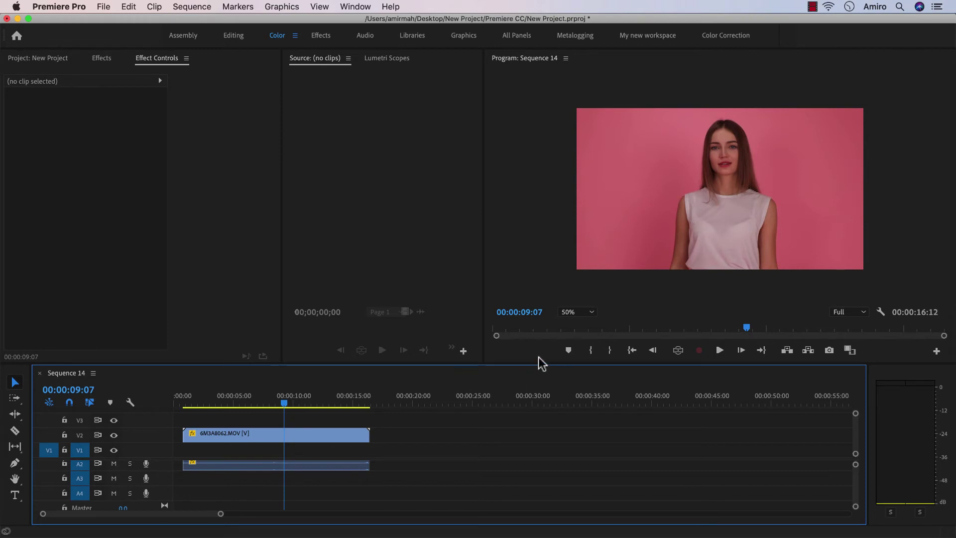
- Select the clip in the Program monitor, move it to about position 932, 612 and scale it down from its upper corner
left_click(518, 135)
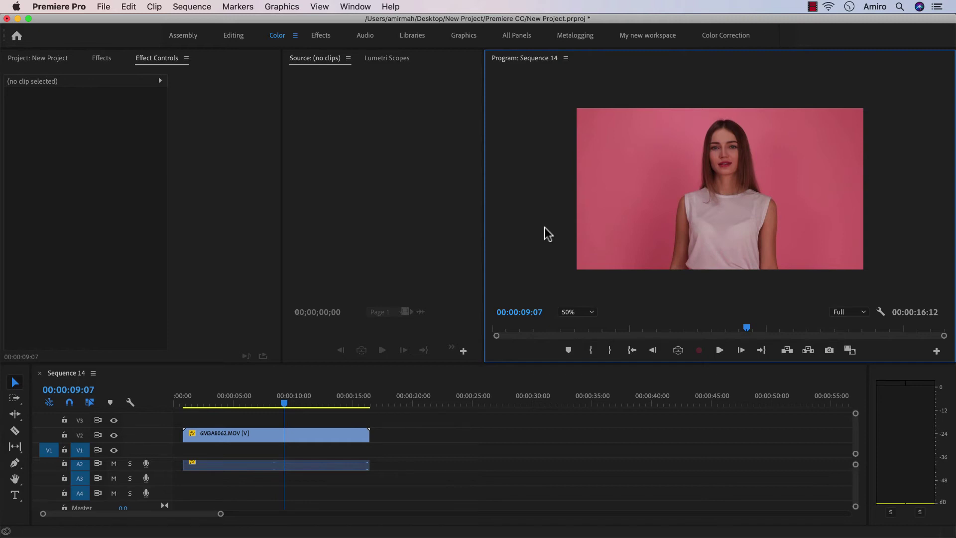
left_click(659, 181)
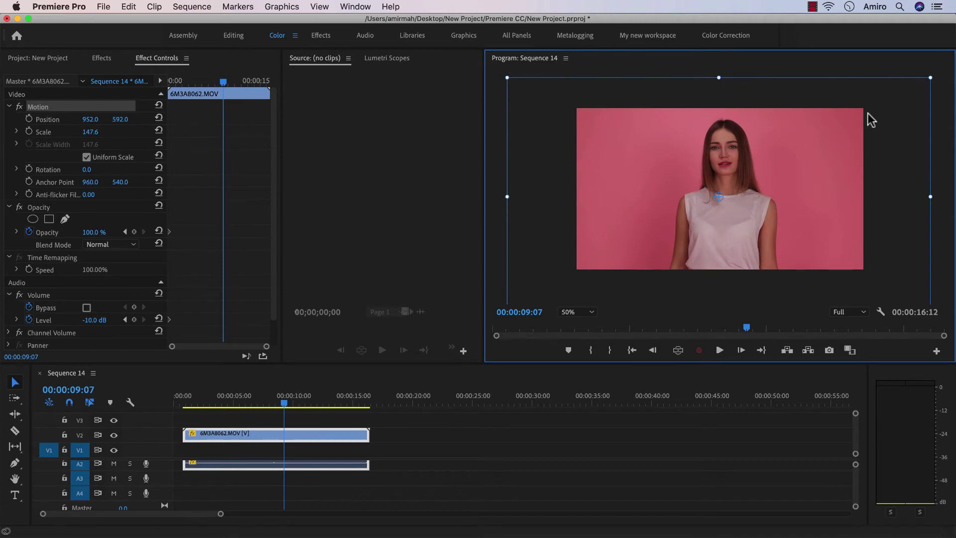
mouse_move(841, 140)
left_mouse_down()
mouse_move(741, 145)
mouse_move(870, 141)
mouse_move(837, 140)
left_mouse_up()
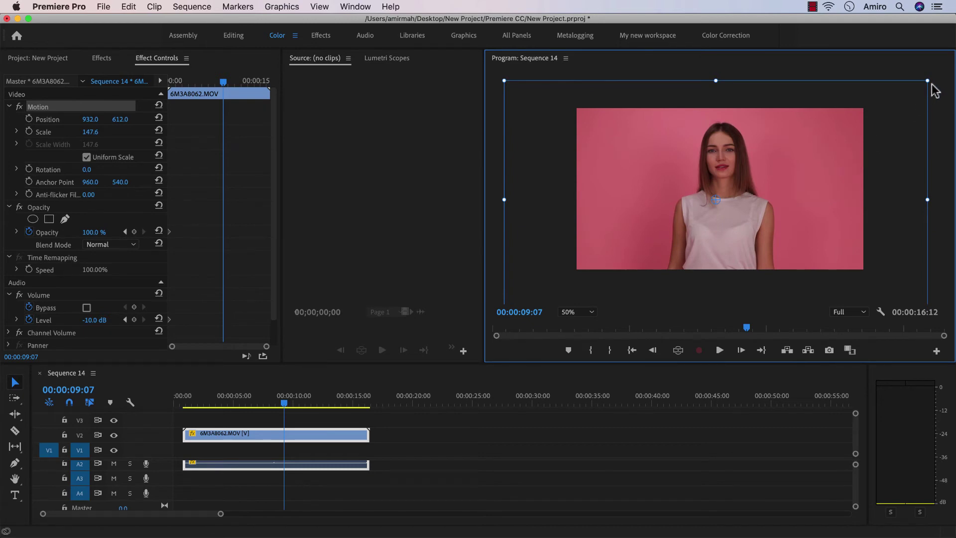
left_click_drag(927, 82, 863, 131)
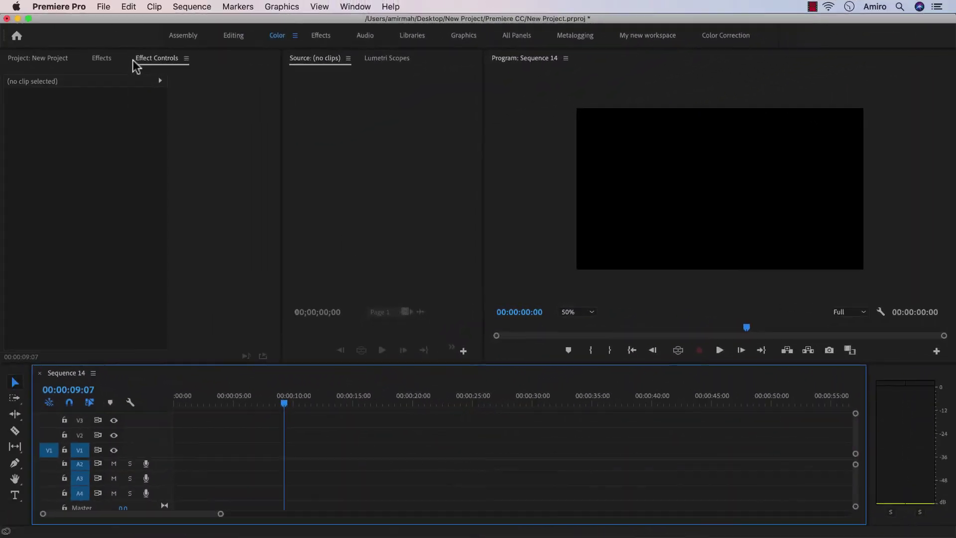
- Place 6M3A8062.MOV from the project at the start of the empty Sequence 14 on tracks V1 and A1 and play it
left_click(38, 59)
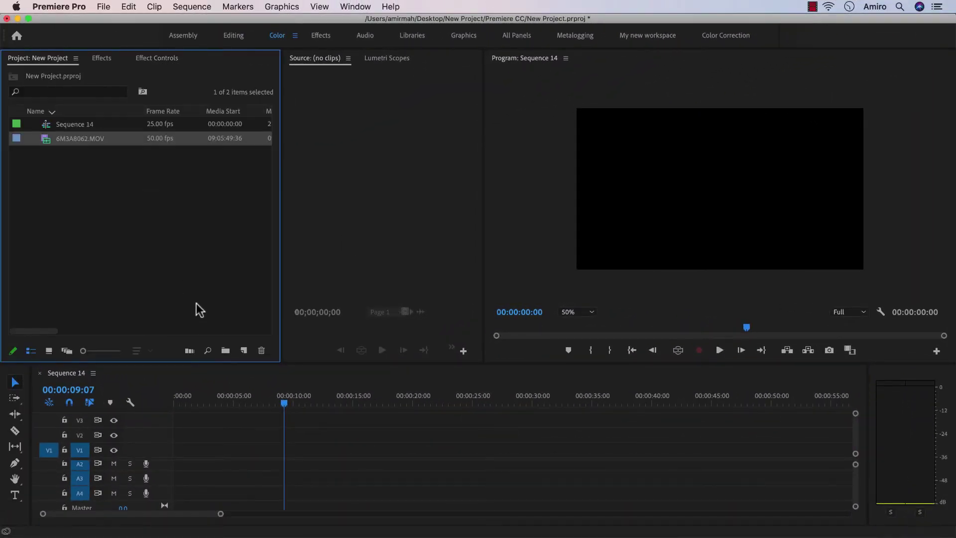
left_click_drag(47, 139, 208, 464)
key("space")
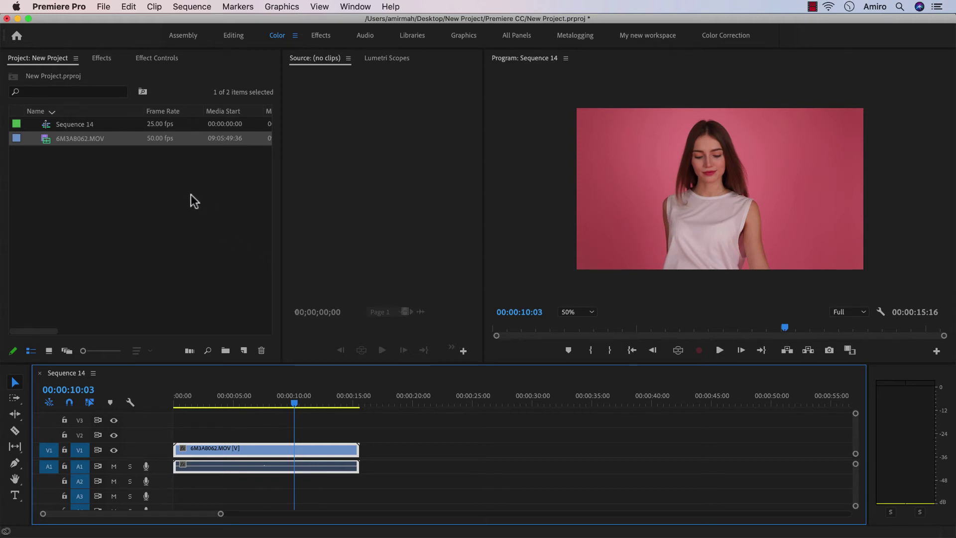
- Add a second copy of 6M3A8062.MOV on V1 at about 19 seconds, select it and move the playhead to 00:00:20:00
left_click_drag(67, 135, 404, 443)
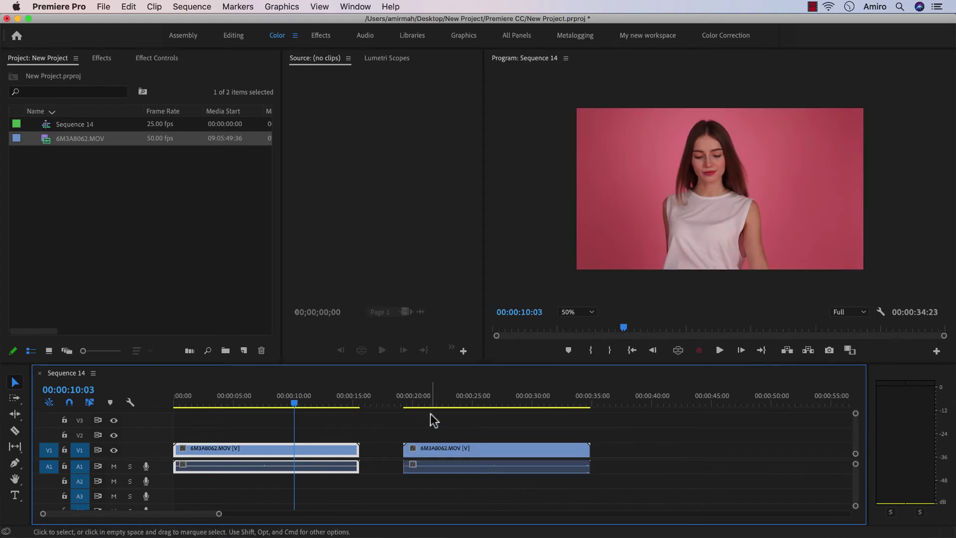
left_click(441, 447)
left_click(413, 404)
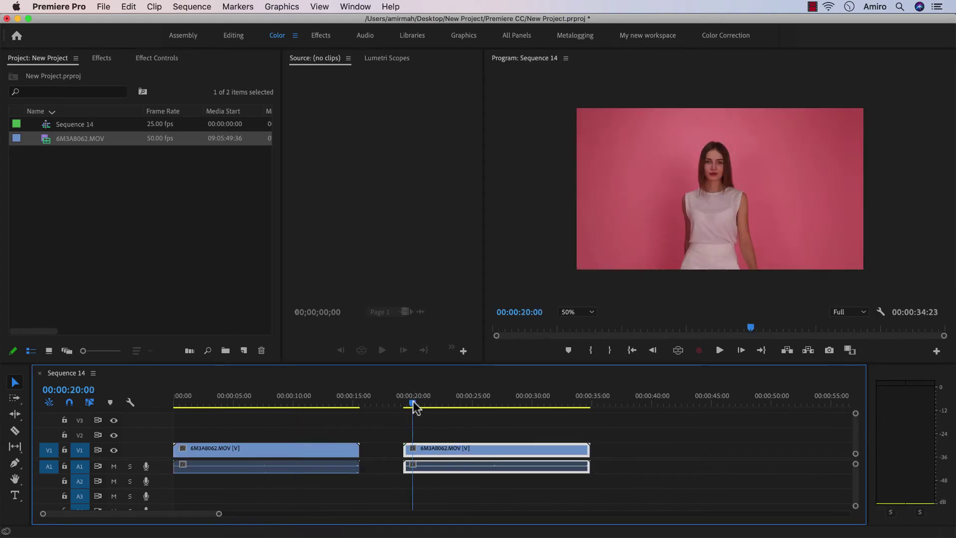
- Select the second clip's Motion effect in Effect Controls and adjust its Scale with the slider
left_click(155, 59)
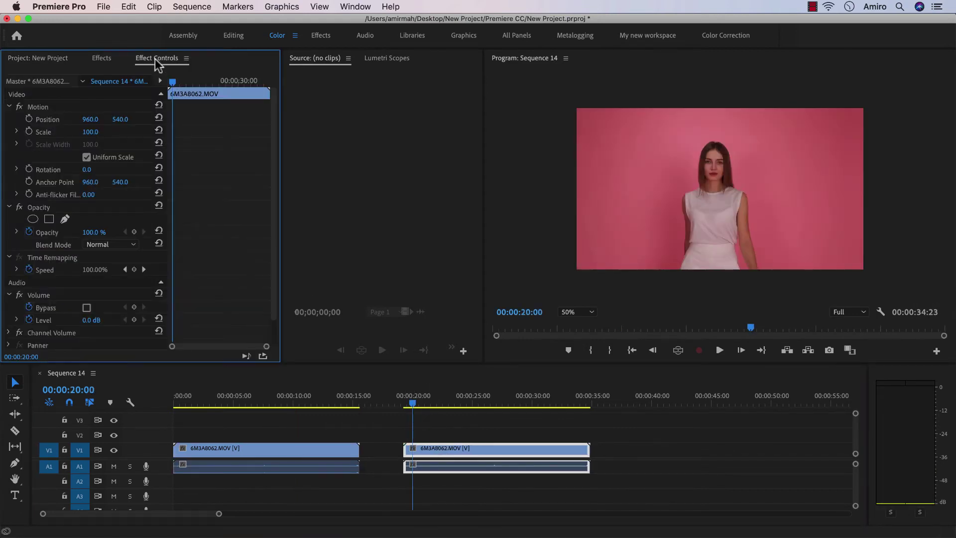
left_click(9, 106)
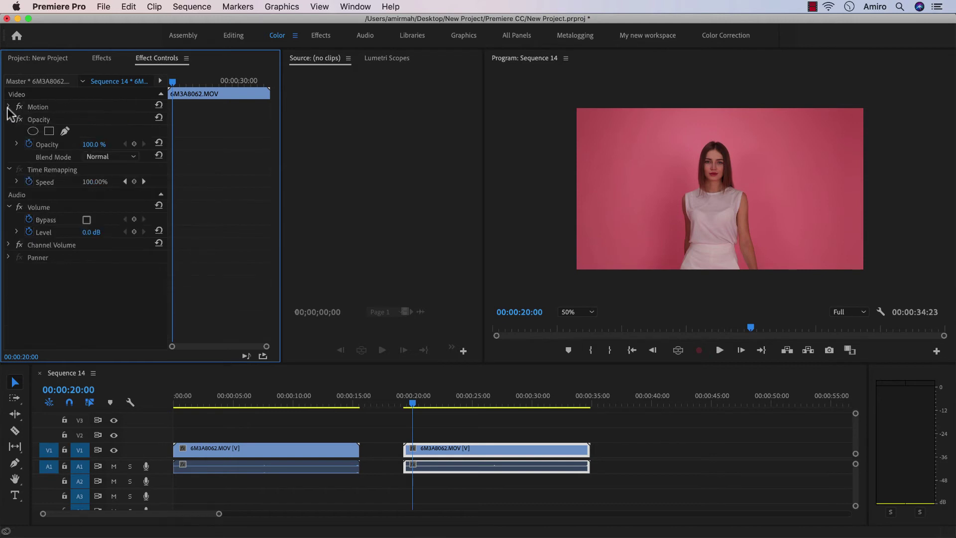
left_click(9, 107)
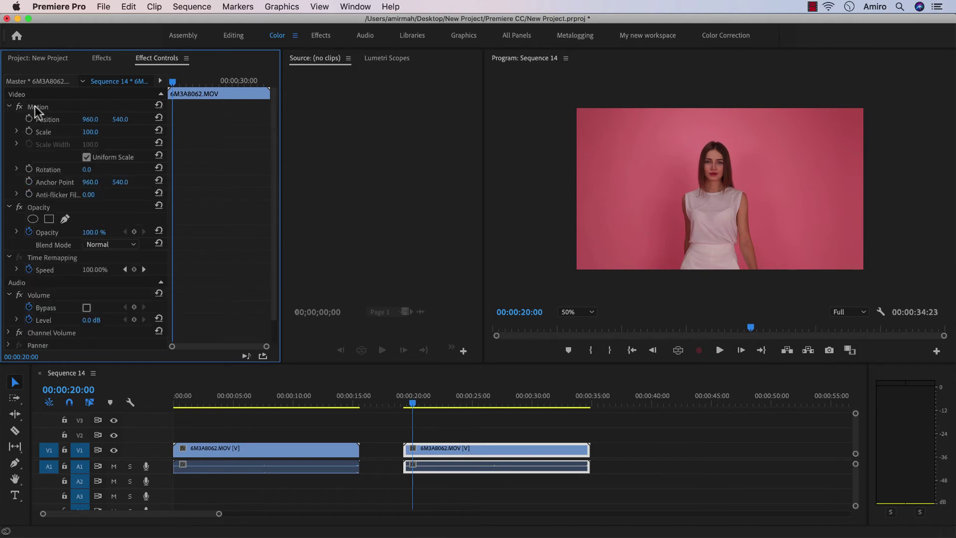
left_click(35, 106)
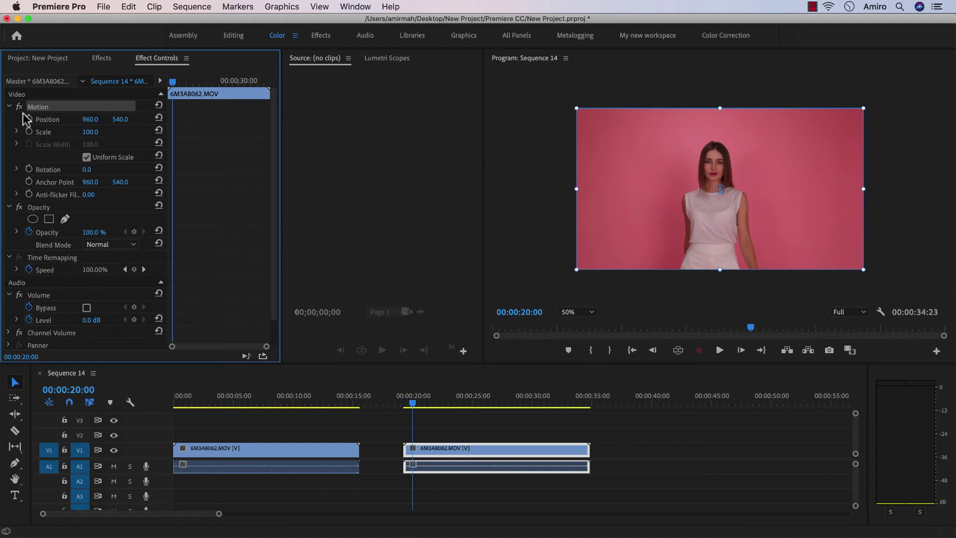
left_click(16, 132)
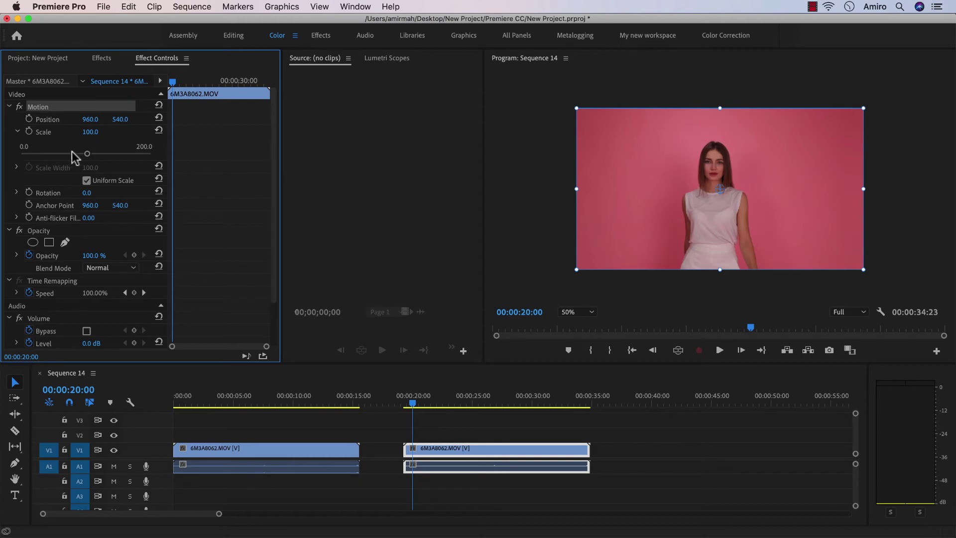
mouse_move(87, 155)
left_mouse_down()
mouse_move(123, 155)
mouse_move(70, 156)
mouse_move(104, 156)
left_mouse_up()
left_click_drag(117, 158, 93, 157)
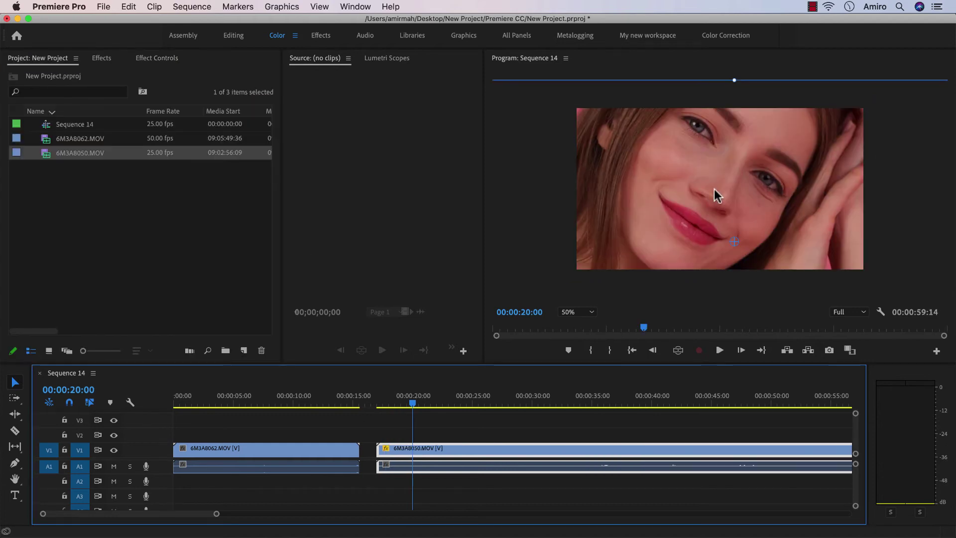
- Undo the last move of the 6M3A8050.MOV clip and apply Scale to Frame Size to it
key("super+z")
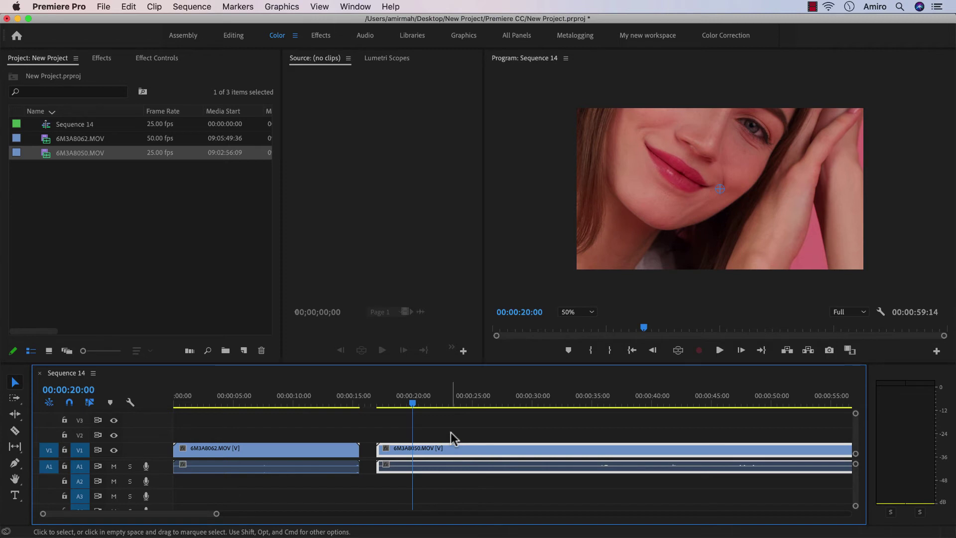
right_click(440, 446)
scroll(461, 463, "down", 10)
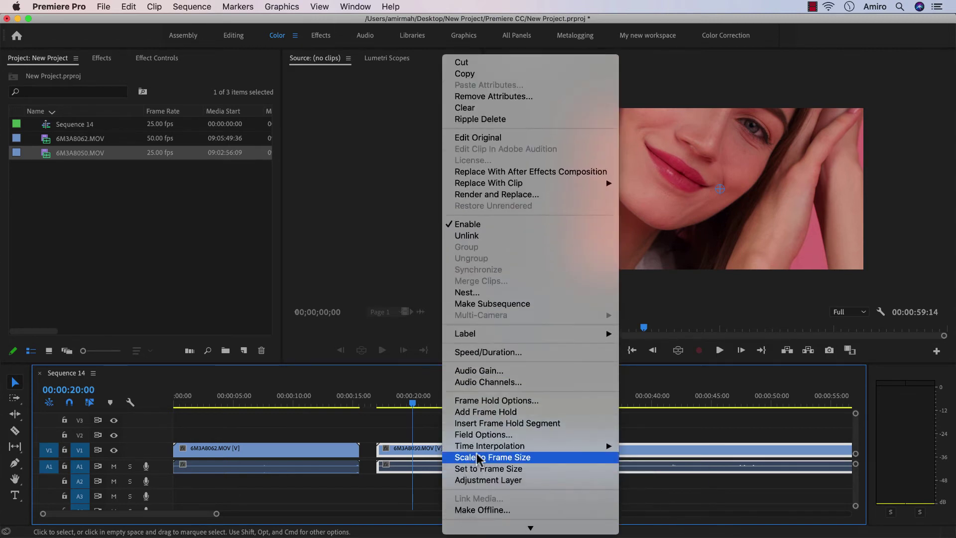
left_click(472, 457)
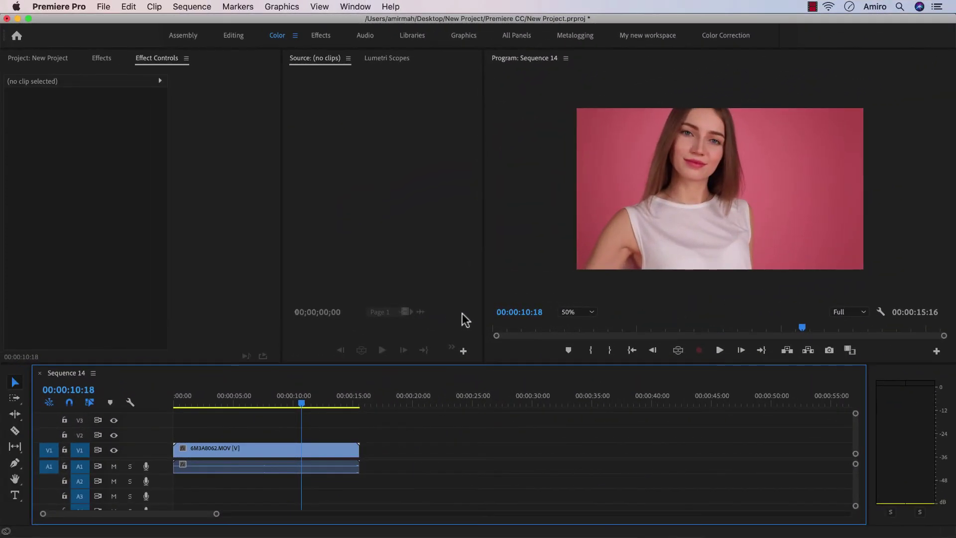
- Select the 6M3A8062.MOV clip in the Program monitor, try rotating its frame from the corner and expand its Motion properties
left_click(656, 219)
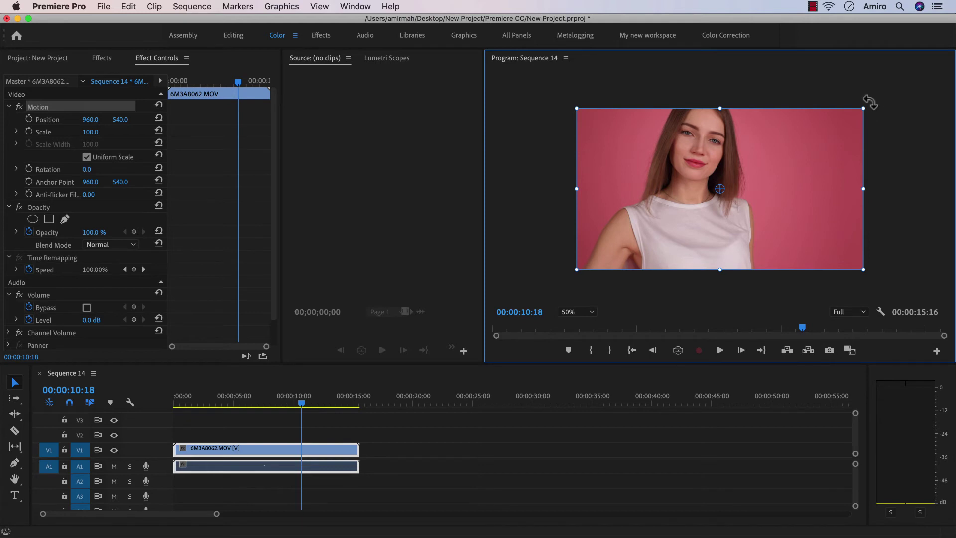
mouse_move(869, 101)
left_mouse_down()
mouse_move(875, 122)
mouse_move(856, 90)
mouse_move(865, 103)
left_mouse_up()
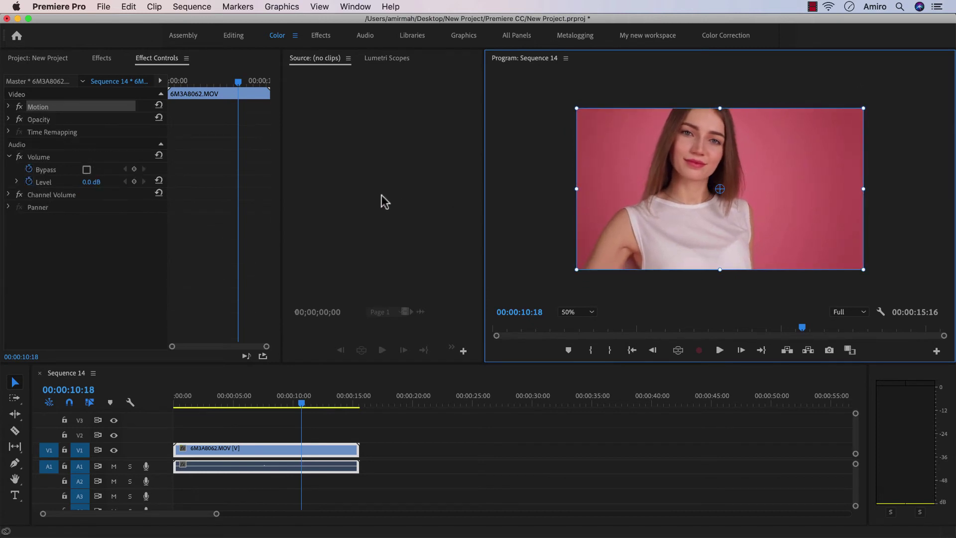
left_click(8, 107)
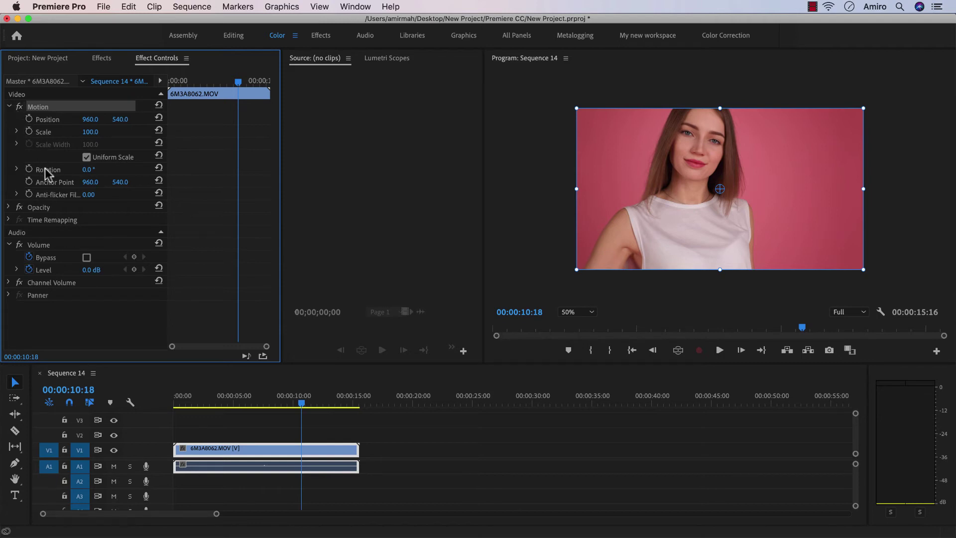
- Set the rotation of the 6M3A8062.MOV clip to 90° in its Motion effect and re-enter the rotation value
left_click(91, 170)
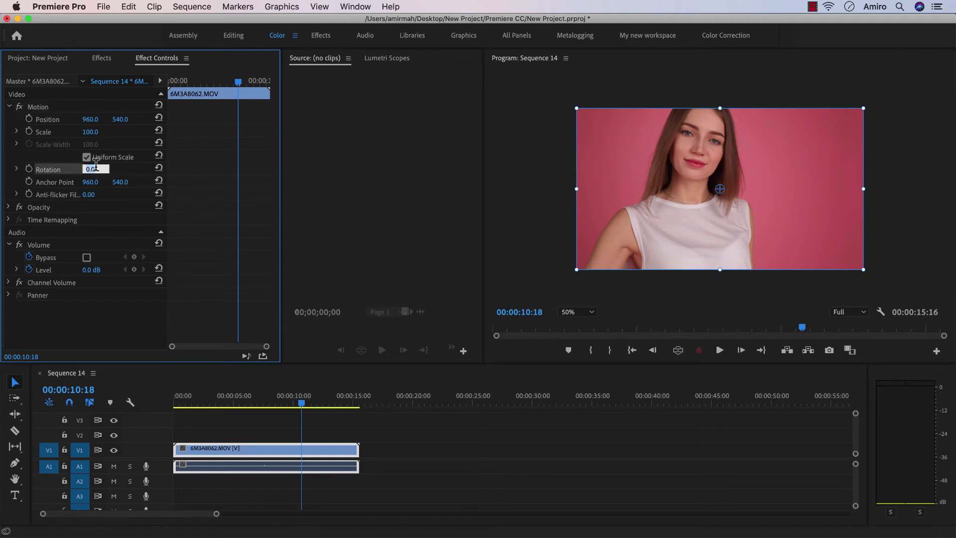
key("Return")
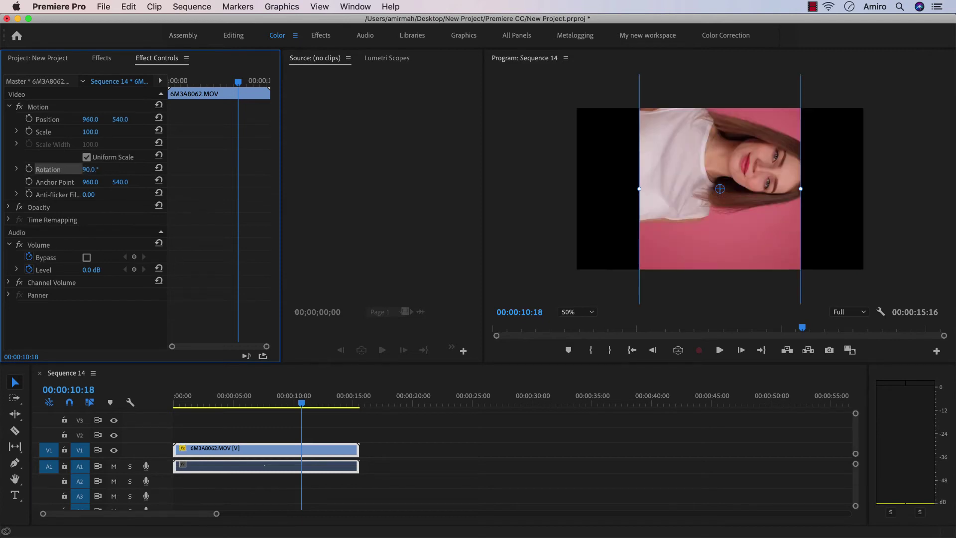
left_click(94, 169)
key("Return")
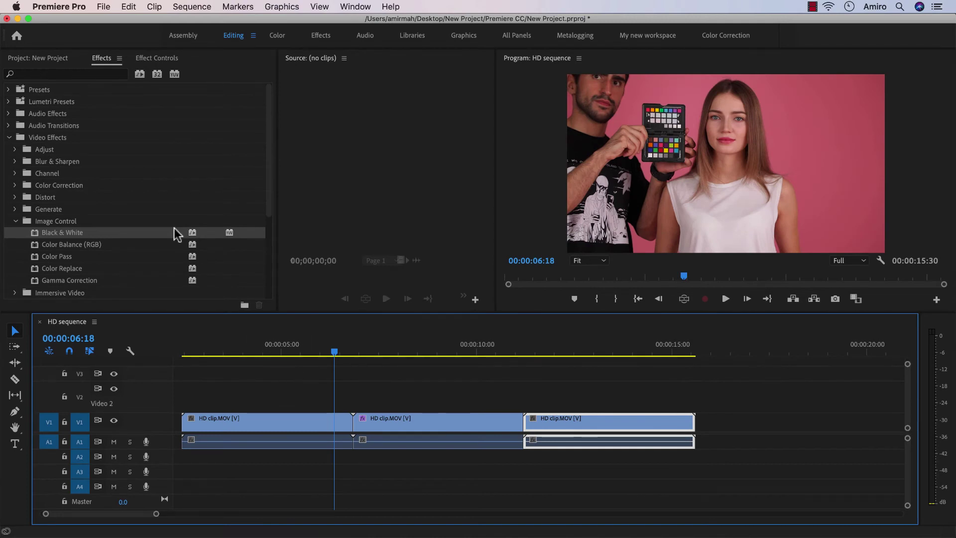
- Try the Black & White video effect on the first clip in HD sequence, undo it and clear the selection
left_click(100, 61)
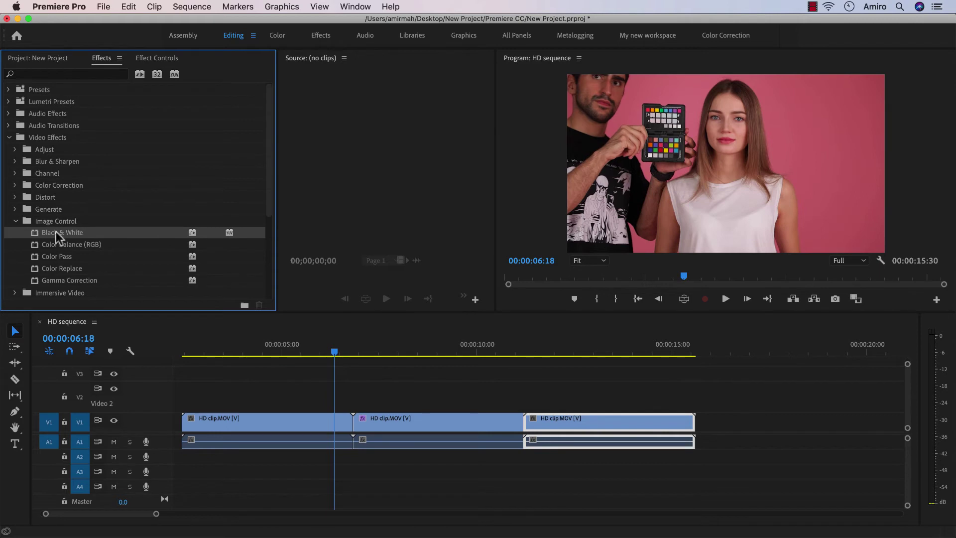
left_click_drag(58, 237, 317, 422)
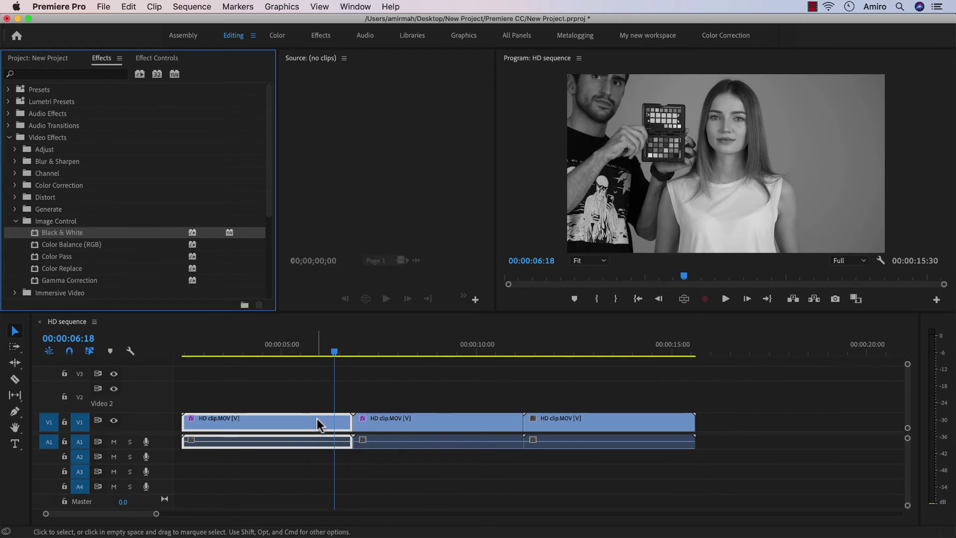
key("super+z")
left_click(307, 393)
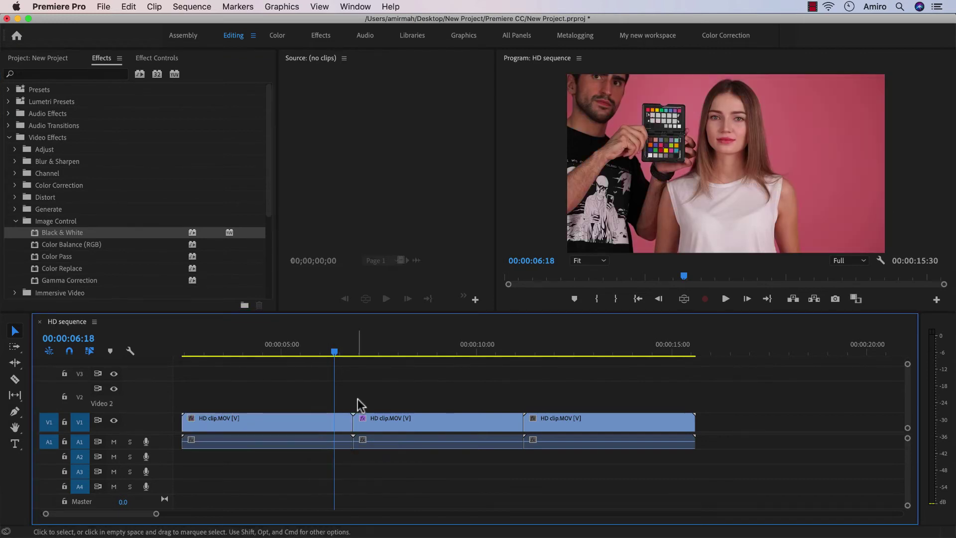
- Select the first clip, apply Black & White directly from the effects list, undo it and deselect the clip
left_click(309, 420)
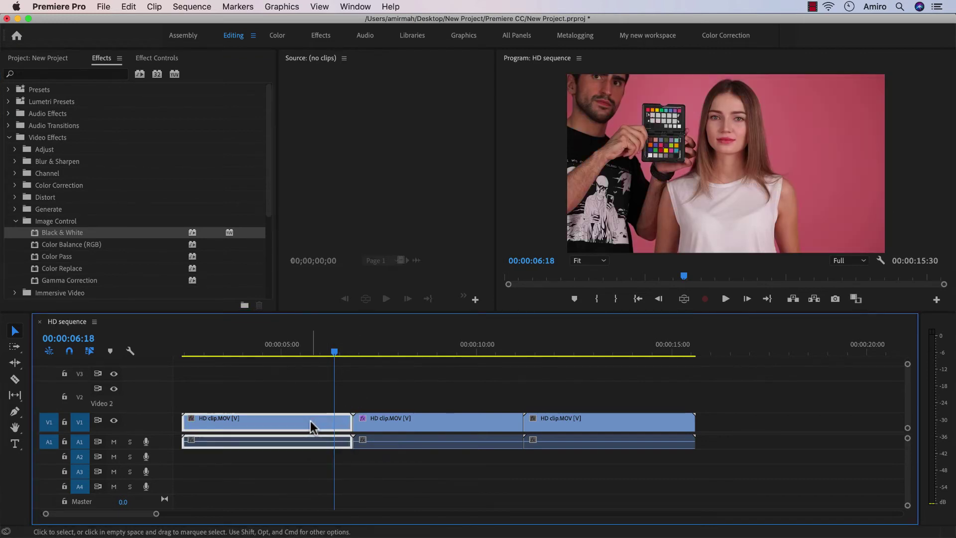
double_click(35, 235)
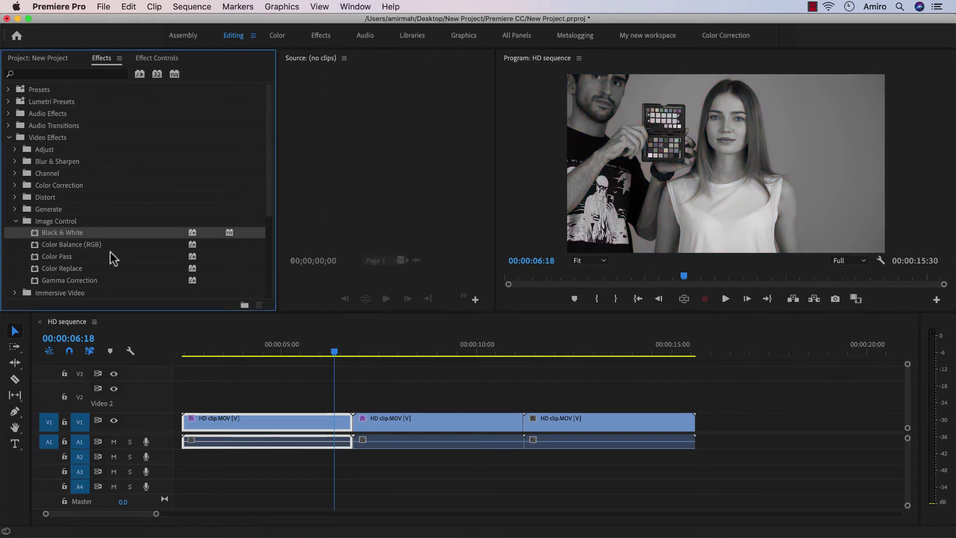
key("super+z")
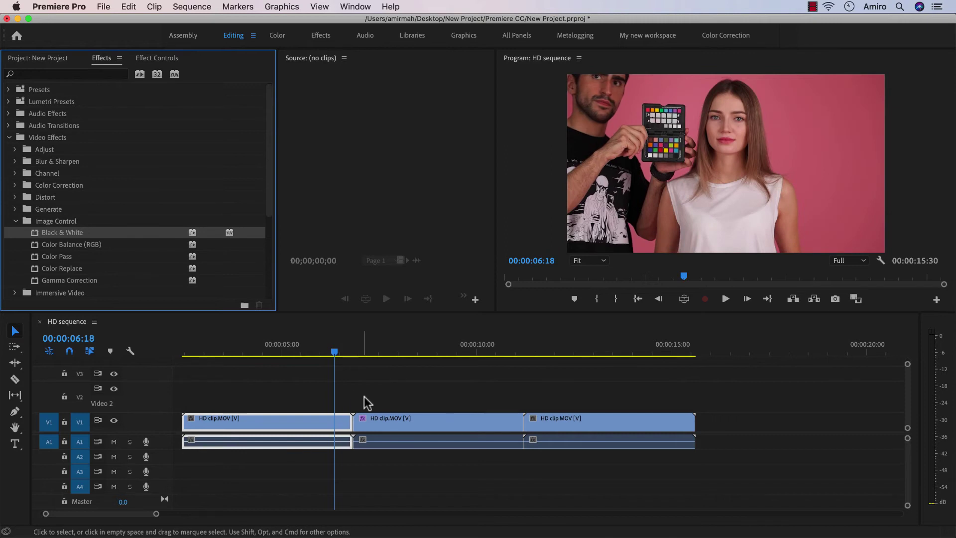
left_click(367, 402)
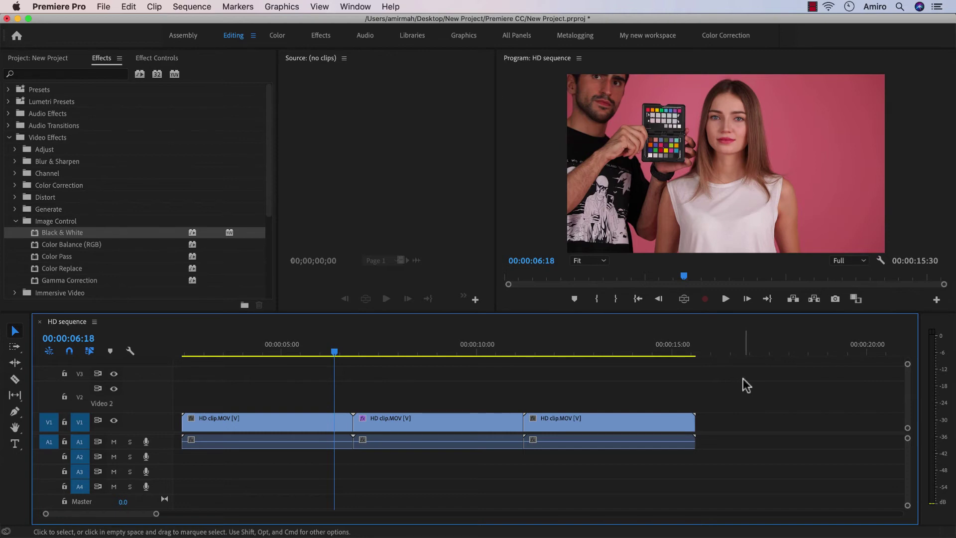
- Select all three HD clips, apply Black & White to them and scrub to 00:00:12:13 to check the result
left_click_drag(757, 381, 166, 440)
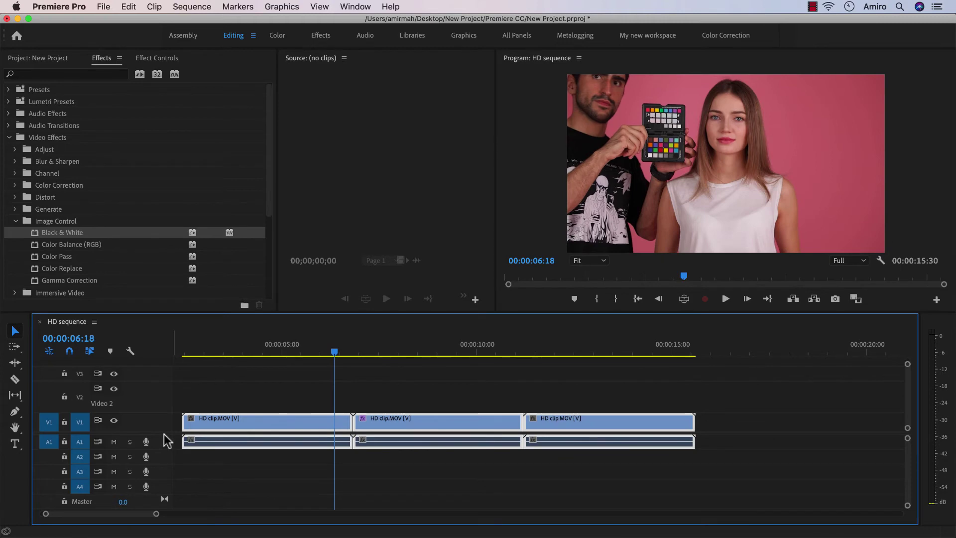
double_click(34, 232)
left_click_drag(337, 352, 577, 368)
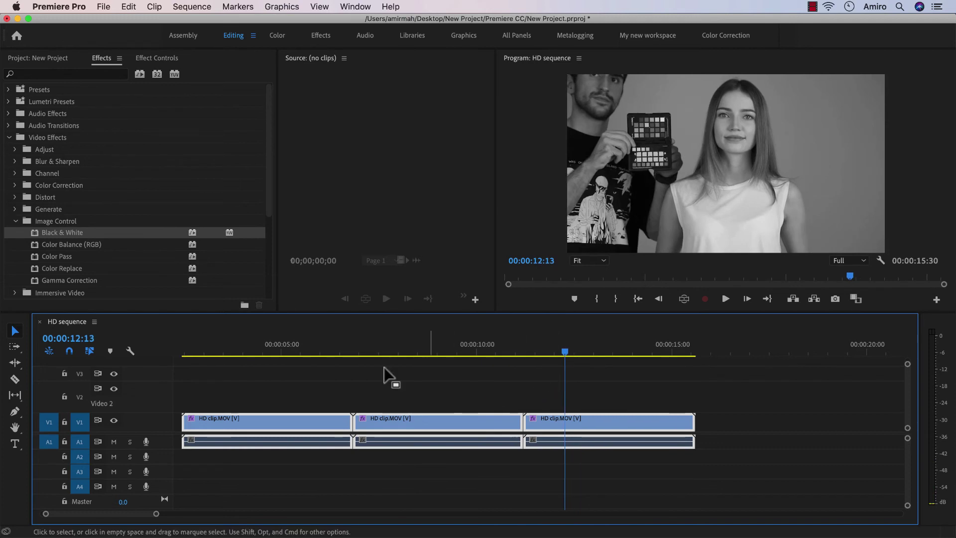
- Show the effect controls for the first clip alone and toggle its Black & White effect at 00:00:03:34
left_click(152, 59)
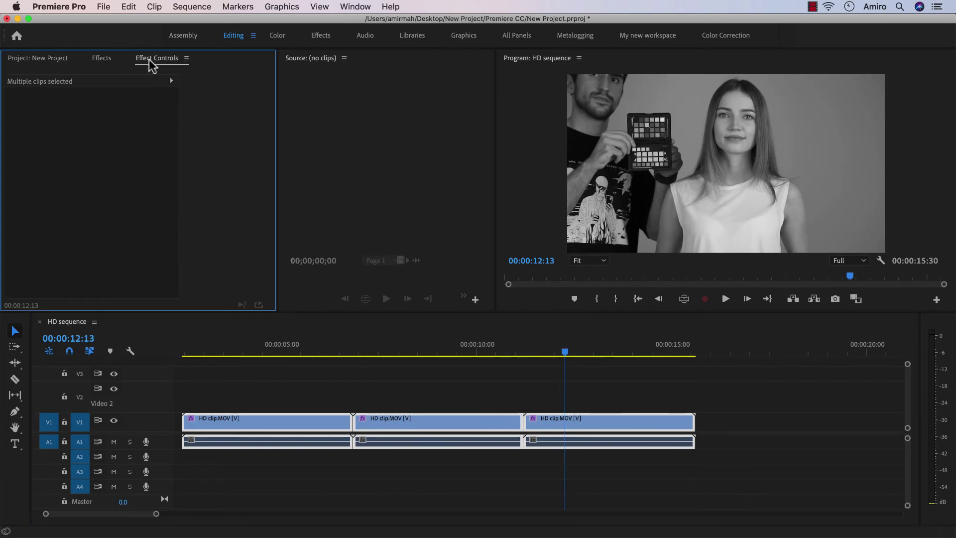
left_click(409, 402)
left_click(305, 423)
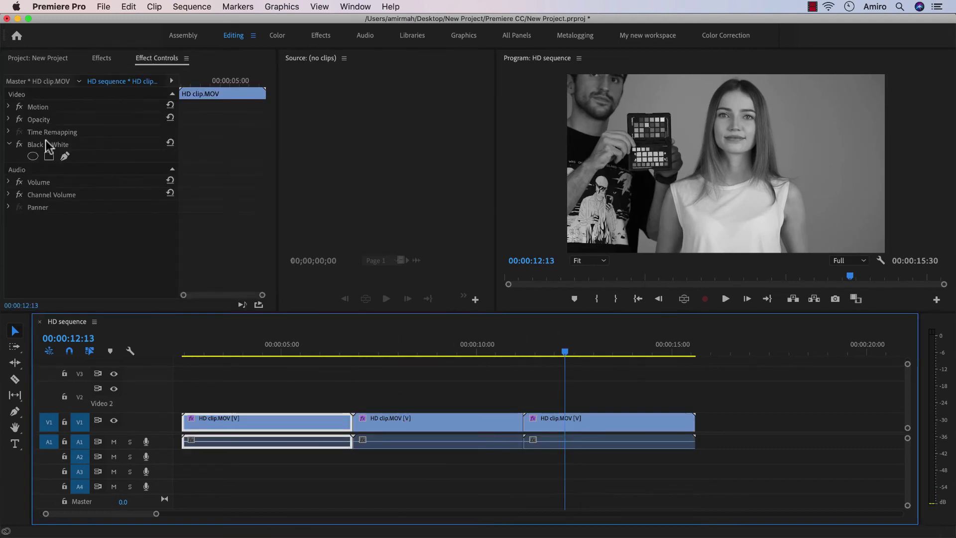
left_click(19, 144)
left_click(230, 349)
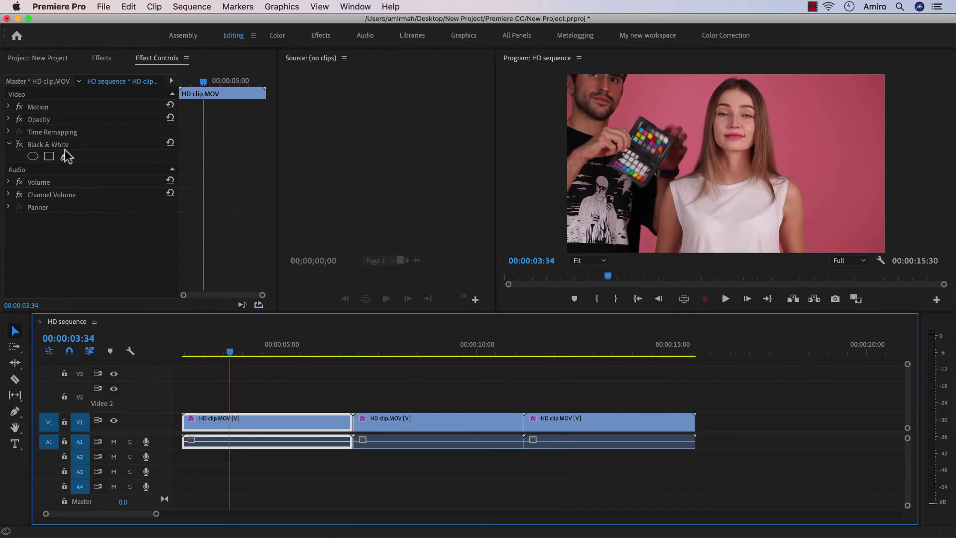
left_click(20, 145)
left_click(19, 144)
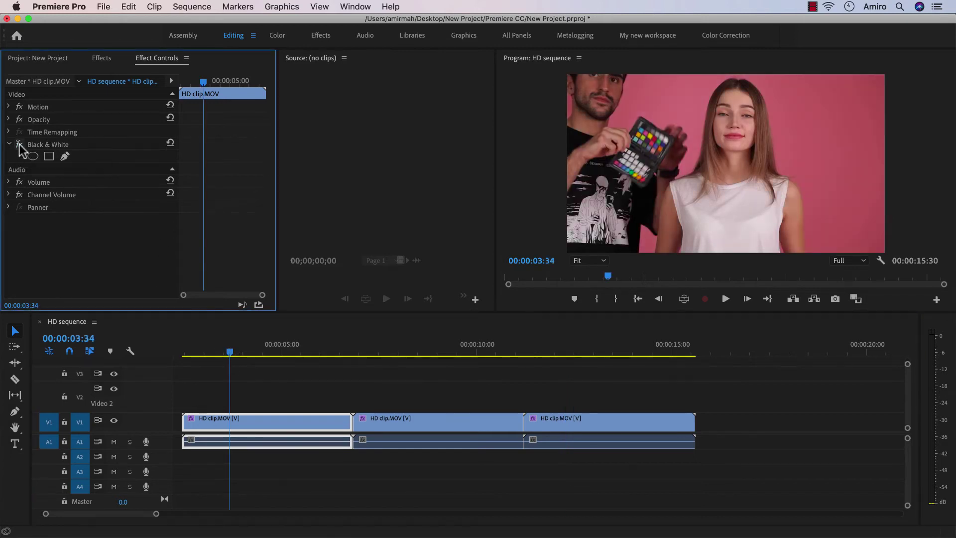
- Move the playhead to 00:00:05:46 and clear the Black & White effect from the first clip
left_click(317, 349)
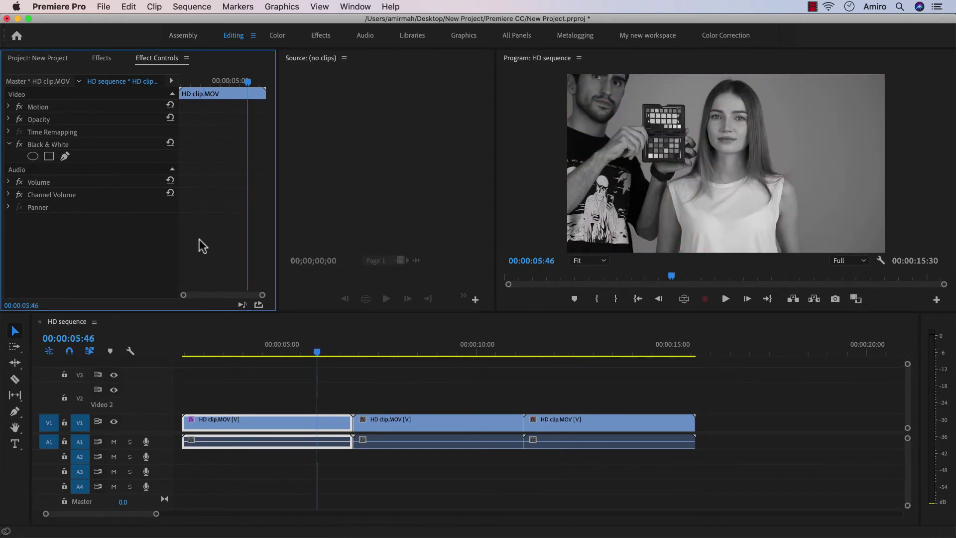
left_click(40, 144)
right_click(39, 144)
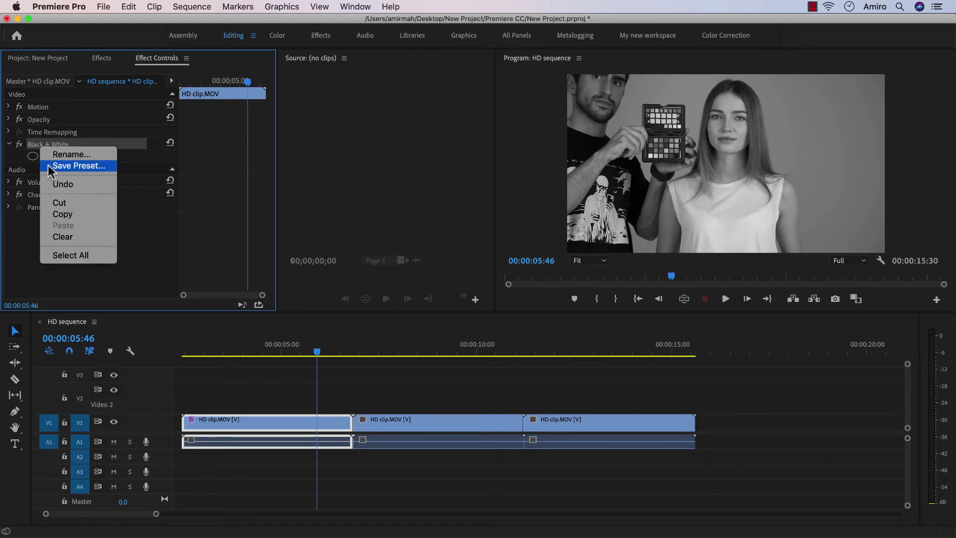
left_click(60, 237)
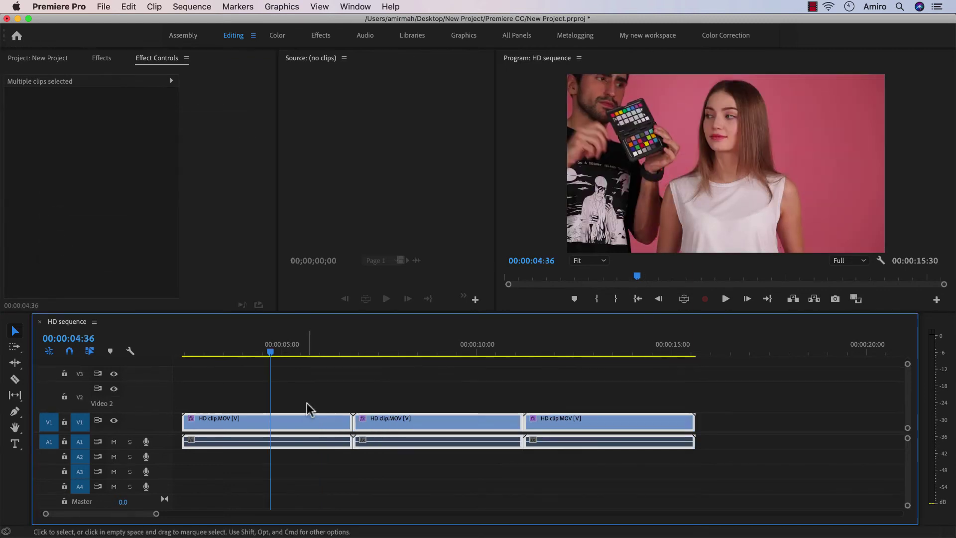
- Select only the first clip, switch its Black & White effect back on and select that effect
left_click(308, 395)
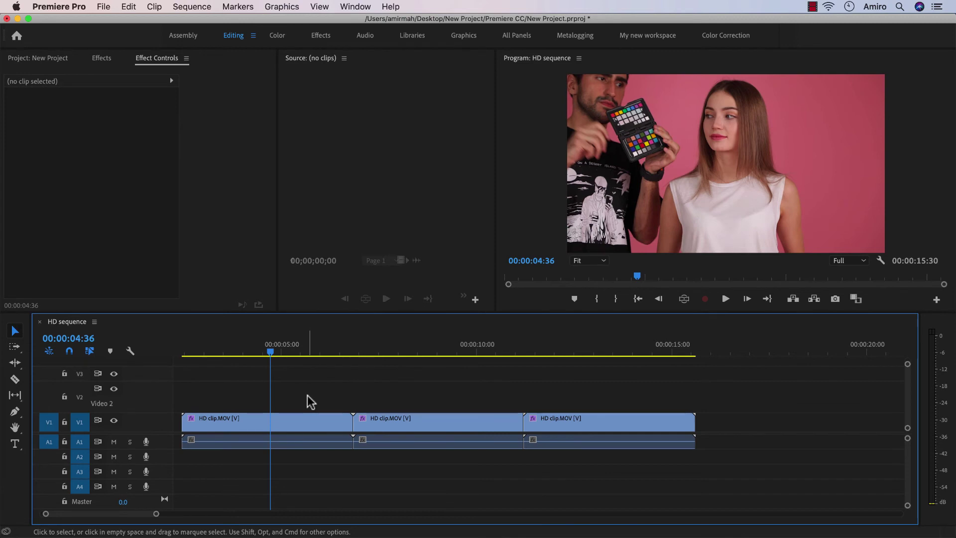
left_click(296, 423)
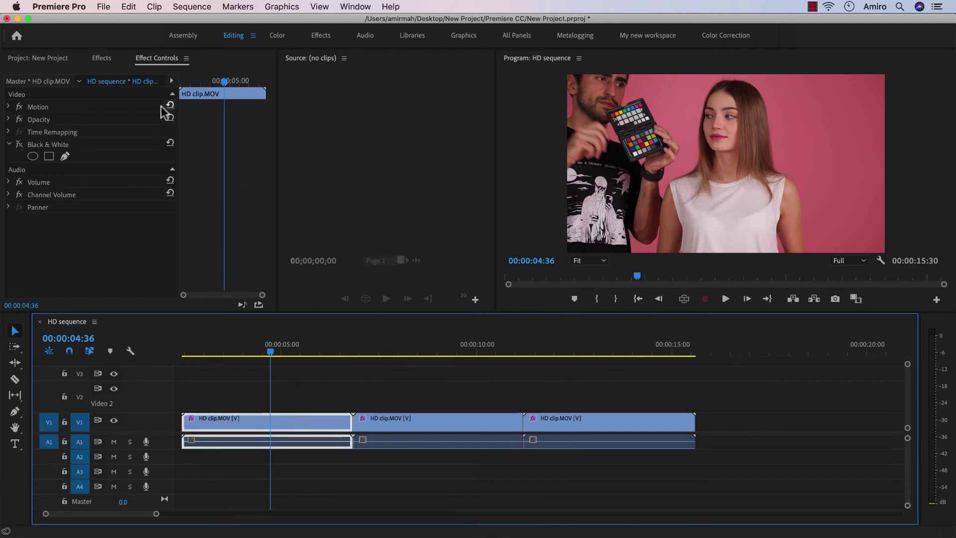
left_click(20, 146)
left_click(47, 144)
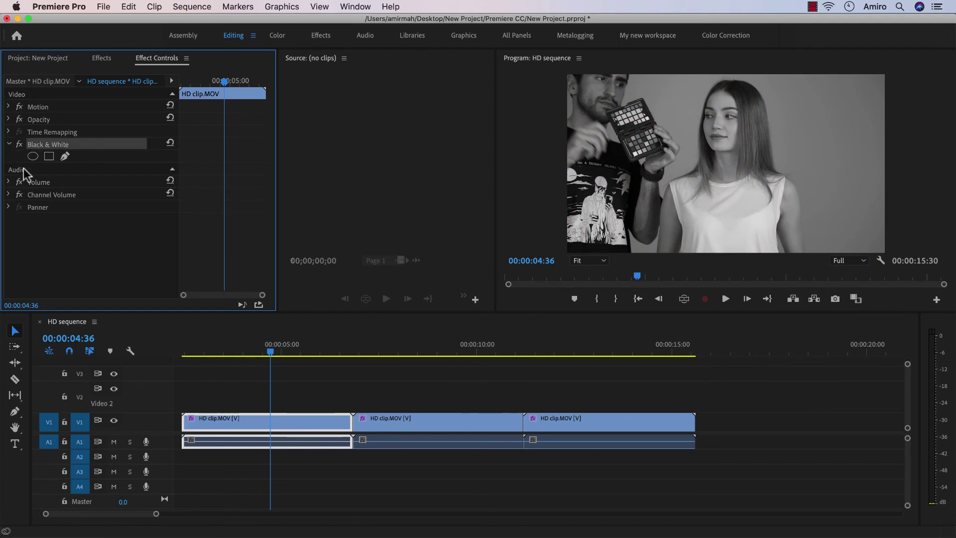
left_click(268, 416)
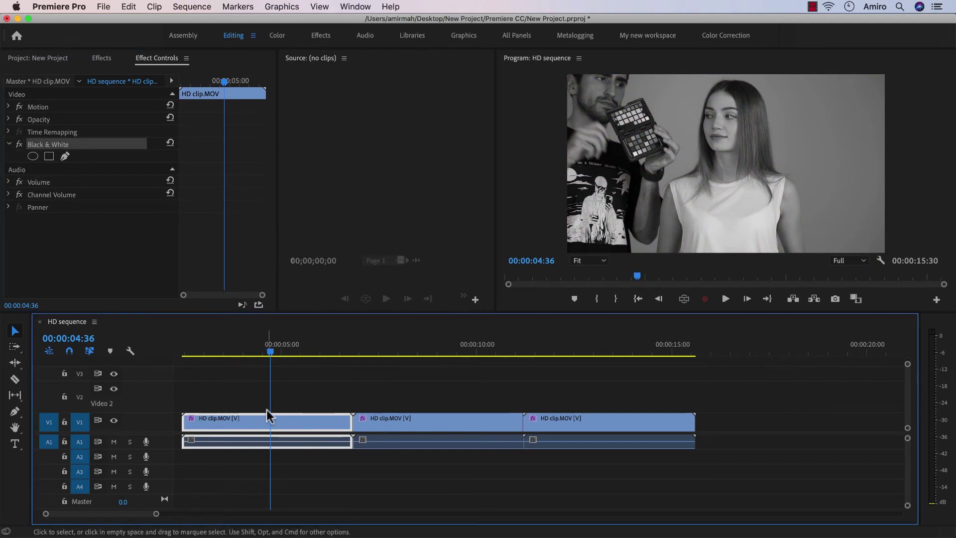
- Increase the height of video track V1, inspect the first clip's list of applied effects and close it
left_click_drag(168, 413, 174, 376)
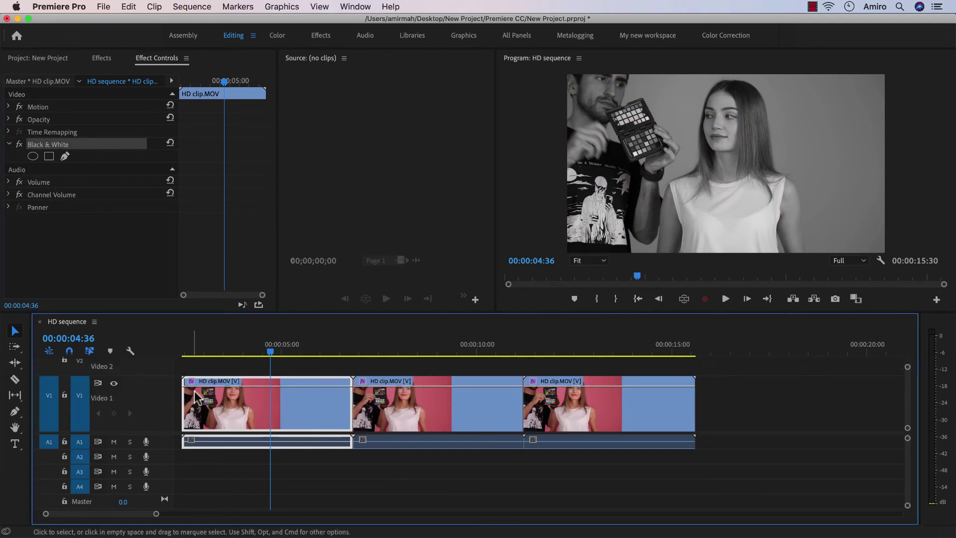
left_click(192, 382)
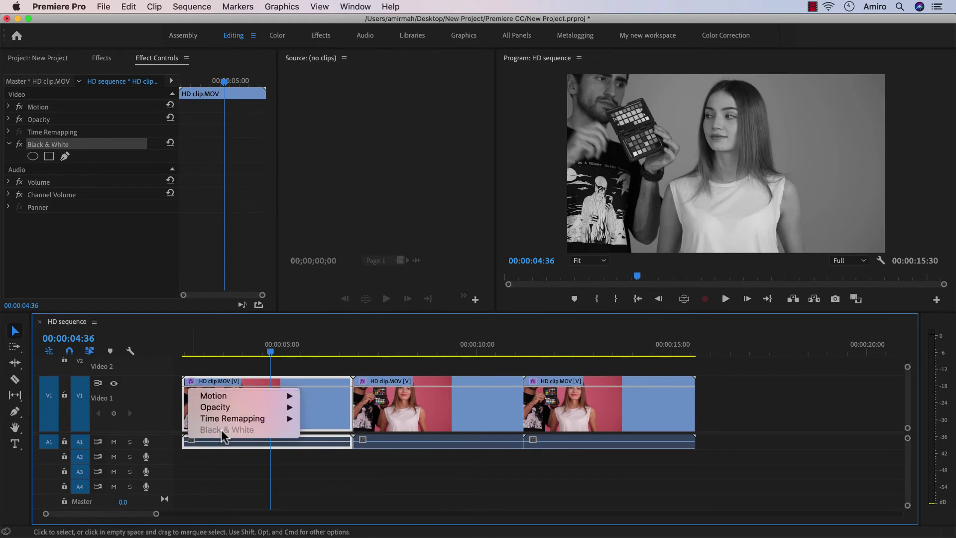
left_click(221, 368)
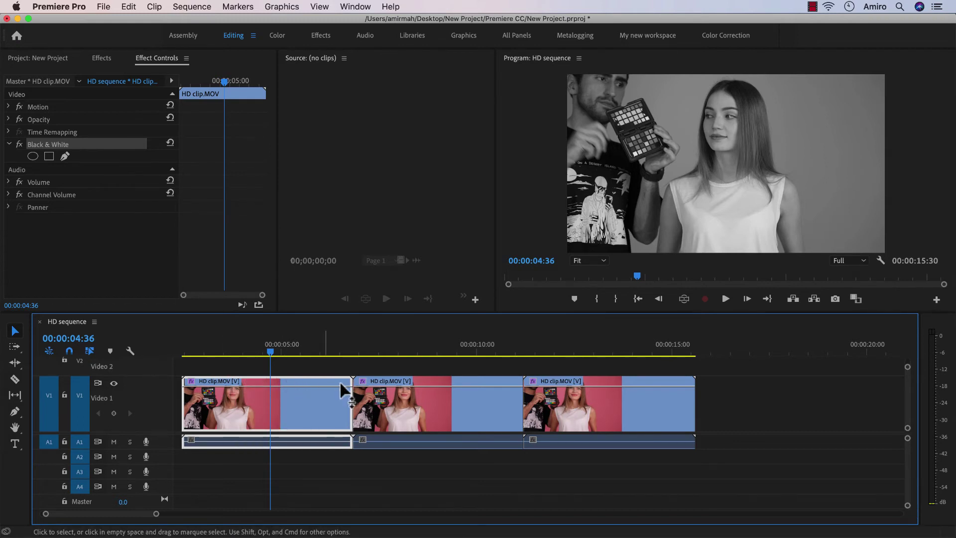
- Move the playhead to 00:00:04:12 and undo the Black & White effect on all three clips
left_click_drag(273, 352, 252, 367)
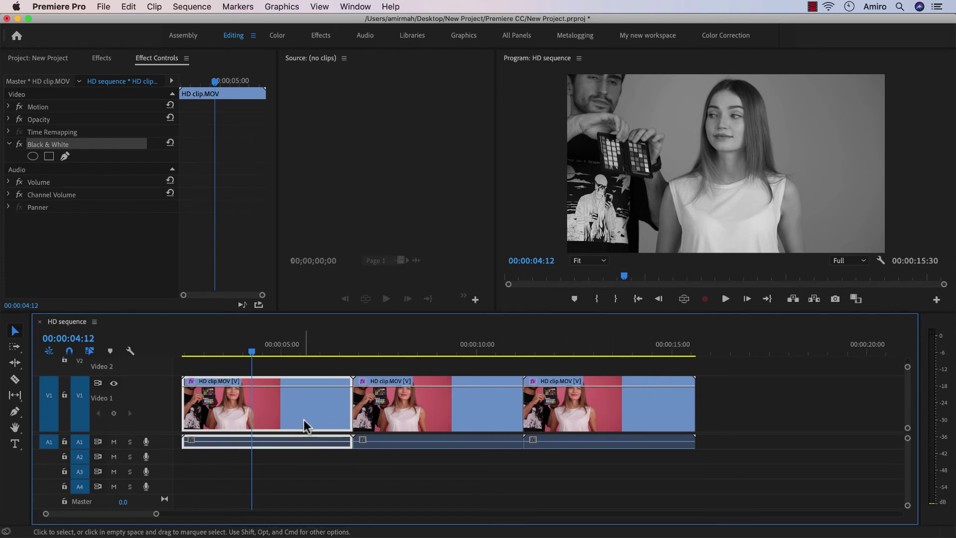
key("super+z")
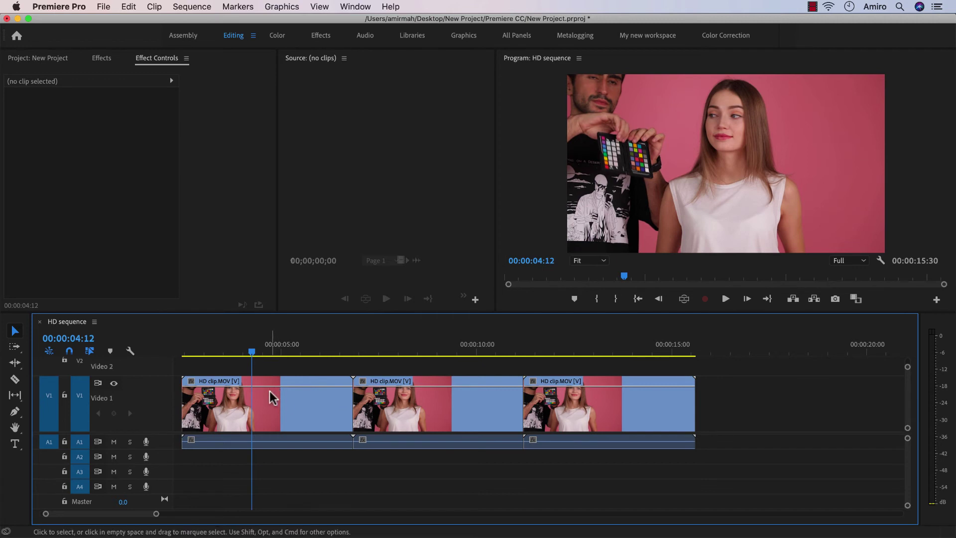
- Try the Extract effect from the Adjust group on the first clip and undo it
left_click(102, 59)
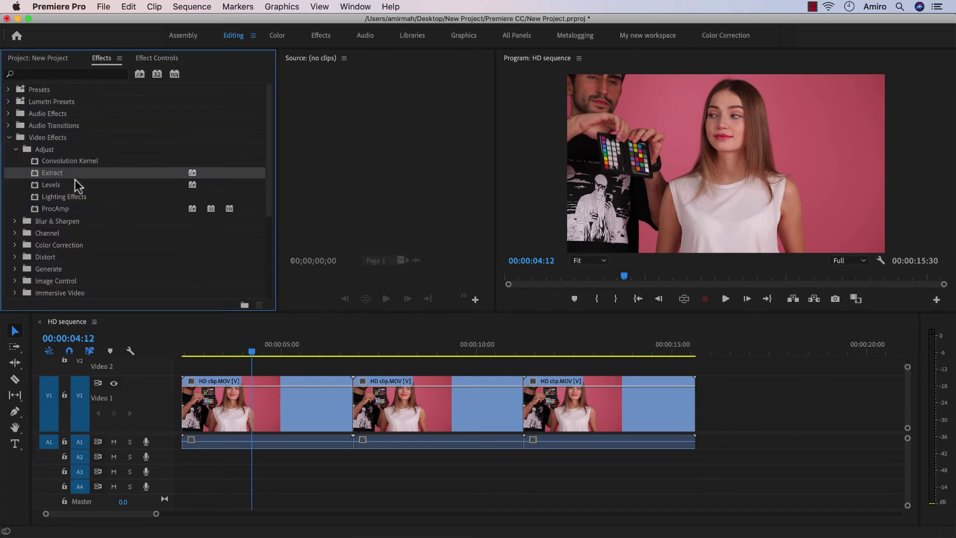
left_click_drag(53, 173, 239, 399)
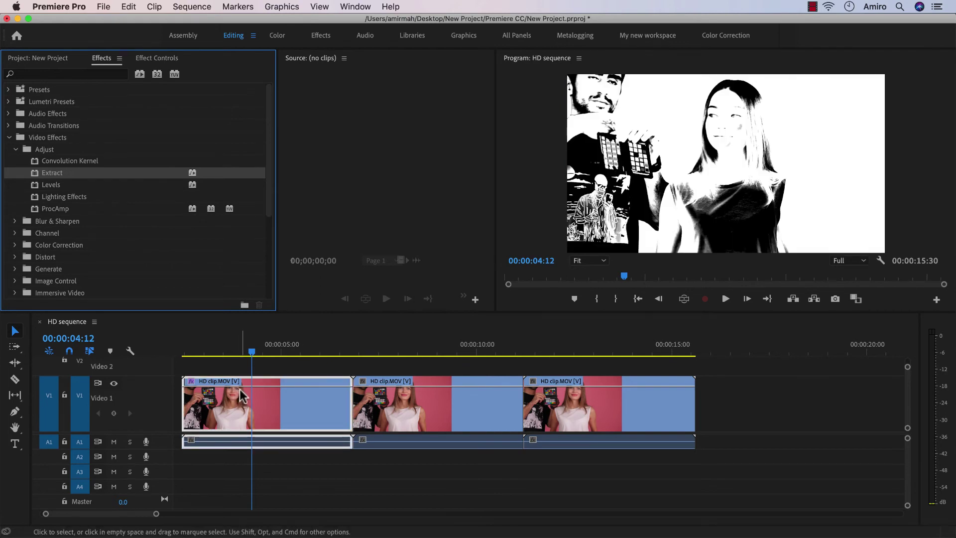
key("super+z")
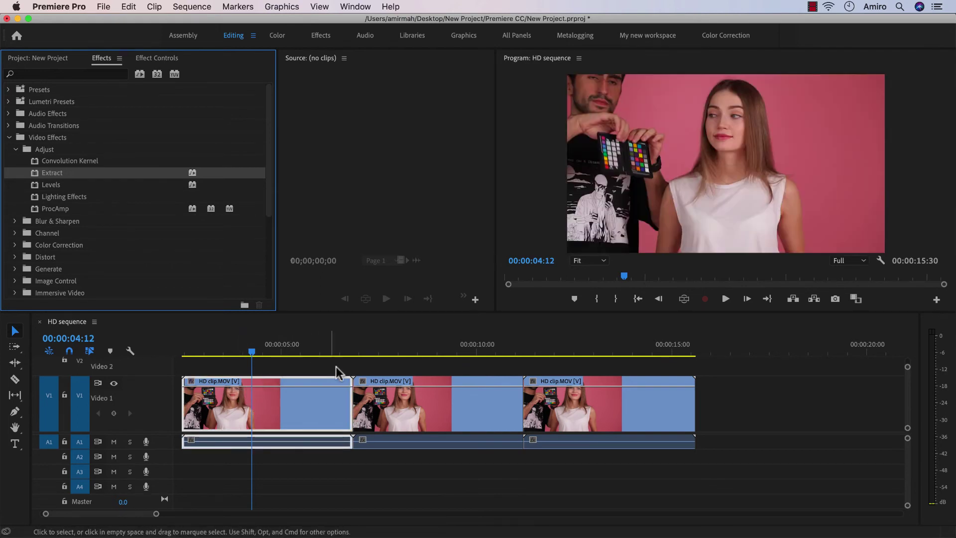
- Select all three clips, apply the Extract effect to them together and scrub to about 00:00:12:14 to check it
left_click_drag(747, 374, 265, 426)
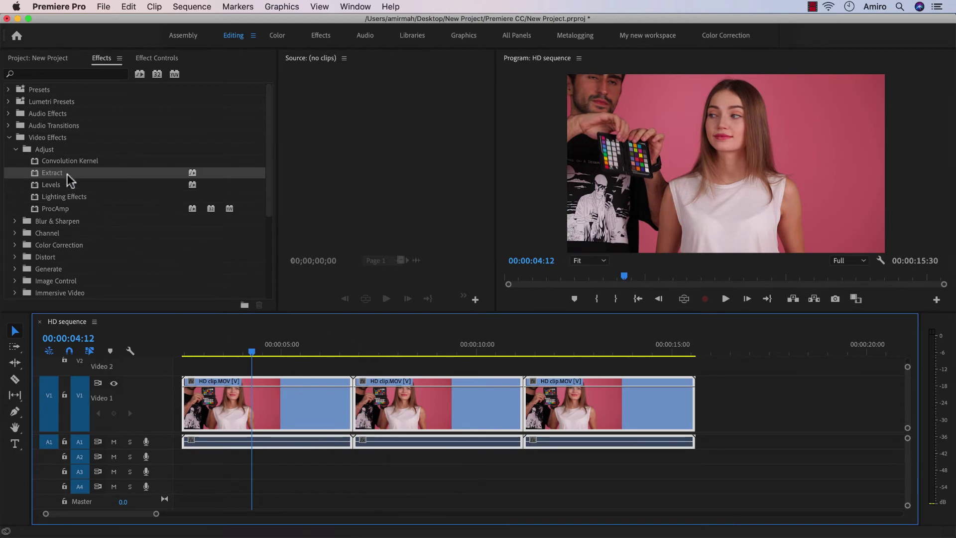
left_click_drag(48, 178, 309, 394)
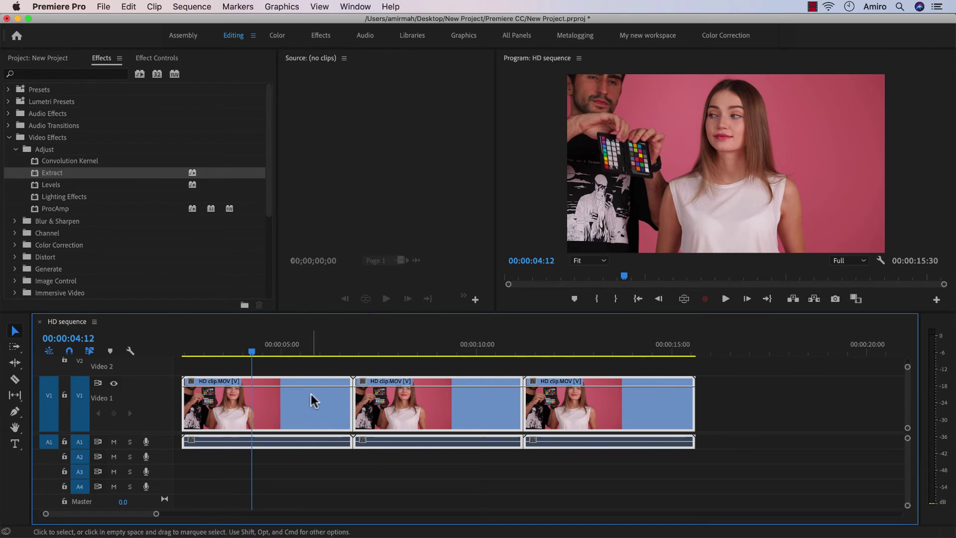
left_click_drag(50, 173, 305, 388)
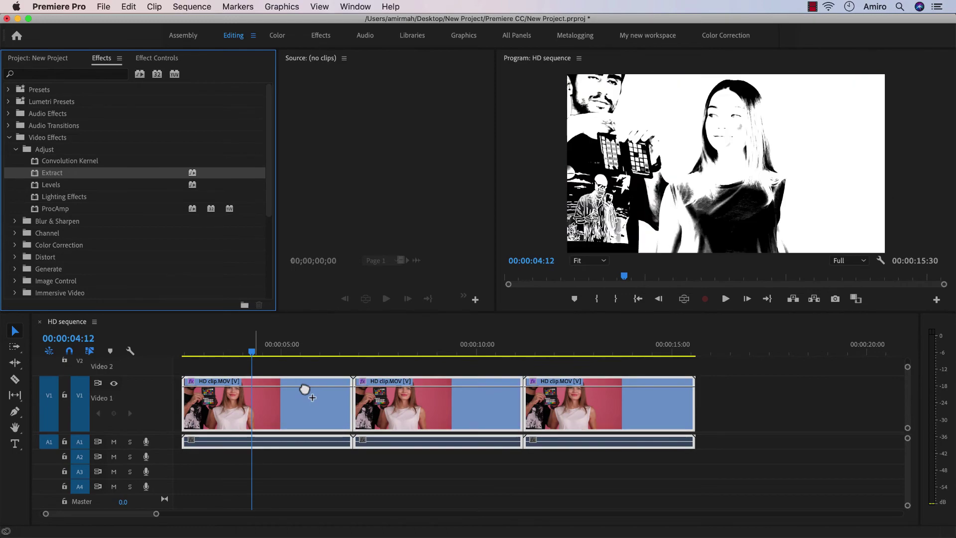
left_click_drag(268, 354, 595, 361)
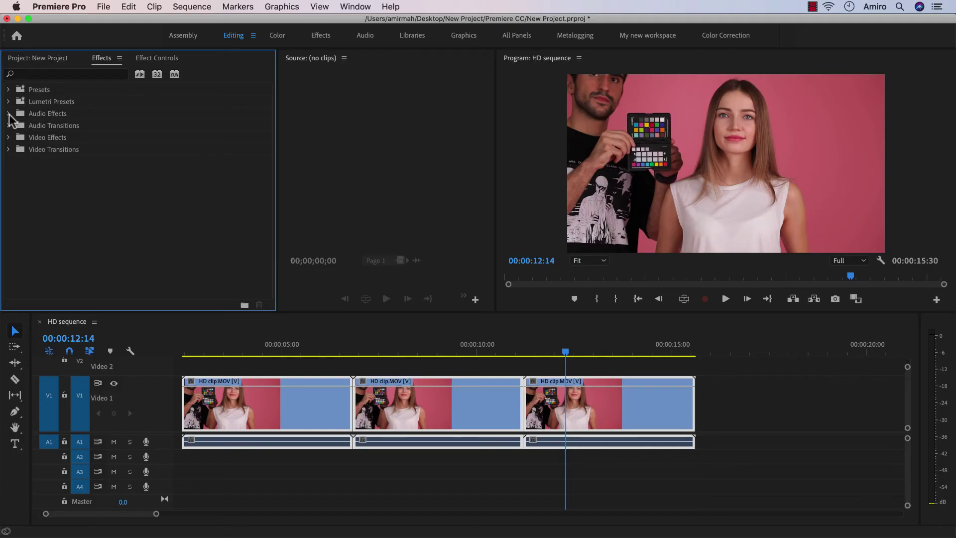
- Apply the AUNBandEQ audio effect to the first clip's audio and move the playhead to 00:00:05:46
left_click(9, 114)
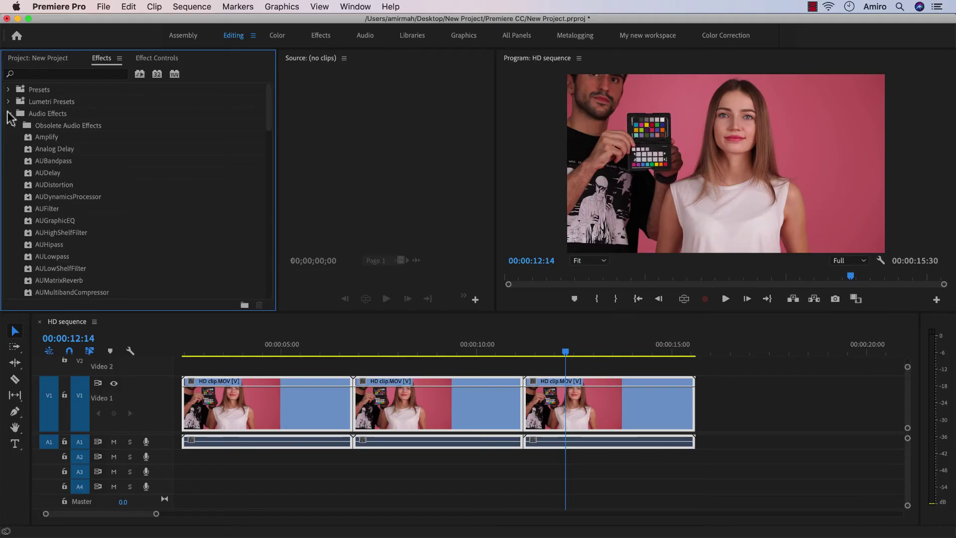
scroll(30, 160, "down", 3)
left_click_drag(45, 233, 212, 442)
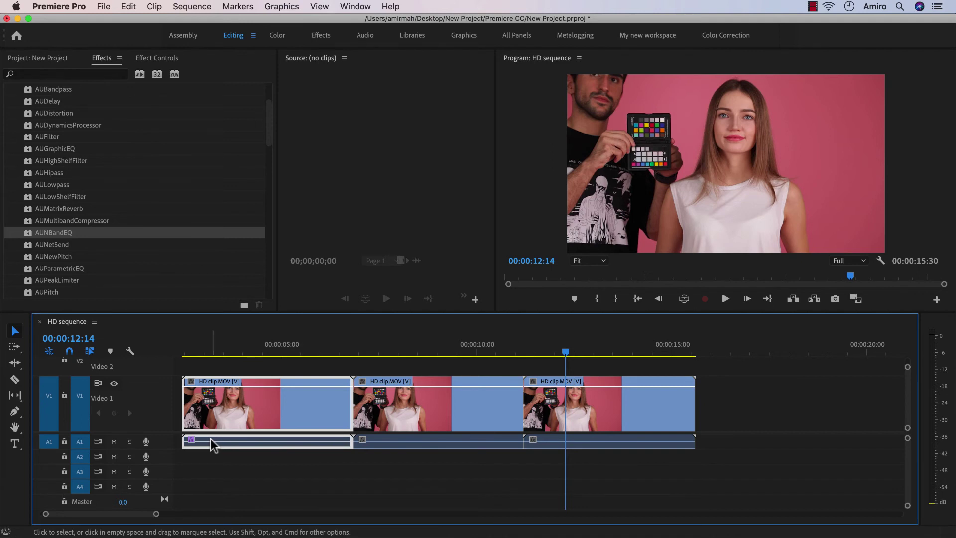
left_click(317, 350)
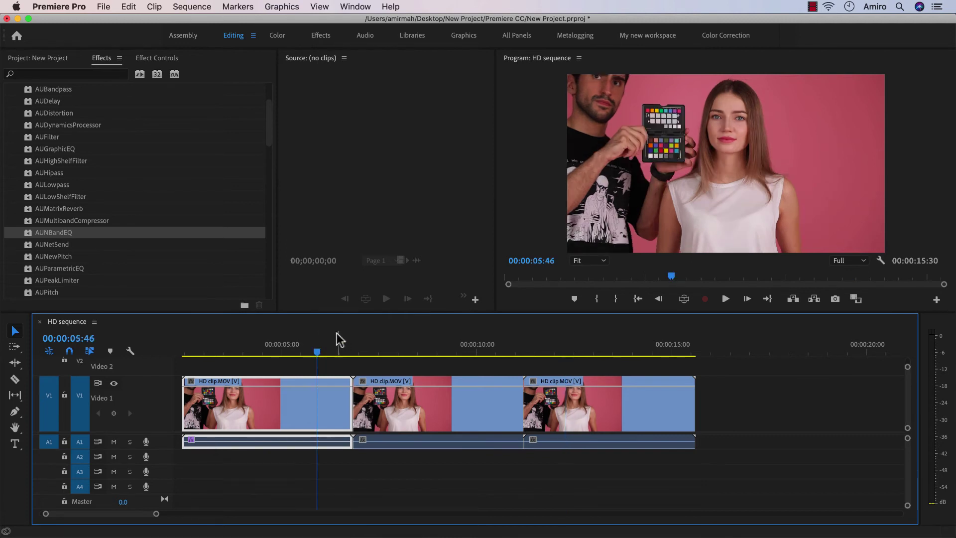
- Inspect the custom setup of the first clip's AUNBandEQ effect and close the equalizer editor
left_click(158, 57)
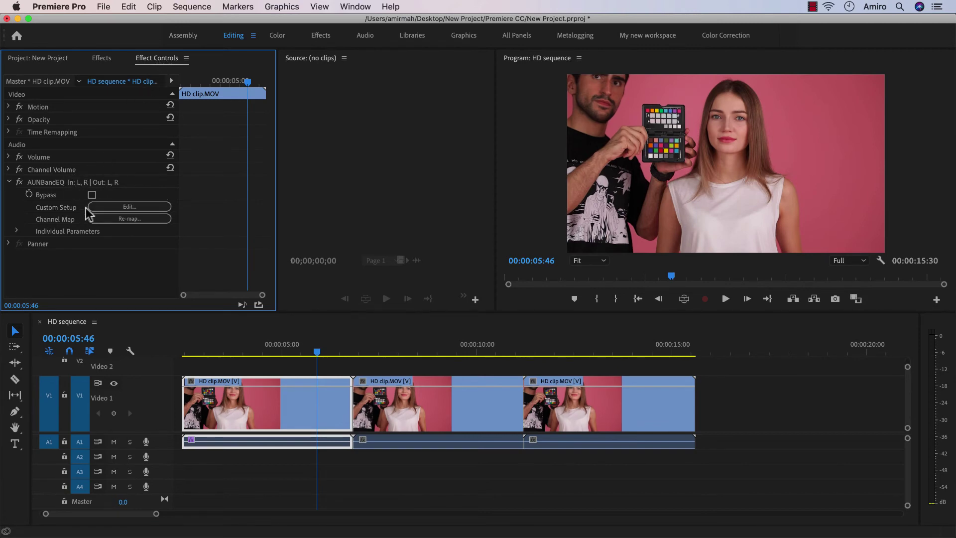
left_click(117, 206)
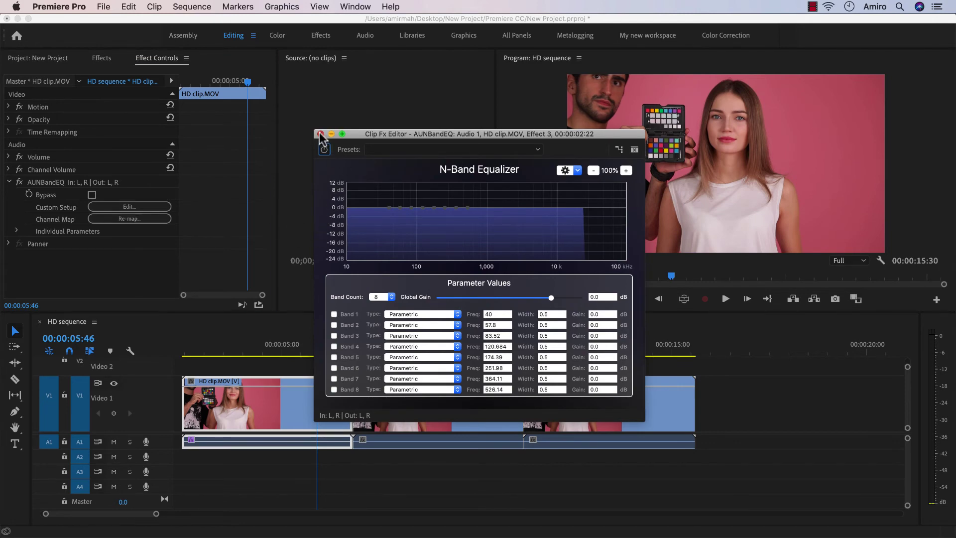
left_click(321, 134)
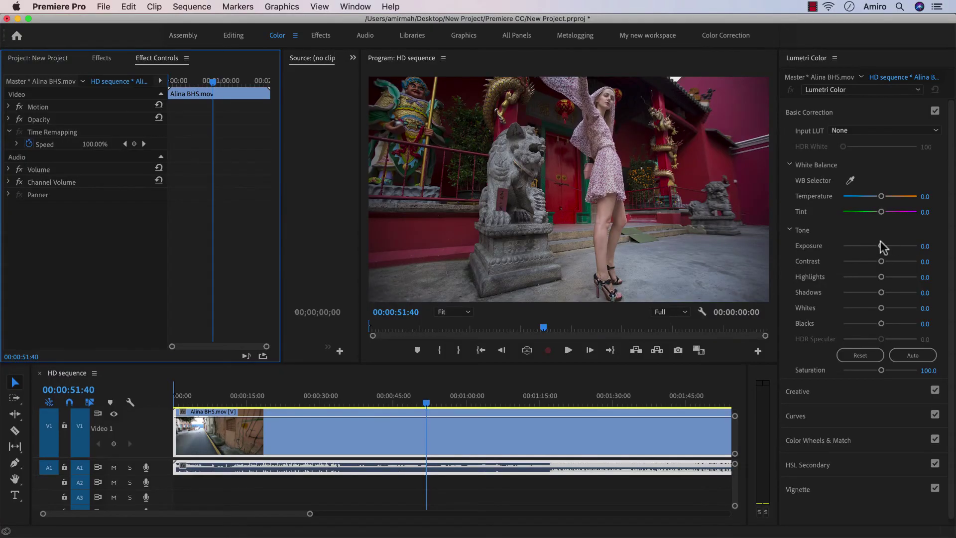
- Correct the temple clip with Lumetri Color: Temperature -1.6, Exposure 1.0, Contrast 0.0, Highlights 9.7 and Blacks 14.5
left_click_drag(883, 247, 888, 277)
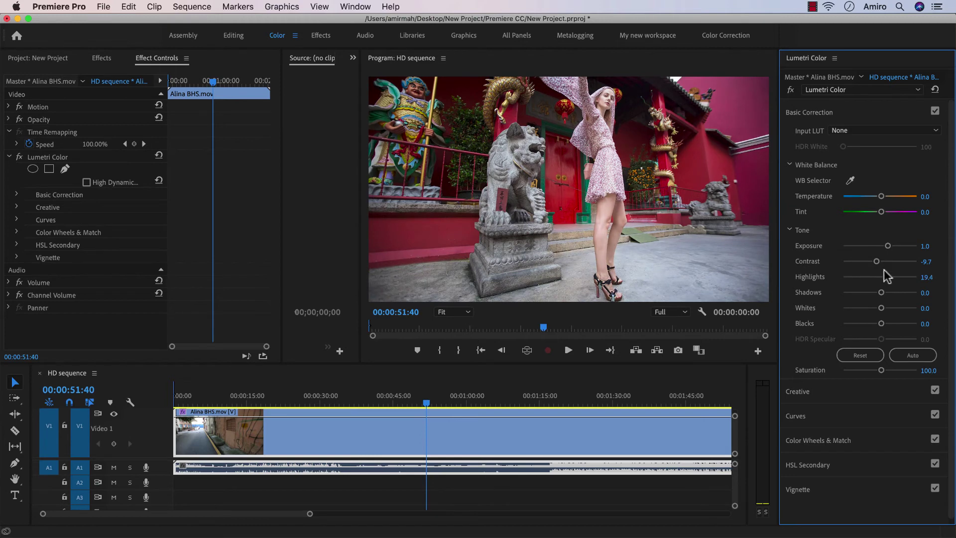
mouse_move(880, 196)
left_mouse_down()
mouse_move(868, 196)
mouse_move(877, 196)
left_mouse_up()
left_click_drag(881, 323, 885, 324)
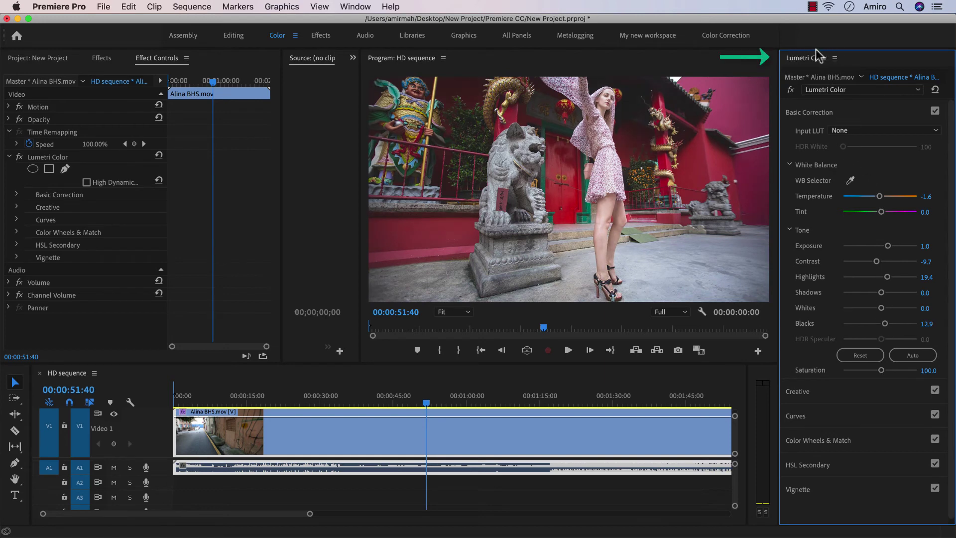
mouse_move(885, 325)
left_mouse_down()
mouse_move(873, 328)
mouse_move(885, 325)
left_mouse_up()
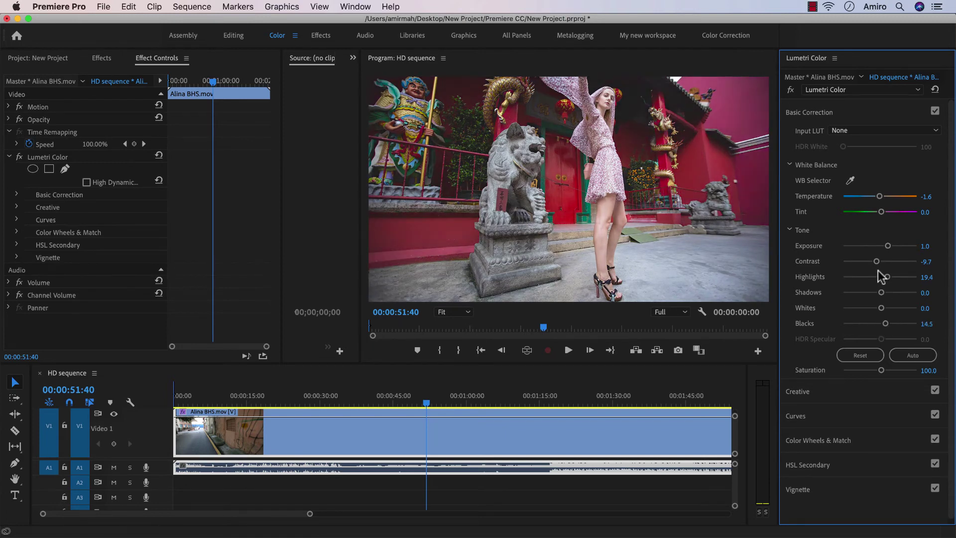
left_click_drag(876, 261, 881, 277)
- Compare the Editing and Color workspaces, and look through Lumetri Color's Creative, Curves and Color Wheels & Match sections
left_click(232, 36)
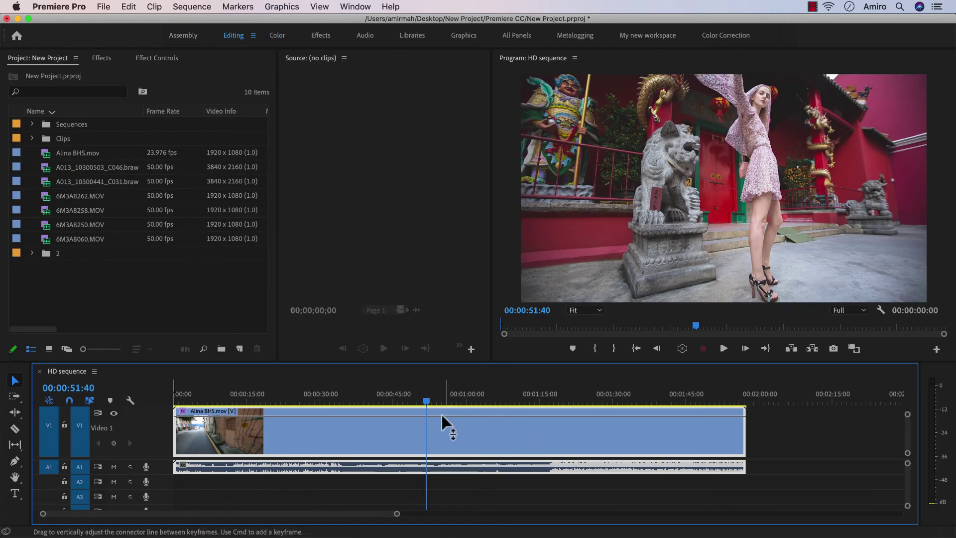
left_click(277, 35)
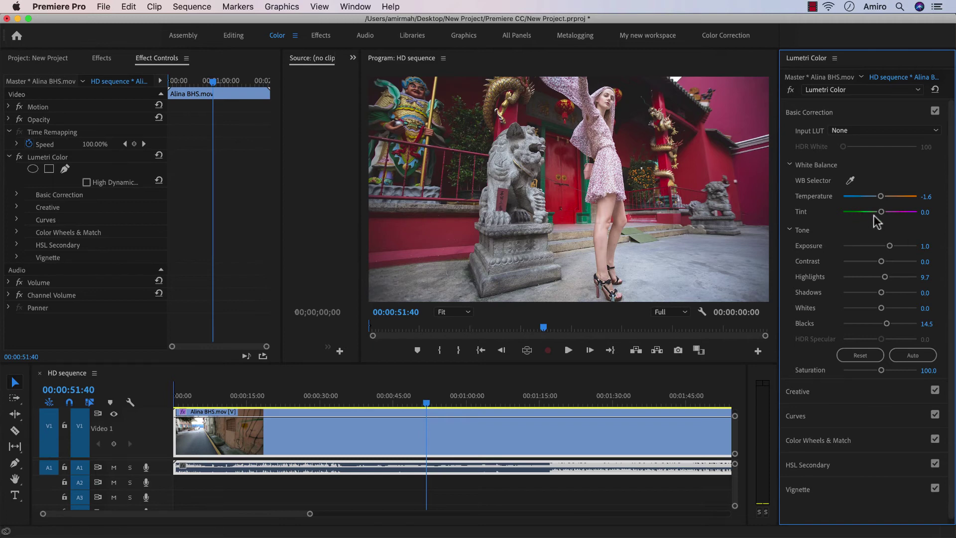
left_click(819, 384)
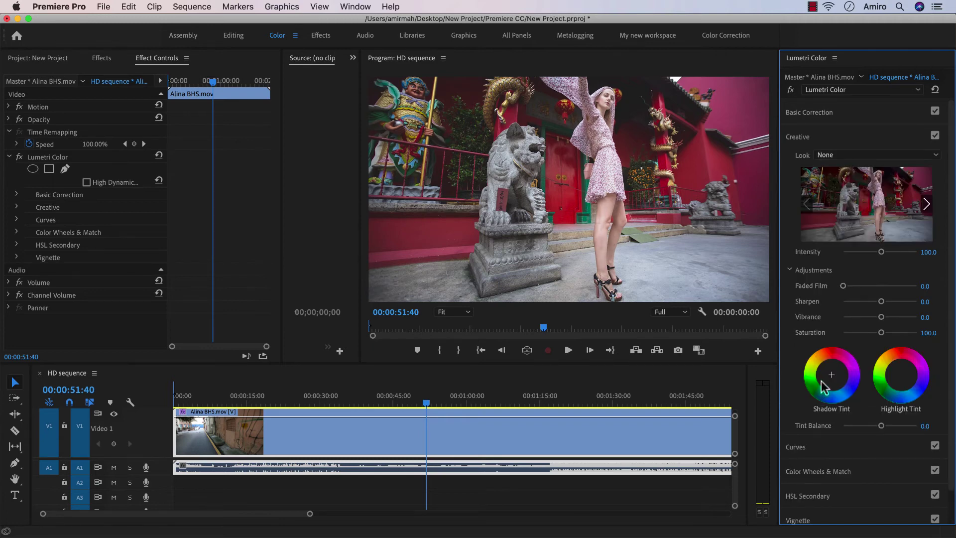
left_click(812, 422)
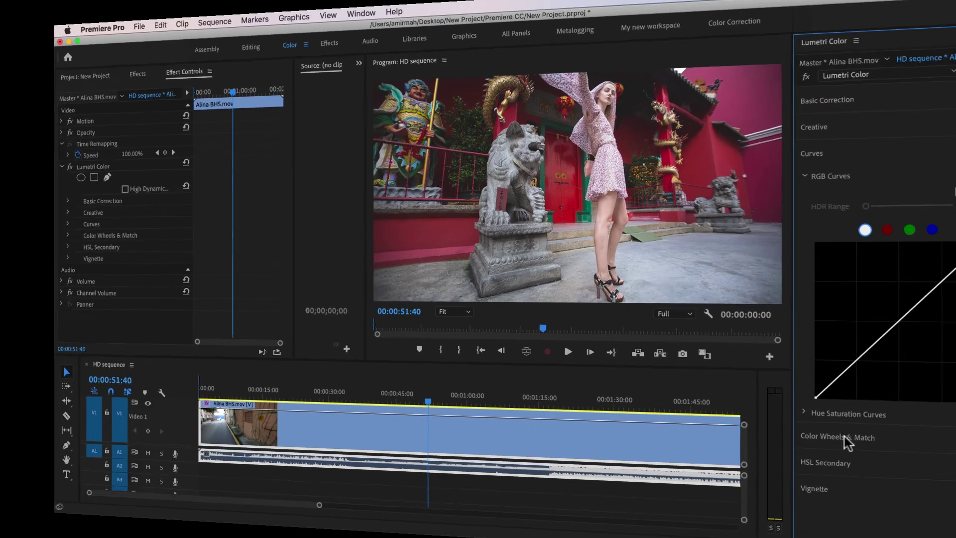
left_click(822, 421)
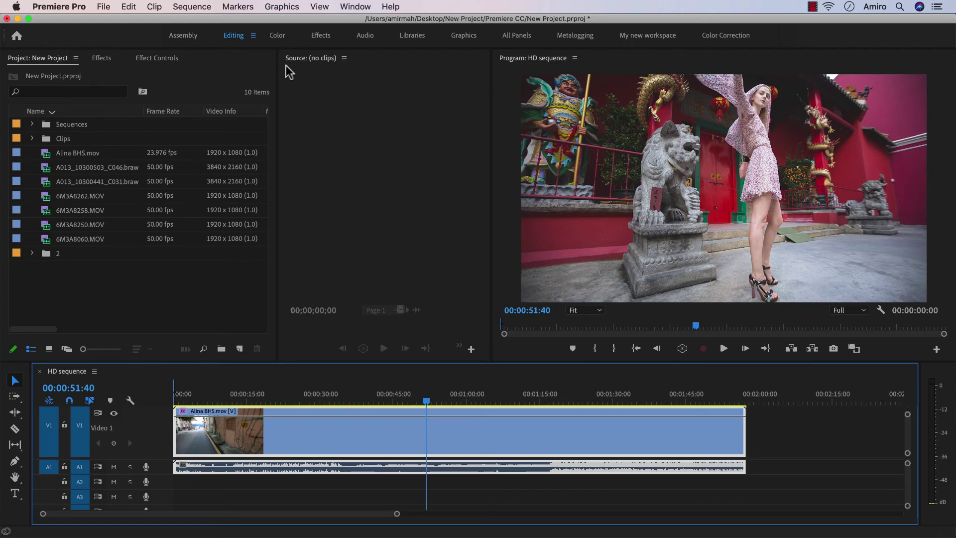
- Switch to the Color workspace, narrow the Effect Controls area and display the Lumetri Scopes
left_click(349, 8)
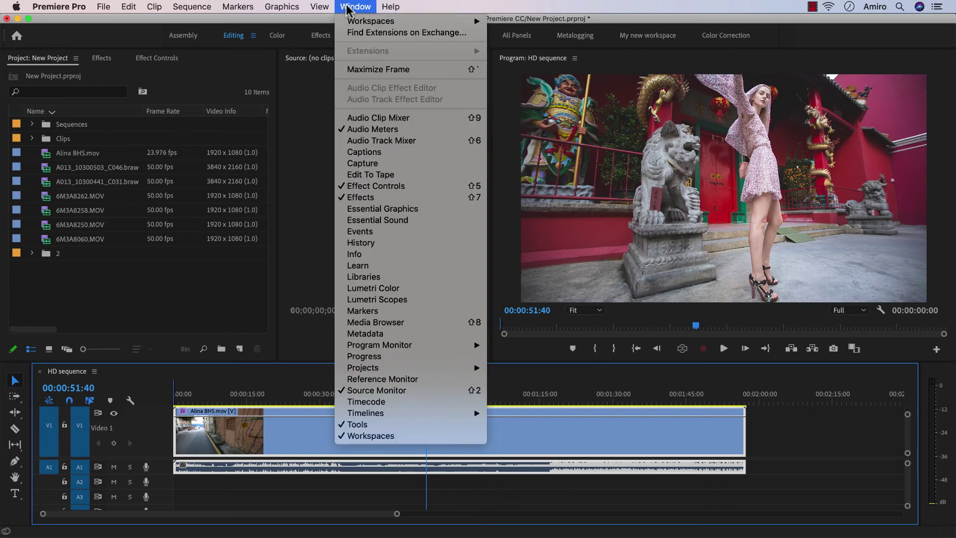
mouse_move(396, 23)
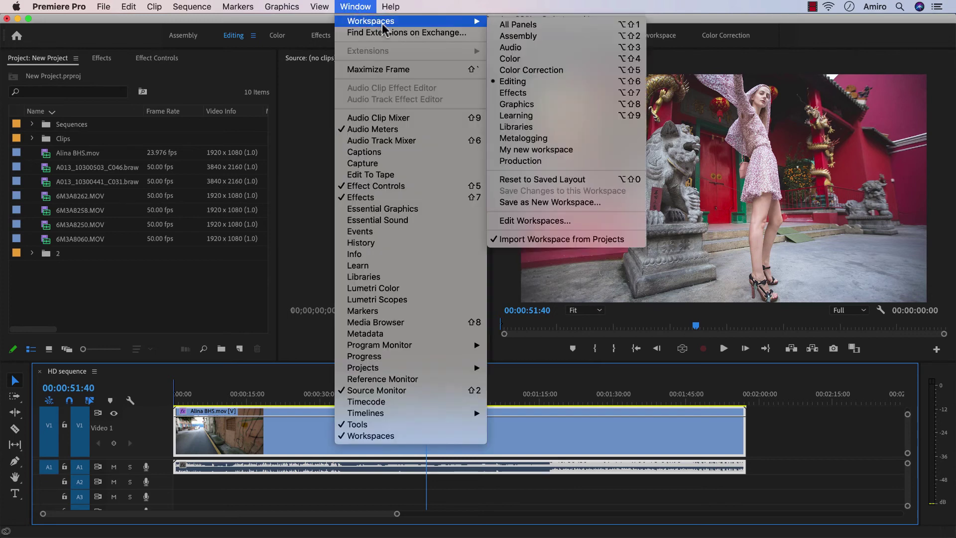
left_click(578, 59)
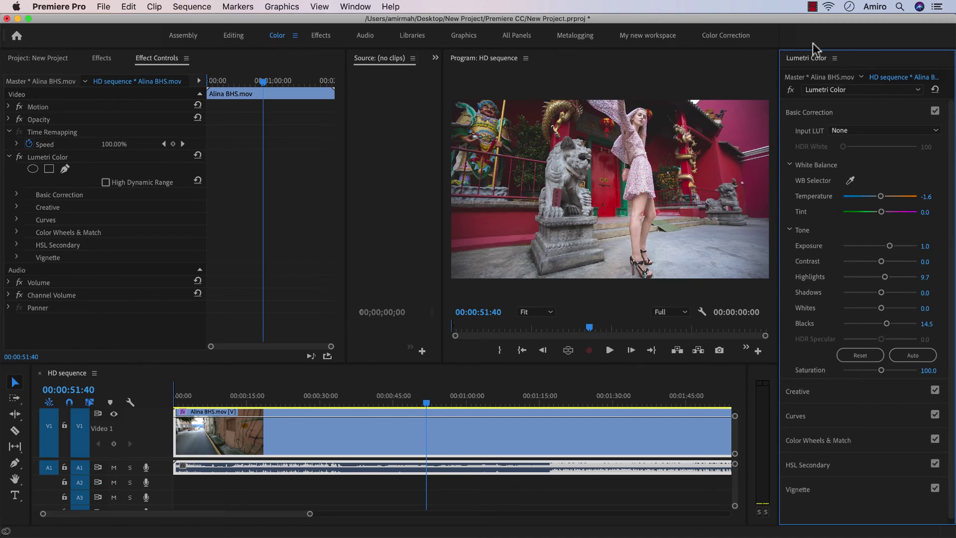
left_click_drag(347, 122, 275, 122)
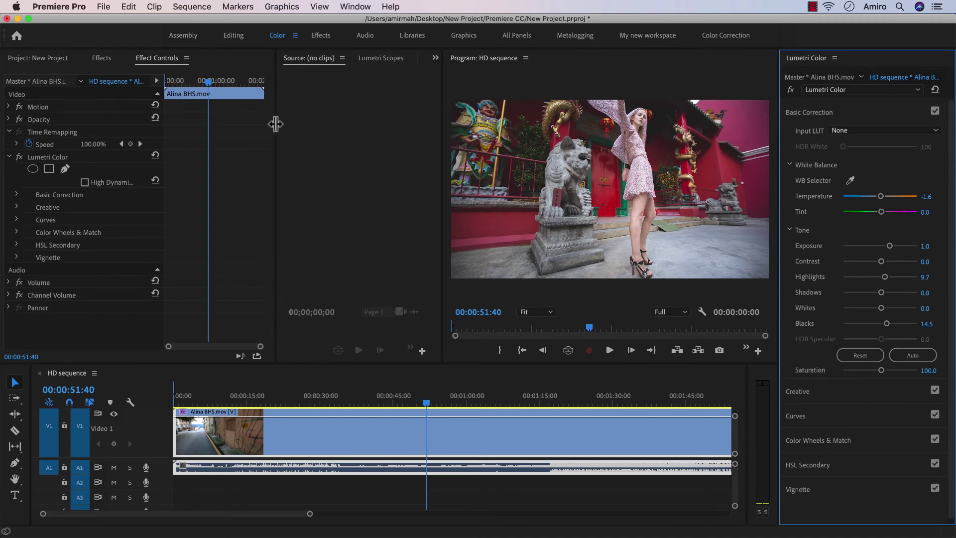
left_click(378, 59)
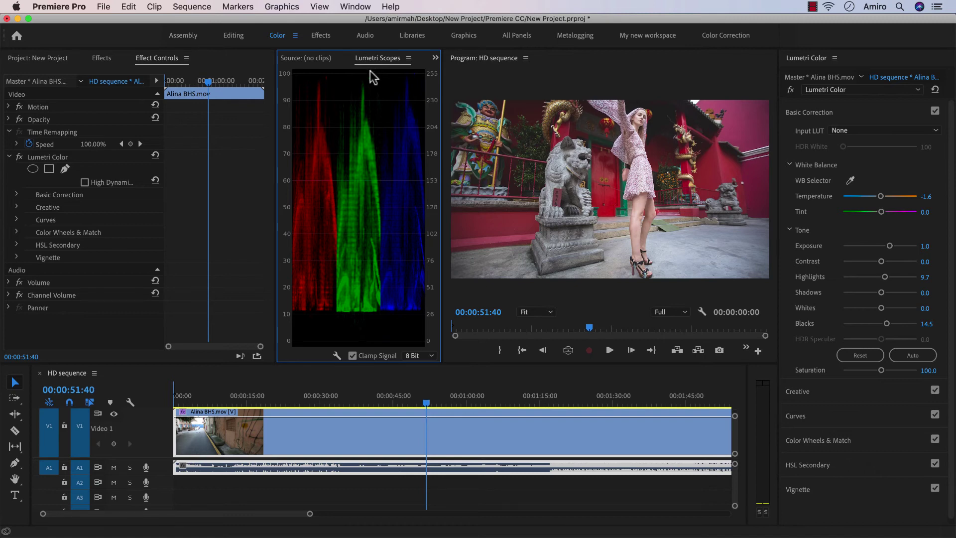
- Review the Curves and Color Wheels & Match sections, and lower the temple clip's exposure slightly in Basic Correction
left_click(821, 414)
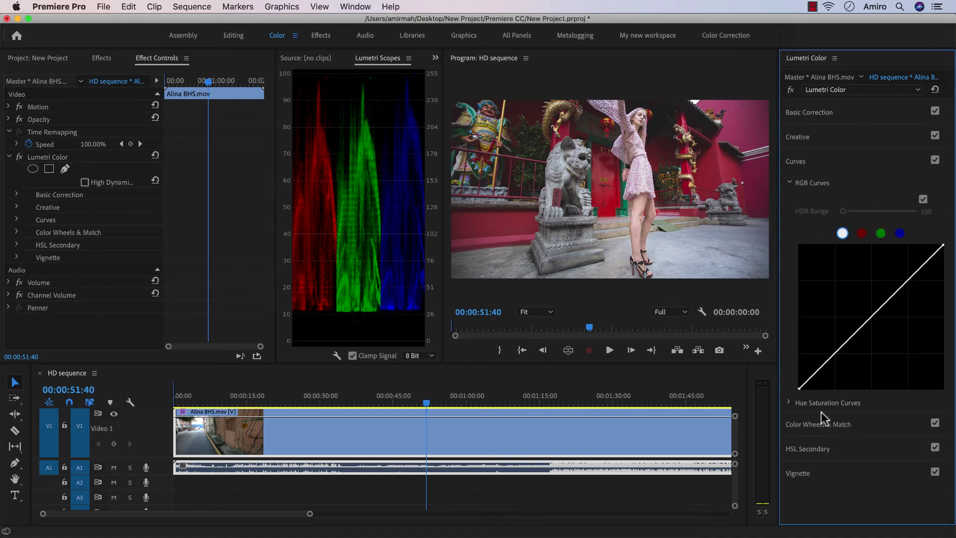
left_click(835, 426)
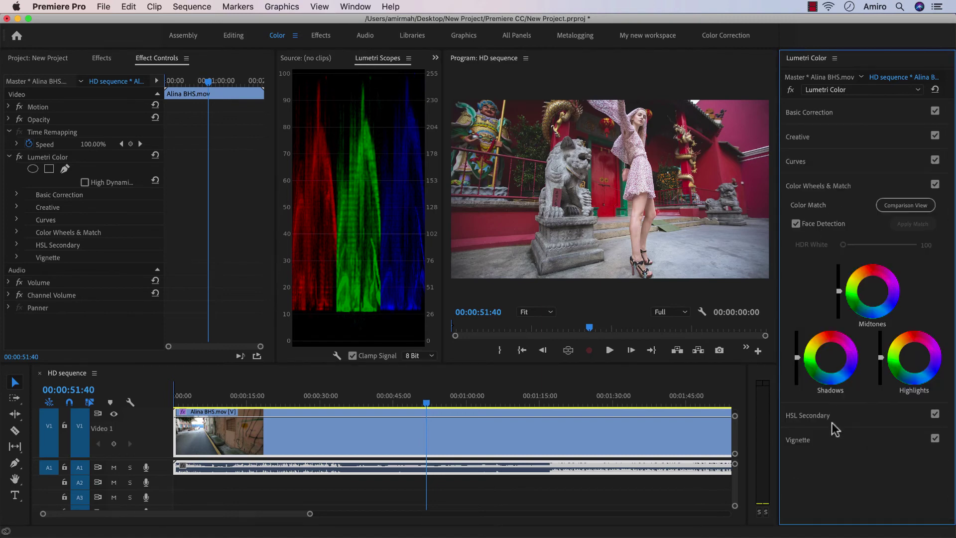
left_click(812, 114)
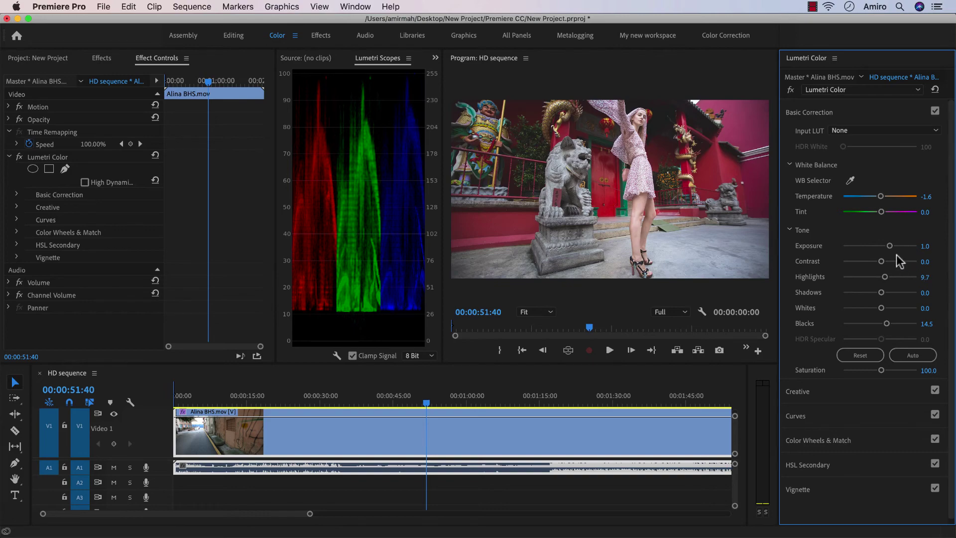
left_click_drag(889, 246, 885, 246)
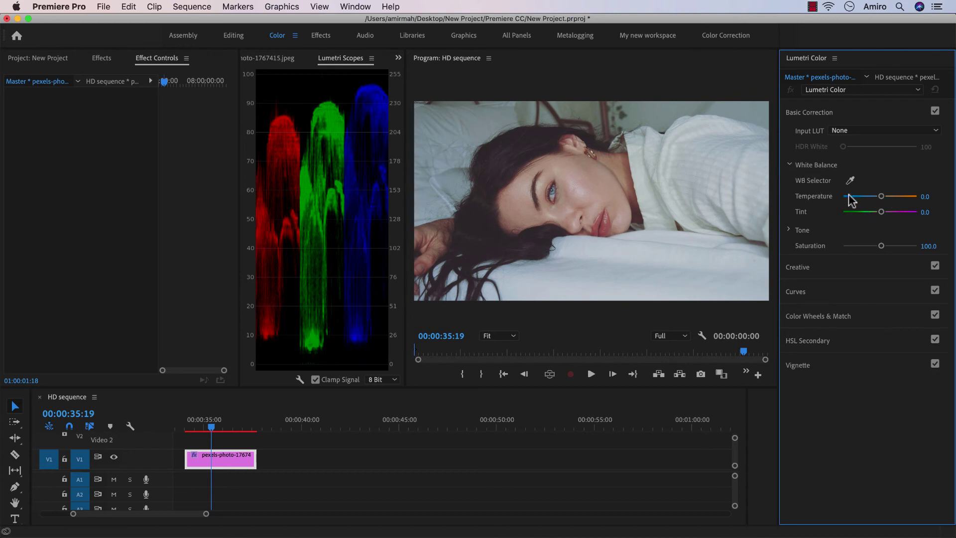
- Try stronger Temperature and Tint shifts on the portrait photo, reset them, and set Temperature to 21.0 and Tint to 9.7
left_click_drag(881, 199, 904, 197)
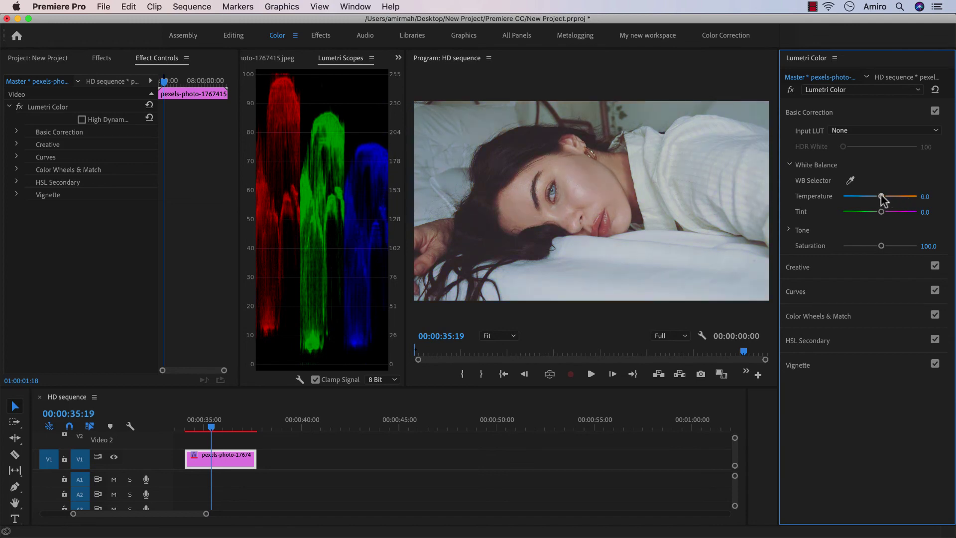
mouse_move(882, 212)
left_mouse_down()
mouse_move(860, 214)
mouse_move(892, 213)
left_mouse_up()
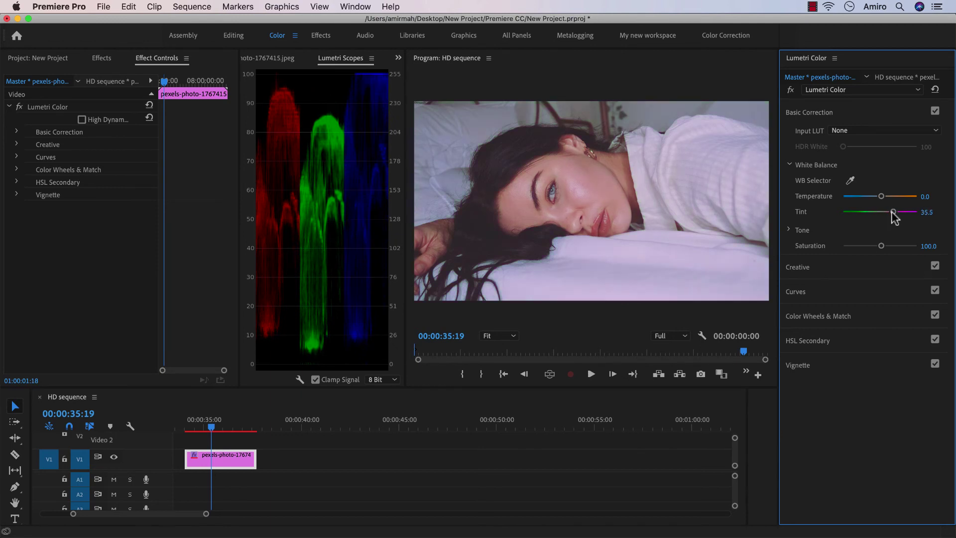
double_click(892, 212)
left_click(649, 190)
left_click_drag(885, 214, 888, 197)
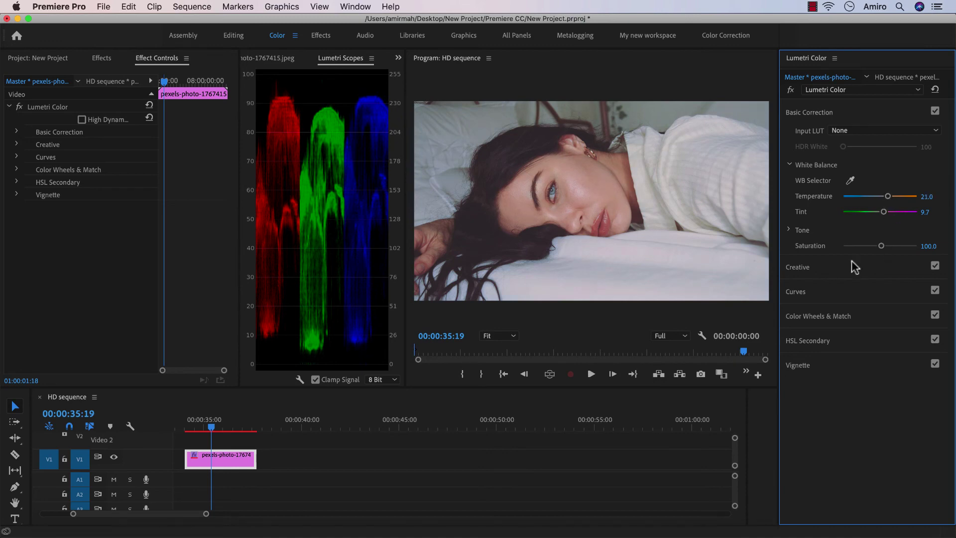
- Test the portrait photo's Exposure at 1.1 and -0.9, reset it, and set it to -0.2
left_click(789, 230)
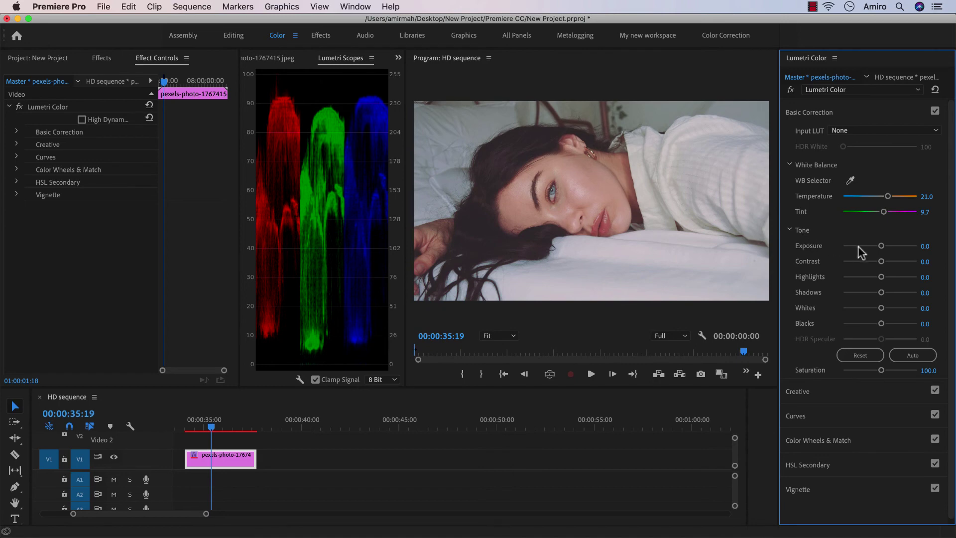
mouse_move(881, 246)
left_mouse_down()
mouse_move(874, 249)
mouse_move(889, 249)
left_mouse_up()
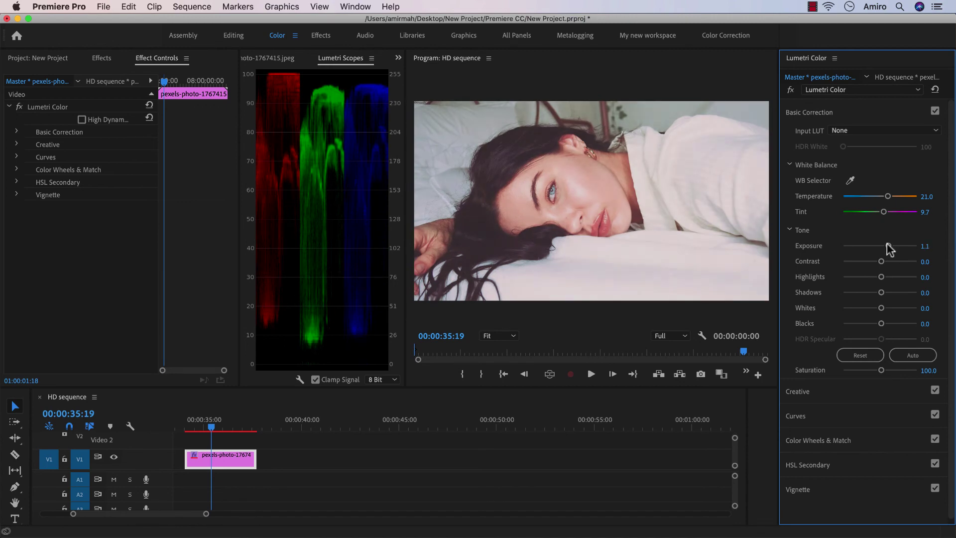
left_click_drag(889, 249, 875, 249)
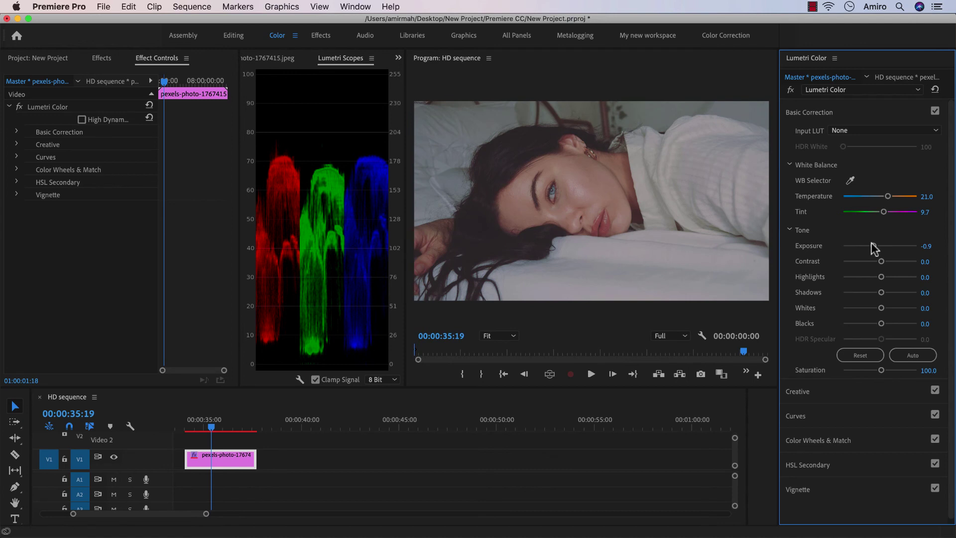
double_click(875, 248)
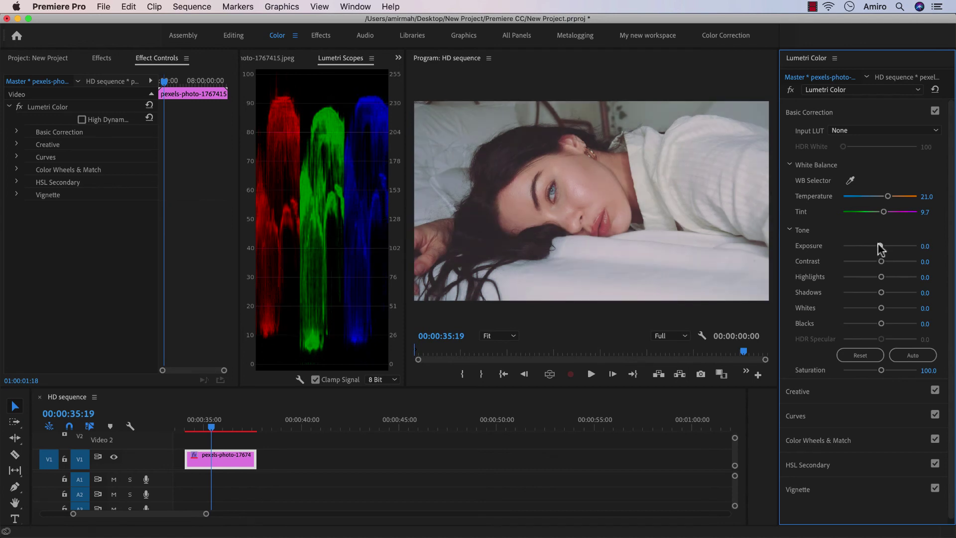
left_click_drag(880, 247, 879, 246)
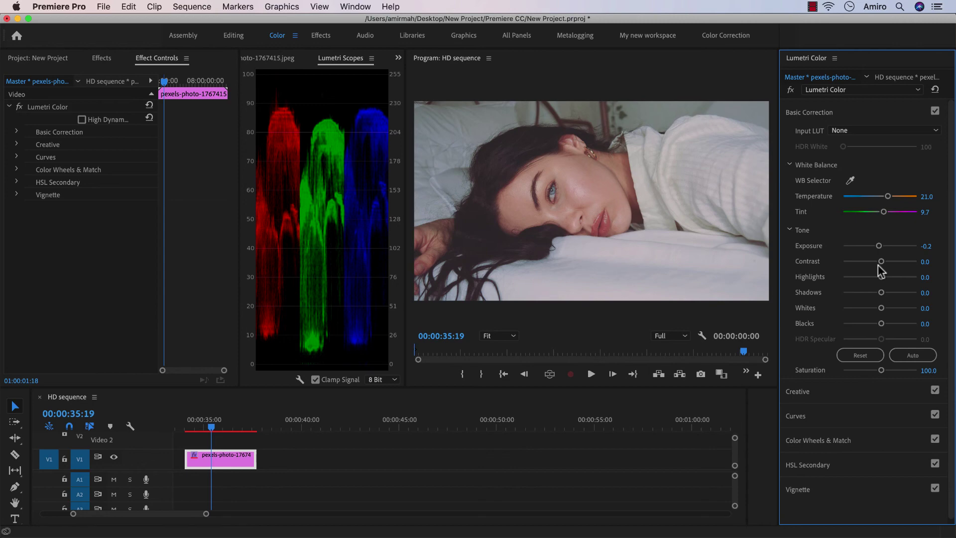
- Set the portrait photo's Contrast to 16.1, Highlights to 25.8 and Shadows to -59.7
mouse_move(881, 261)
left_mouse_down()
mouse_move(900, 258)
mouse_move(853, 259)
mouse_move(885, 259)
left_mouse_up()
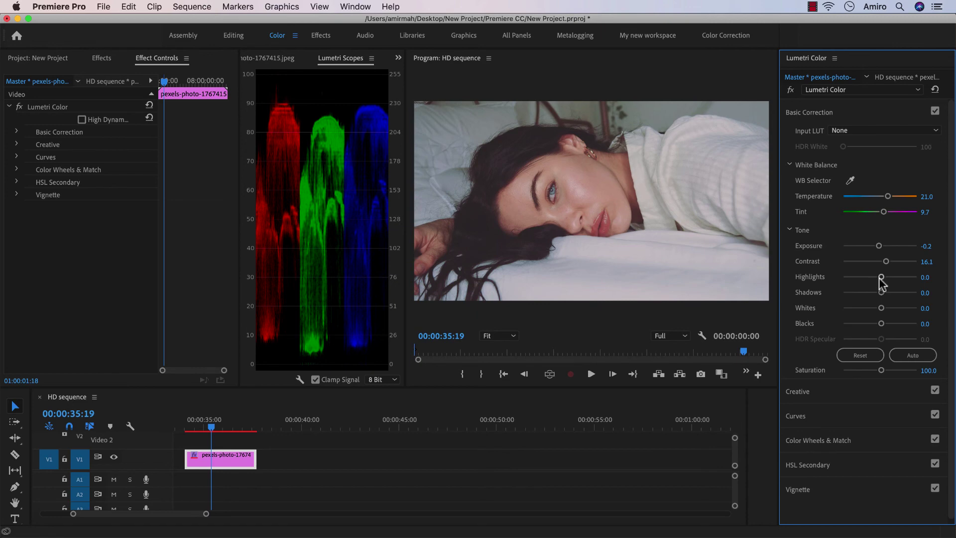
mouse_move(880, 276)
left_mouse_down()
mouse_move(863, 277)
mouse_move(897, 278)
left_mouse_up()
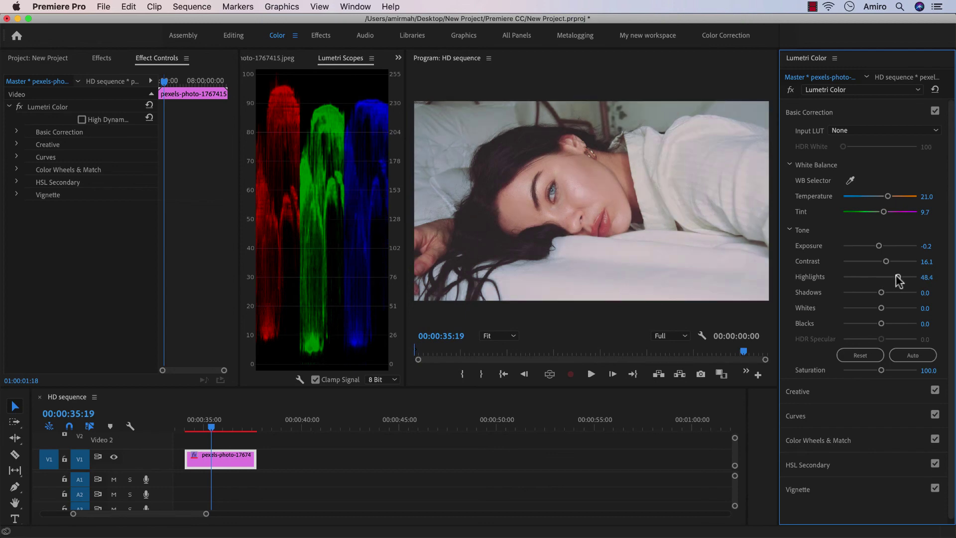
left_click_drag(897, 277, 890, 277)
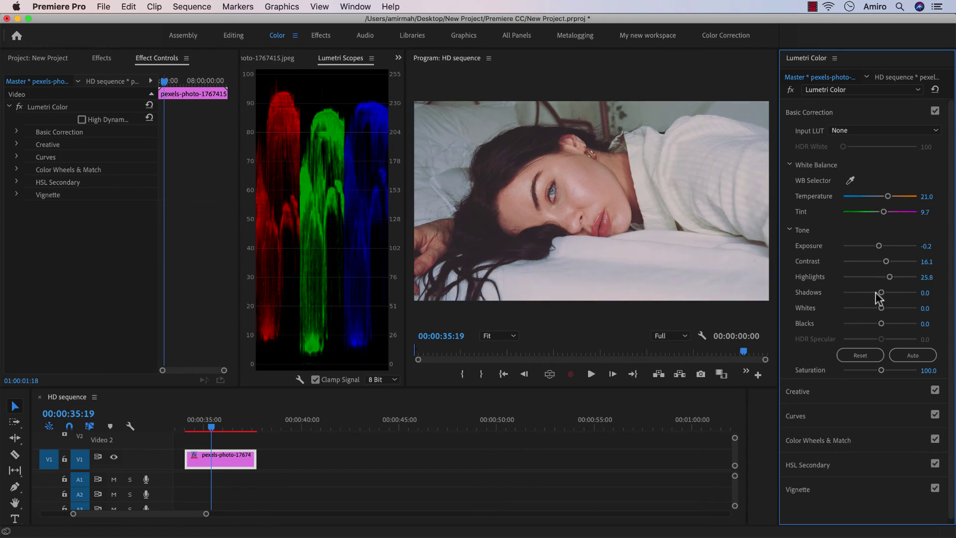
left_click_drag(881, 292, 858, 294)
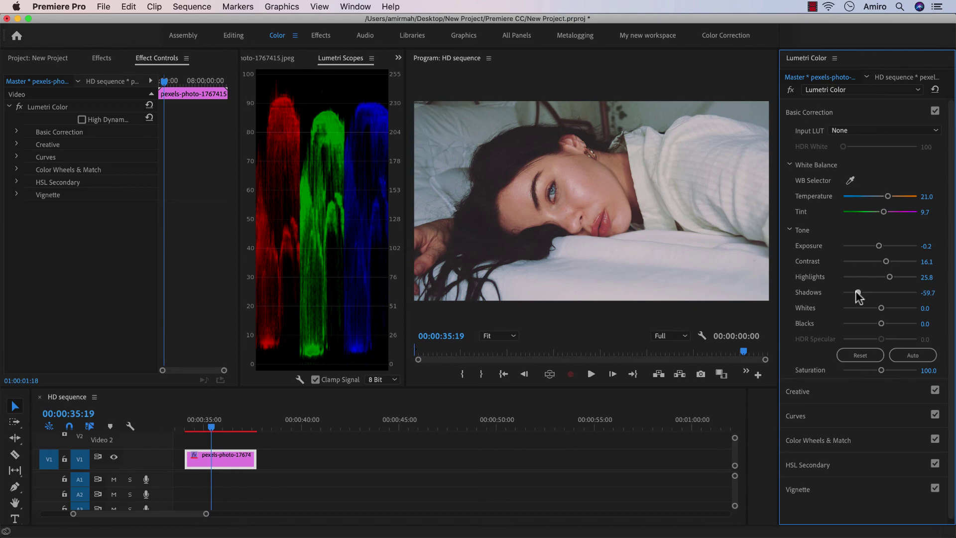
- Try Shadows at 11.3, Whites at -8.1 and Blacks at 6.5 on the portrait photo, and reset its tone settings
left_click_drag(857, 294, 883, 294)
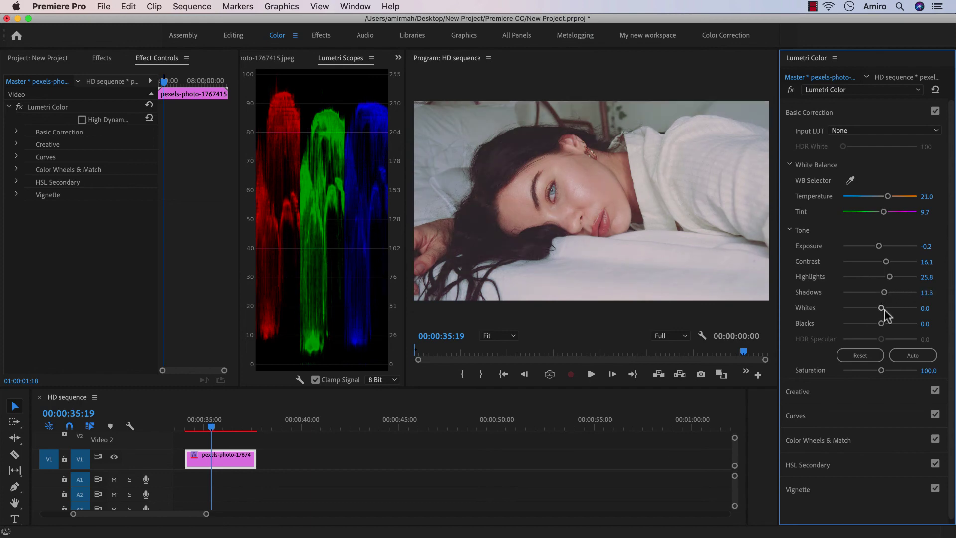
left_click_drag(884, 308, 864, 326)
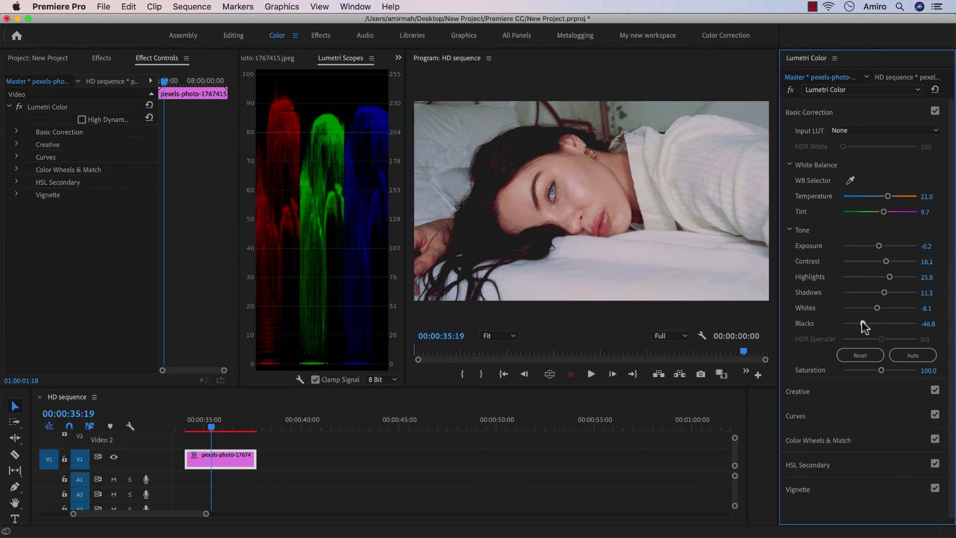
mouse_move(863, 326)
left_mouse_down()
mouse_move(900, 327)
mouse_move(883, 325)
left_mouse_up()
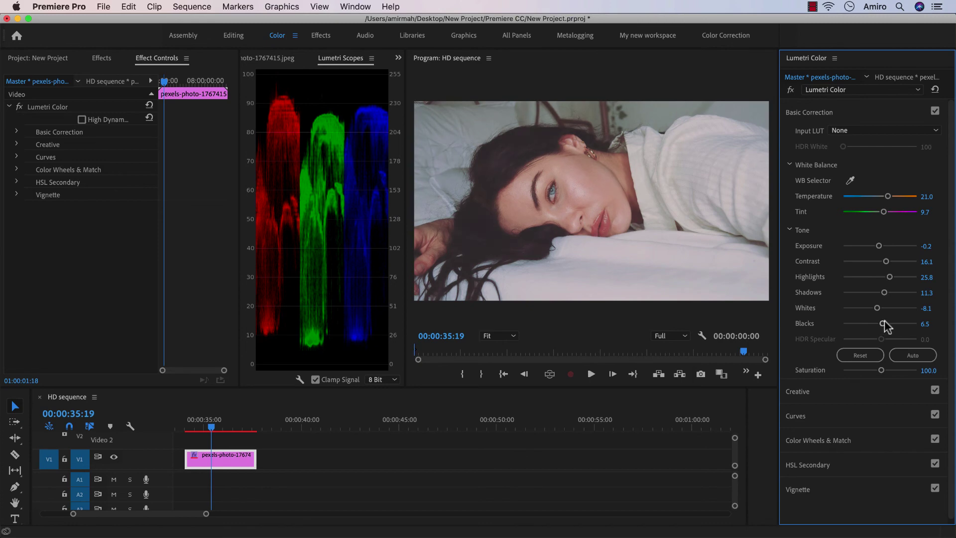
left_click(860, 355)
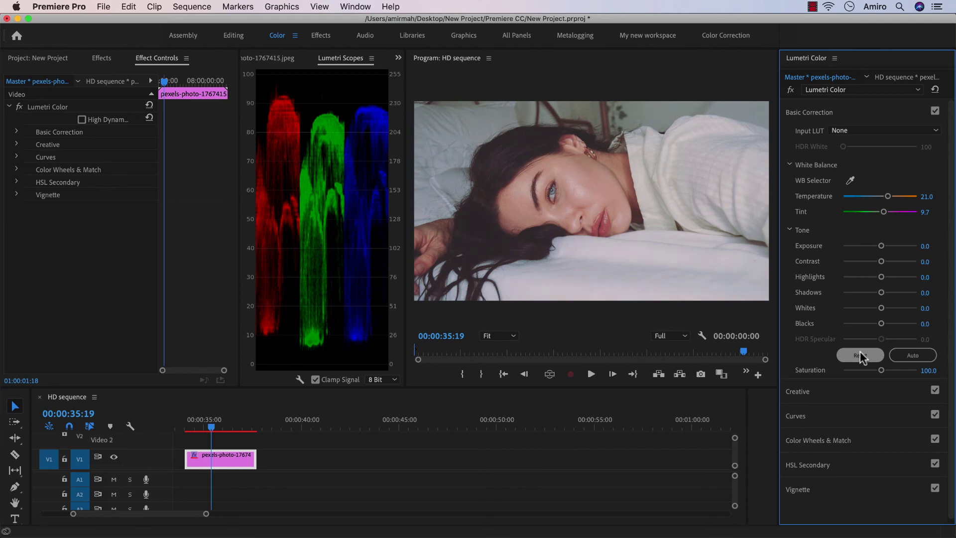
- Apply the automatic tone correction to the portrait photo, test its Saturation at 0.0, and raise it again
left_click(909, 352)
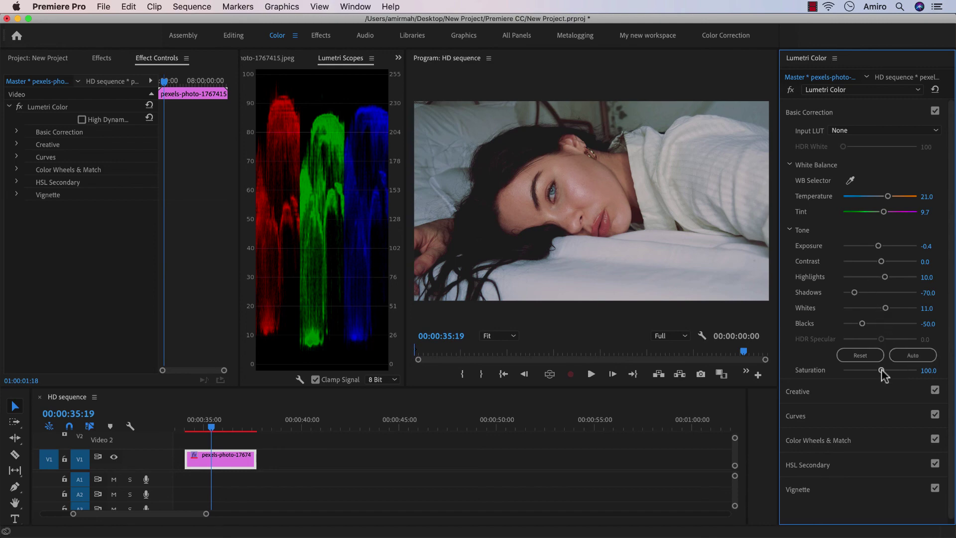
left_click_drag(882, 370, 835, 371)
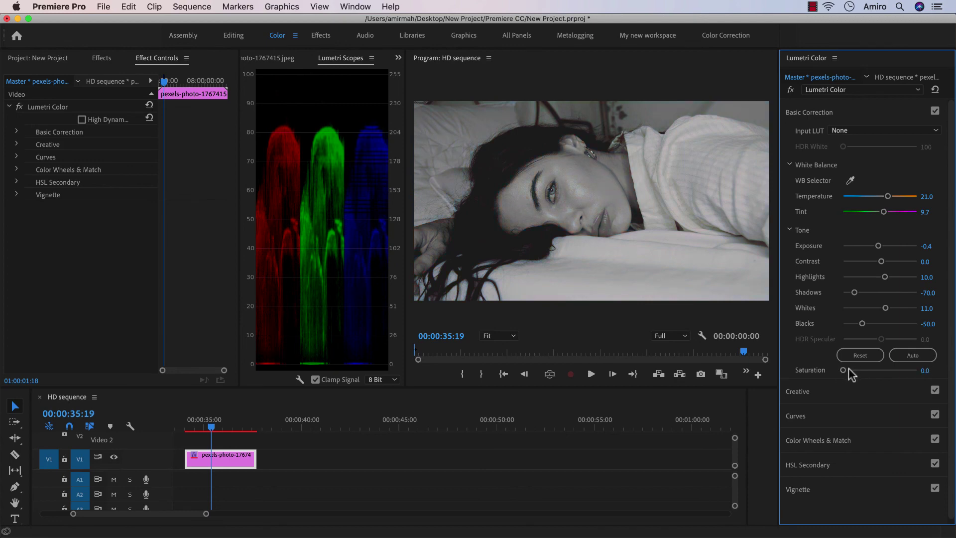
left_click_drag(844, 369, 892, 367)
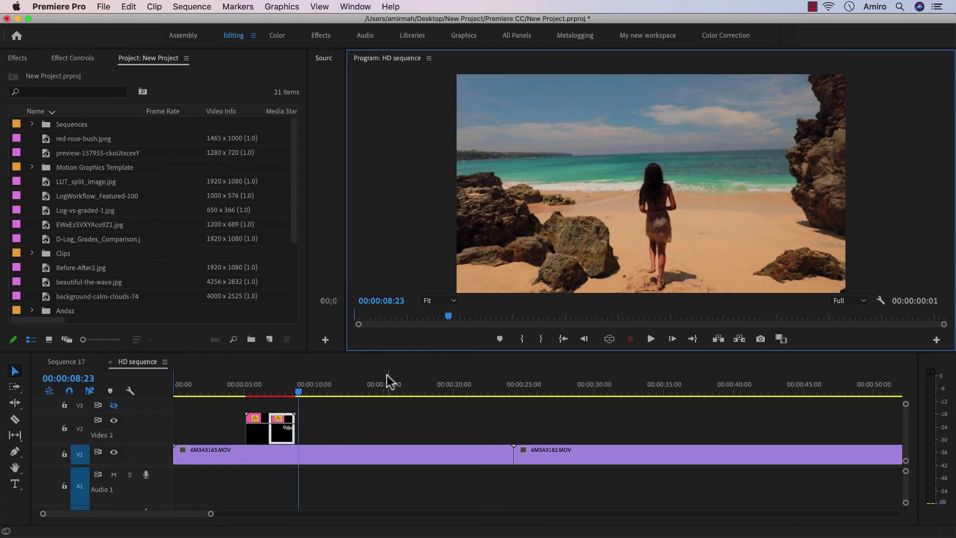
- Open the template browser in the Graphics workspace and play the sequence from about 00:00:04:14
left_click(462, 35)
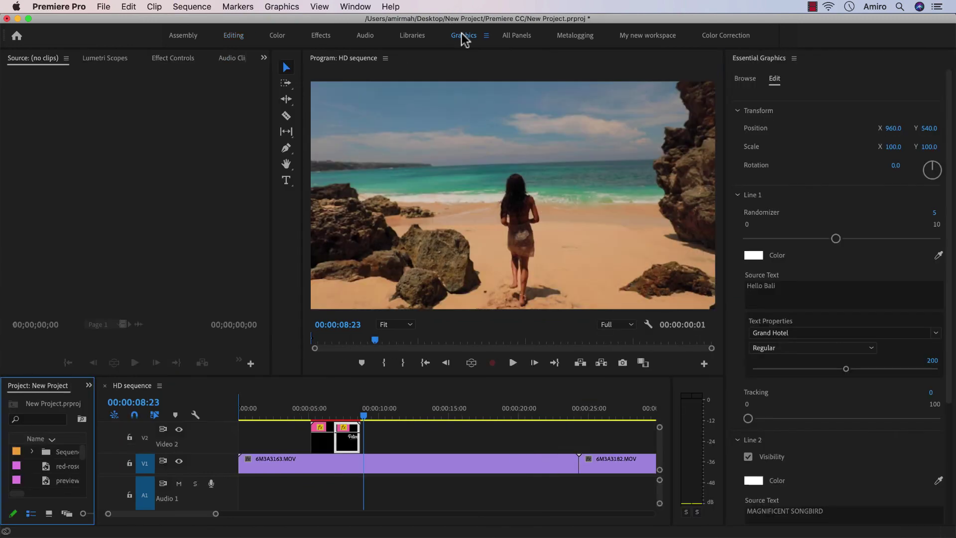
left_click(745, 79)
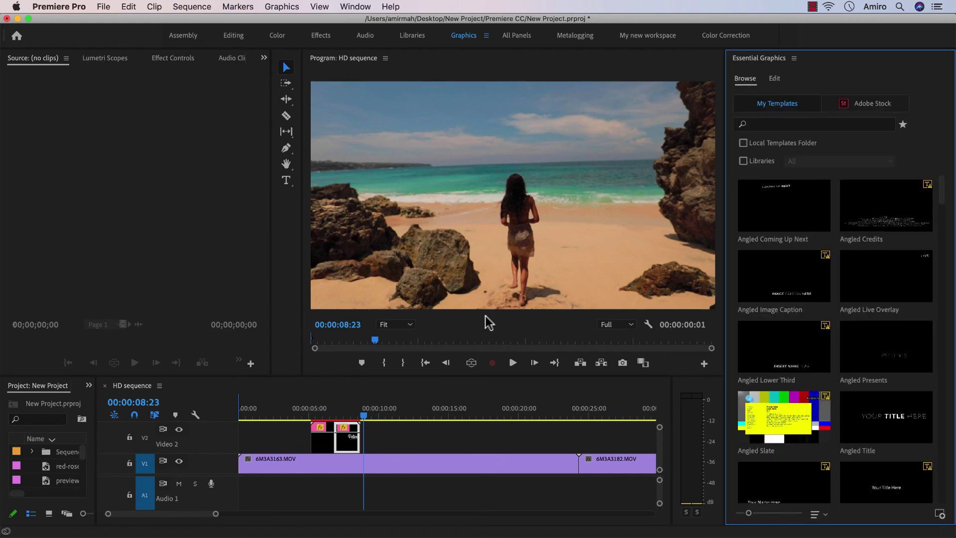
left_click(302, 411)
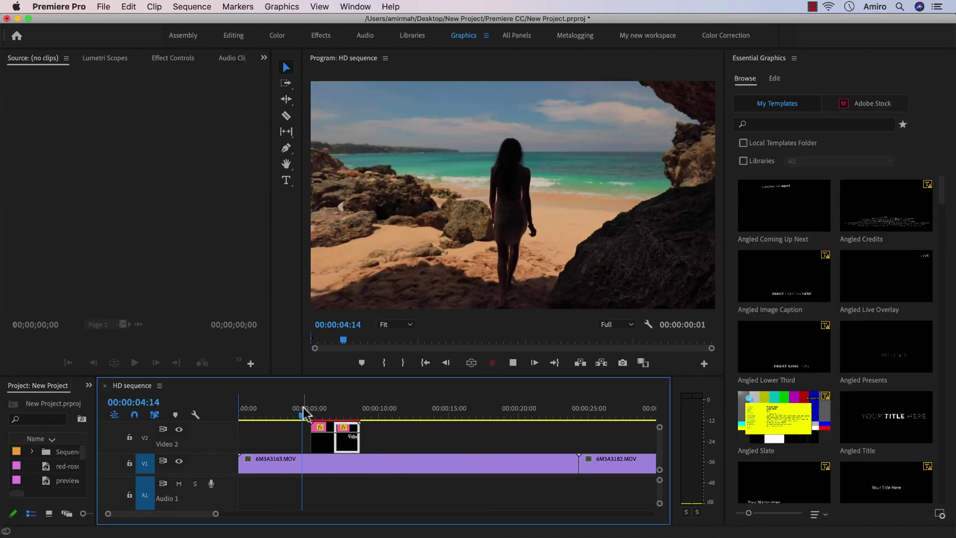
key("space")
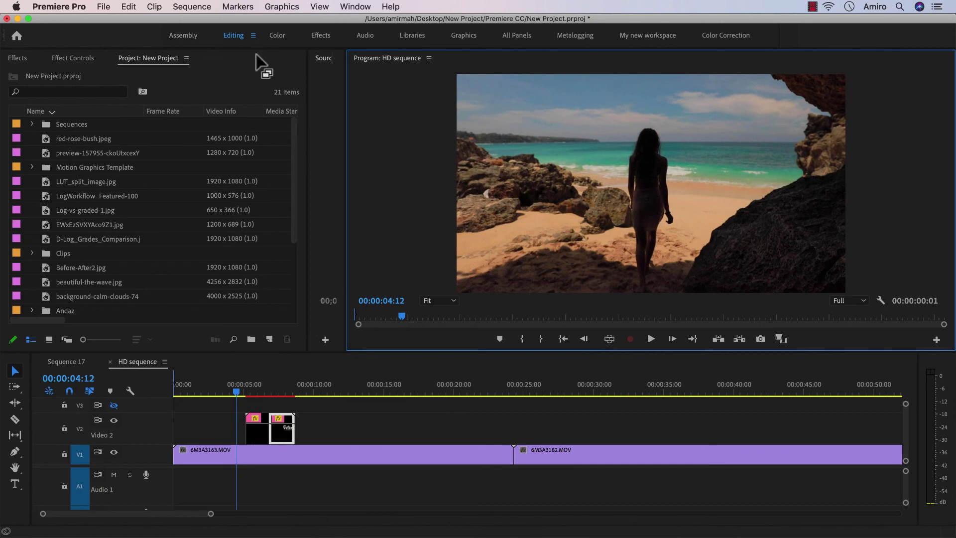
- Switch to the Graphics workspace and bring up Essential Graphics
left_click(468, 35)
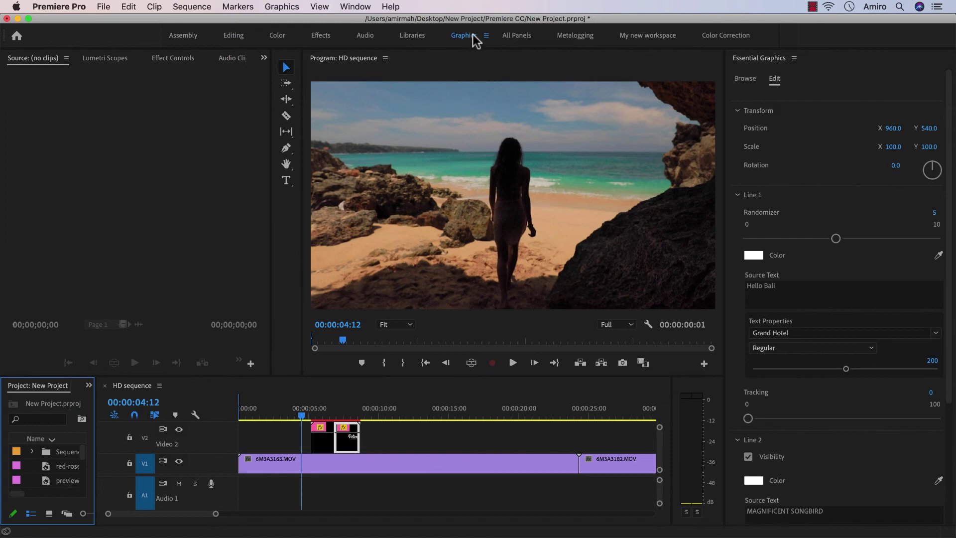
left_click(355, 7)
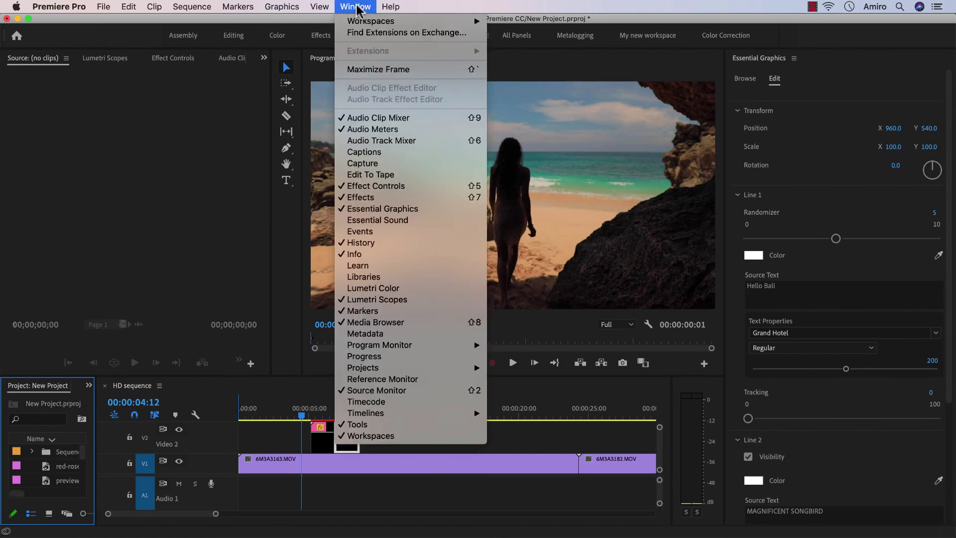
mouse_move(363, 21)
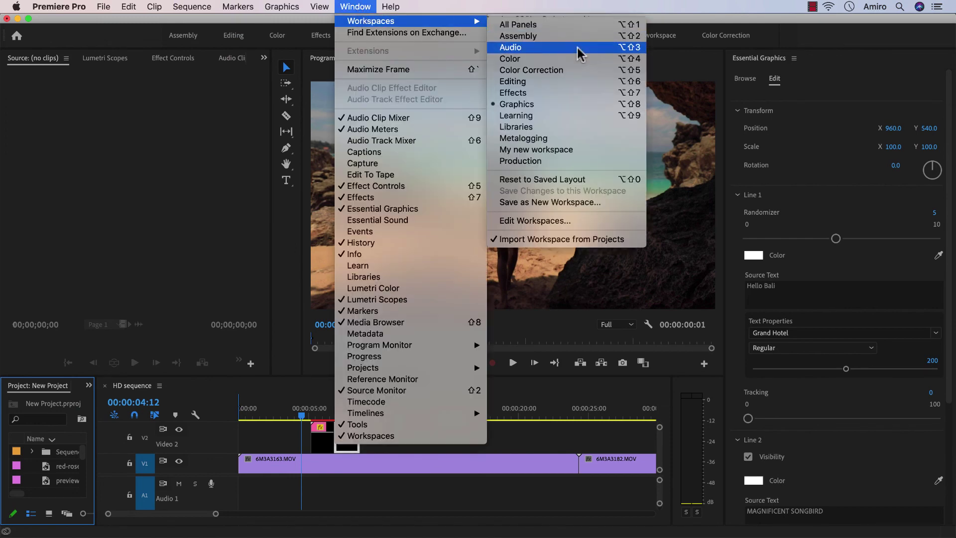
left_click(537, 104)
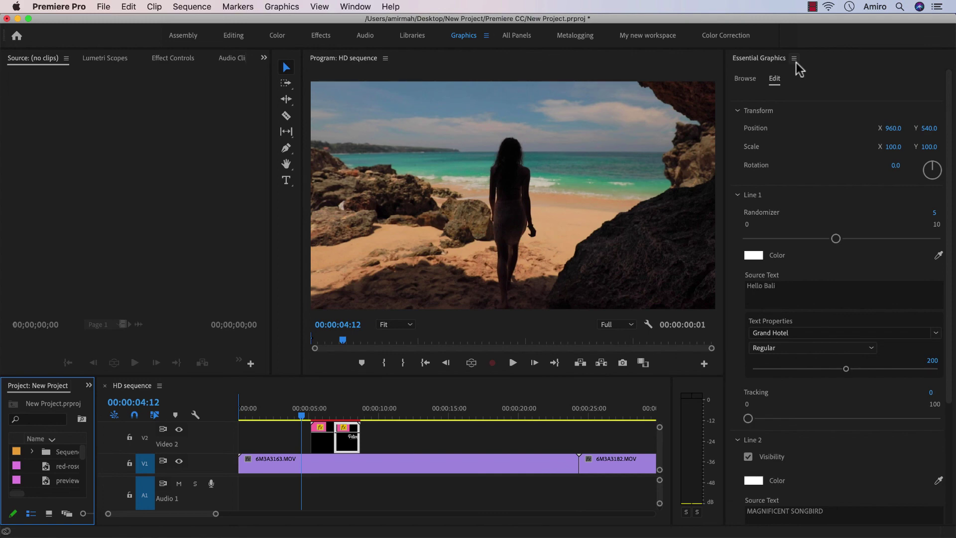
left_click(370, 6)
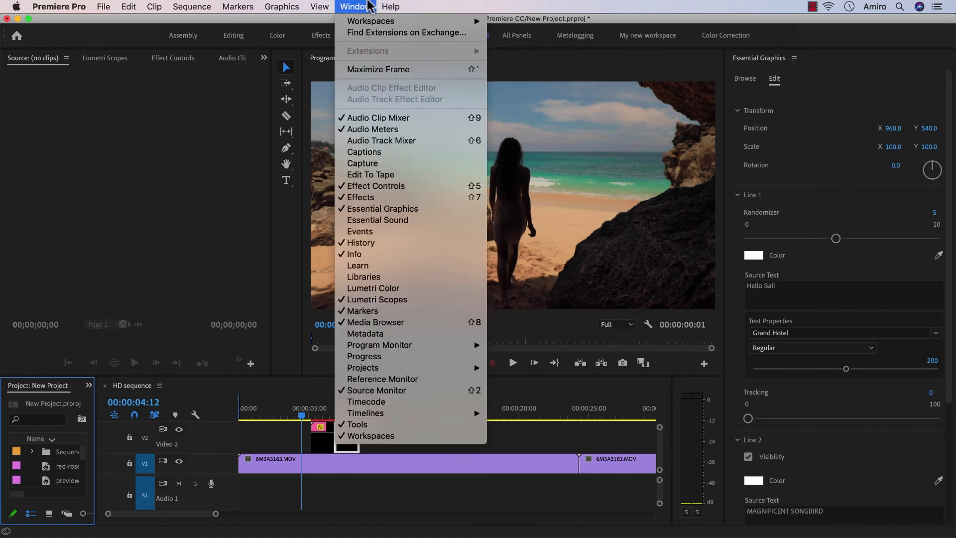
left_click(390, 209)
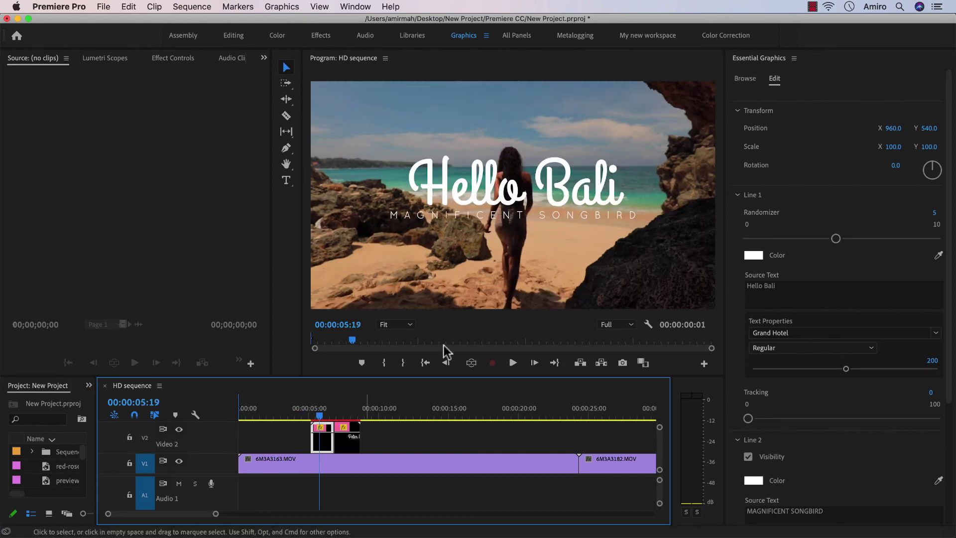
- Compare the Browse and Edit views of Essential Graphics with the Hello Bali title clip selected
left_click(746, 78)
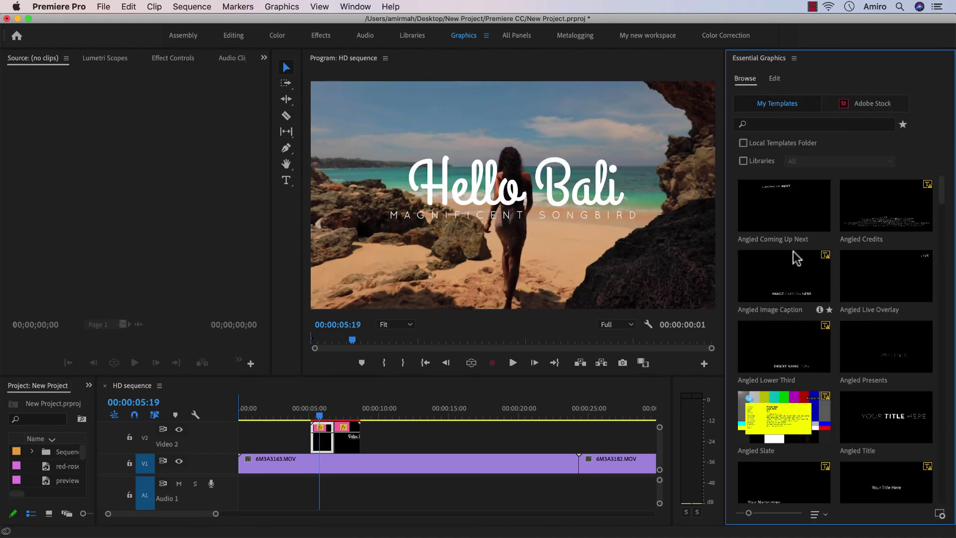
left_click(775, 79)
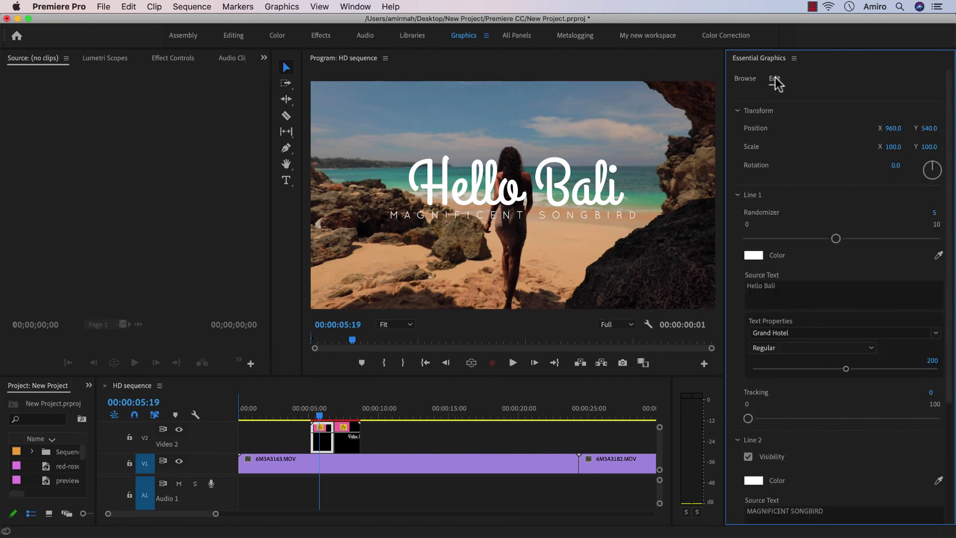
left_click(744, 78)
- Place the Classic Image Caption template on V2 at about 11 seconds and preview it at 00:00:12:17
scroll(871, 295, "down", 3)
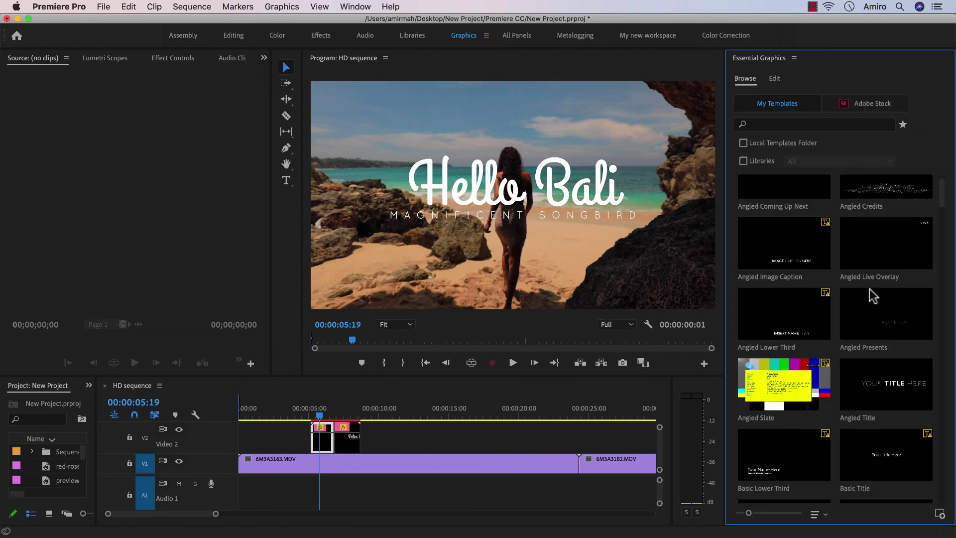
scroll(869, 289, "down", 10)
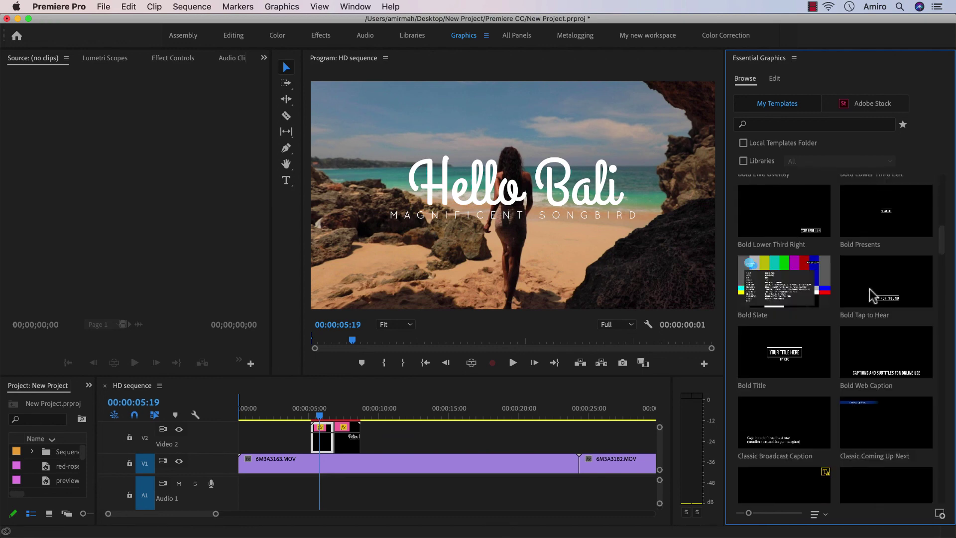
scroll(873, 296, "down", 2)
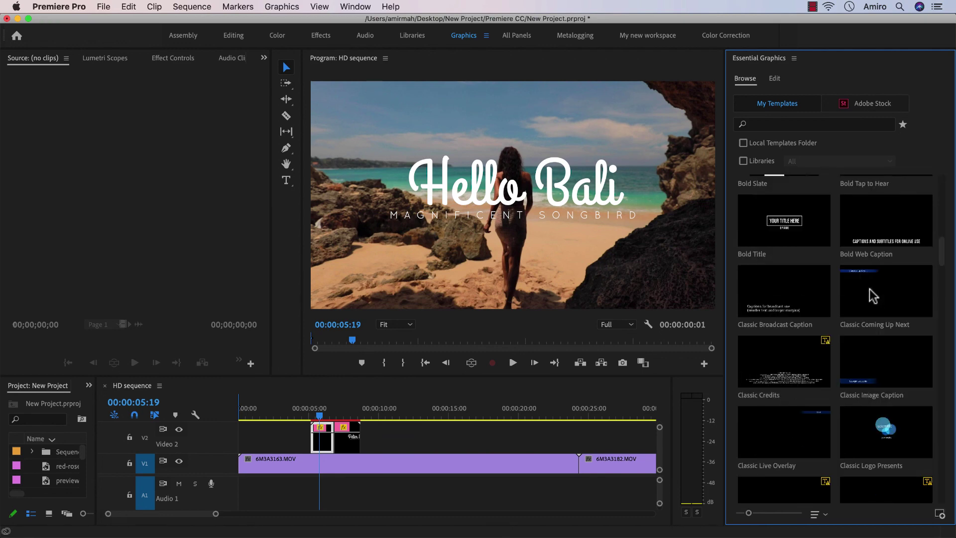
scroll(873, 295, "down", 2)
left_click(800, 298)
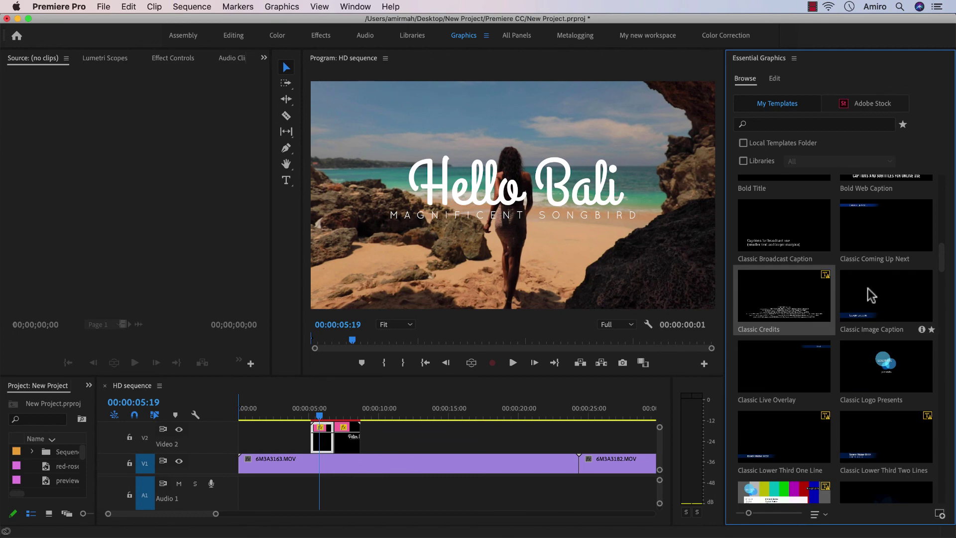
left_click_drag(868, 288, 401, 445)
left_click(420, 415)
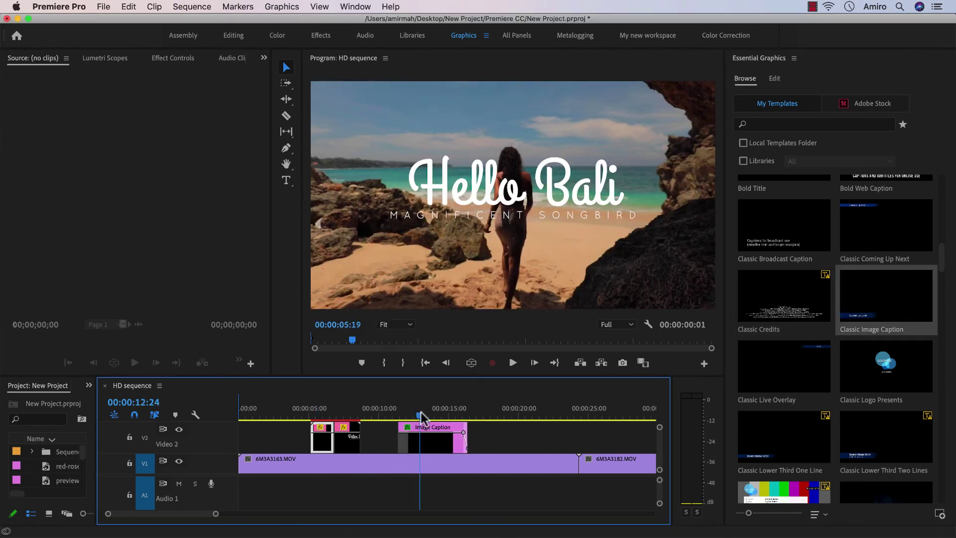
mouse_move(421, 412)
left_mouse_down()
mouse_move(441, 413)
mouse_move(416, 413)
left_mouse_up()
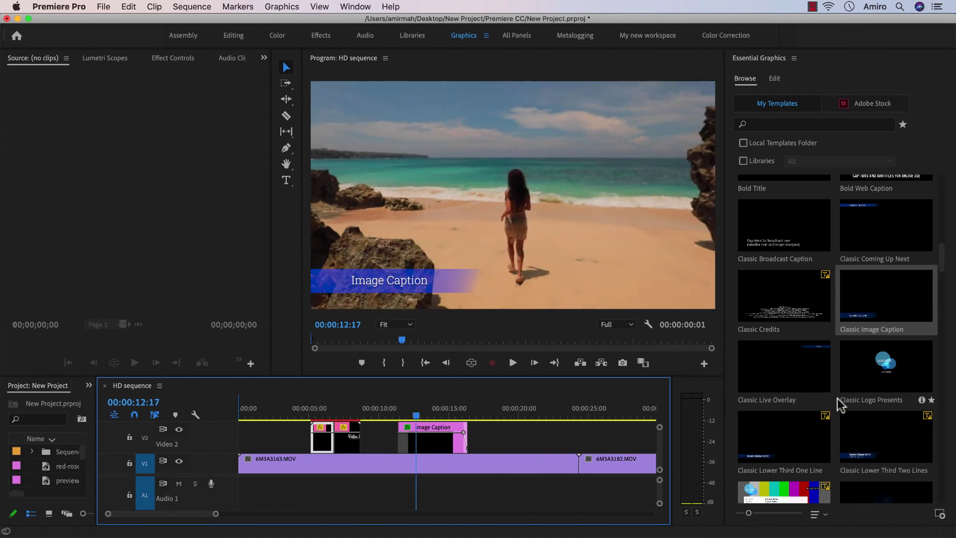
- Place the Film Credits template on V2 at about 19 seconds and preview it at 00:00:20:08 and 00:00:19:11
scroll(837, 397, "down", 6)
left_click_drag(808, 358, 506, 434)
left_click(522, 410)
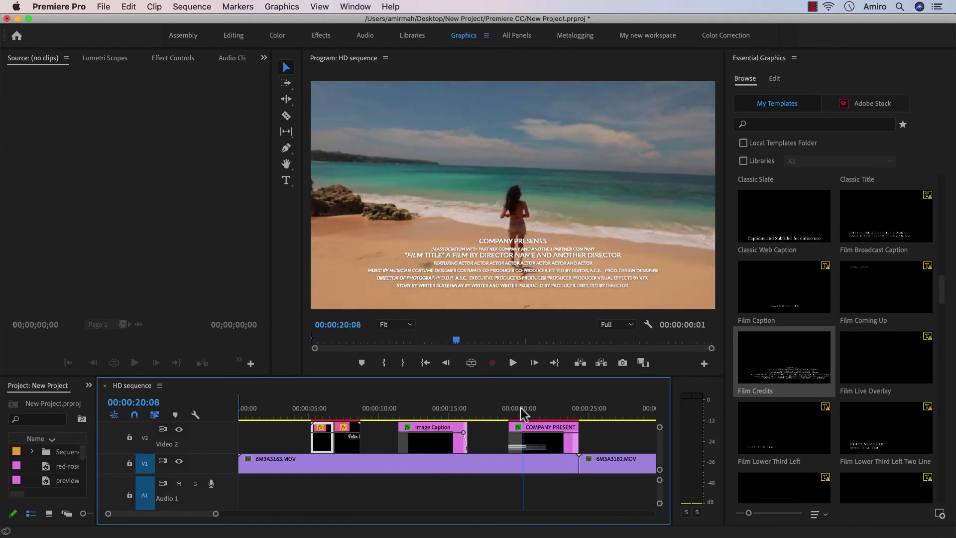
left_click(513, 407)
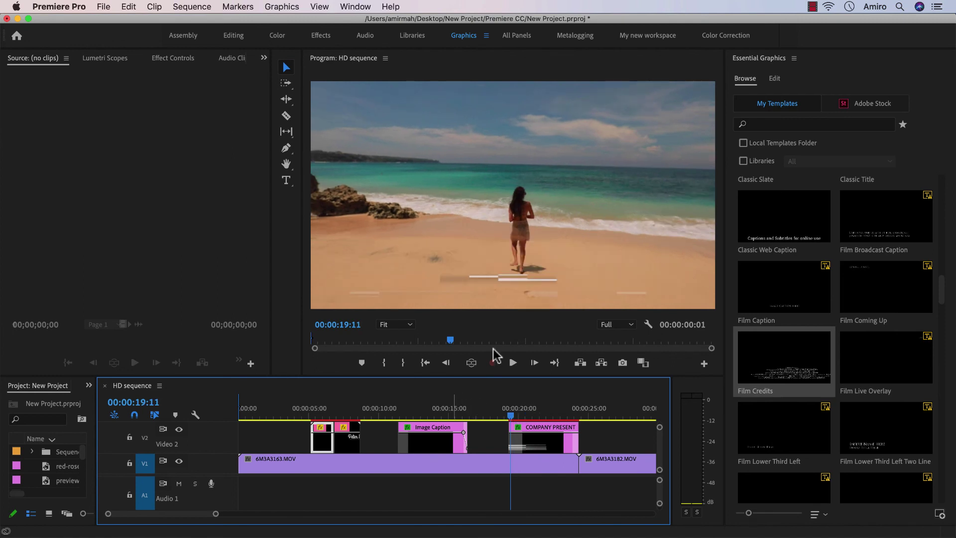
- Set Line 1 of the second Hello Bali title to Randomizer 3, text size 229 and tracking 9
left_click(775, 79)
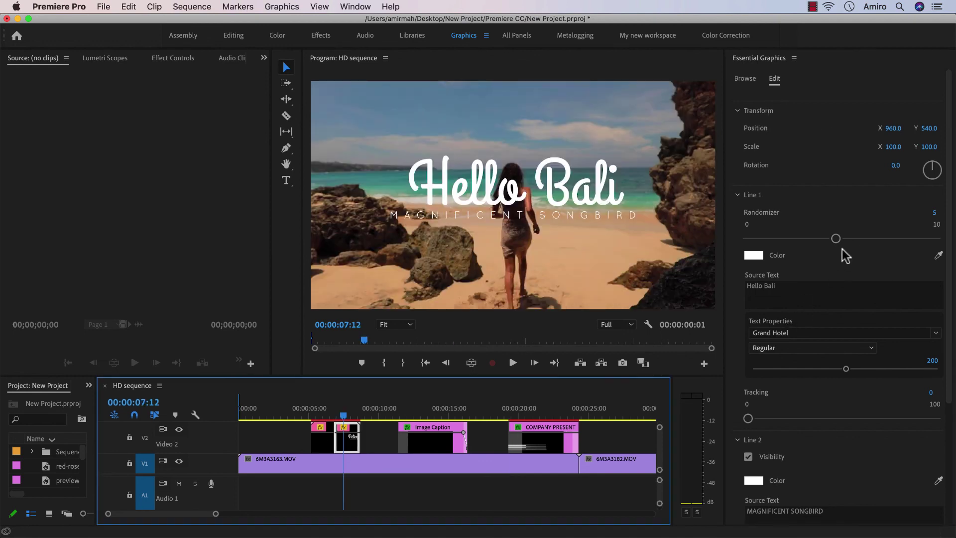
left_click_drag(835, 239, 808, 240)
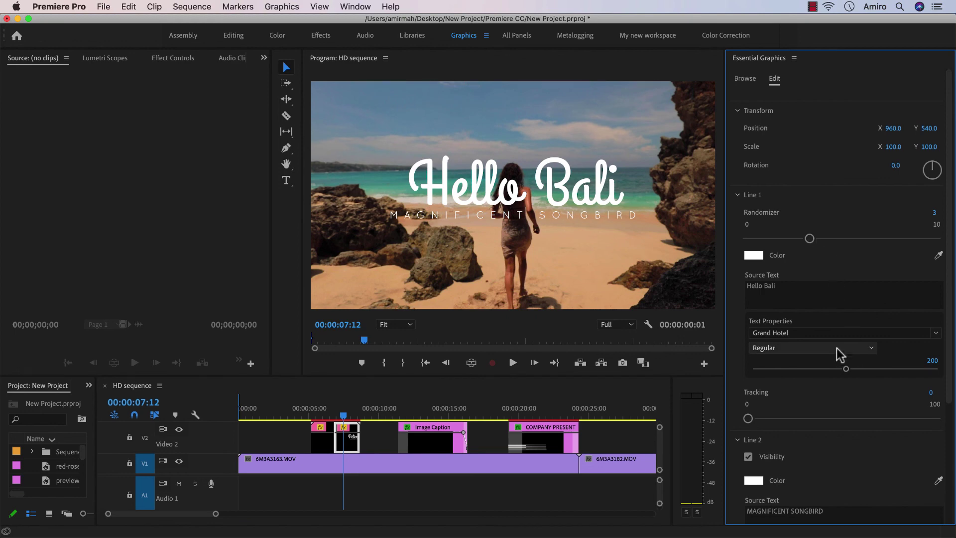
left_click(808, 302)
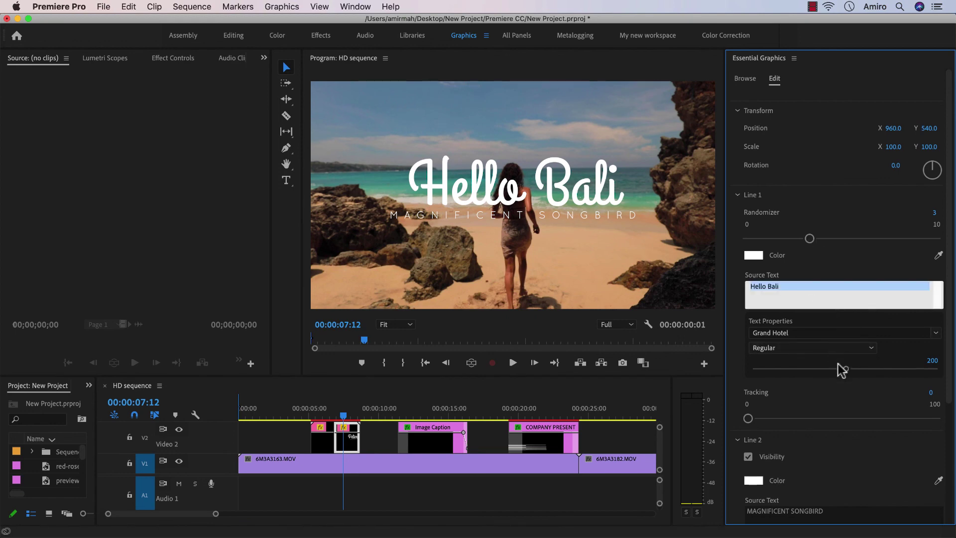
mouse_move(844, 370)
left_mouse_down()
mouse_move(823, 371)
mouse_move(891, 371)
mouse_move(855, 373)
left_mouse_up()
mouse_move(748, 418)
left_mouse_down()
mouse_move(856, 410)
mouse_move(763, 419)
left_mouse_up()
- Reduce the text size of Line 2, MAGNIFICENT SONGBIRD, slightly in the selected title
scroll(768, 420, "down", 1)
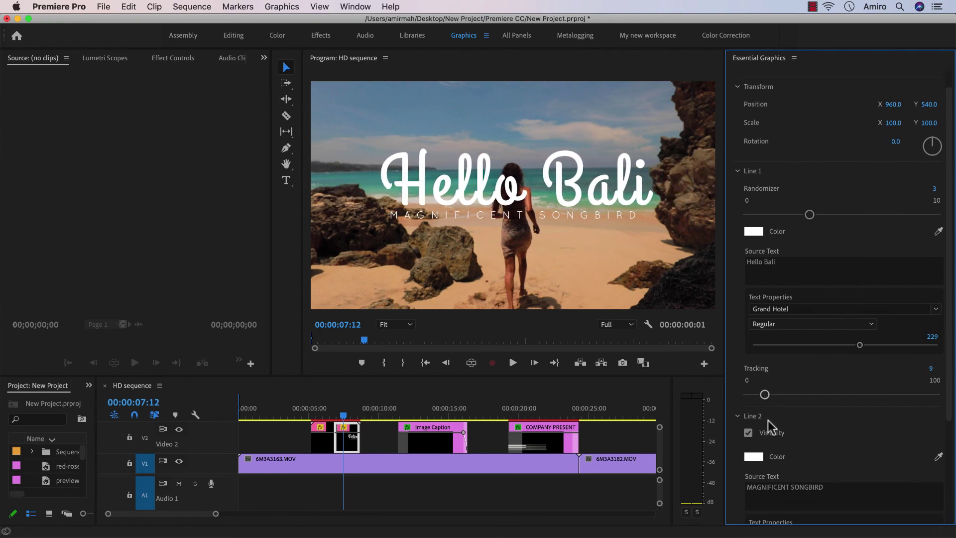
scroll(797, 425, "down", 4)
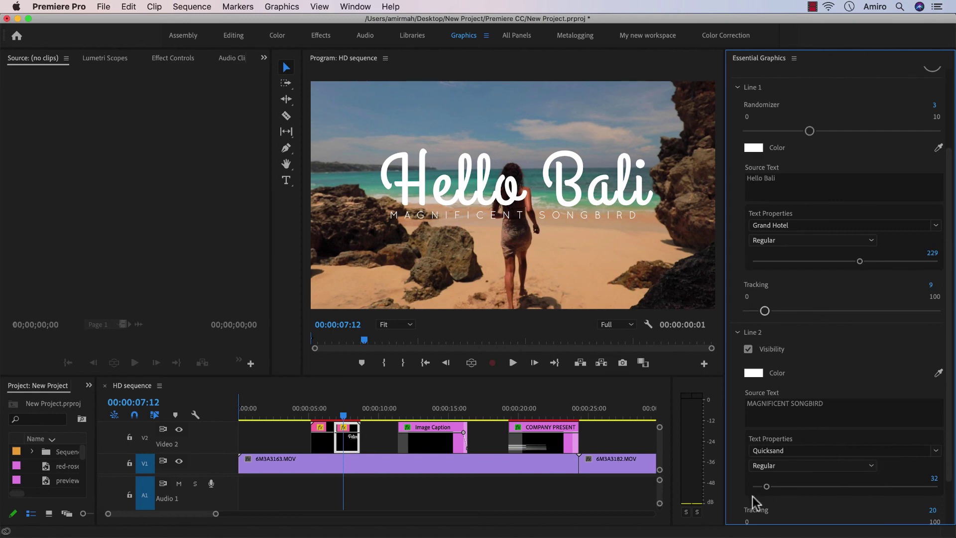
mouse_move(764, 489)
left_mouse_down()
mouse_move(796, 488)
mouse_move(754, 488)
mouse_move(762, 489)
left_mouse_up()
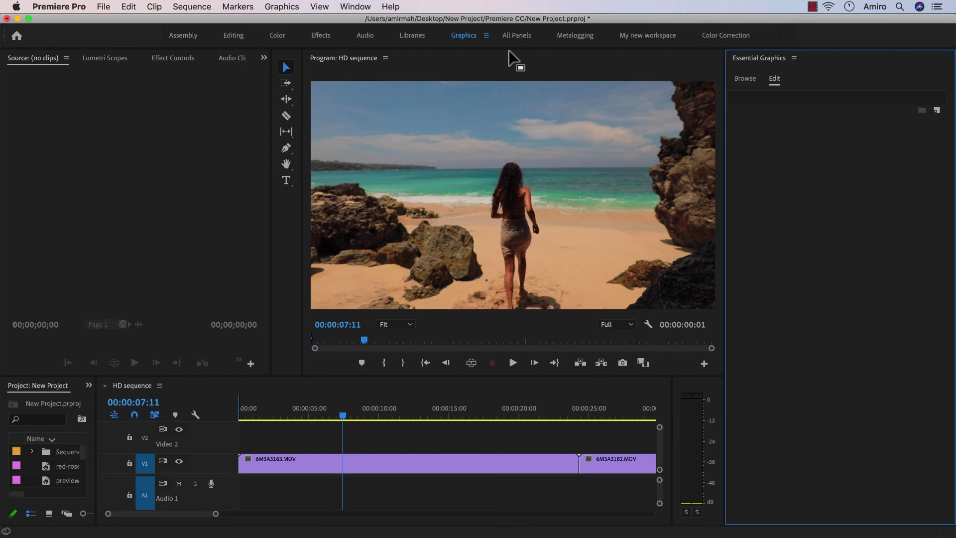
- Add a "Travel Bali" text title in the sky at 00:00:07:11 with the Type tool, at about position 393, 183
key("t")
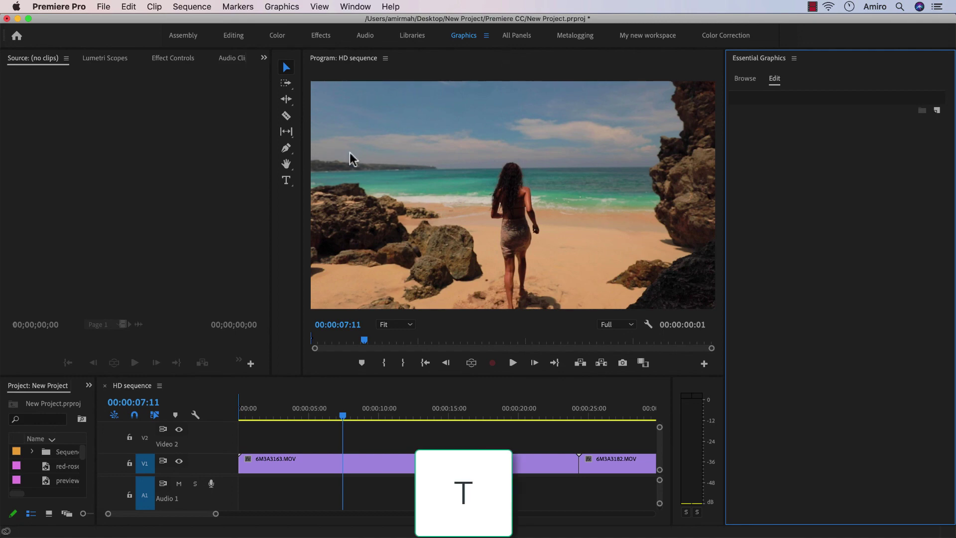
left_click(287, 185)
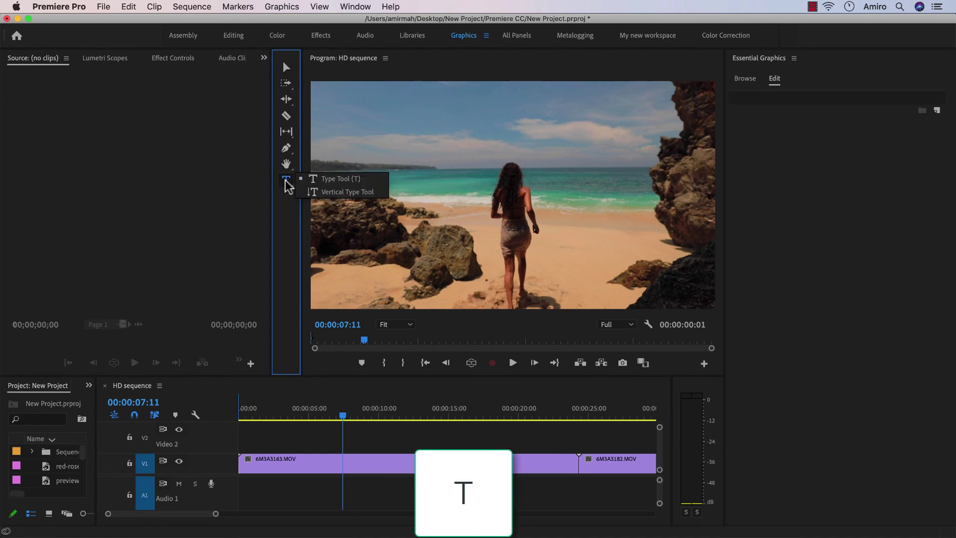
left_click(313, 179)
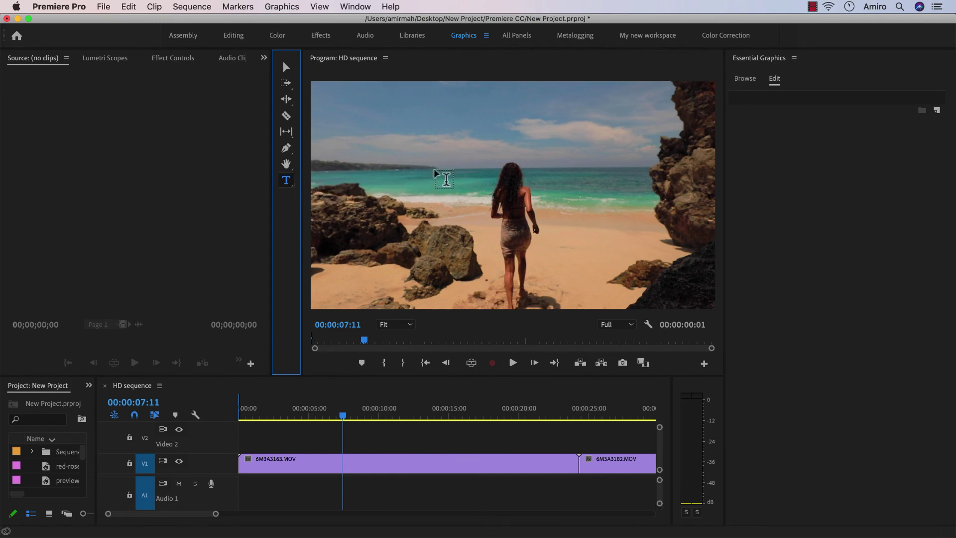
left_click(435, 136)
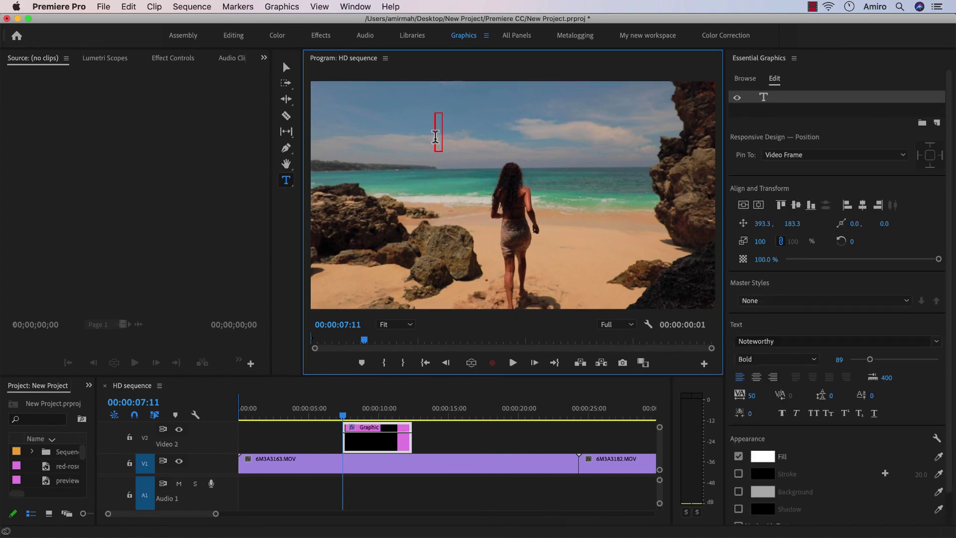
type("Trave")
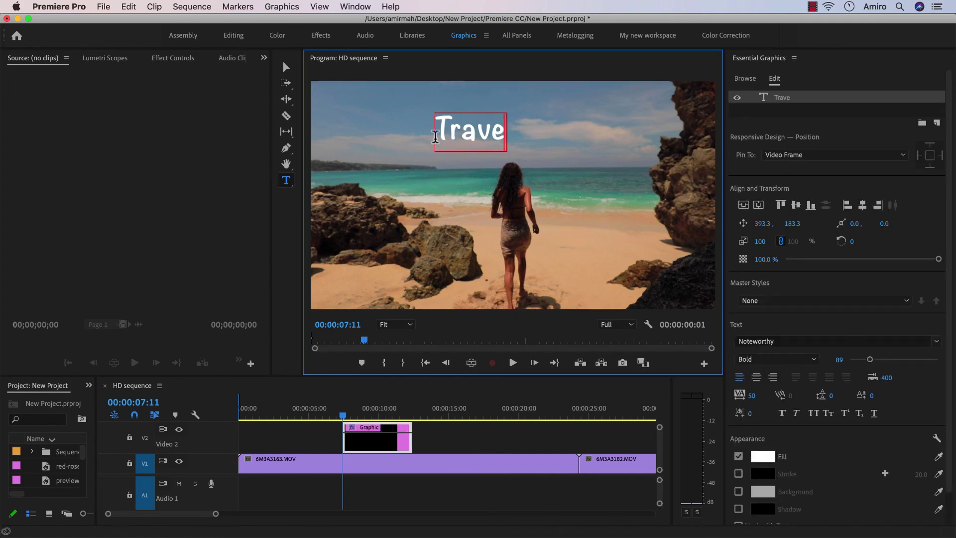
type("l Bali")
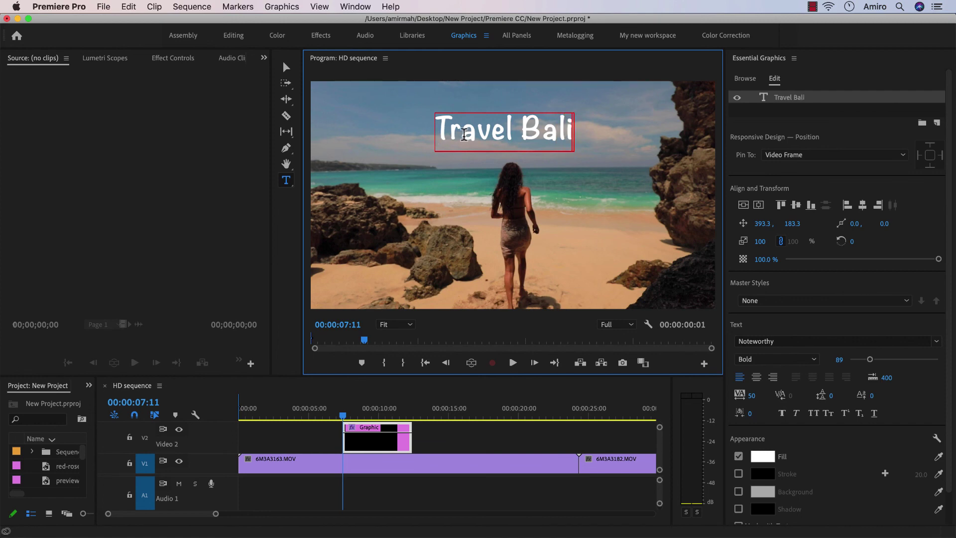
left_click_drag(438, 130, 612, 143)
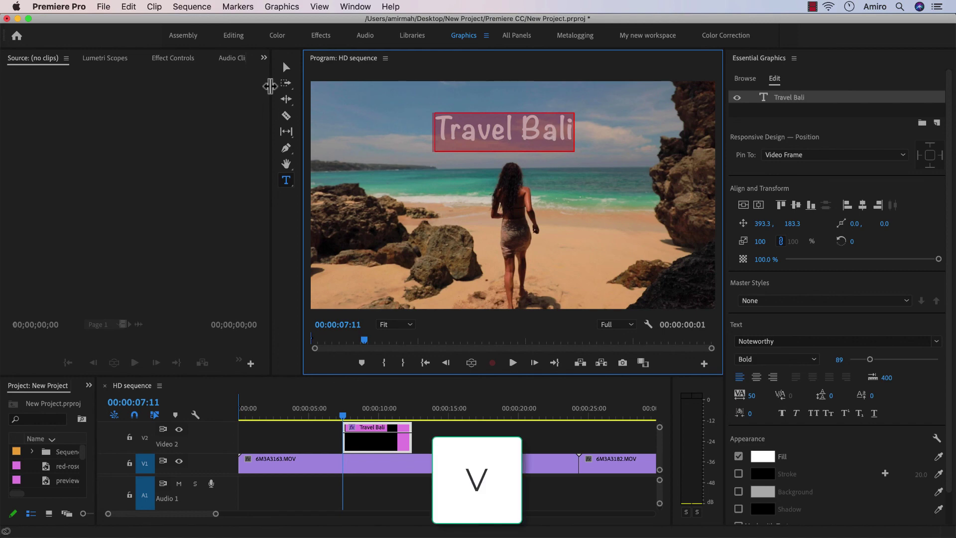
- Scale the Travel Bali title to 147% and move it to position 293.3, 172.3 in the sky above the woman
left_click(287, 67)
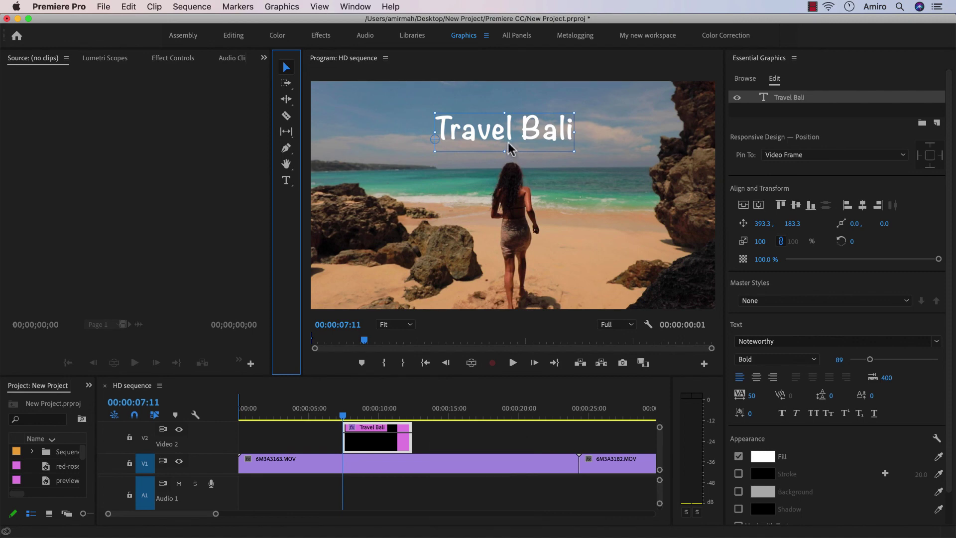
mouse_move(506, 130)
left_mouse_down()
mouse_move(543, 134)
mouse_move(500, 126)
mouse_move(516, 137)
mouse_move(513, 218)
mouse_move(455, 245)
mouse_move(404, 232)
mouse_move(443, 168)
mouse_move(520, 129)
left_mouse_up()
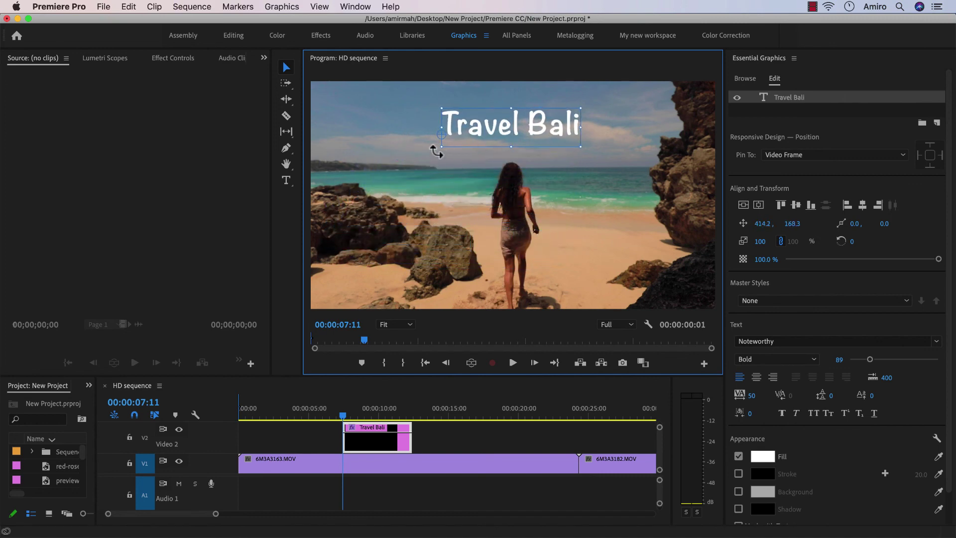
left_click_drag(435, 149, 440, 158)
key("super+z")
left_click_drag(582, 149, 623, 162)
left_click_drag(581, 130, 543, 132)
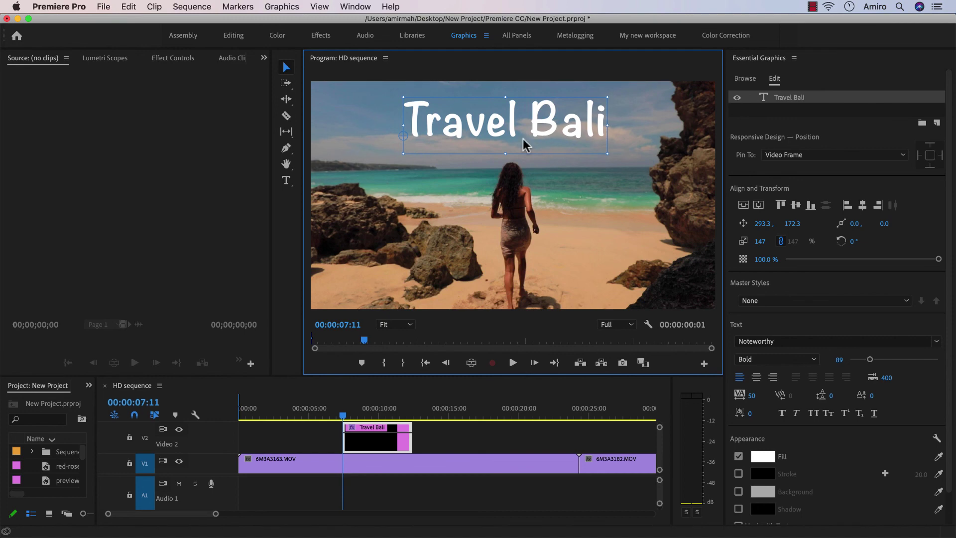
left_click(286, 180)
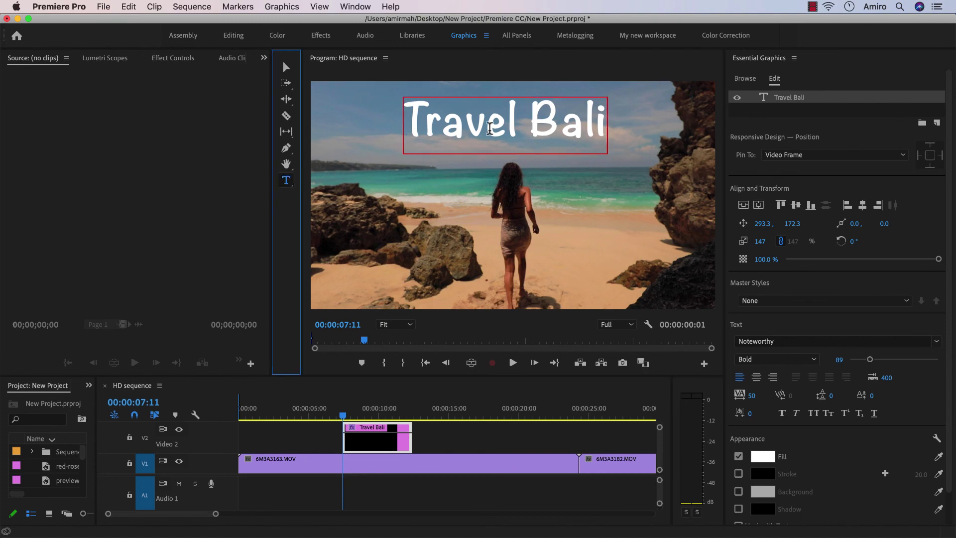
left_click(286, 67)
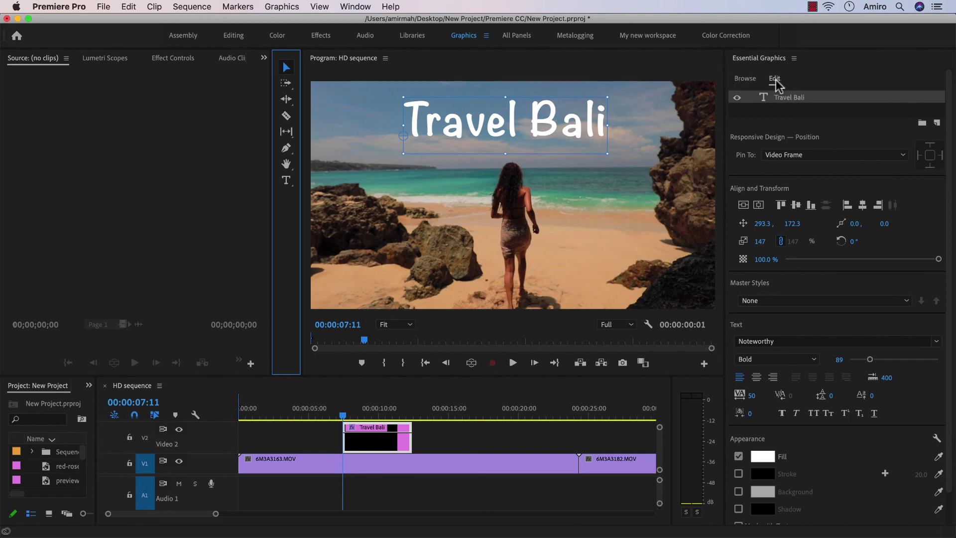
- Set the Travel Bali title's font to Bradley Hand in the Bold style
double_click(565, 122)
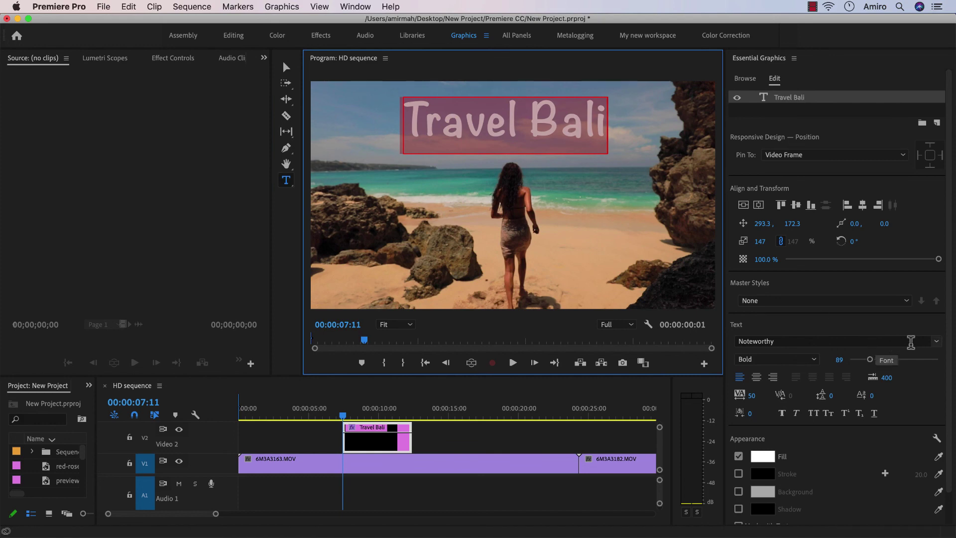
left_click(911, 342)
scroll(858, 278, "up", 5)
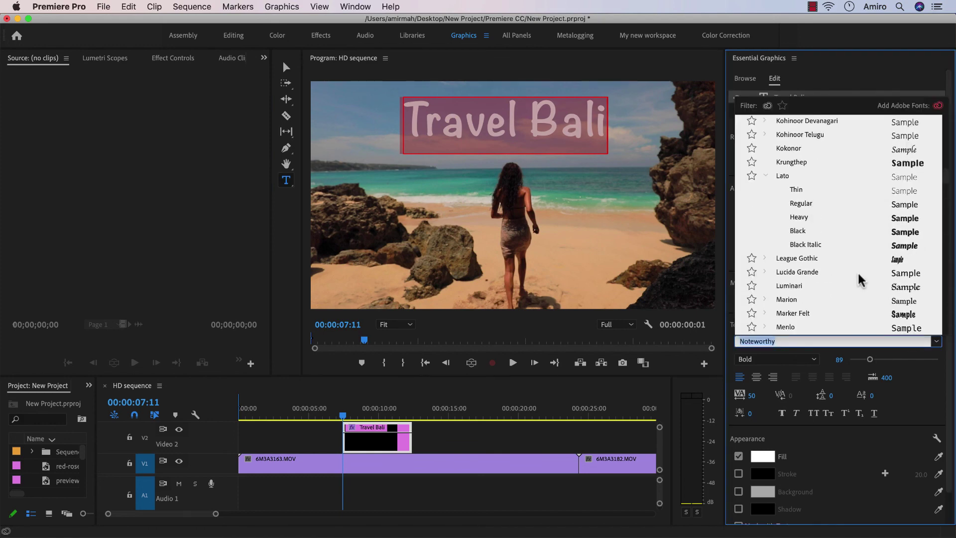
scroll(860, 280, "up", 10)
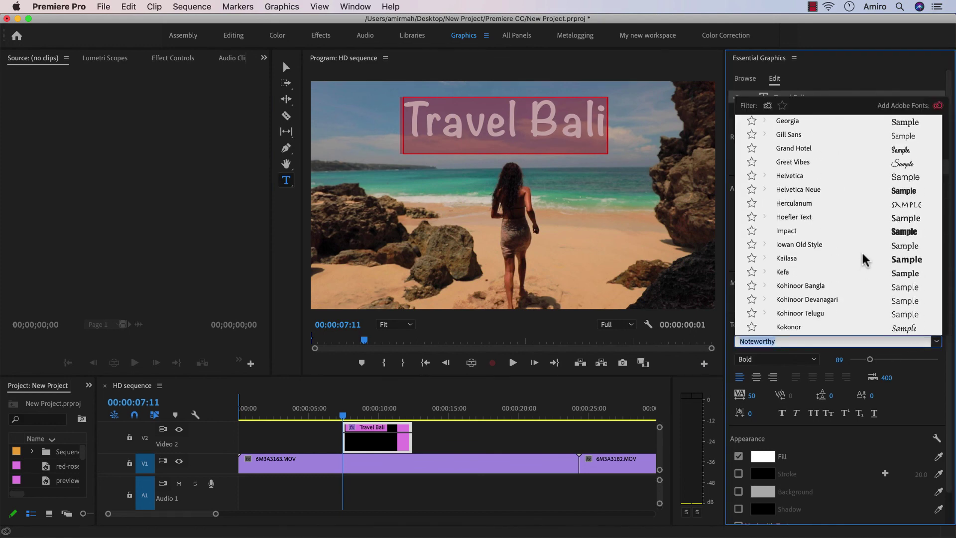
left_click(827, 164)
scroll(827, 172, "down", 2)
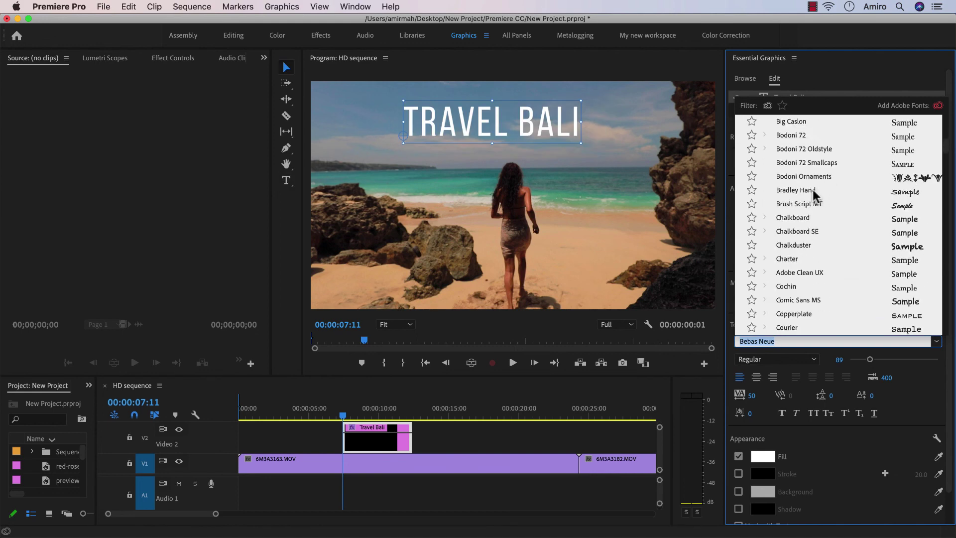
left_click(813, 190)
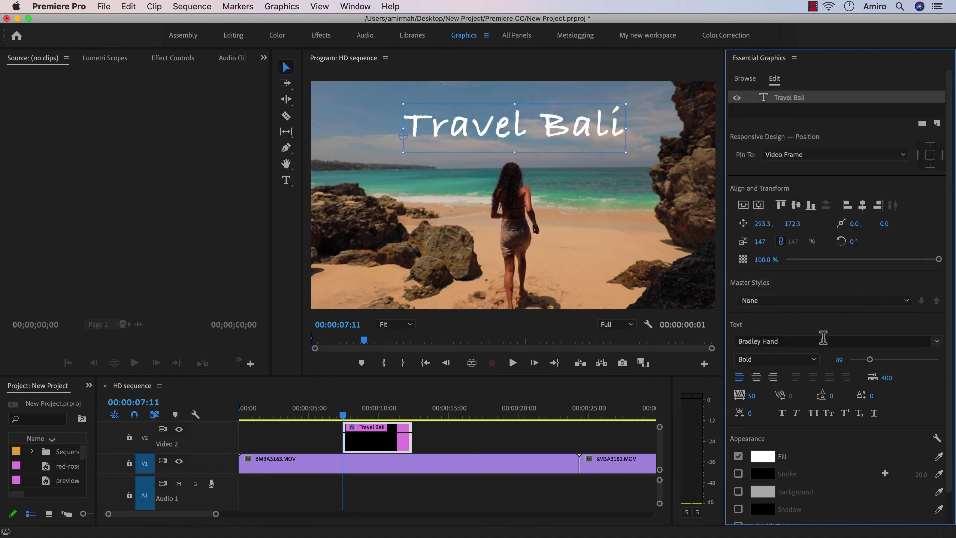
left_click(783, 360)
left_click(783, 369)
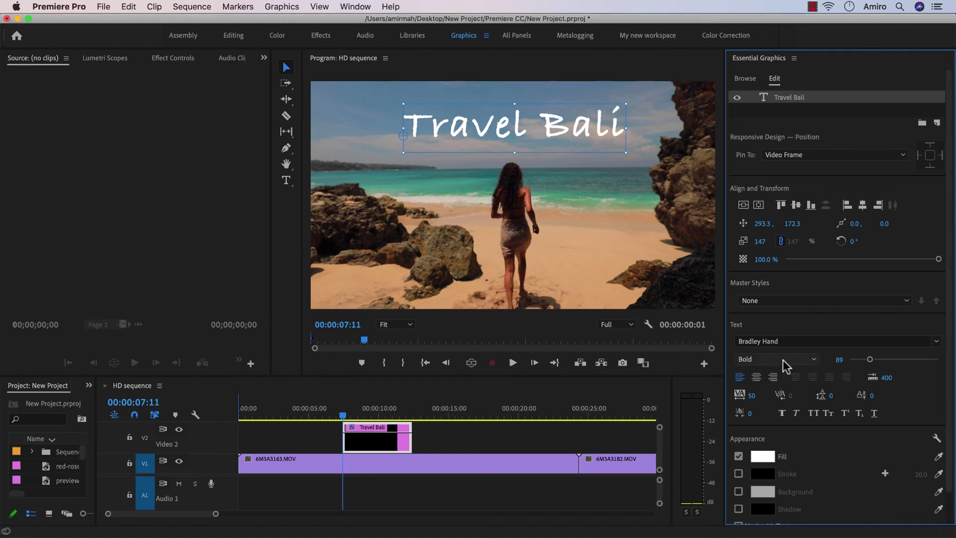
left_click(796, 360)
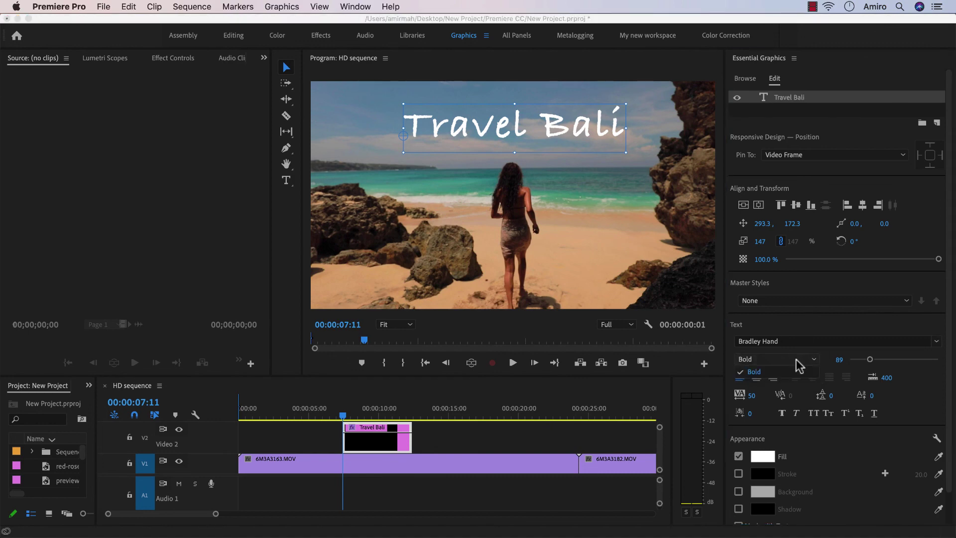
left_click(797, 360)
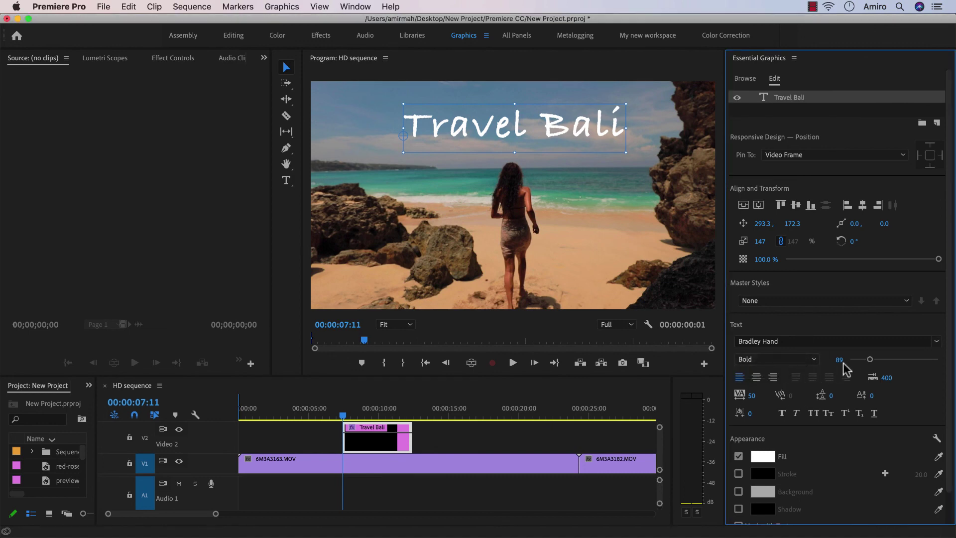
- Set the Travel Bali title's fill colour to golden orange DEA007
scroll(853, 358, "down", 2)
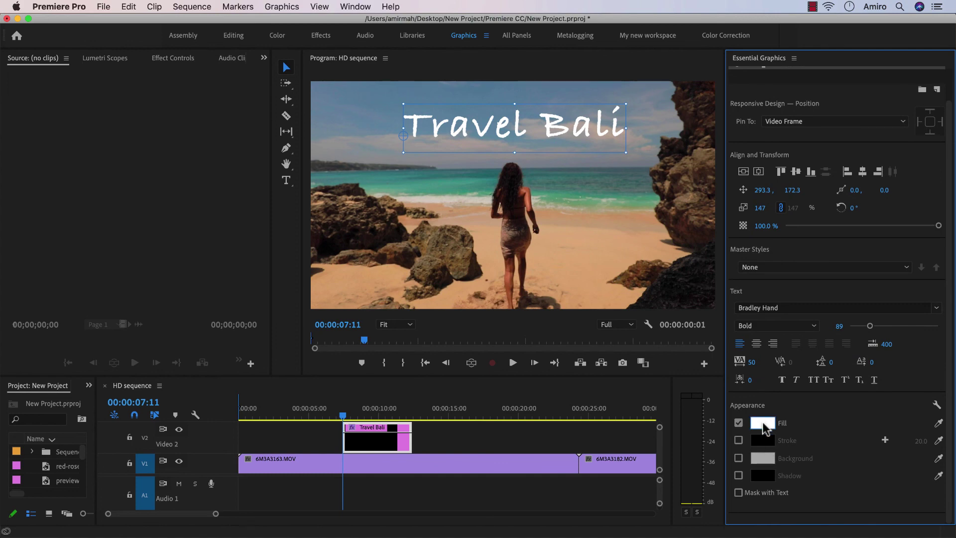
left_click(763, 423)
left_click_drag(320, 252, 435, 244)
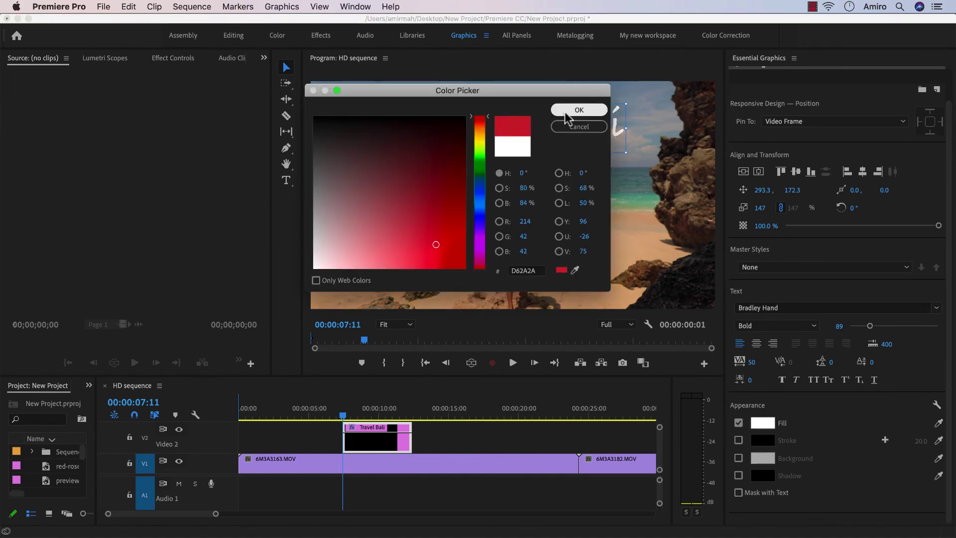
left_click_drag(435, 244, 462, 203)
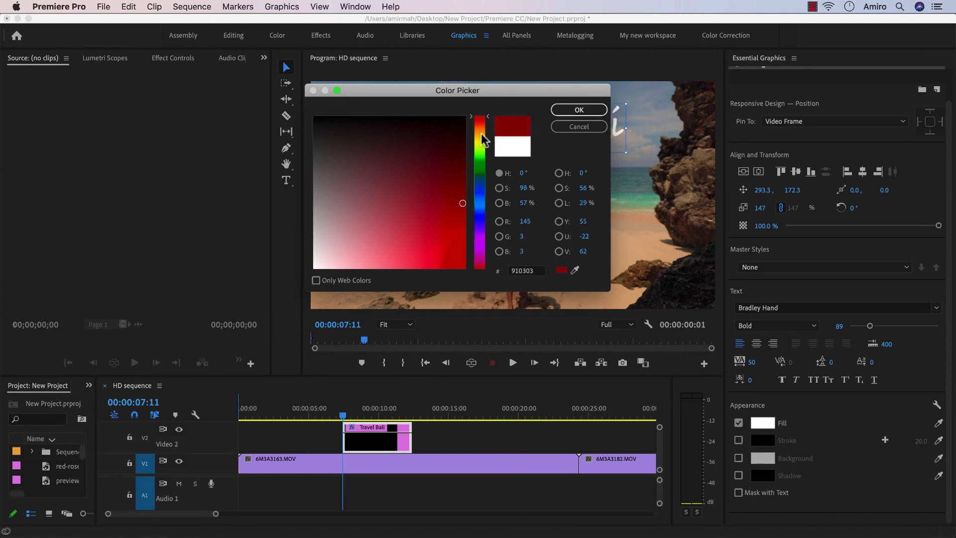
left_click(481, 133)
left_click(458, 247)
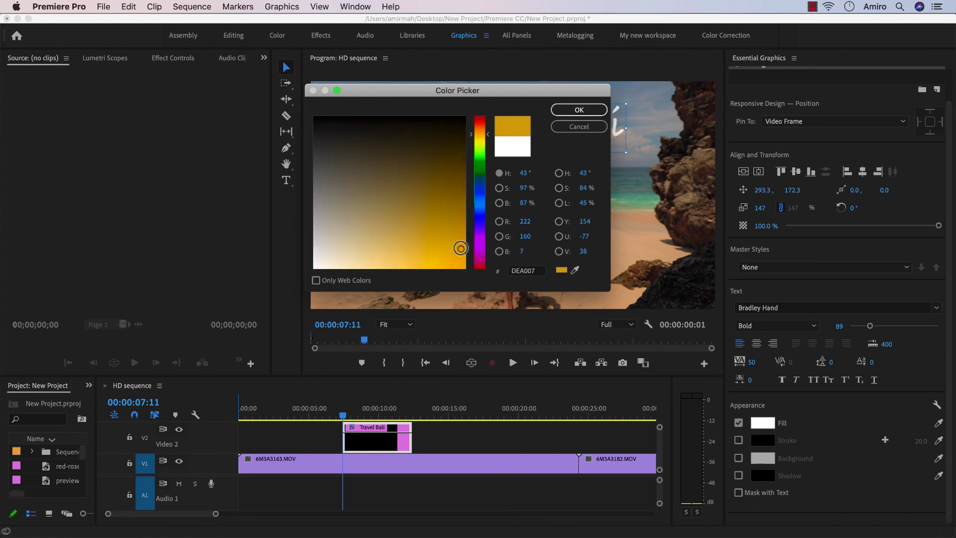
left_click(579, 110)
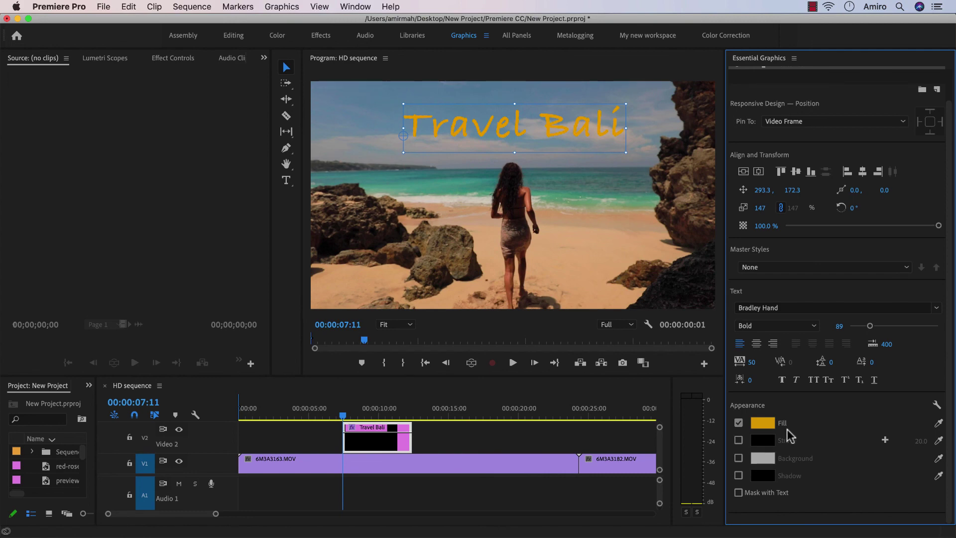
- Enable a stroke on the Travel Bali title in white FFFFFF with a width of 3.0
left_click(738, 440)
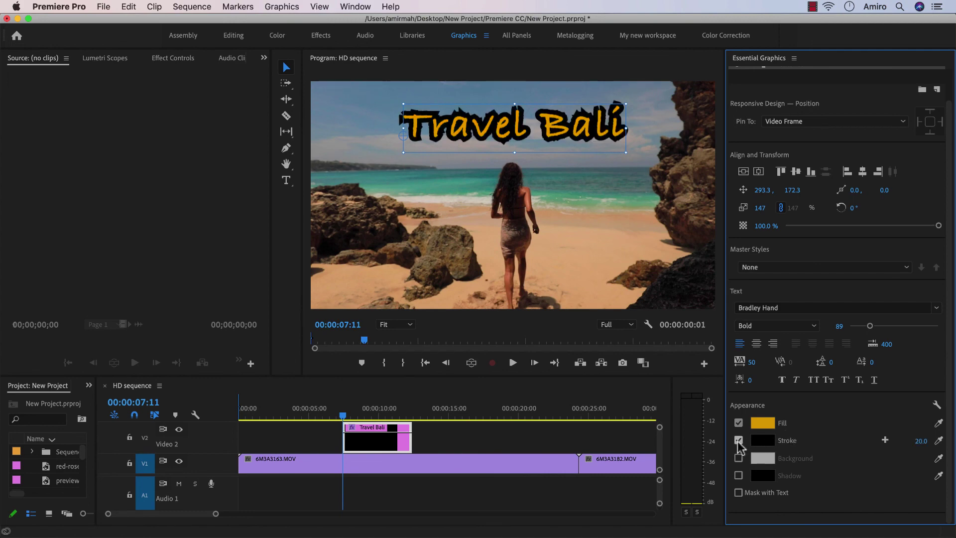
left_click(762, 441)
left_click_drag(442, 203, 323, 244)
left_click_drag(390, 233, 314, 271)
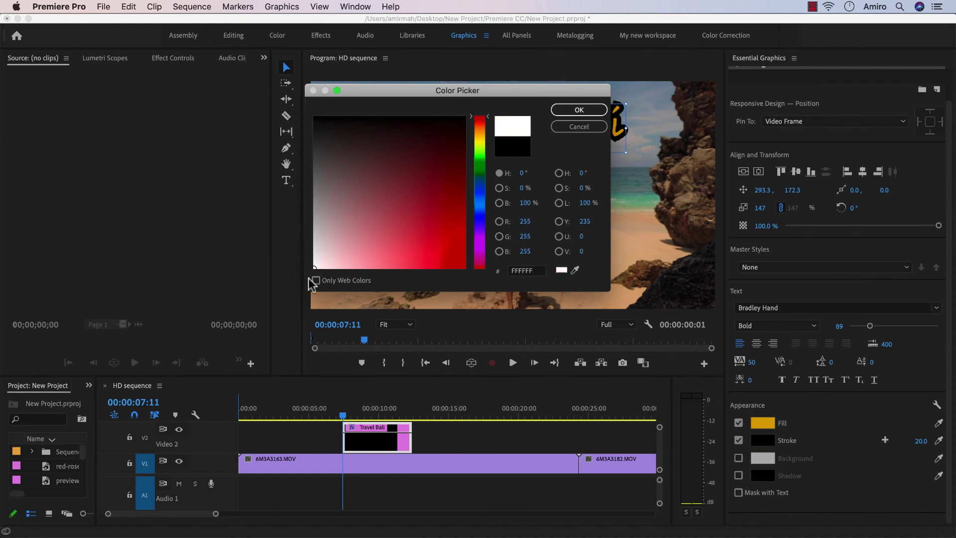
left_click(574, 110)
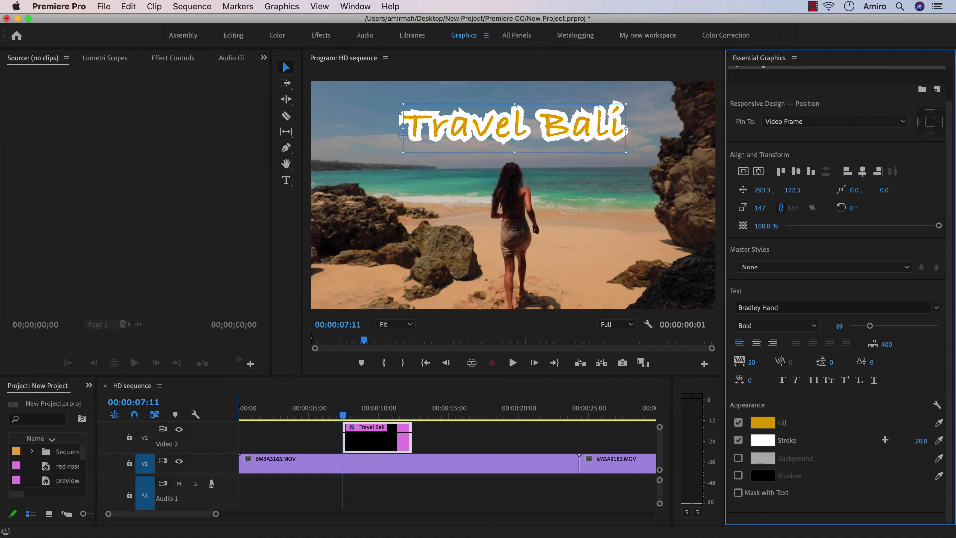
mouse_move(921, 440)
left_mouse_down()
mouse_move(936, 441)
mouse_move(896, 441)
left_mouse_up()
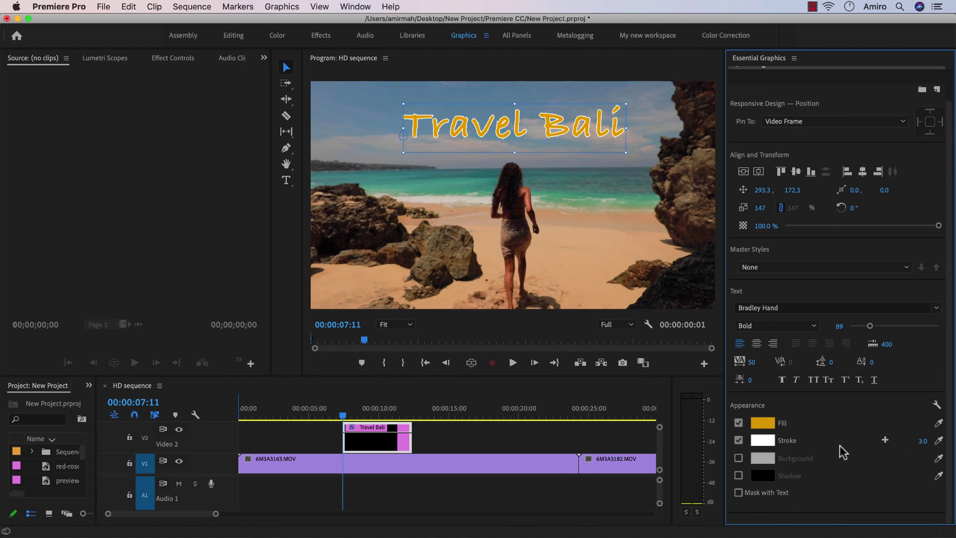
- Add a second stroke to the Travel Bali title in pinkish red FC6969 with a width of 20.0
left_click(885, 440)
left_click(762, 458)
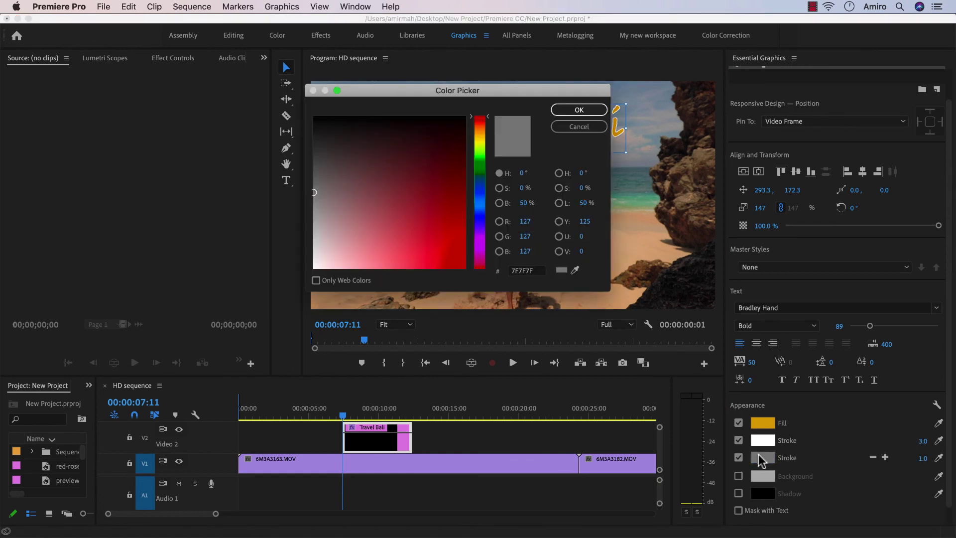
left_click(402, 266)
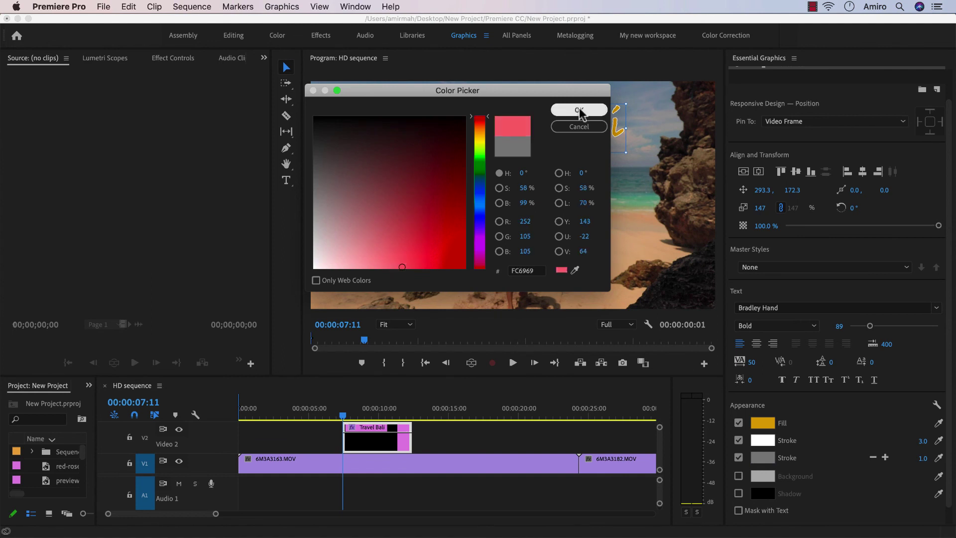
left_click(580, 110)
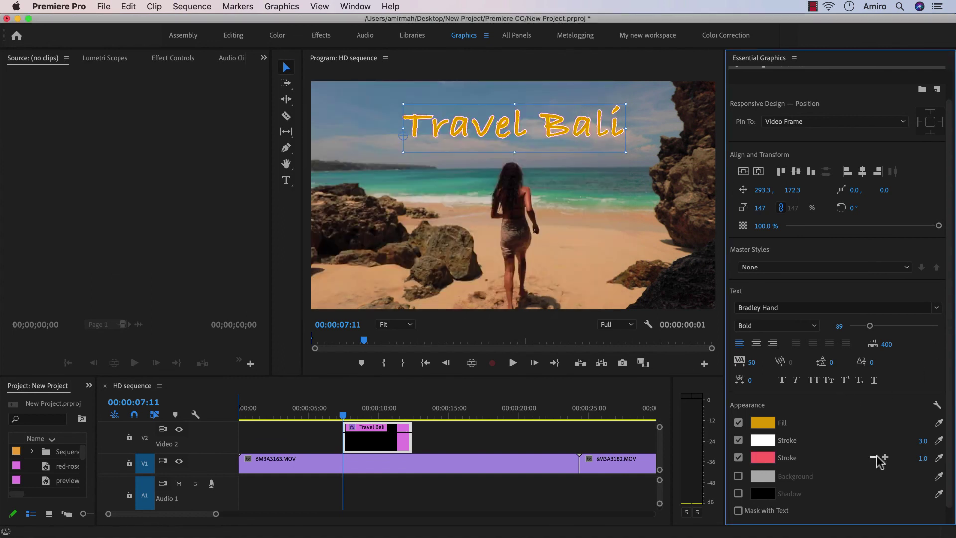
mouse_move(922, 457)
left_mouse_down()
mouse_move(944, 457)
mouse_move(933, 457)
left_mouse_up()
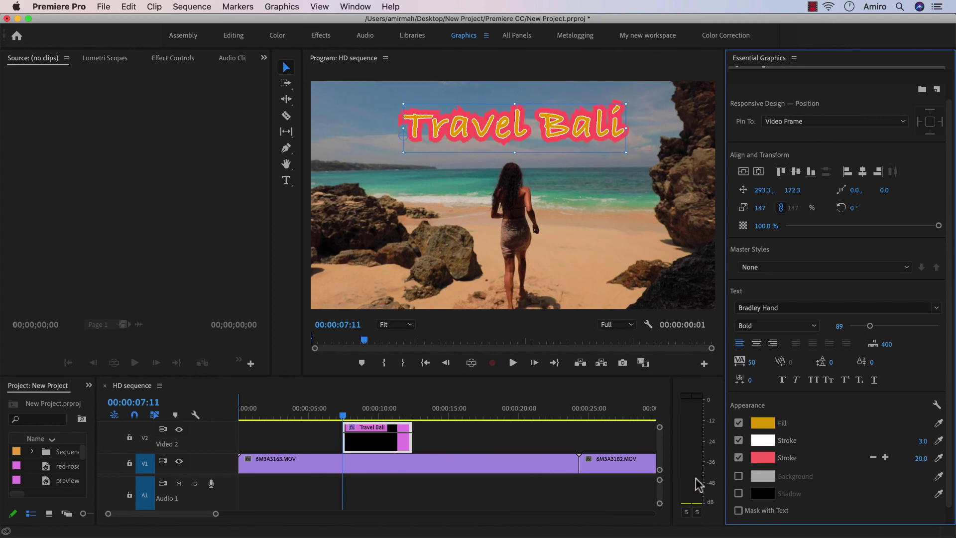
- Enable a background behind the Travel Bali title and set its colour to white
left_click(738, 476)
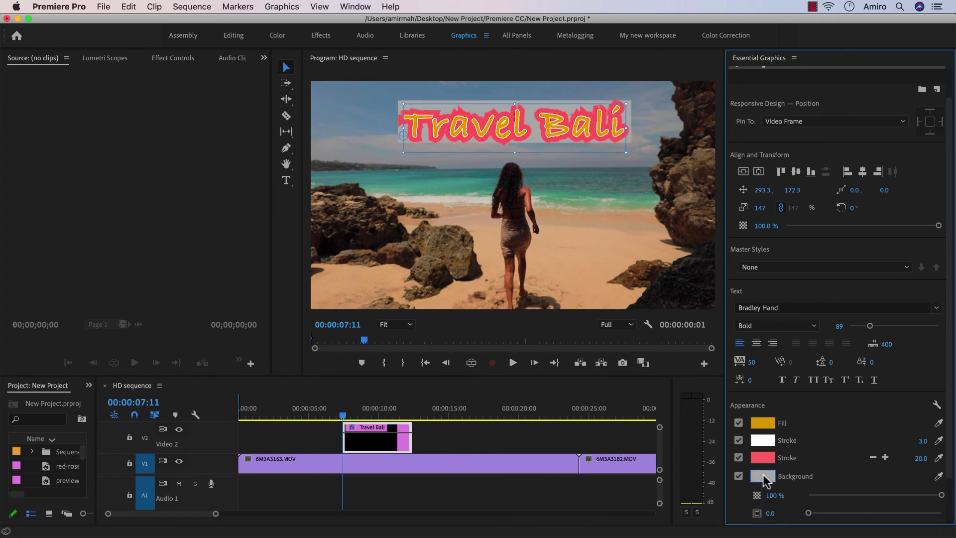
left_click(763, 475)
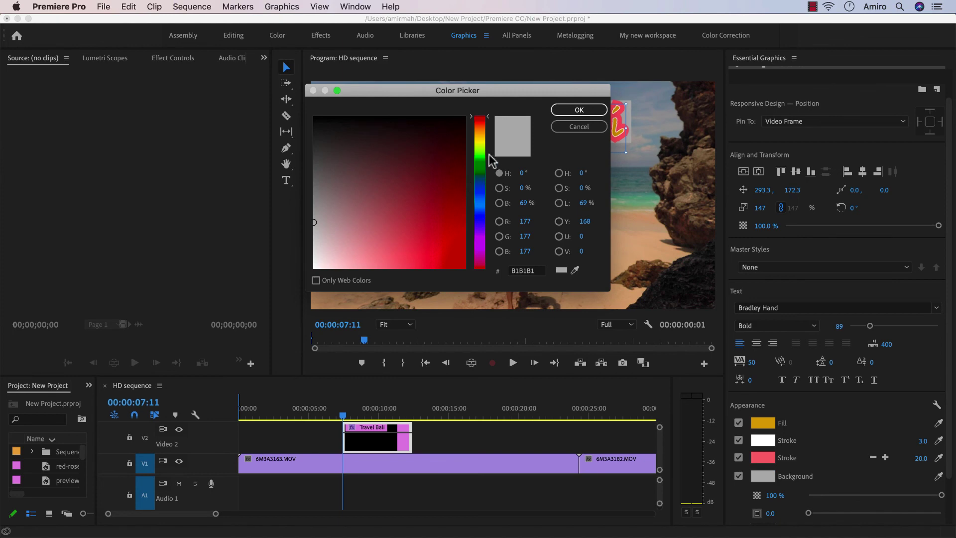
left_click_drag(479, 158, 482, 212)
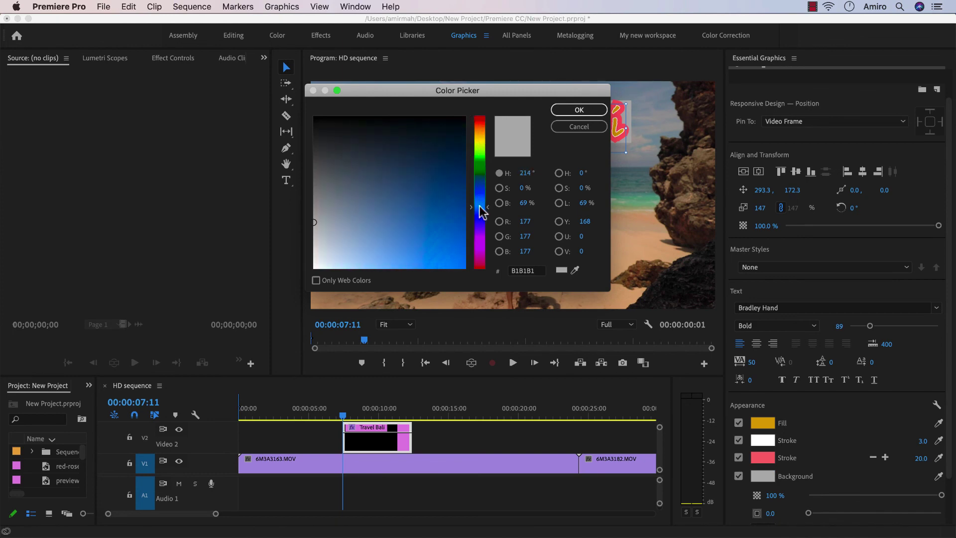
left_click_drag(399, 229, 315, 268)
left_click(593, 111)
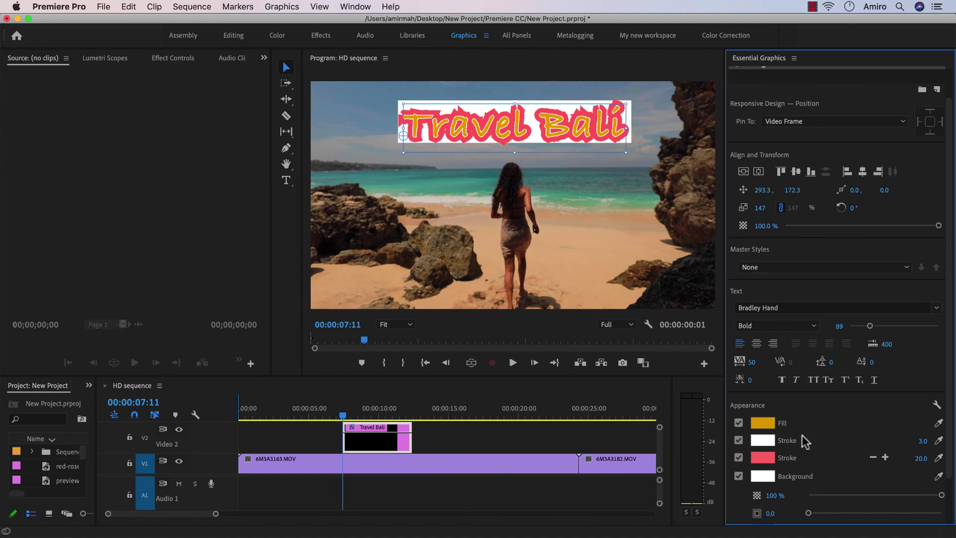
- Toggle the Travel Bali title's background off and on to compare, leaving it disabled
scroll(802, 434, "down", 2)
left_click(738, 428)
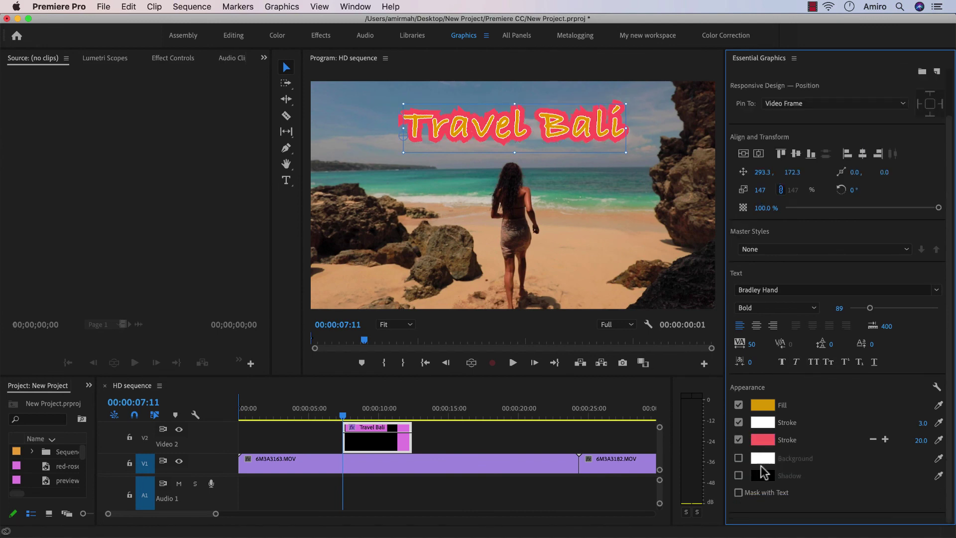
left_click(738, 458)
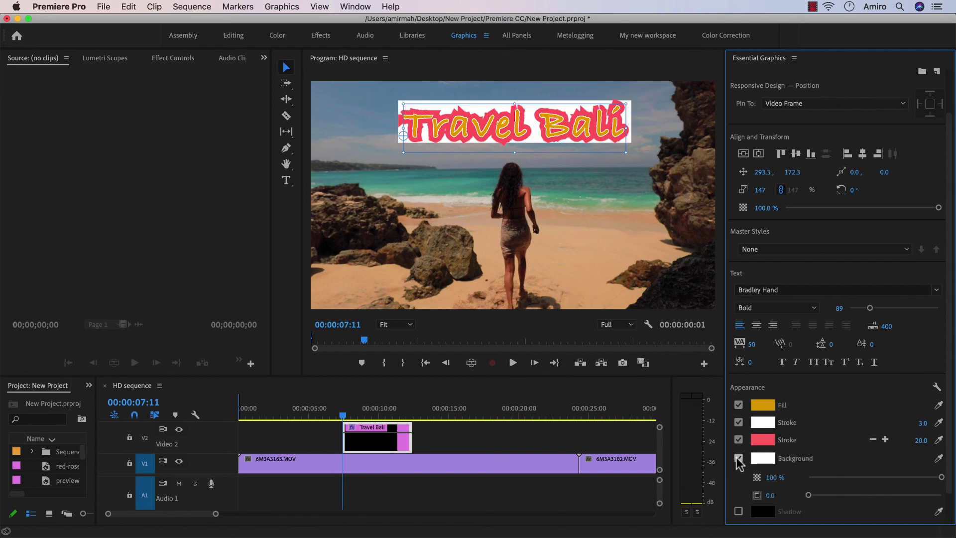
left_click(739, 458)
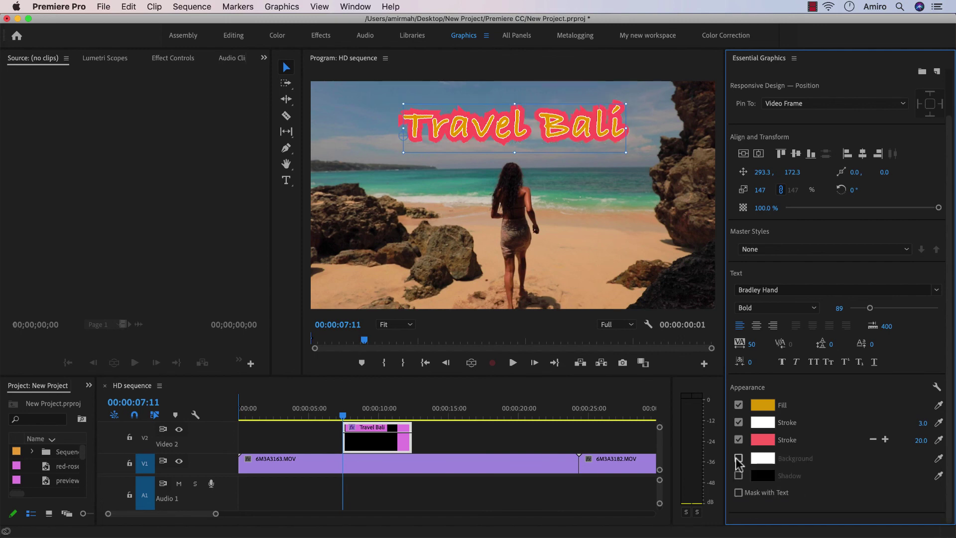
- Enable a shadow on the Travel Bali title in black 000000
left_click(738, 475)
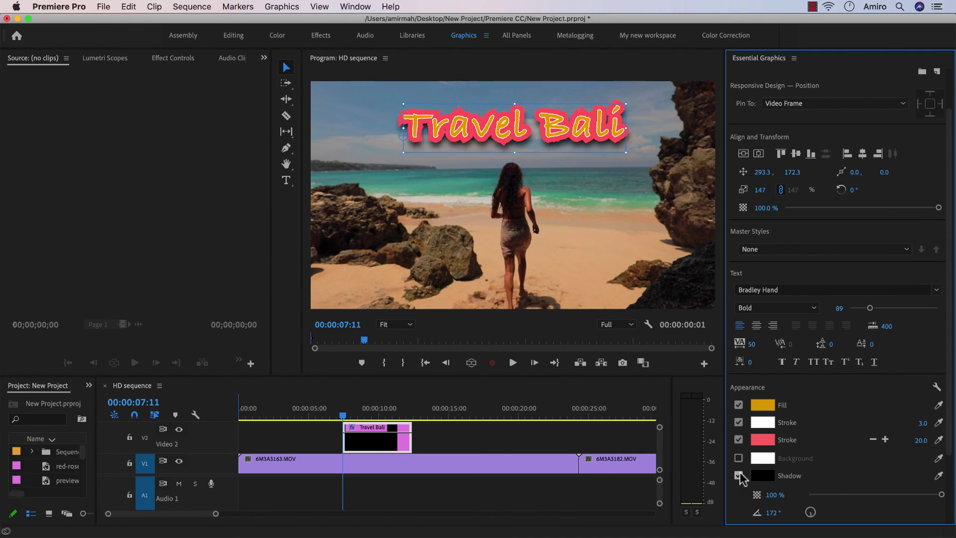
left_click(756, 477)
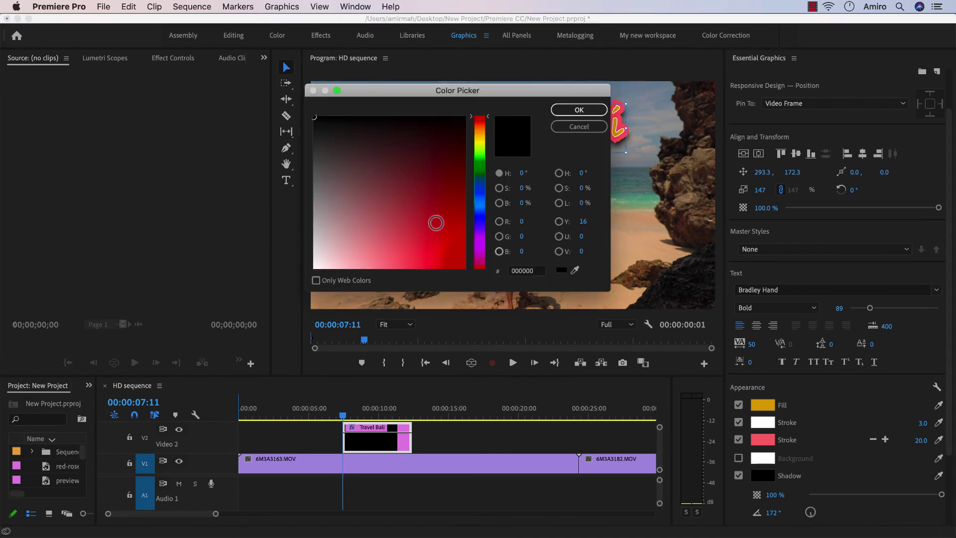
mouse_move(436, 222)
left_mouse_down()
mouse_move(433, 166)
mouse_move(446, 119)
mouse_move(556, 120)
left_mouse_up()
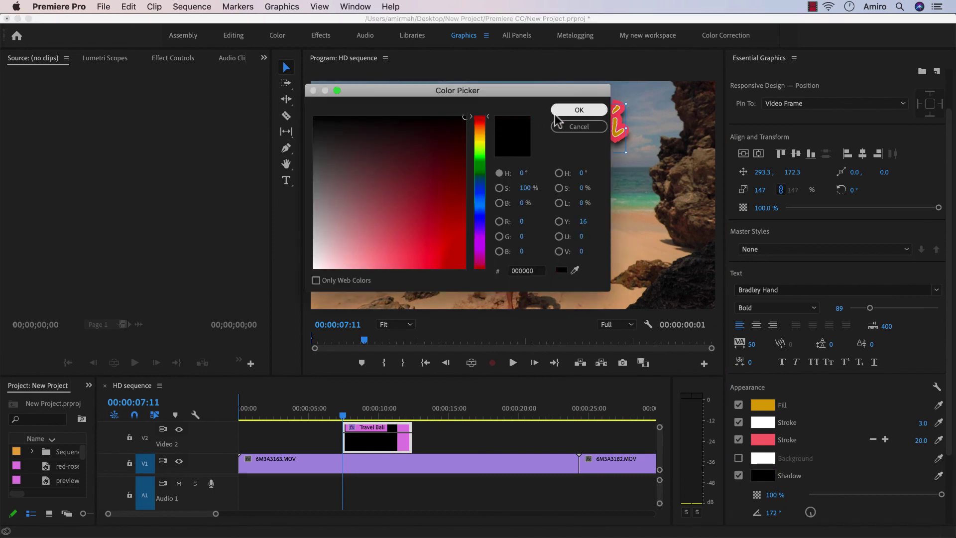
left_click(580, 110)
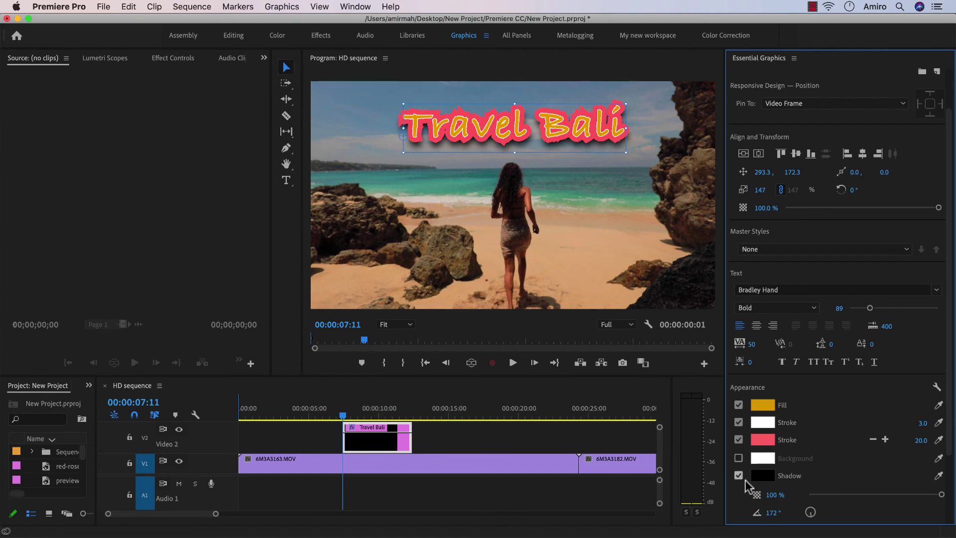
- Set the title shadow's opacity to 63 %, its angle to 79° and its size to 3.1
left_click_drag(942, 494, 893, 496)
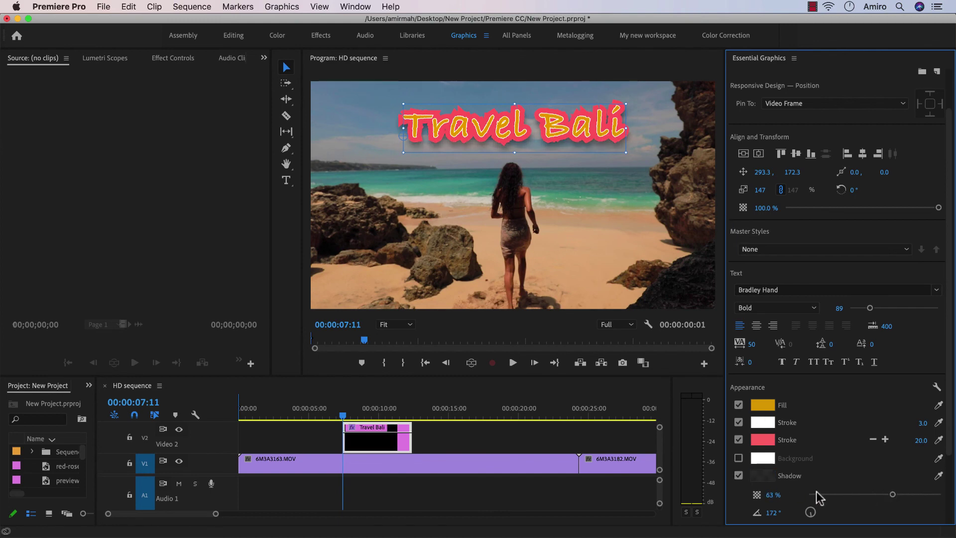
scroll(819, 498, "down", 2)
mouse_move(810, 465)
left_mouse_down()
mouse_move(826, 459)
mouse_move(811, 470)
mouse_move(844, 477)
mouse_move(812, 477)
left_mouse_up()
scroll(828, 491, "down", 1)
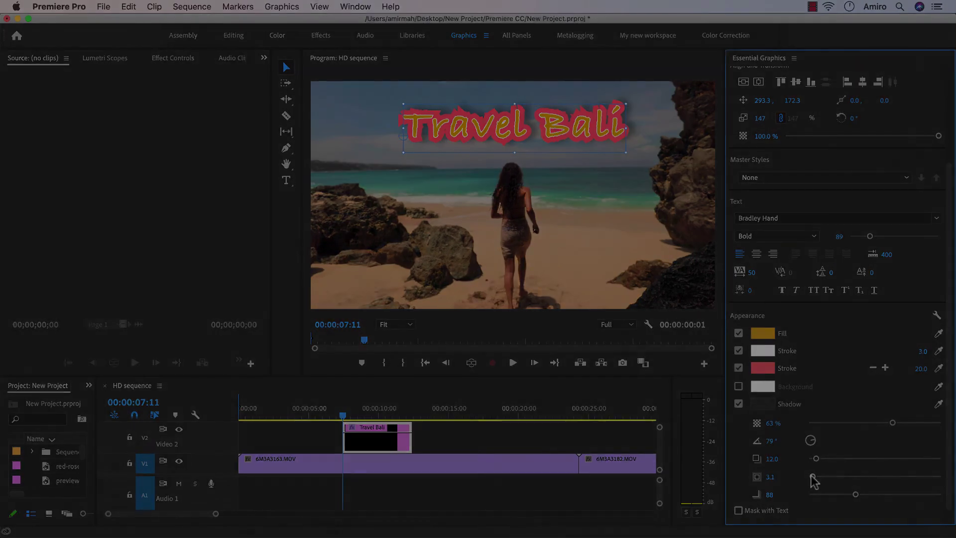